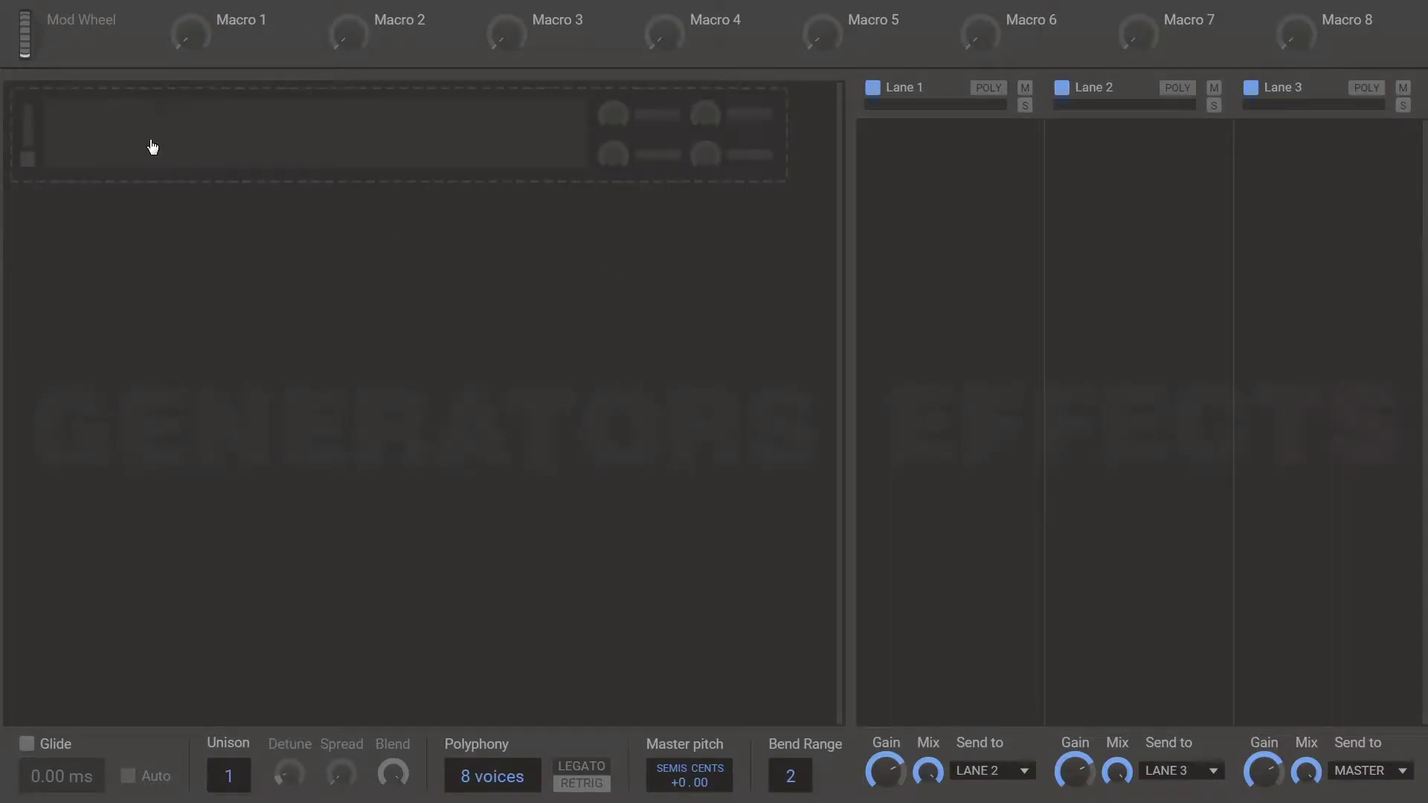
Add two Wavetable oscillators, one in the group and one below the Out row
{"action": "left_click", "coordinate": [224, 156]}
{"action": "left_click", "coordinate": [262, 302]}
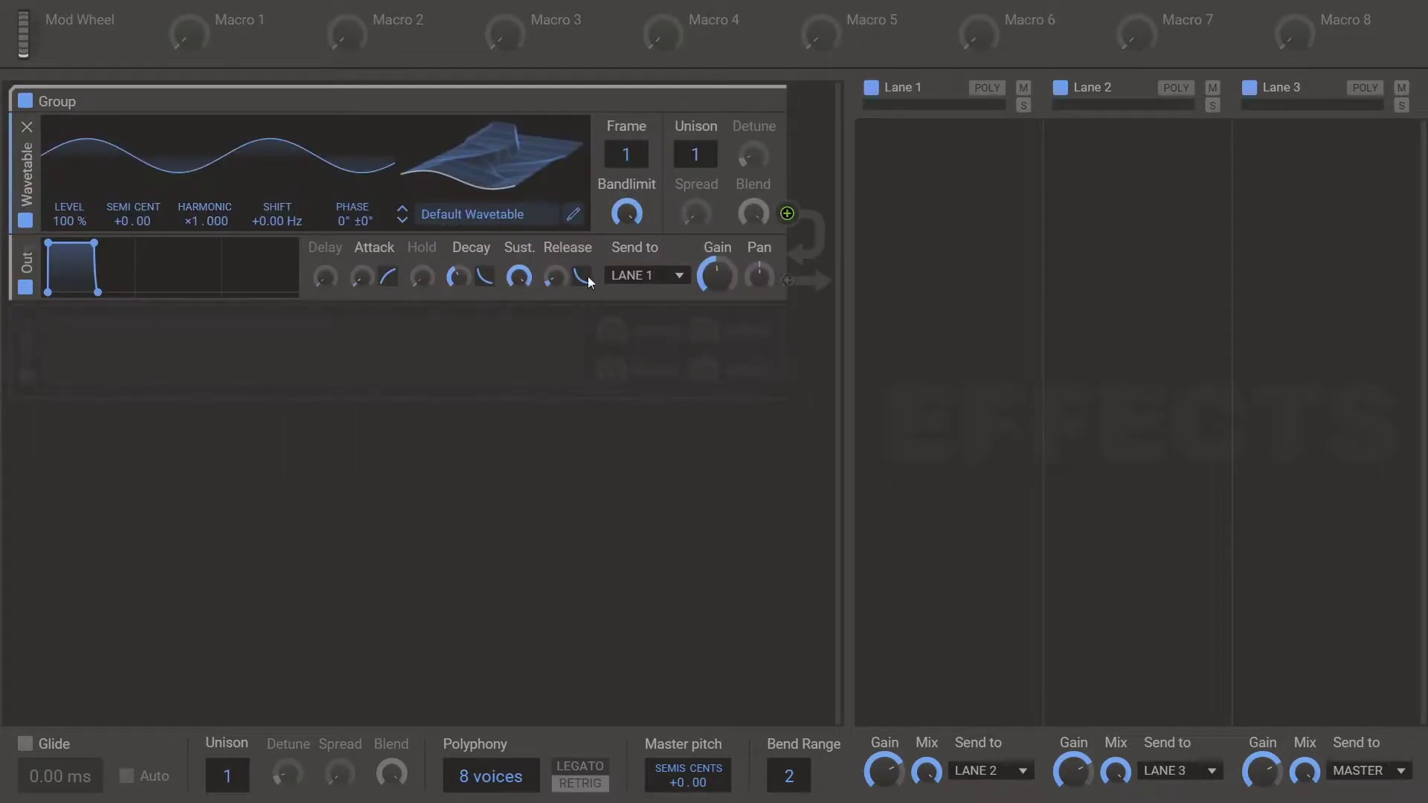
{"action": "left_click", "coordinate": [529, 332]}
{"action": "left_click", "coordinate": [560, 476]}
Draw a new wavetable for the second oscillator: a saw ramp from −100% at 0 to 100% at 2048
{"action": "left_click", "coordinate": [573, 403]}
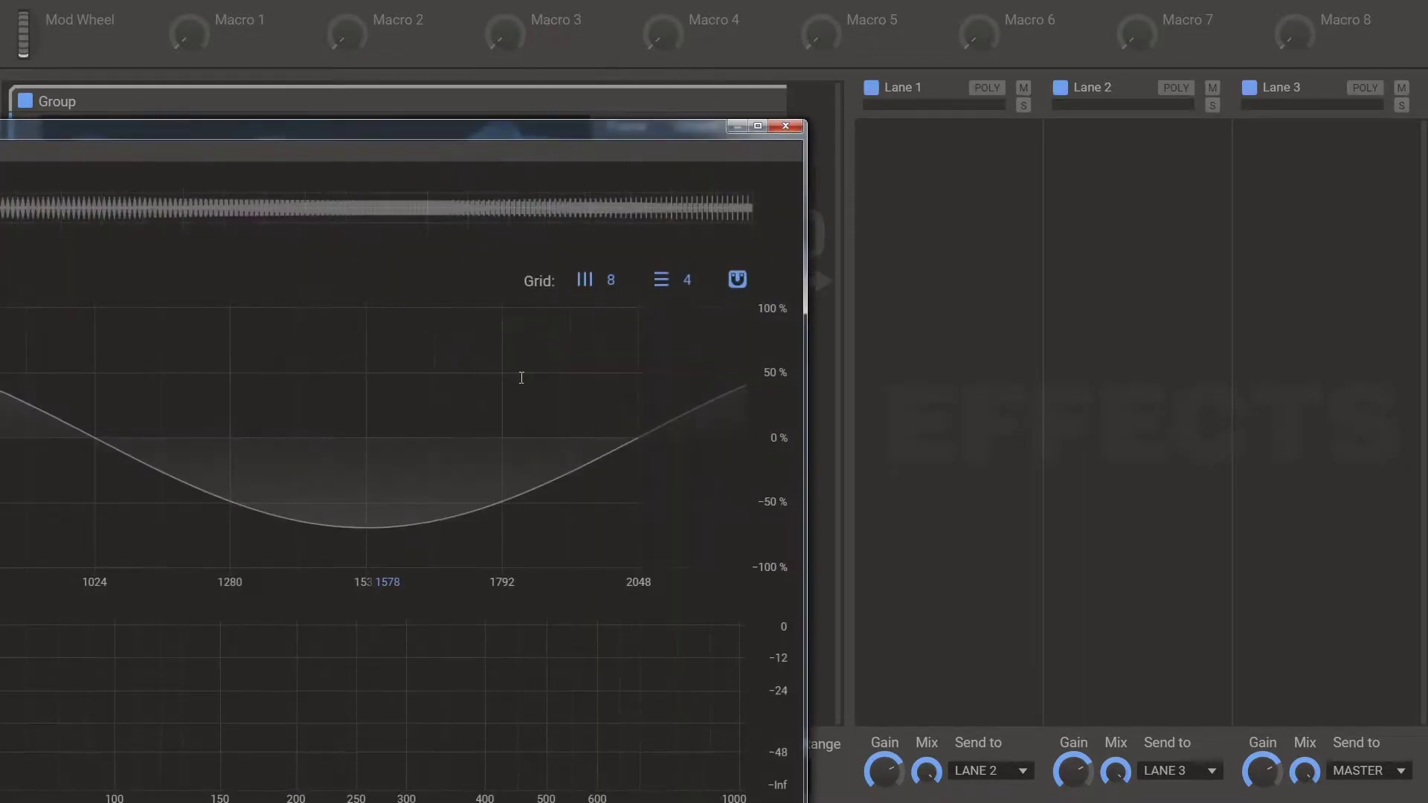
{"action": "mouse_move", "coordinate": [142, 128]}
{"action": "left_mouse_down"}
{"action": "mouse_move", "coordinate": [650, 133]}
{"action": "mouse_move", "coordinate": [778, 88]}
{"action": "mouse_move", "coordinate": [760, 91]}
{"action": "left_mouse_up"}
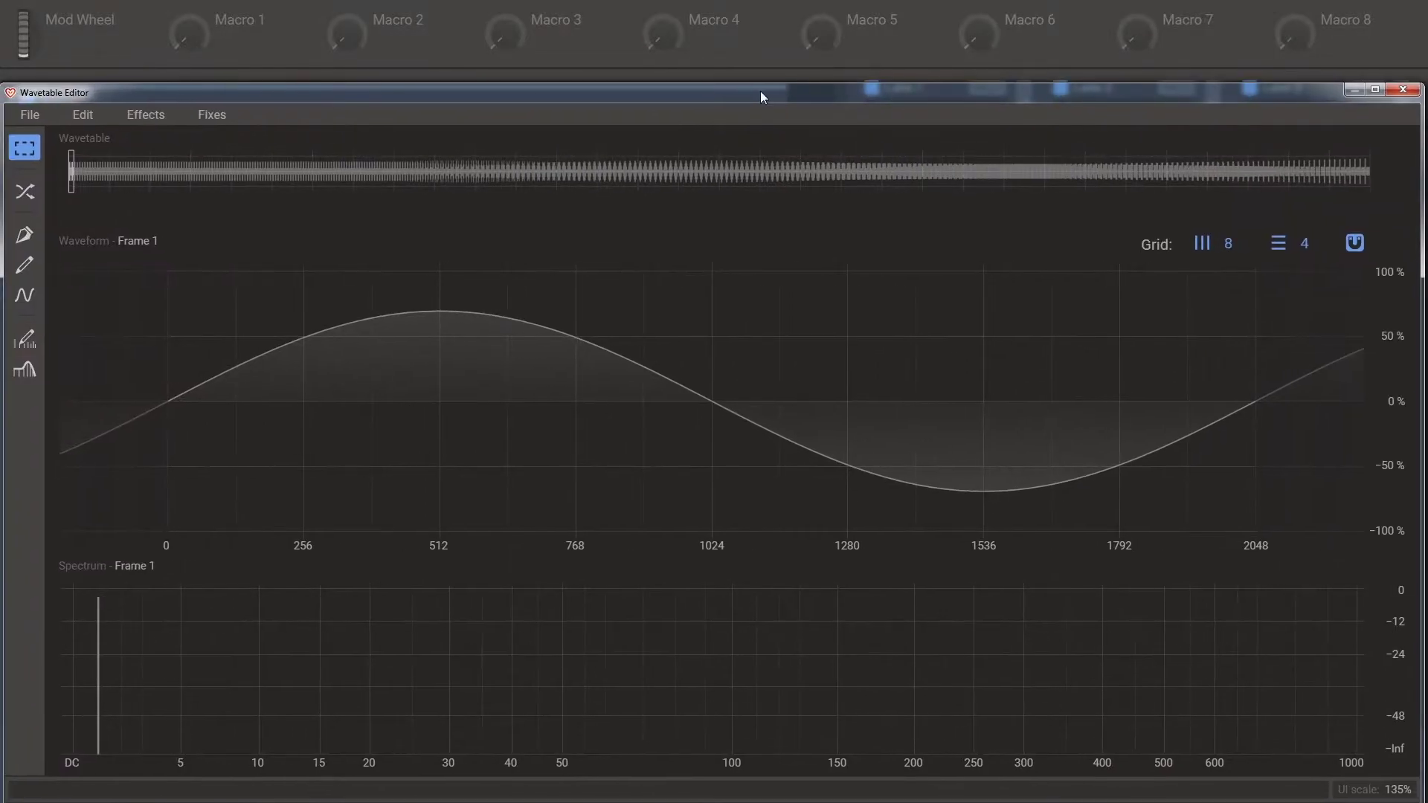
{"action": "left_click", "coordinate": [36, 114]}
{"action": "left_click", "coordinate": [36, 137]}
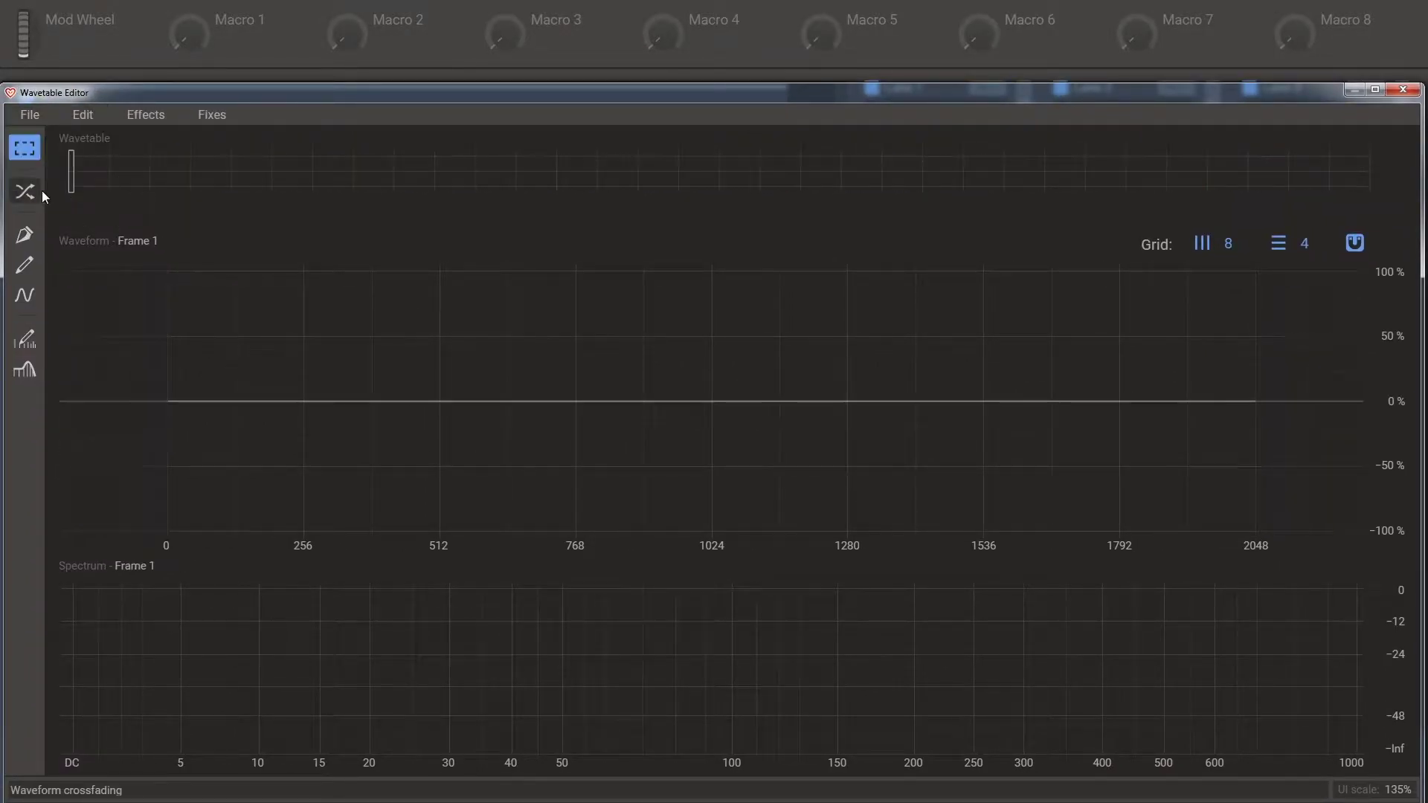
{"action": "left_click", "coordinate": [25, 235]}
{"action": "left_click", "coordinate": [164, 611]}
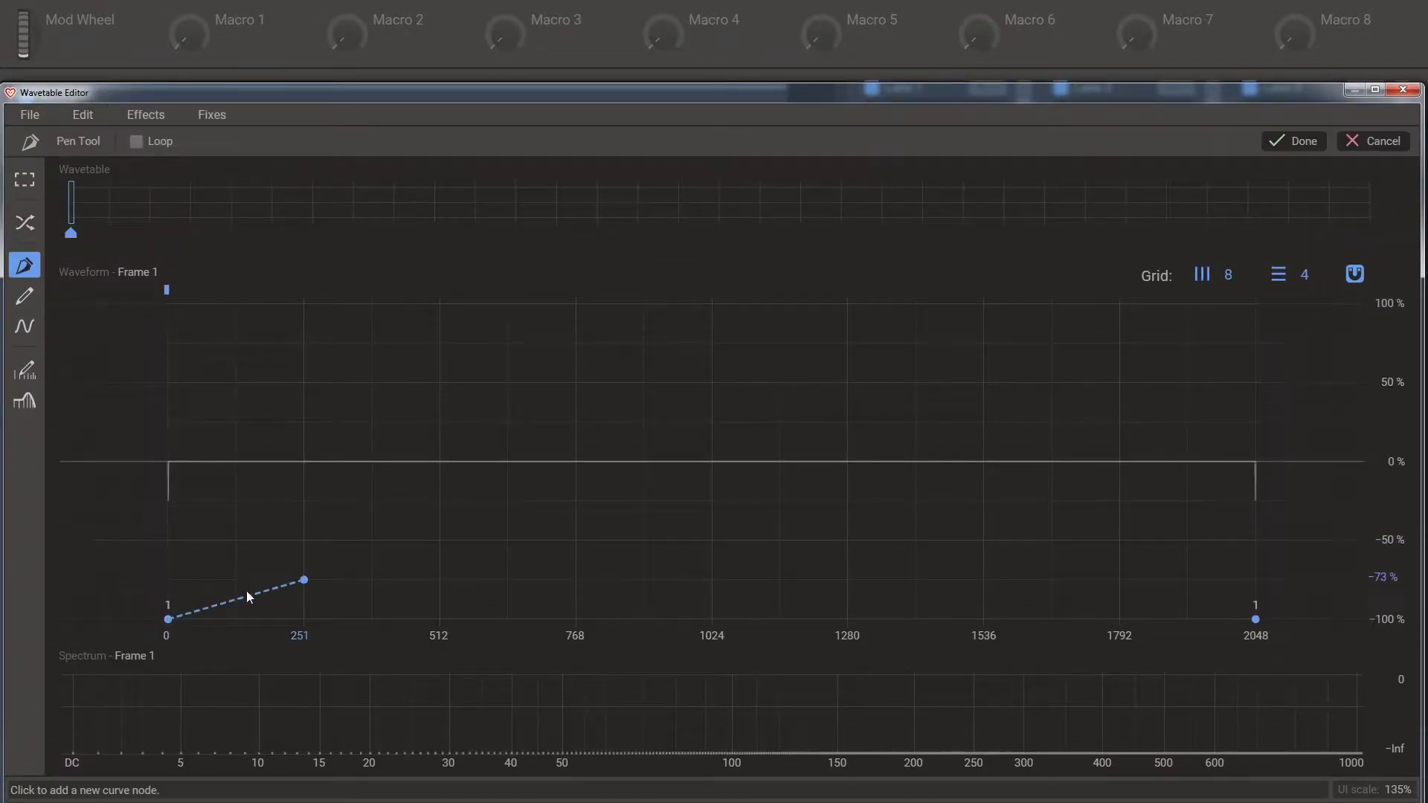
{"action": "left_click", "coordinate": [1255, 304]}
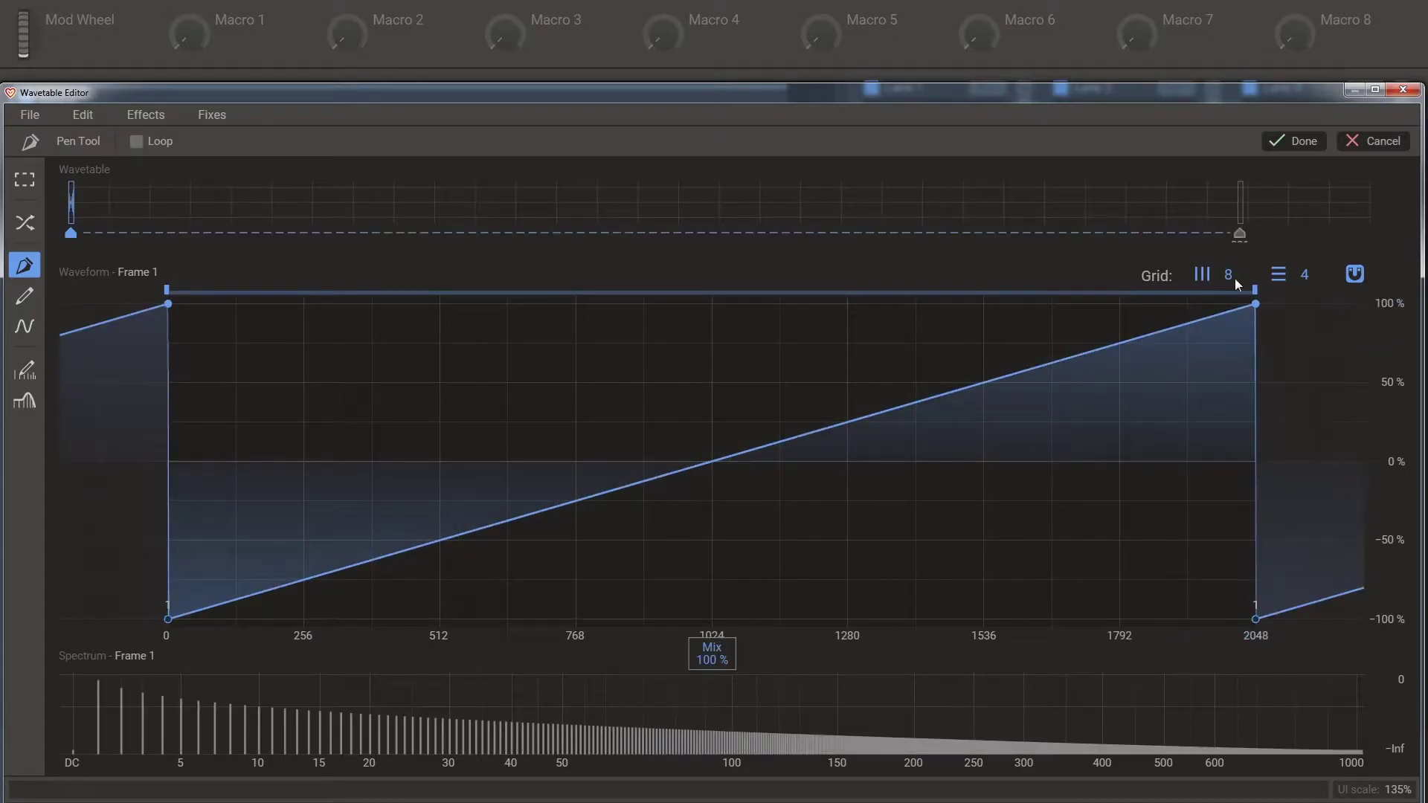
{"action": "left_click", "coordinate": [1295, 142]}
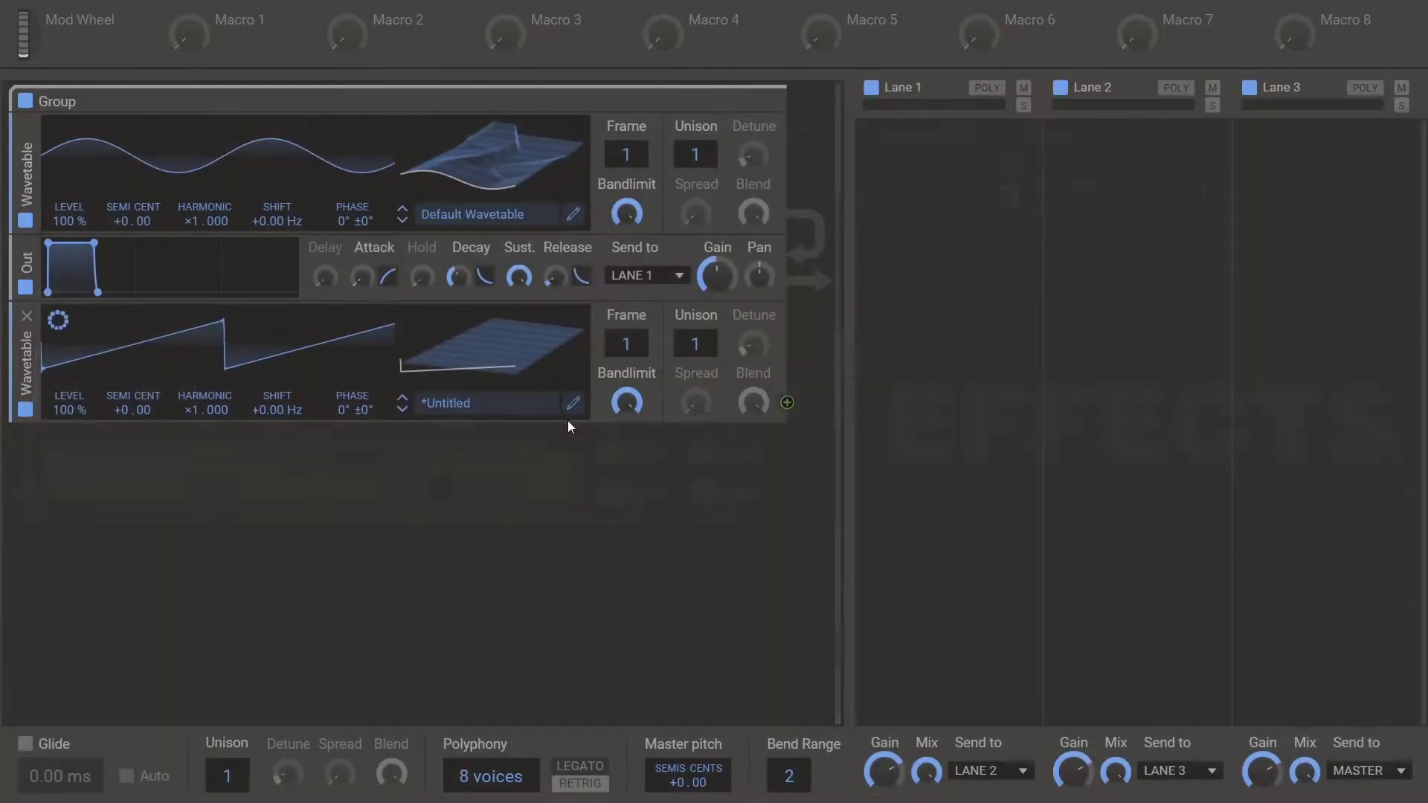
Route the saw oscillator and Macro 1 (about 29%) to the first oscillator's phase, then add a third Wavetable
{"action": "left_click_drag", "start_coordinate": [788, 403], "coordinate": [353, 237]}
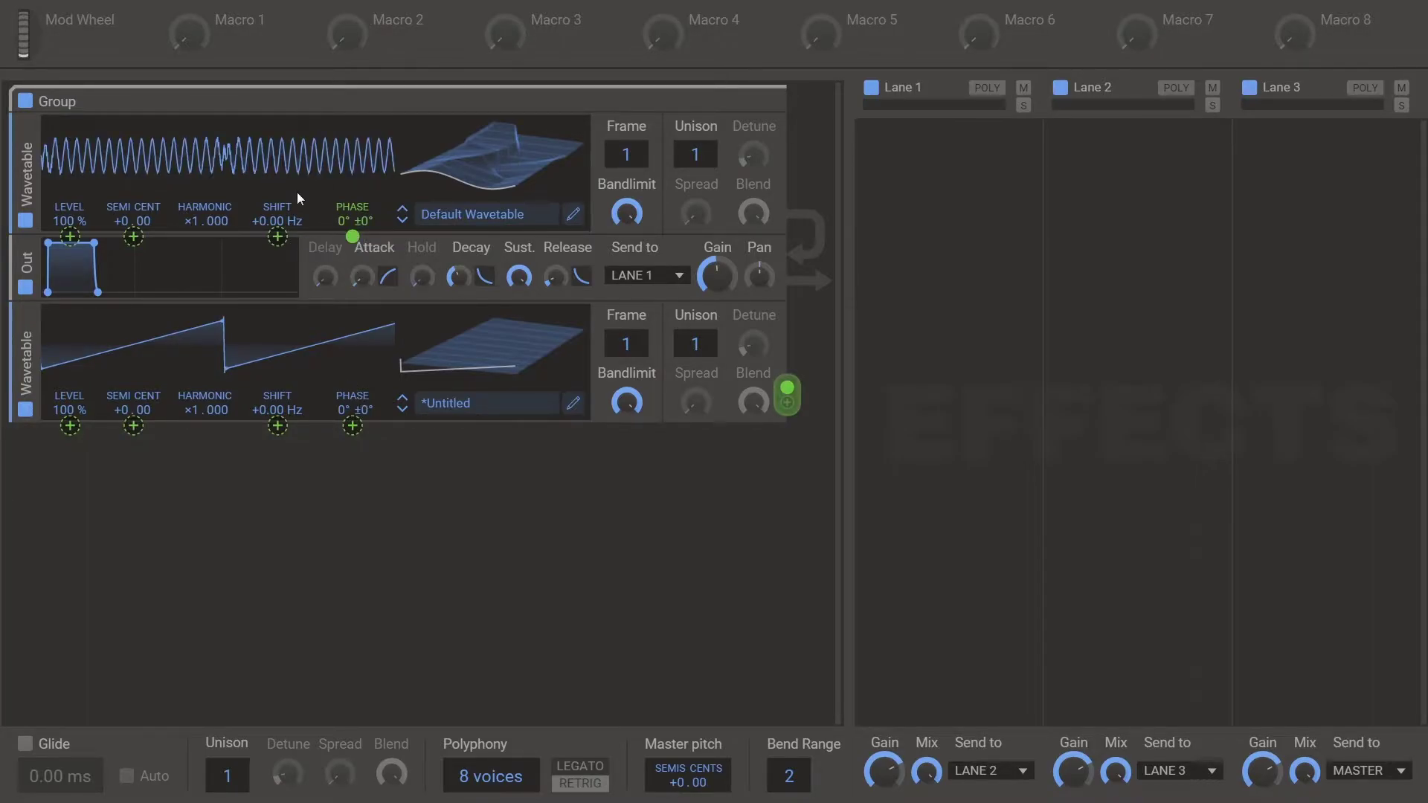
{"action": "left_click_drag", "start_coordinate": [215, 41], "coordinate": [429, 364]}
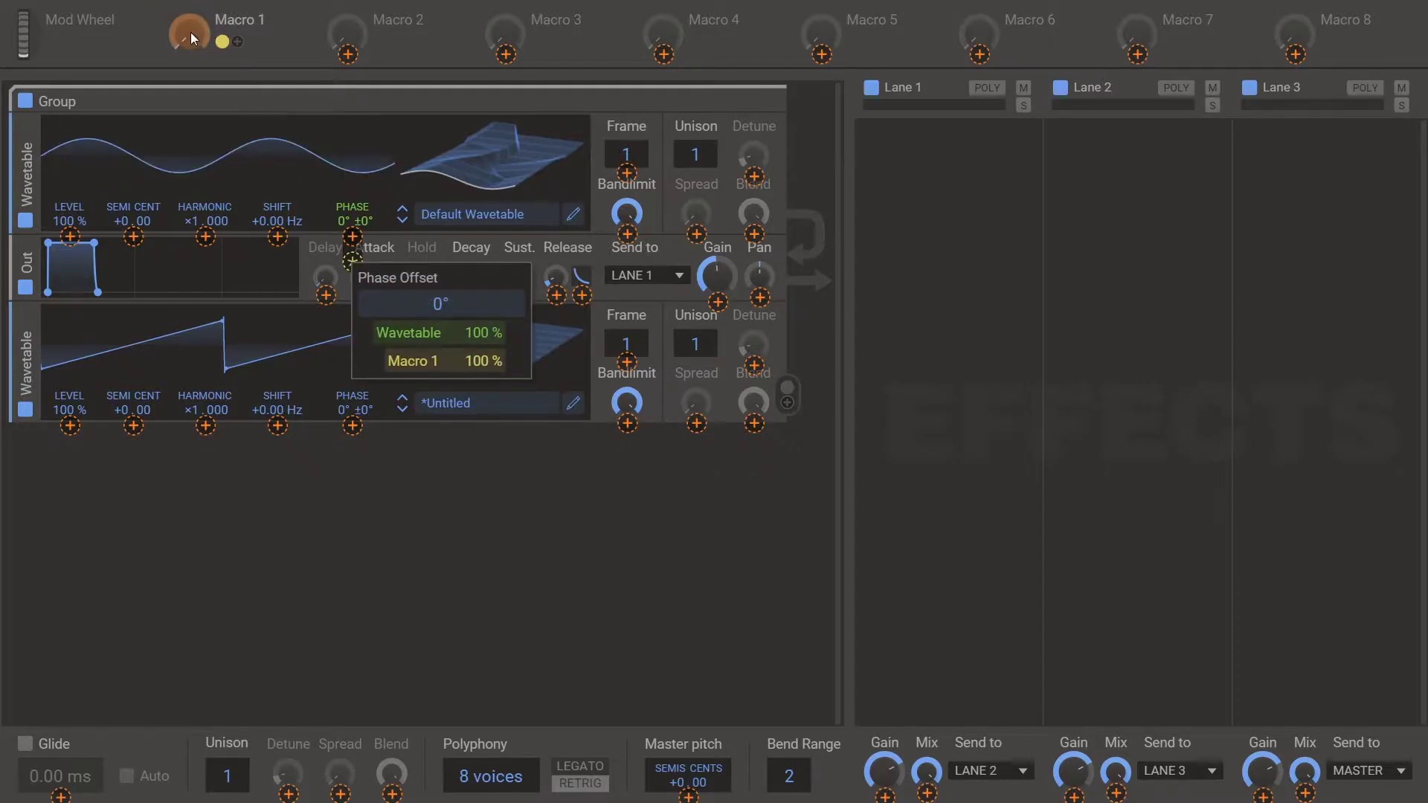
{"action": "left_click_drag", "start_coordinate": [188, 44], "coordinate": [187, 15]}
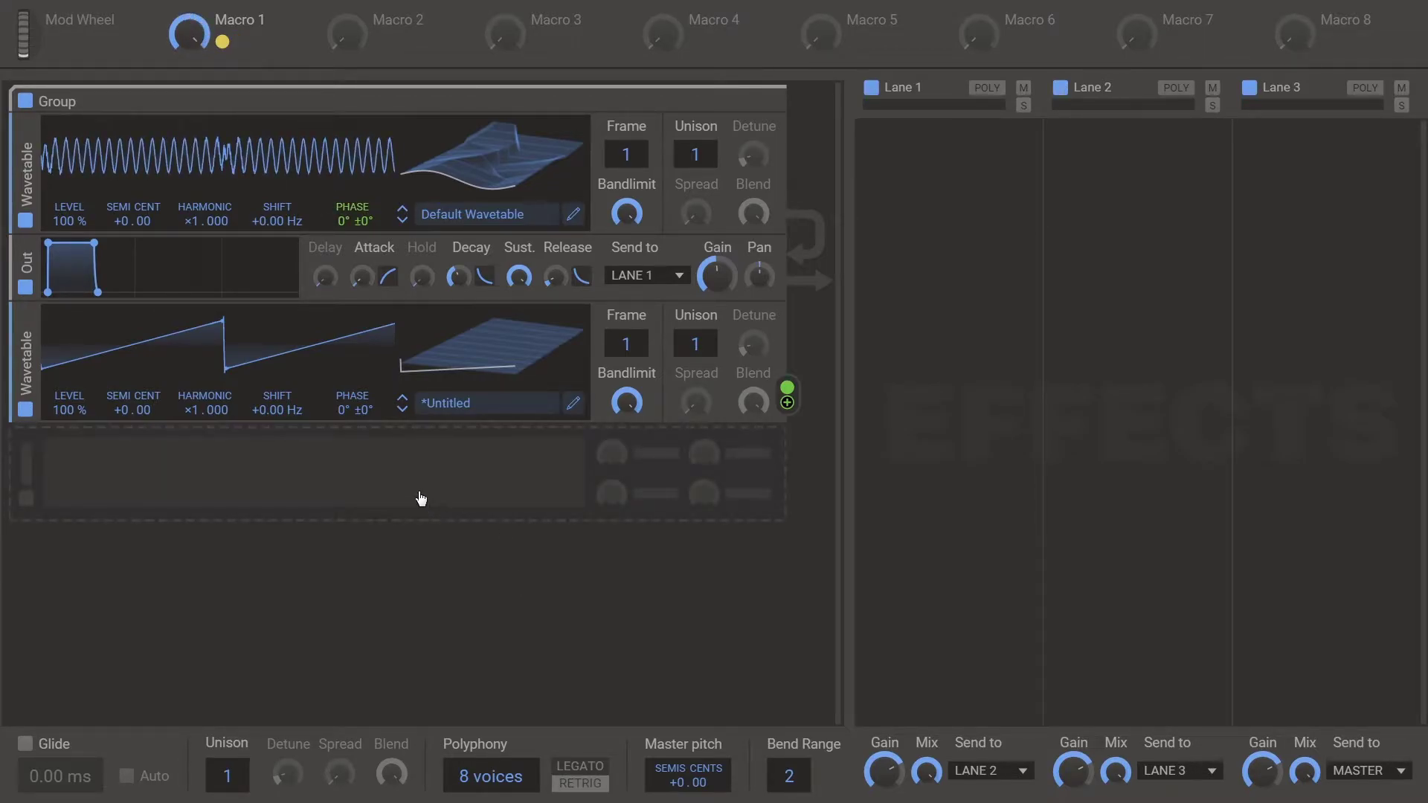
{"action": "left_click", "coordinate": [414, 487]}
{"action": "left_click", "coordinate": [457, 636]}
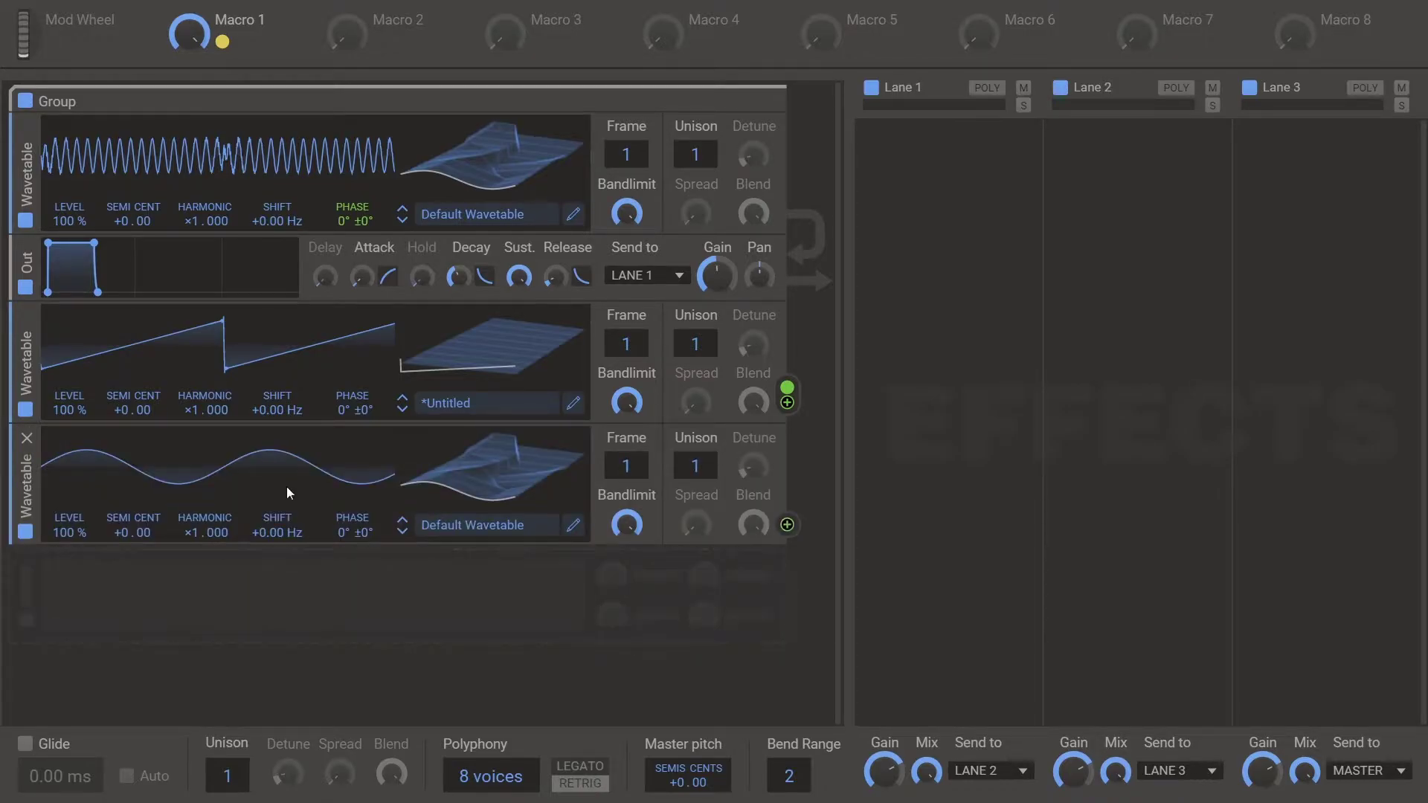
Start a new wavetable for the third oscillator with nodes at 0, 512, 1536 and 2048 along 100%
{"action": "left_click", "coordinate": [573, 526]}
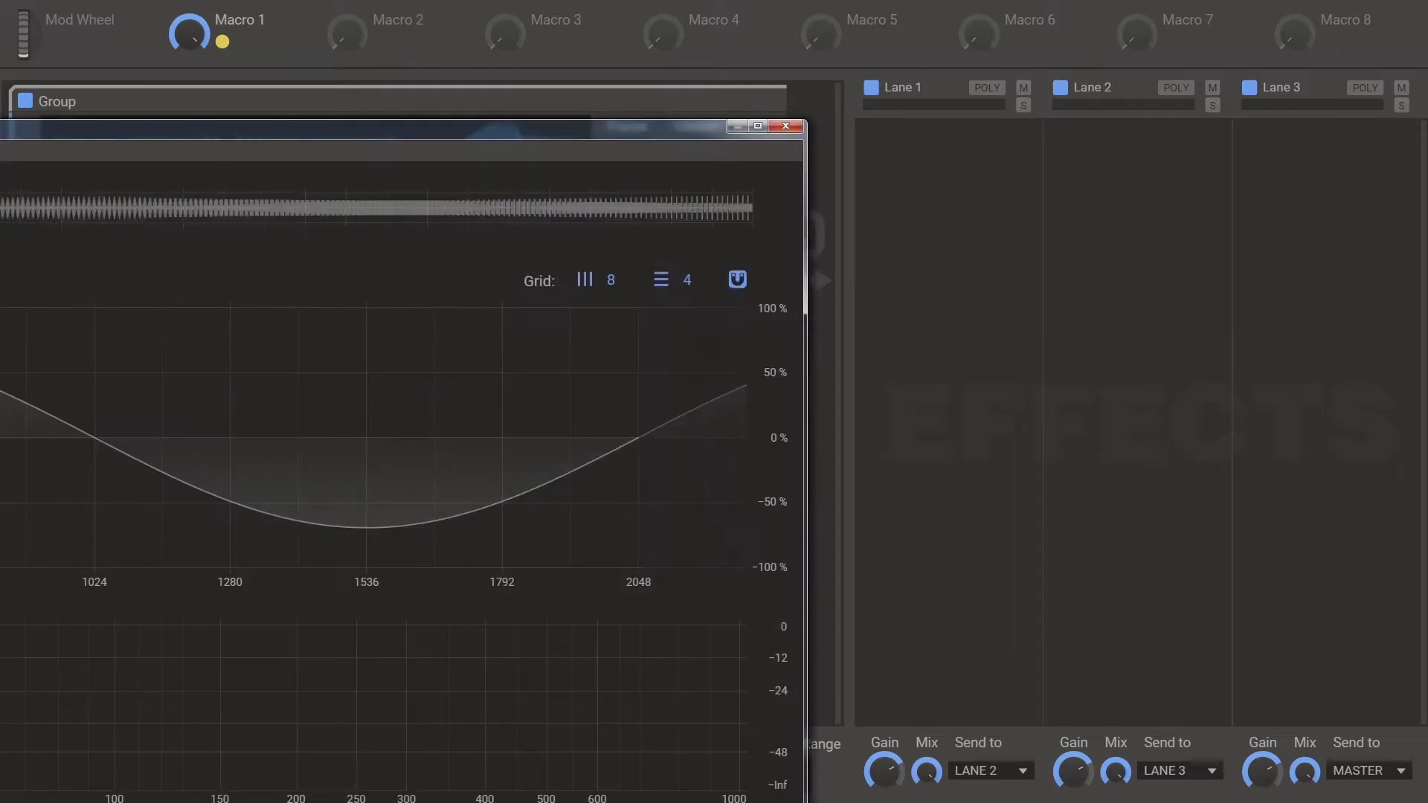
{"action": "left_click_drag", "start_coordinate": [0, 130], "coordinate": [489, 35]}
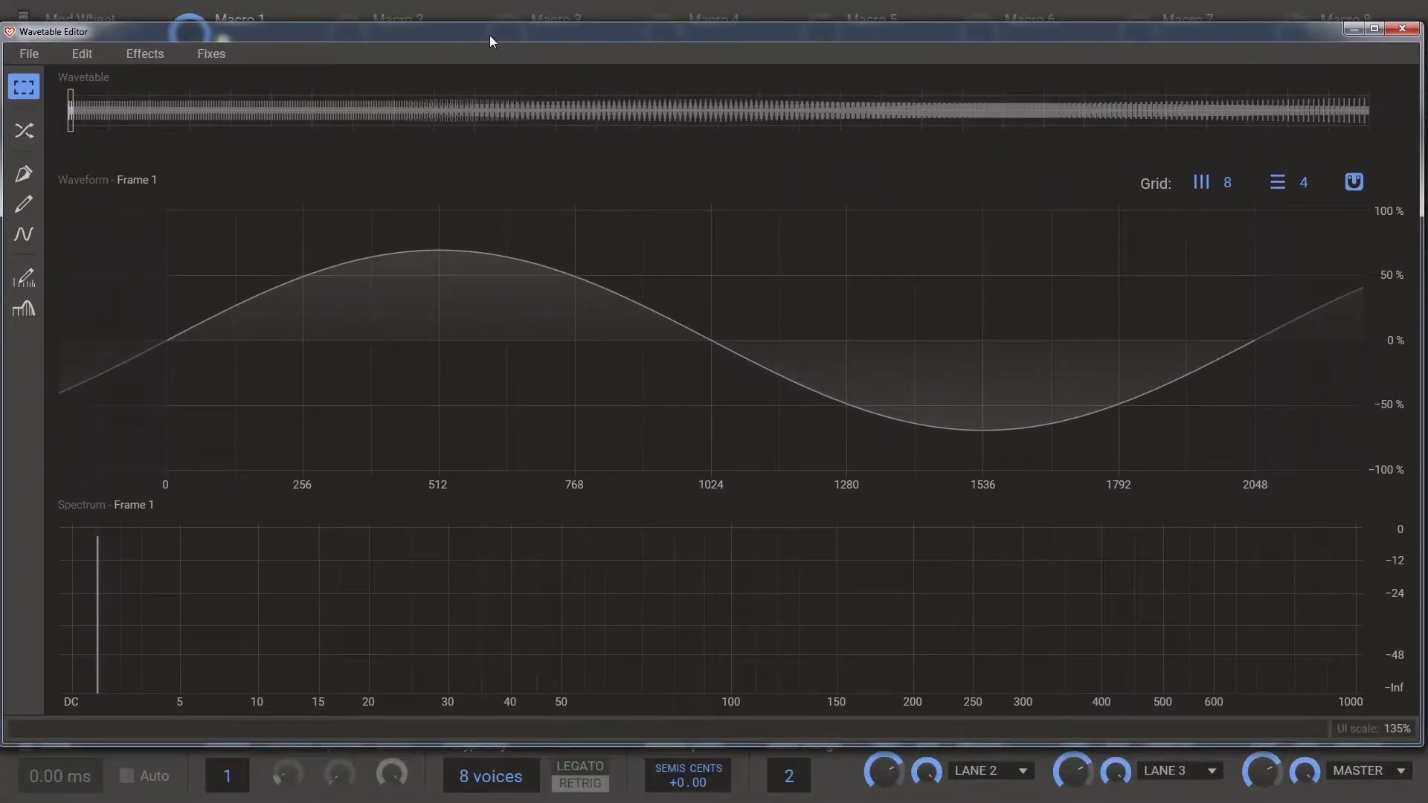
{"action": "left_click", "coordinate": [52, 58]}
{"action": "left_click", "coordinate": [53, 80]}
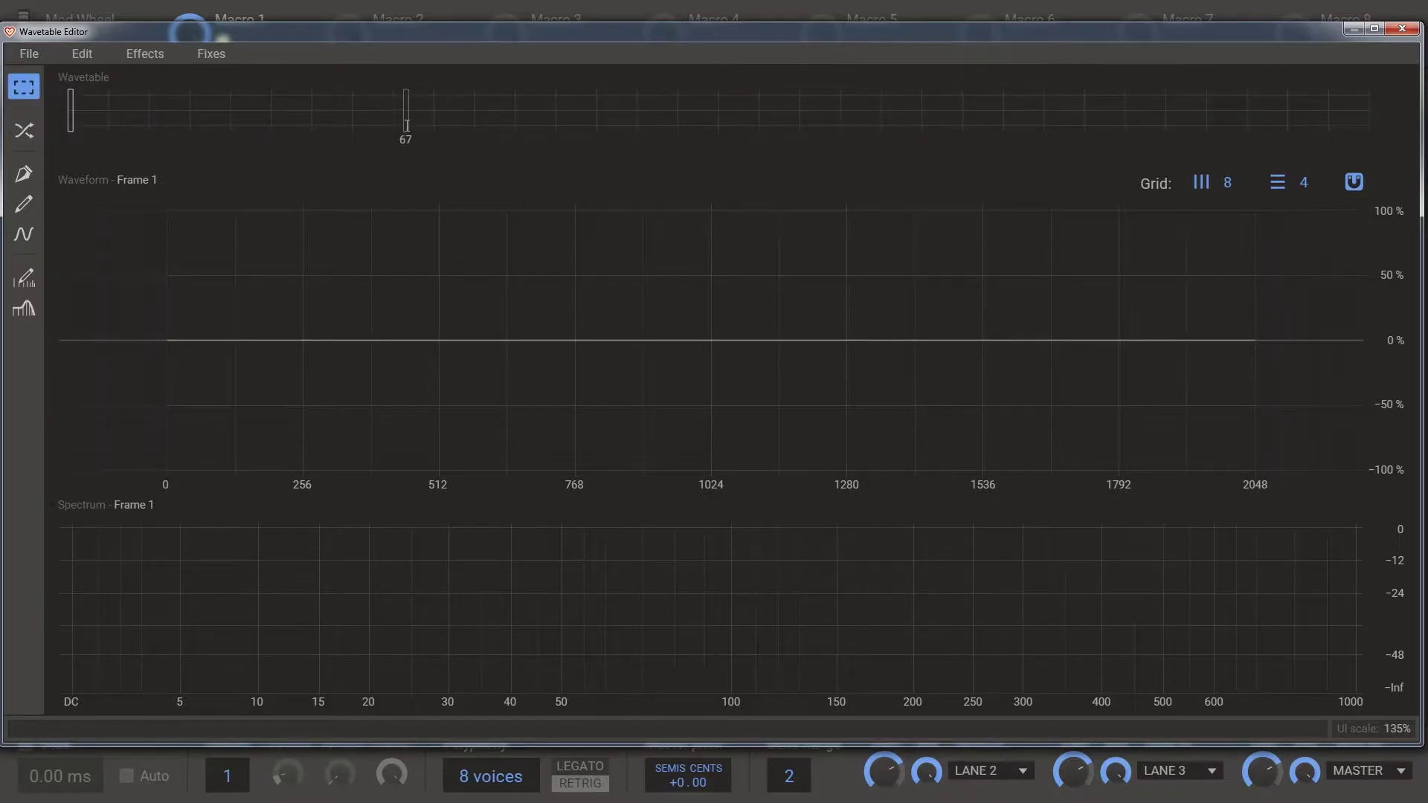
{"action": "left_click", "coordinate": [24, 179]}
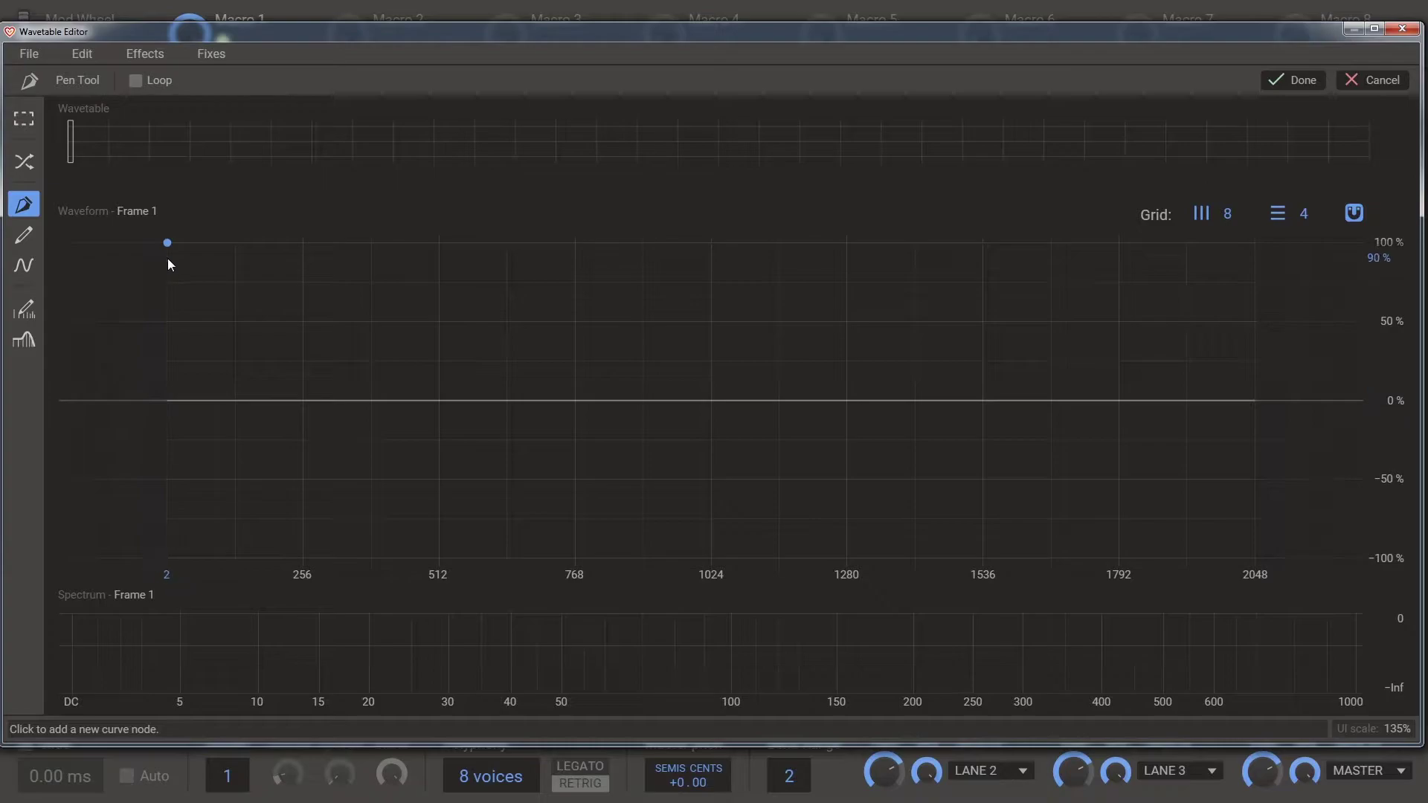
{"action": "left_click", "coordinate": [166, 251]}
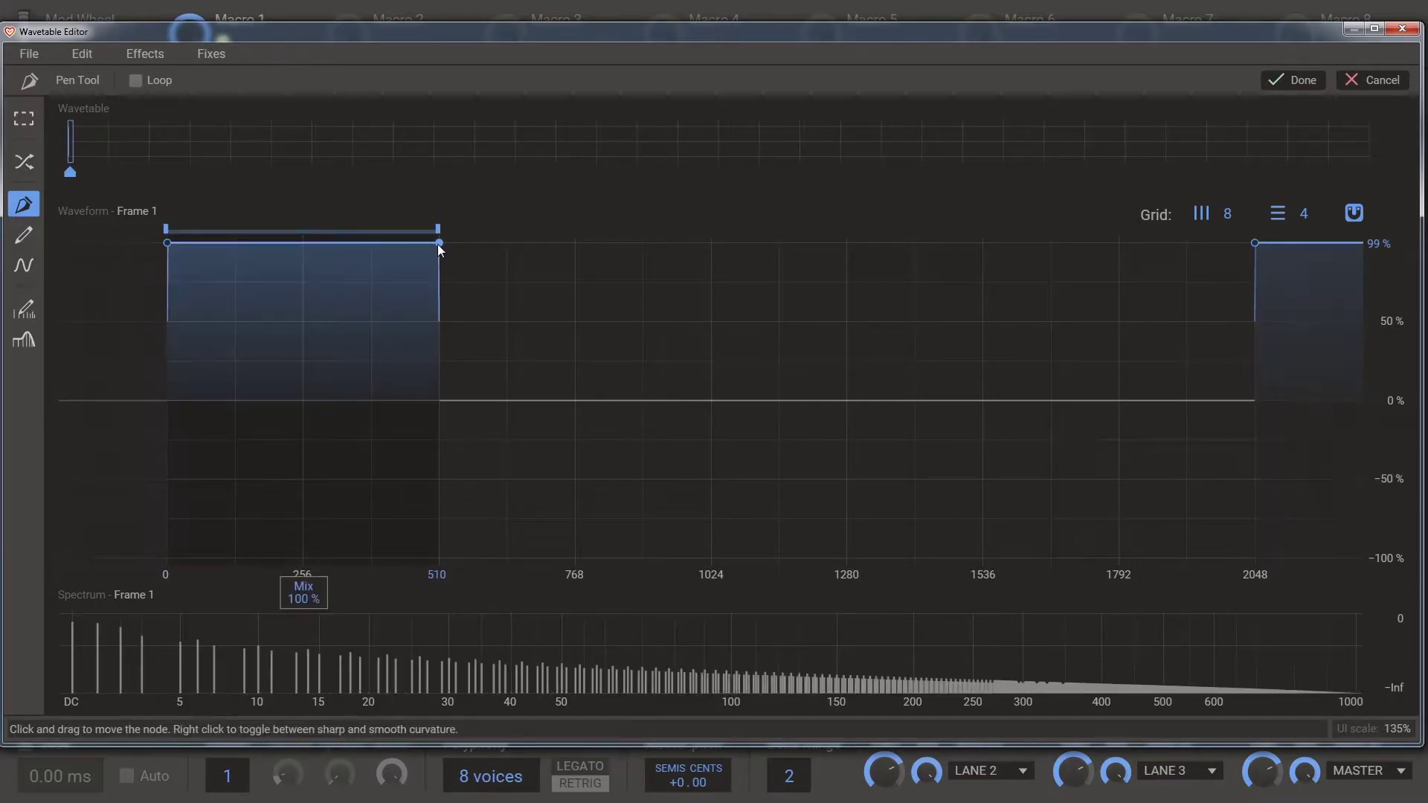
{"action": "left_click", "coordinate": [439, 243]}
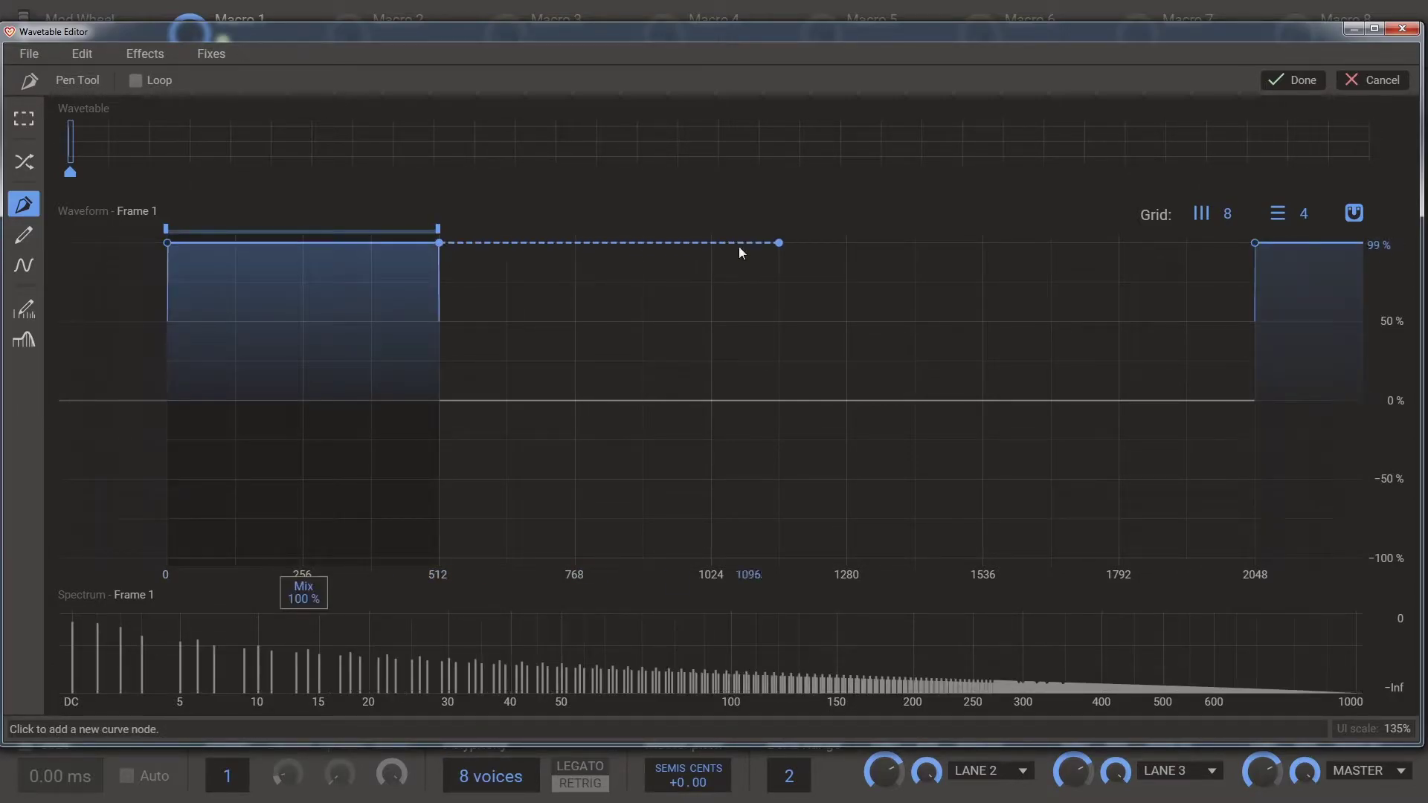
{"action": "left_click", "coordinate": [983, 243]}
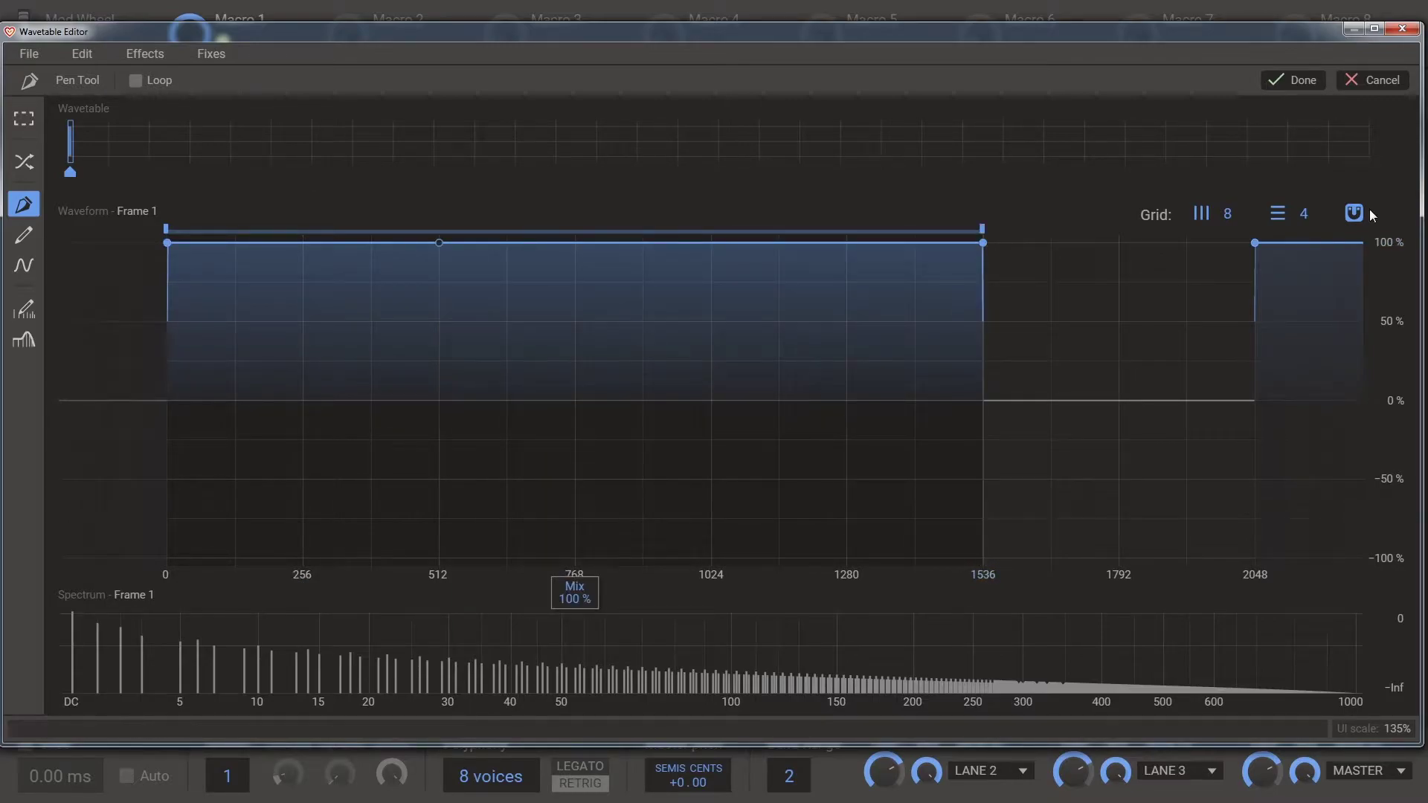
{"action": "left_click", "coordinate": [1252, 243]}
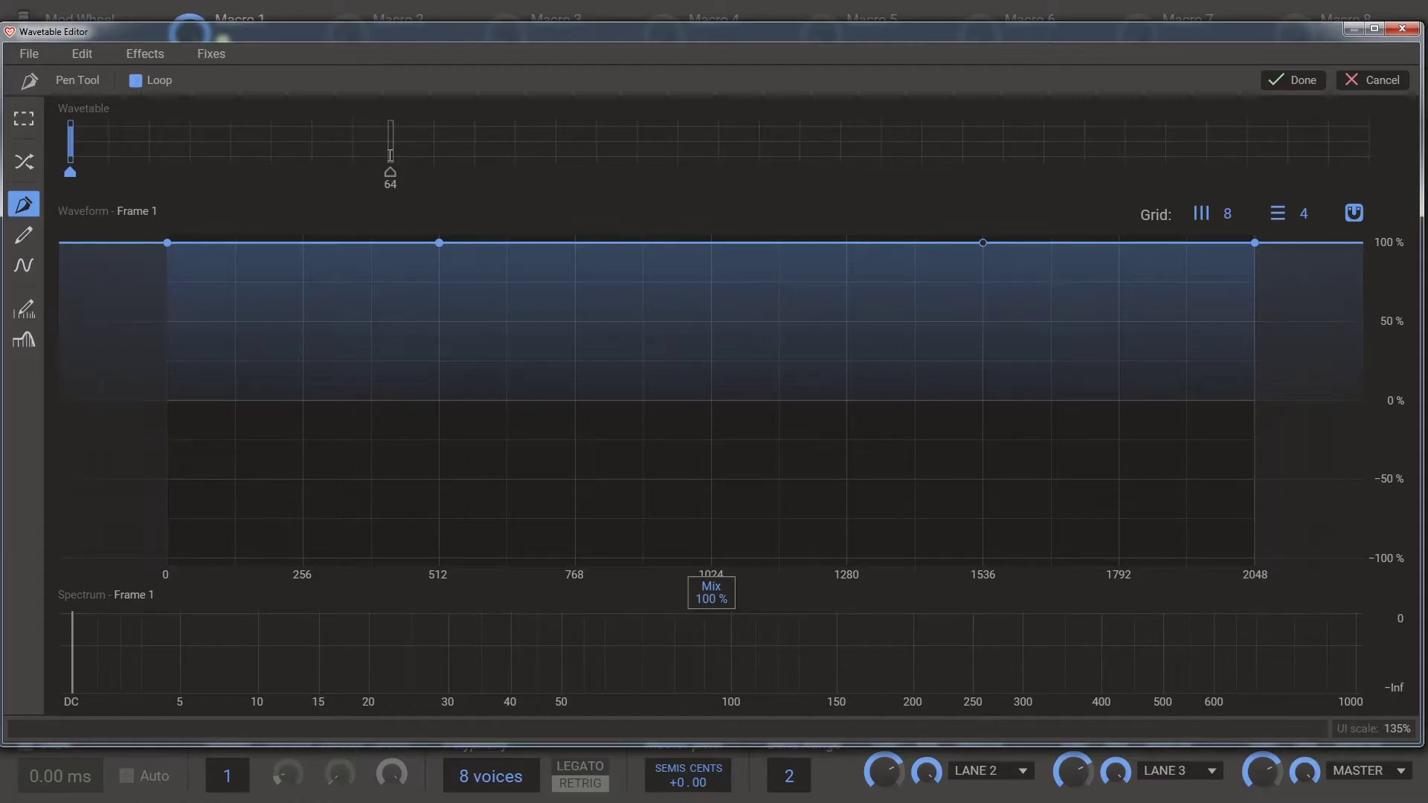
Keyframe frame 64 as a flat-topped bump and frame 192 as a rounded hump centred at 1024
{"action": "left_click", "coordinate": [390, 176]}
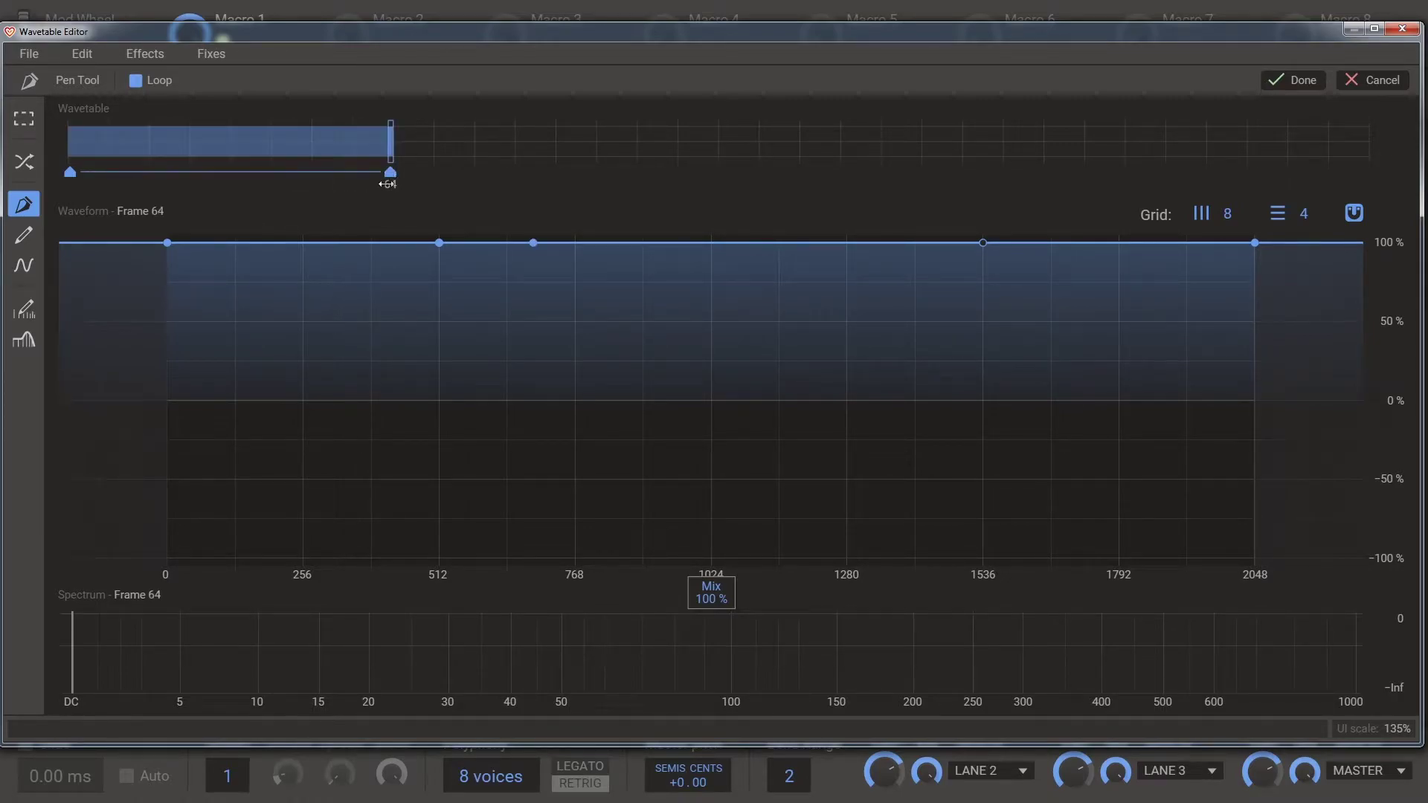
{"action": "left_click_drag", "start_coordinate": [169, 249], "coordinate": [167, 400]}
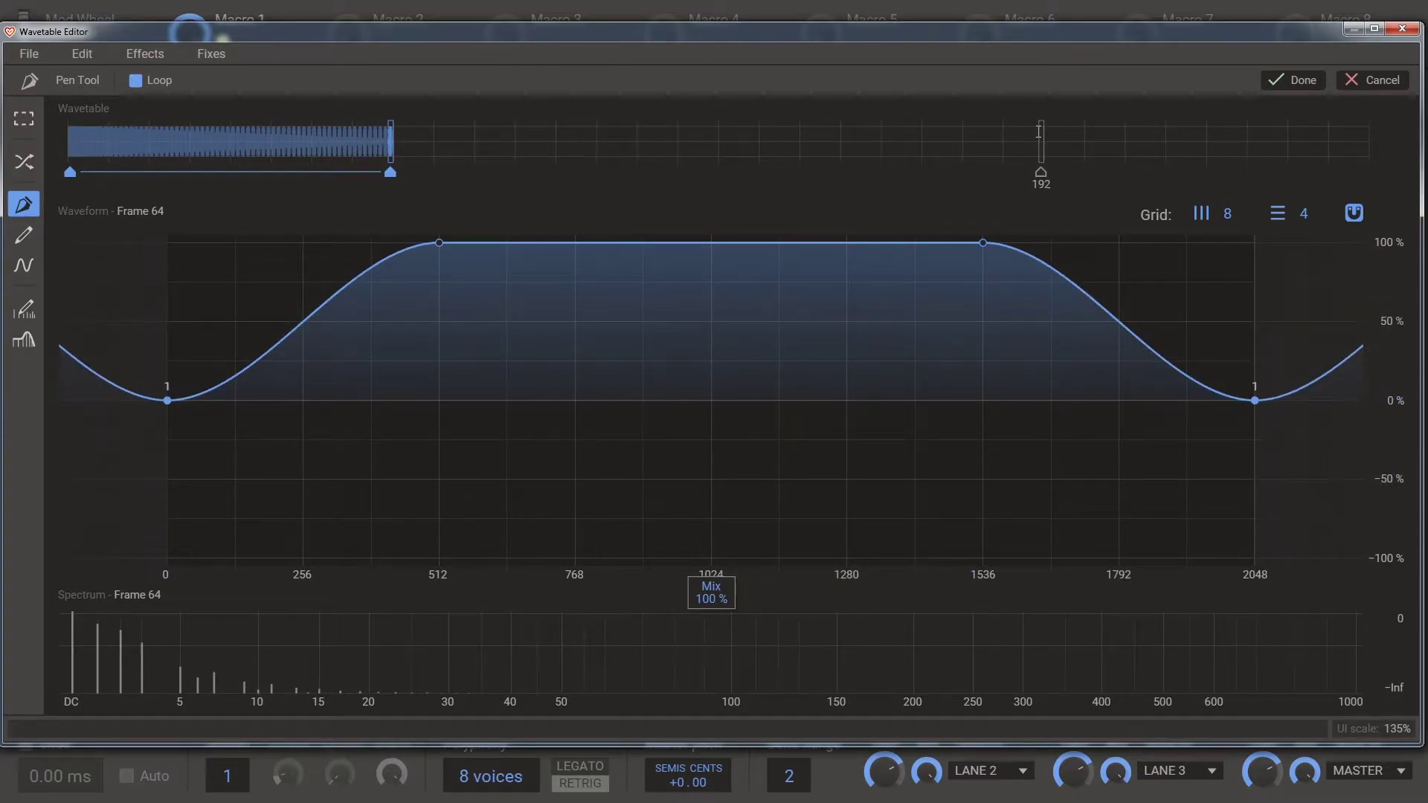
{"action": "left_click", "coordinate": [1039, 131]}
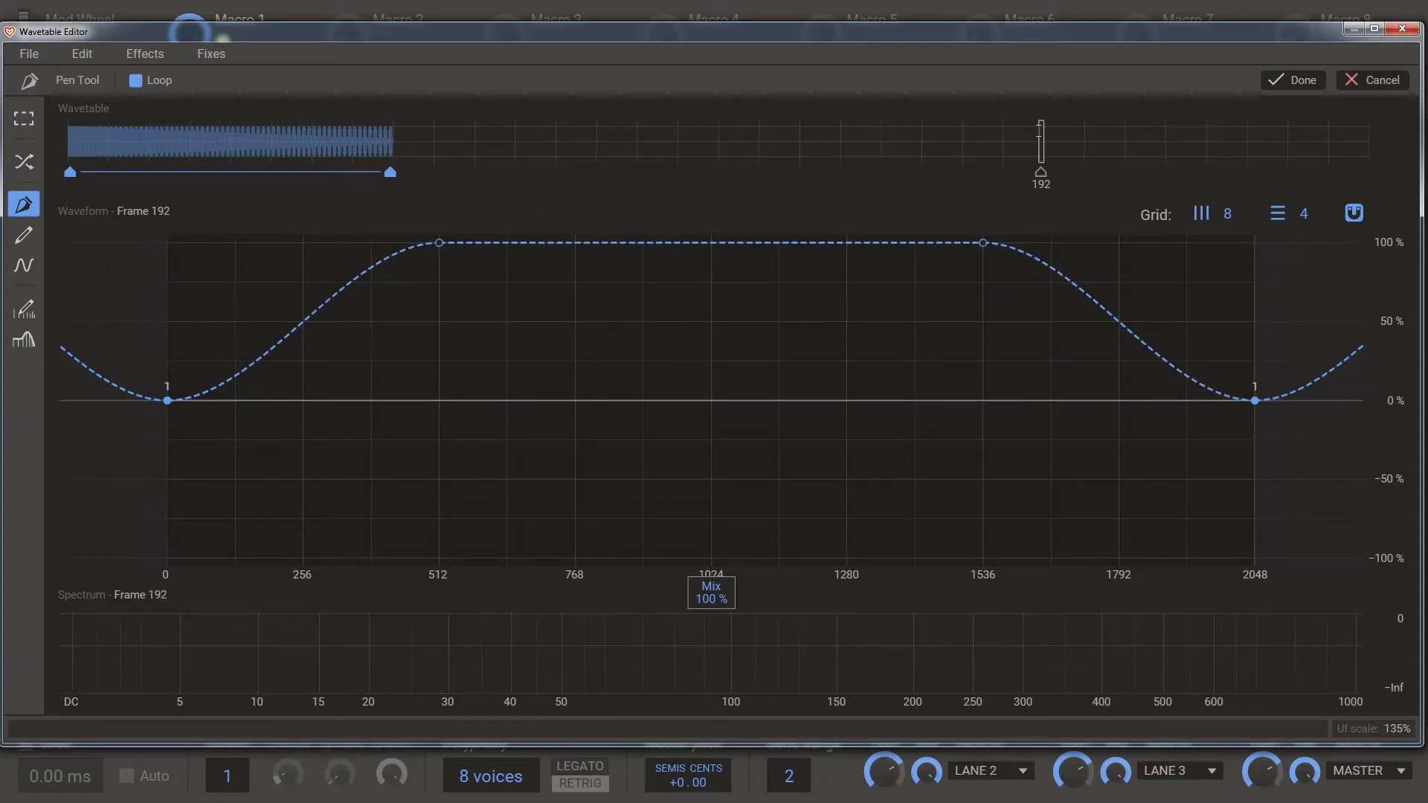
{"action": "left_click", "coordinate": [1041, 175]}
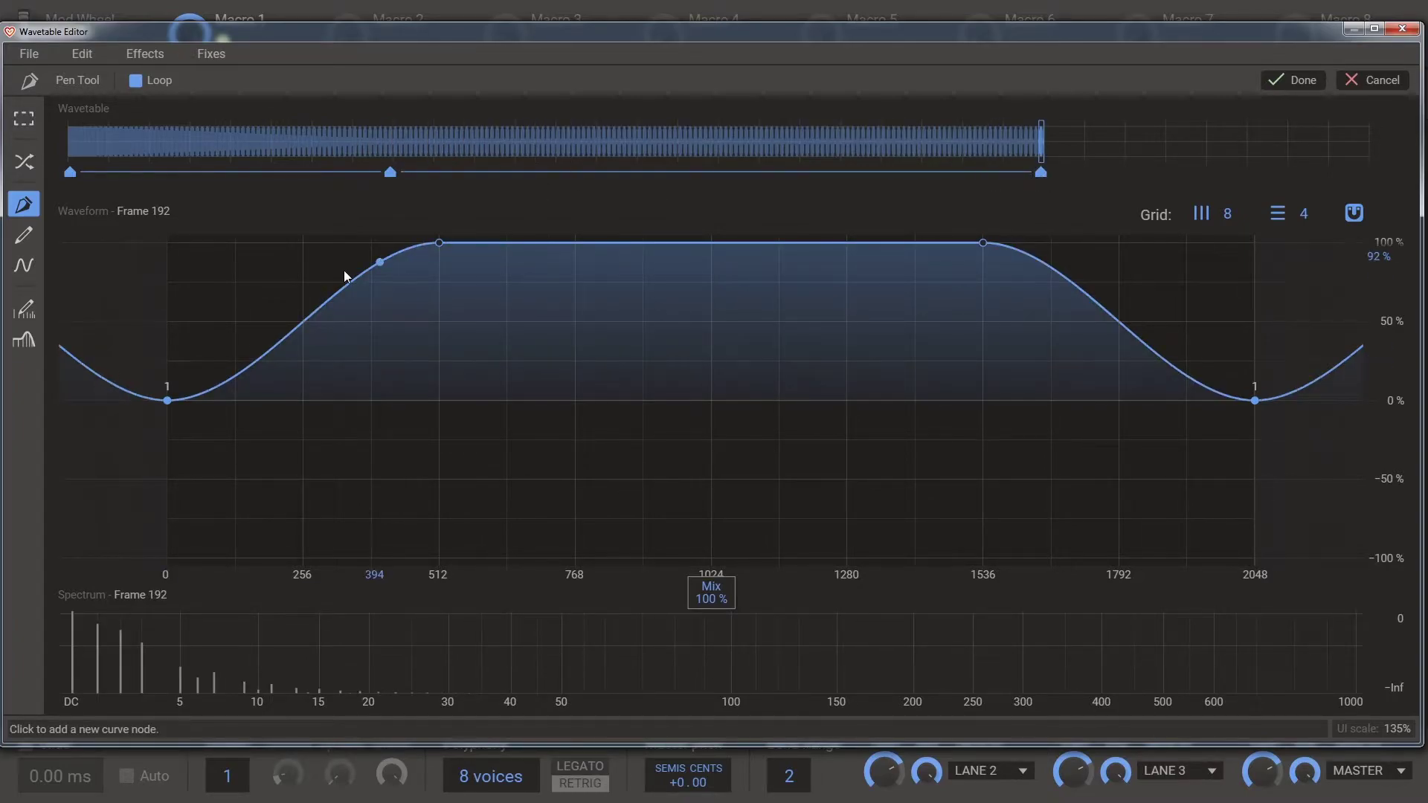
{"action": "left_click_drag", "start_coordinate": [441, 245], "coordinate": [687, 250]}
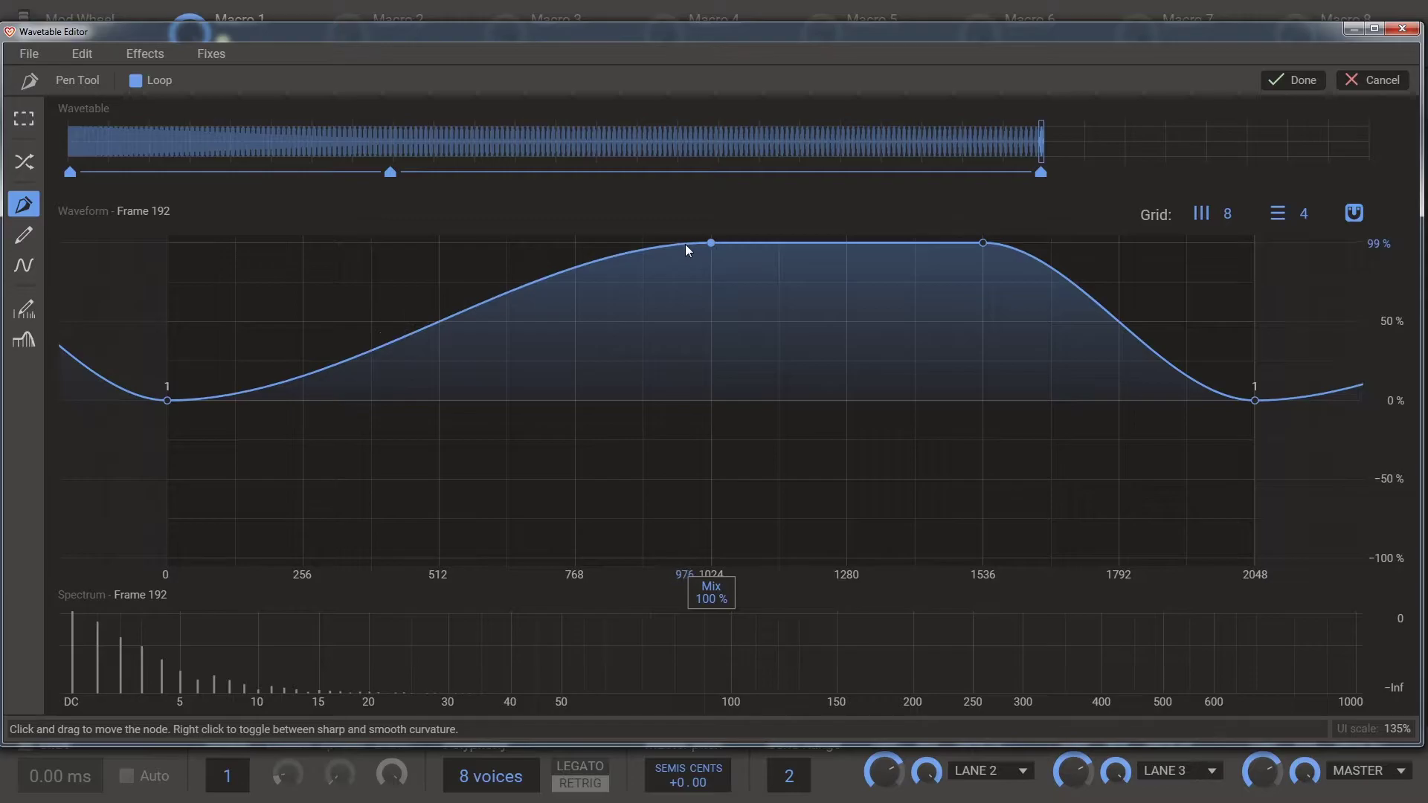
{"action": "double_click", "coordinate": [983, 244]}
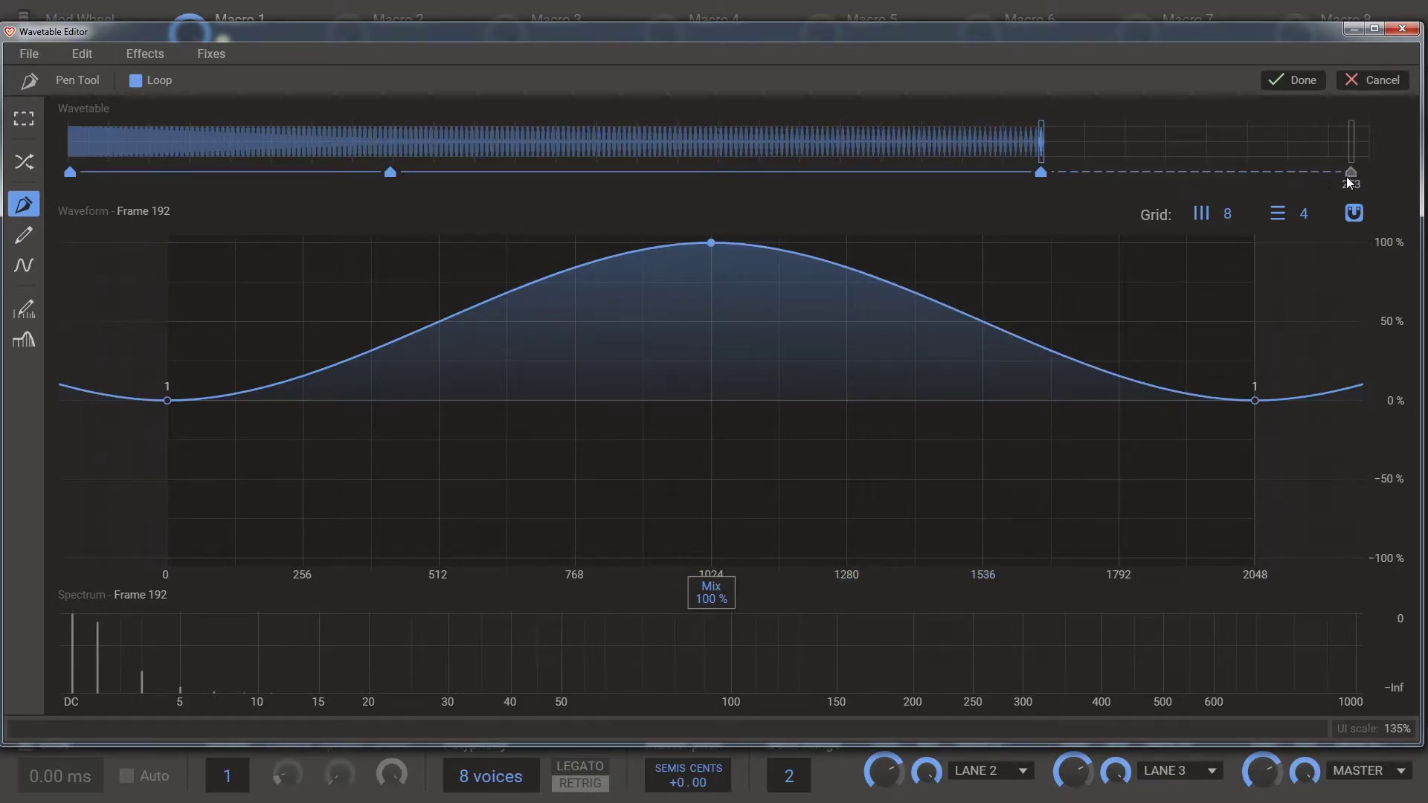
Add a flat 100% keyframe at frame 256 and finish the wavetable
{"action": "left_click", "coordinate": [1372, 185]}
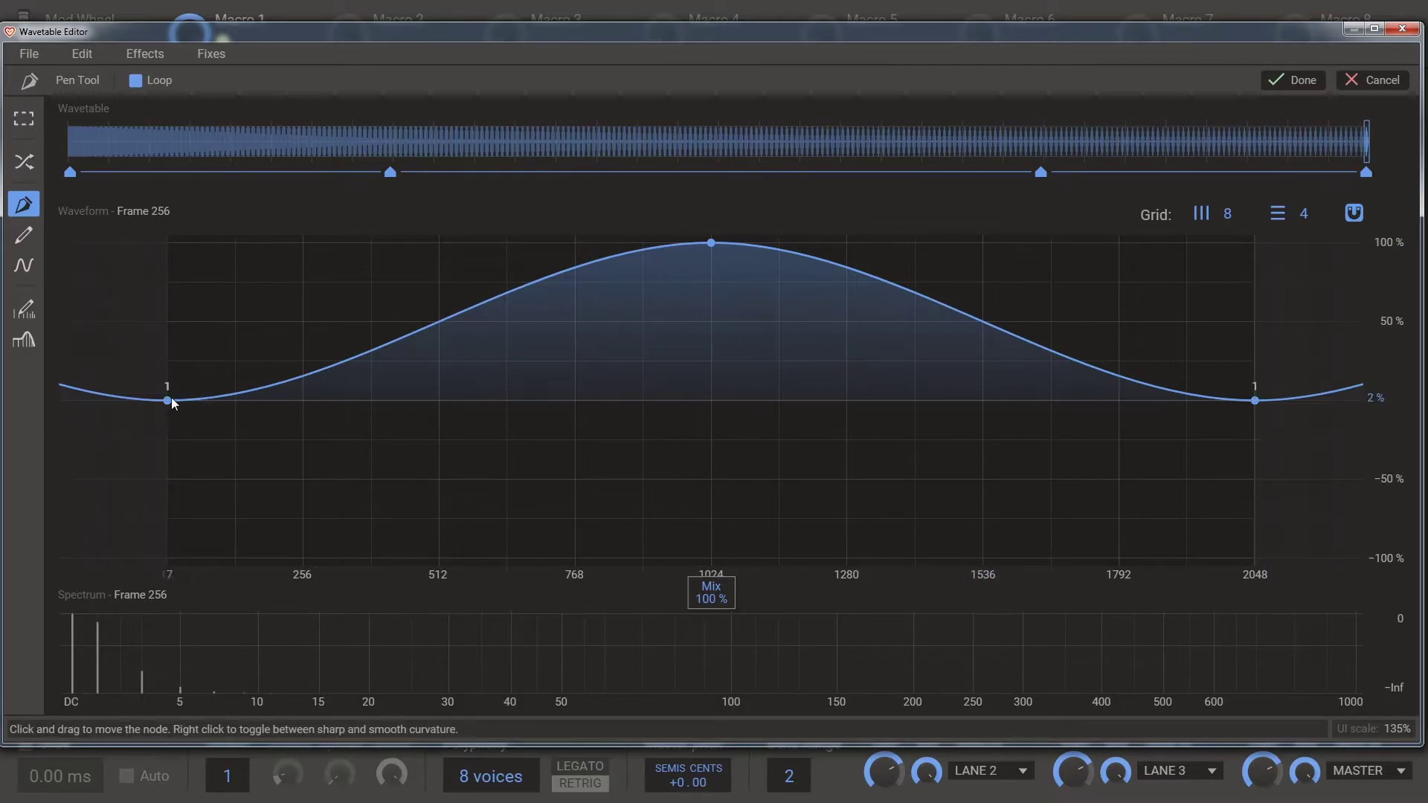
{"action": "left_click_drag", "start_coordinate": [170, 401], "coordinate": [169, 244]}
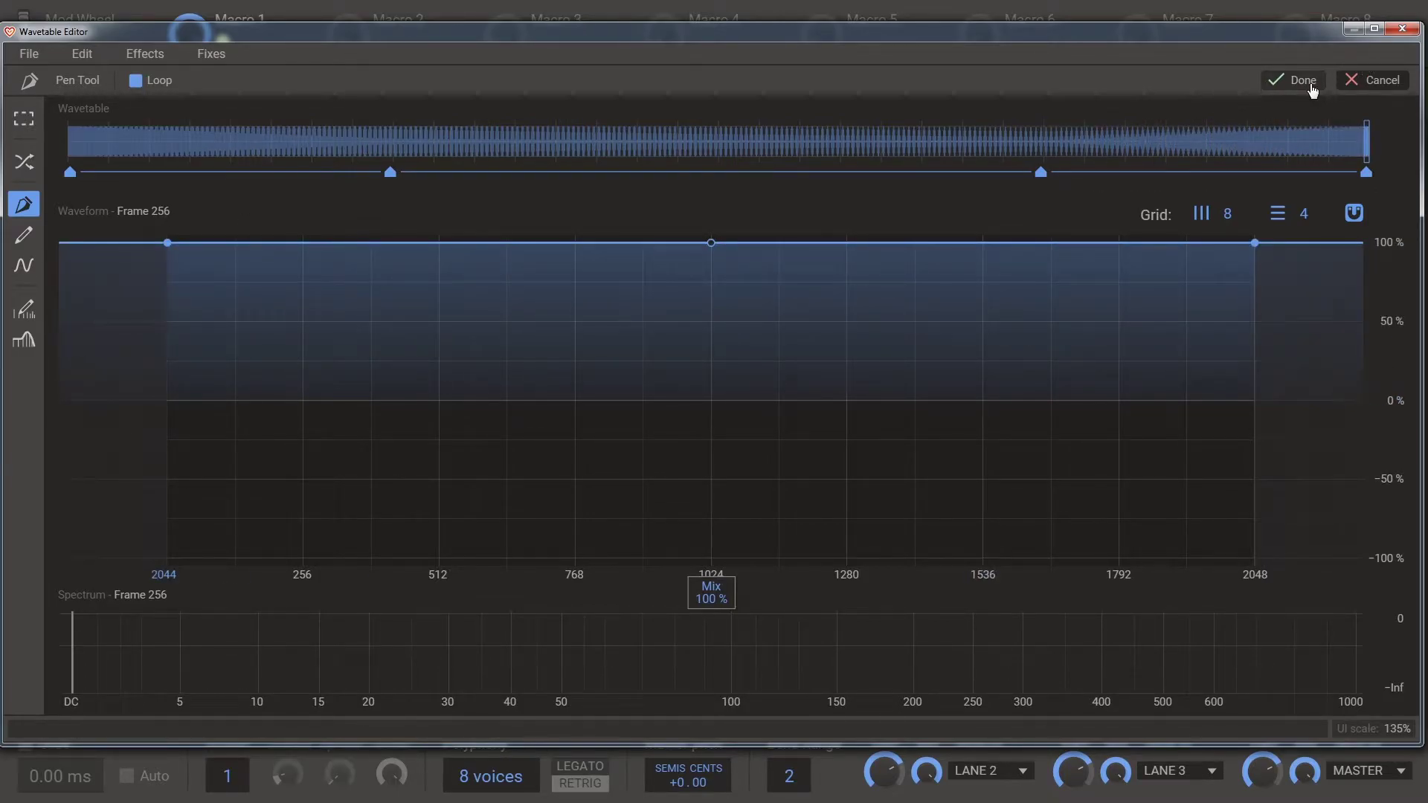
{"action": "left_click", "coordinate": [1307, 82]}
Modulate the first oscillator's level with the third oscillator and map Macro 2 to its frame position
{"action": "left_click", "coordinate": [1401, 30]}
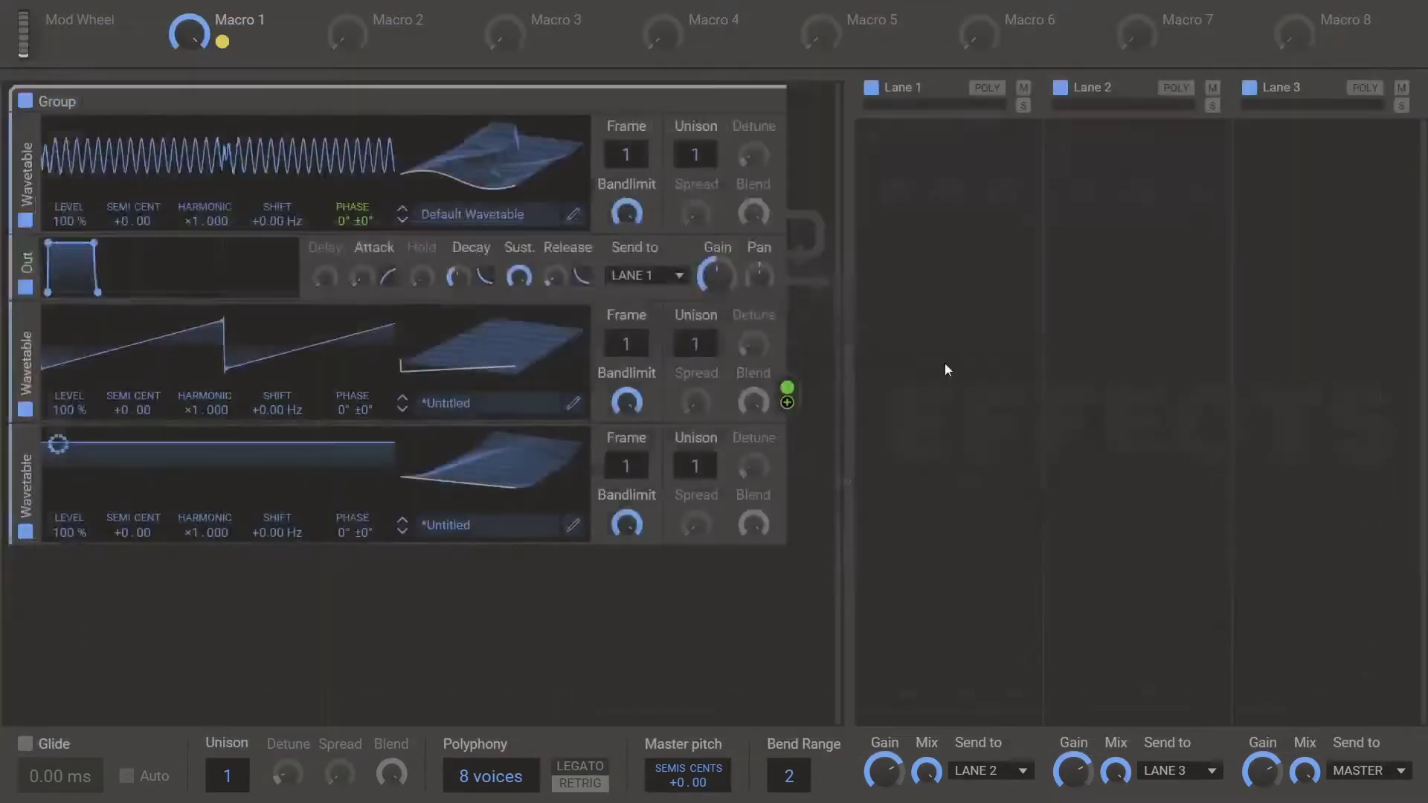
{"action": "left_click_drag", "start_coordinate": [787, 524], "coordinate": [70, 237]}
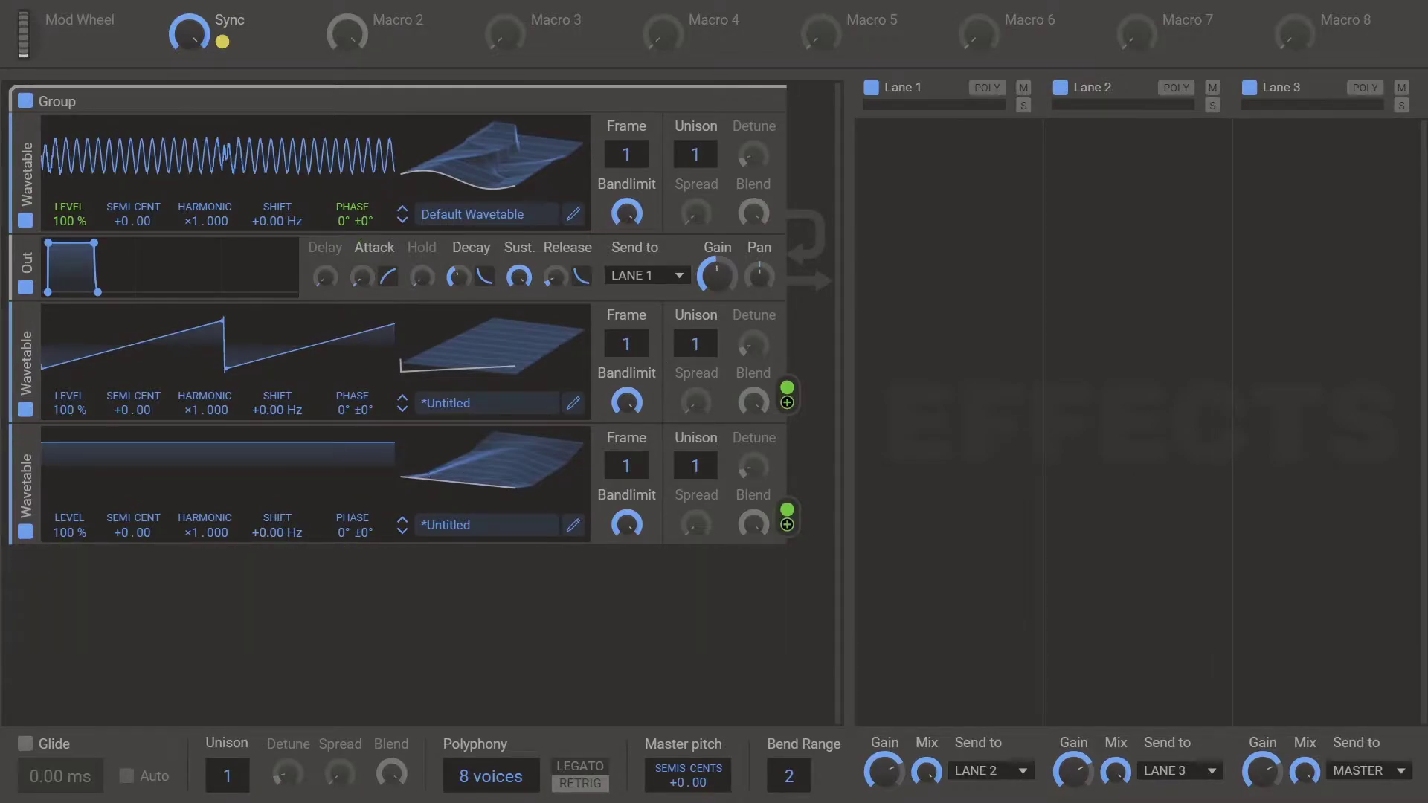
{"action": "left_click_drag", "start_coordinate": [381, 42], "coordinate": [626, 467]}
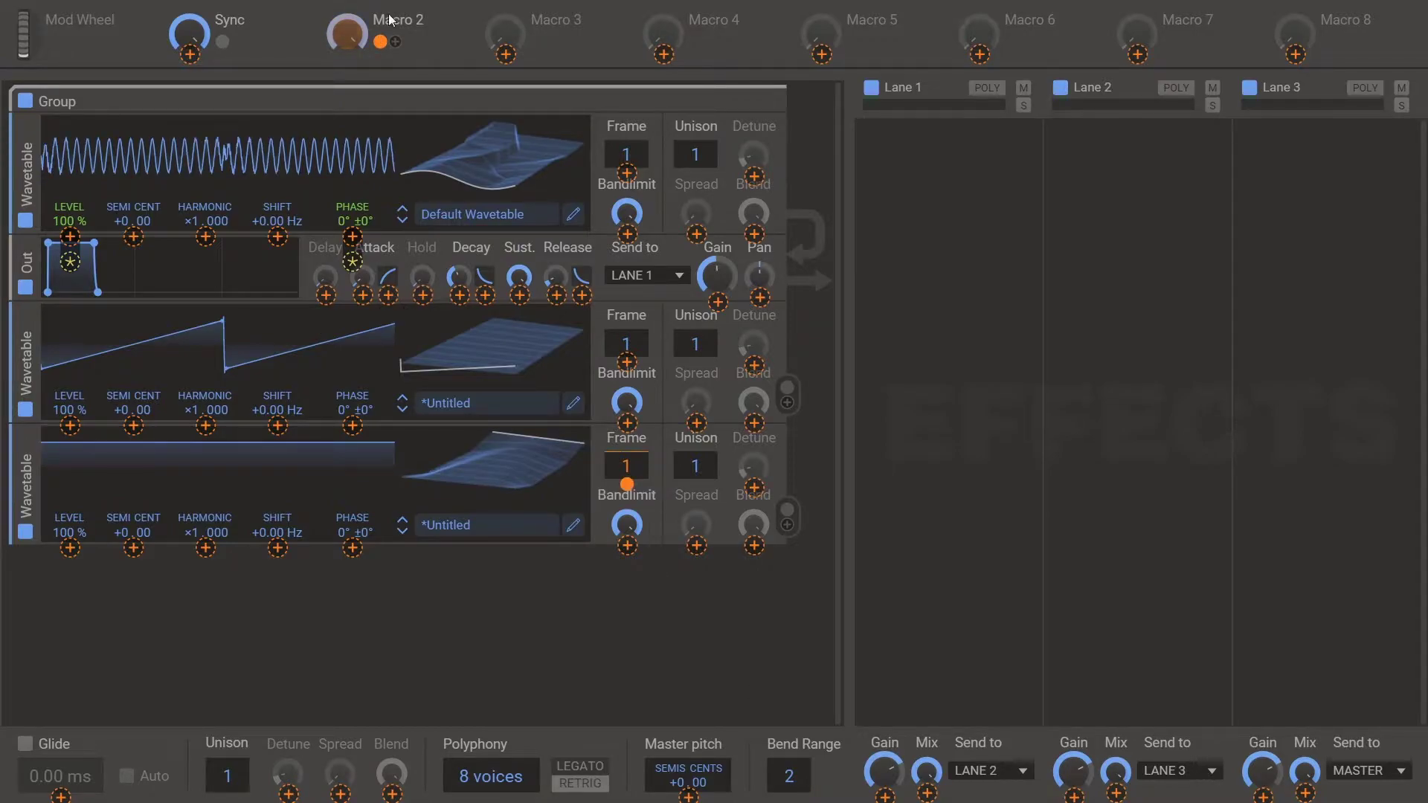
Rename Macro 2 'Window' and sweep it to 78% then down to 30%
{"action": "left_click", "coordinate": [349, 34]}
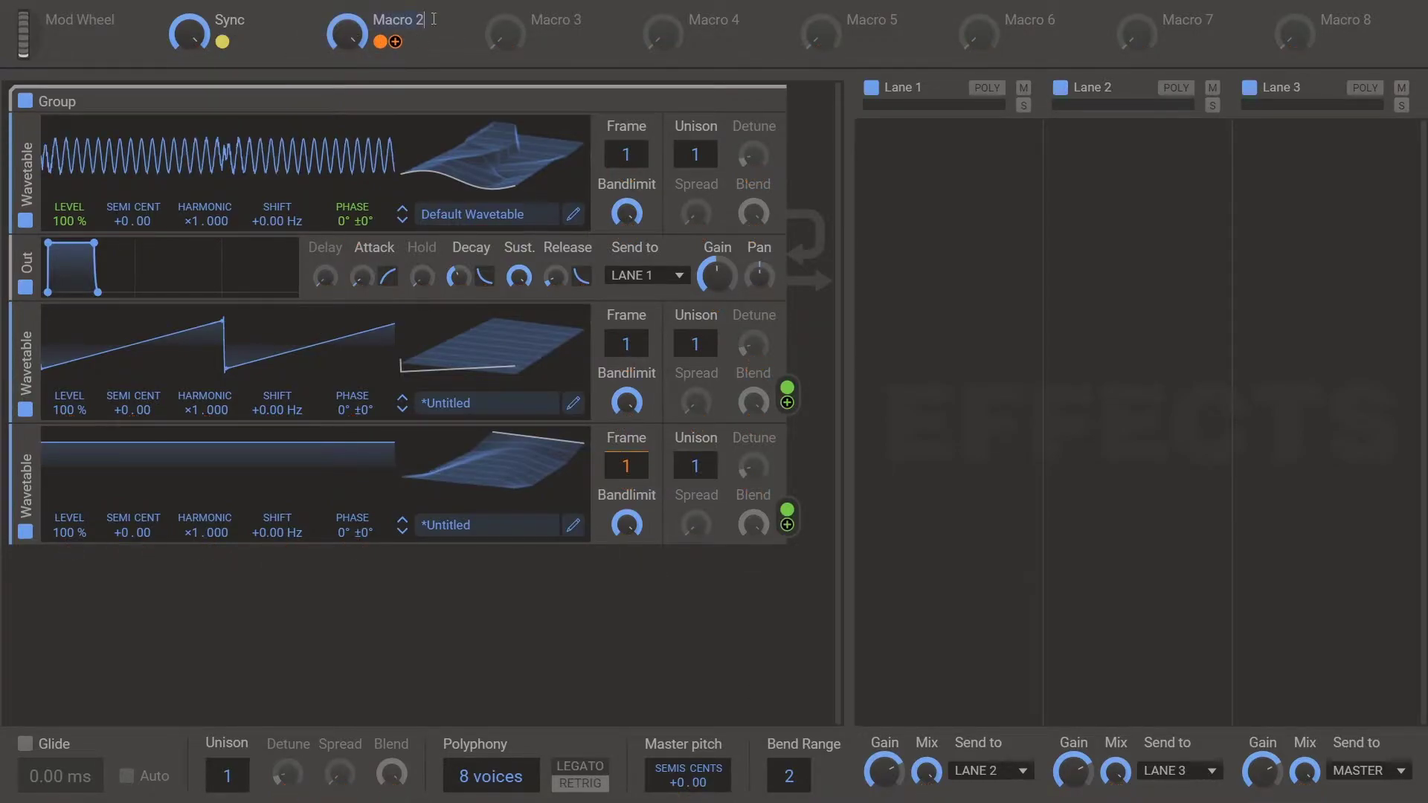
{"action": "type", "text": "Window"}
{"action": "mouse_move", "coordinate": [357, 38]}
{"action": "left_mouse_down"}
{"action": "mouse_move", "coordinate": [357, 15]}
{"action": "mouse_move", "coordinate": [352, 39]}
{"action": "left_mouse_up"}
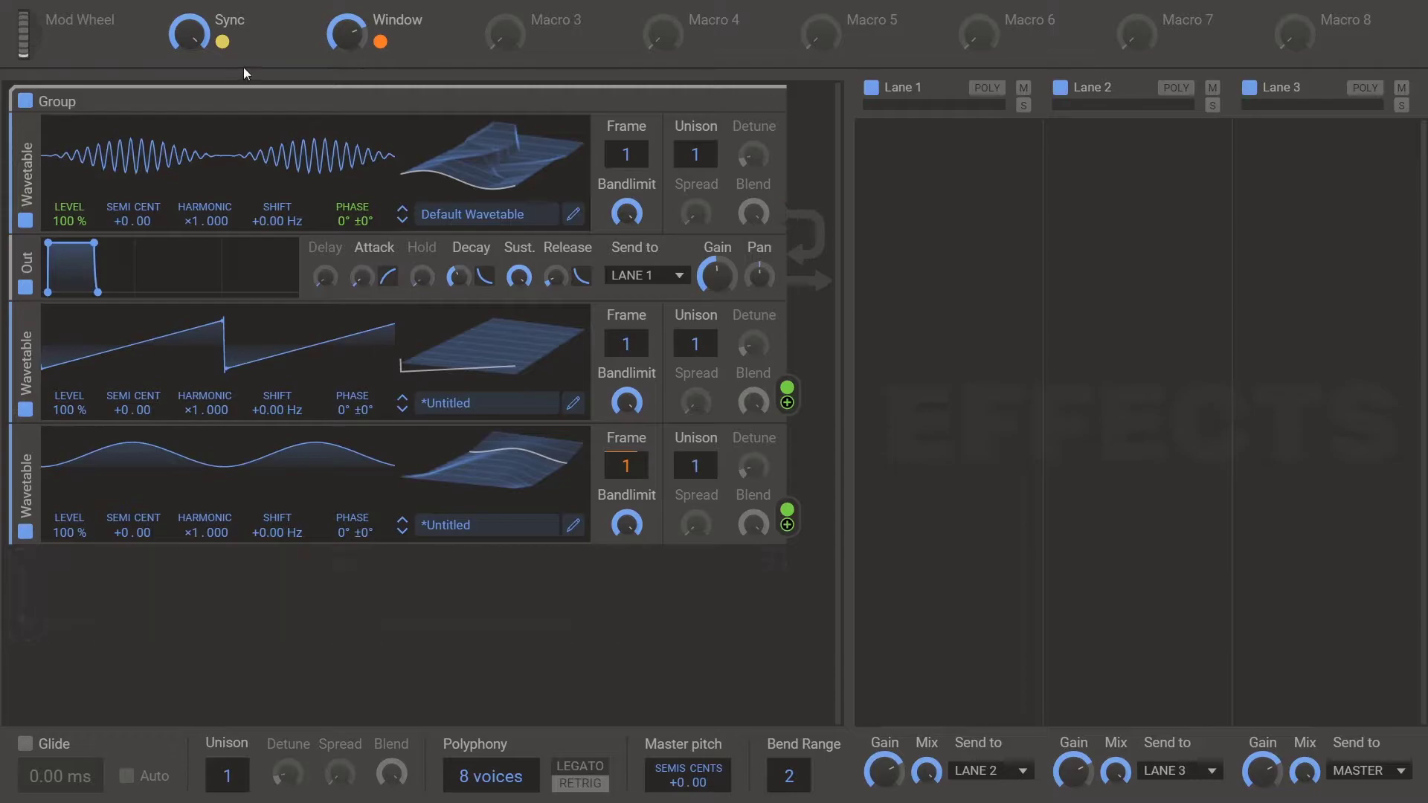
{"action": "mouse_move", "coordinate": [342, 30]}
{"action": "left_mouse_down"}
{"action": "mouse_move", "coordinate": [342, 82]}
{"action": "mouse_move", "coordinate": [354, 15]}
{"action": "left_mouse_up"}
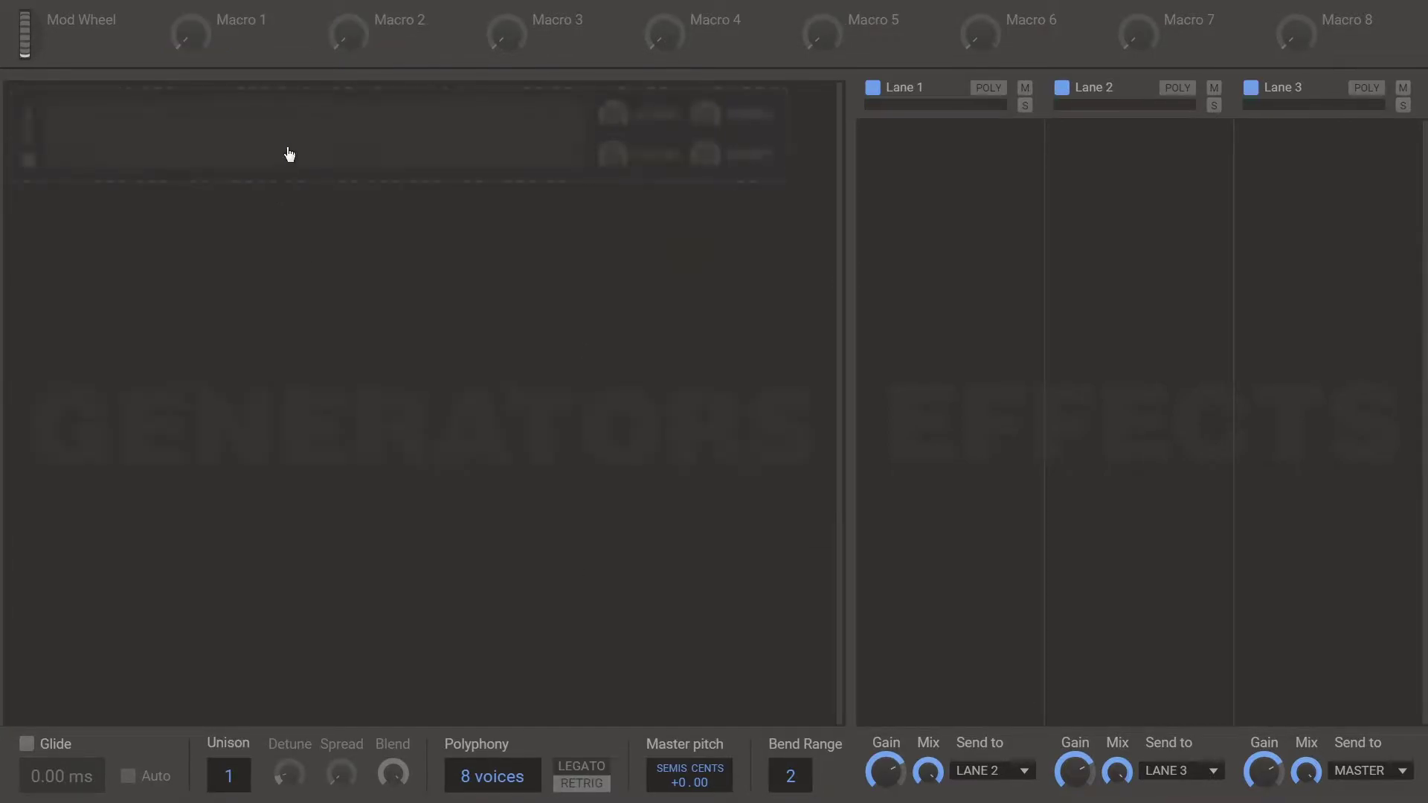
Add two Wavetable generators to the empty patch and browse factory Modulators wavetables for the second
{"action": "left_click", "coordinate": [290, 154]}
{"action": "left_click", "coordinate": [364, 296]}
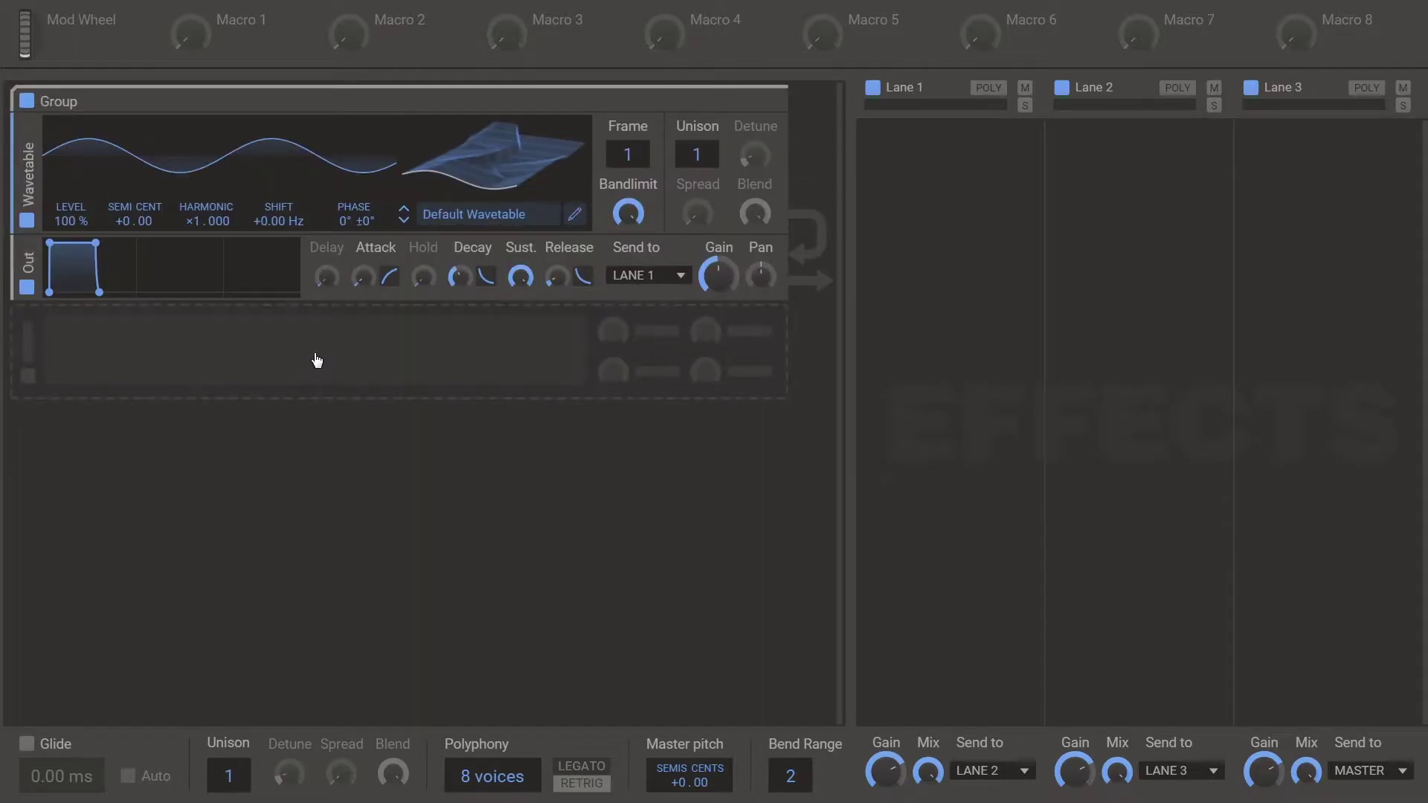
{"action": "left_click", "coordinate": [291, 351]}
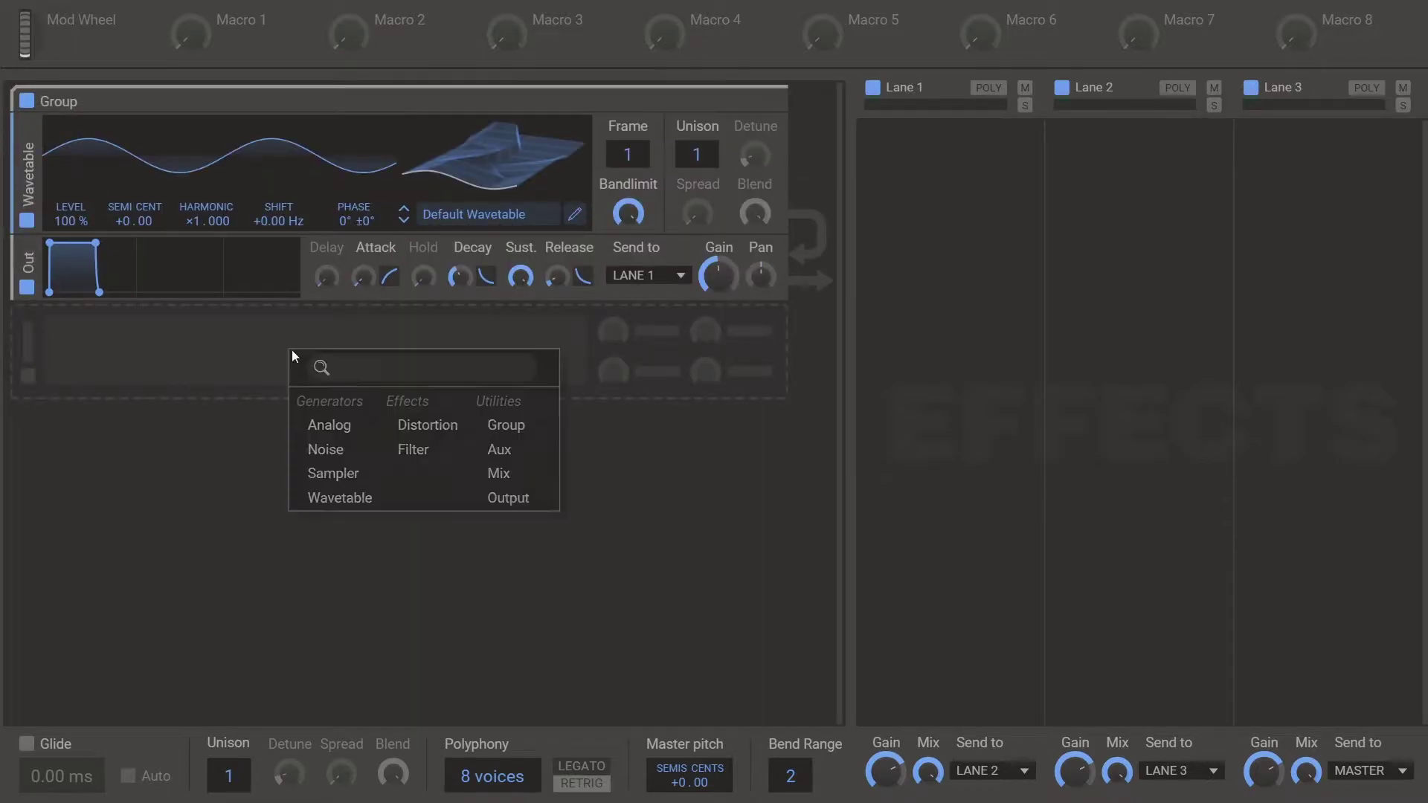
{"action": "left_click", "coordinate": [340, 500]}
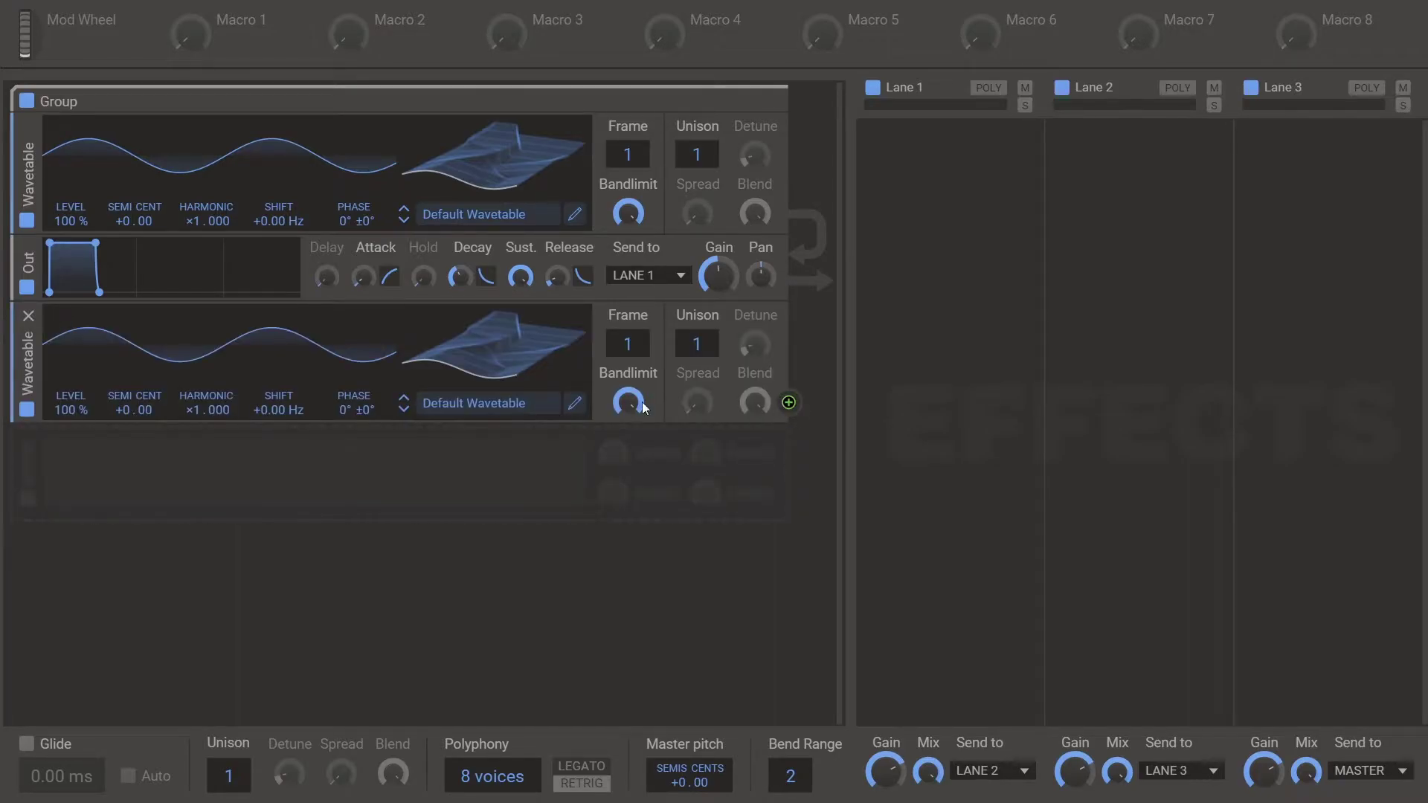
{"action": "left_click", "coordinate": [469, 403]}
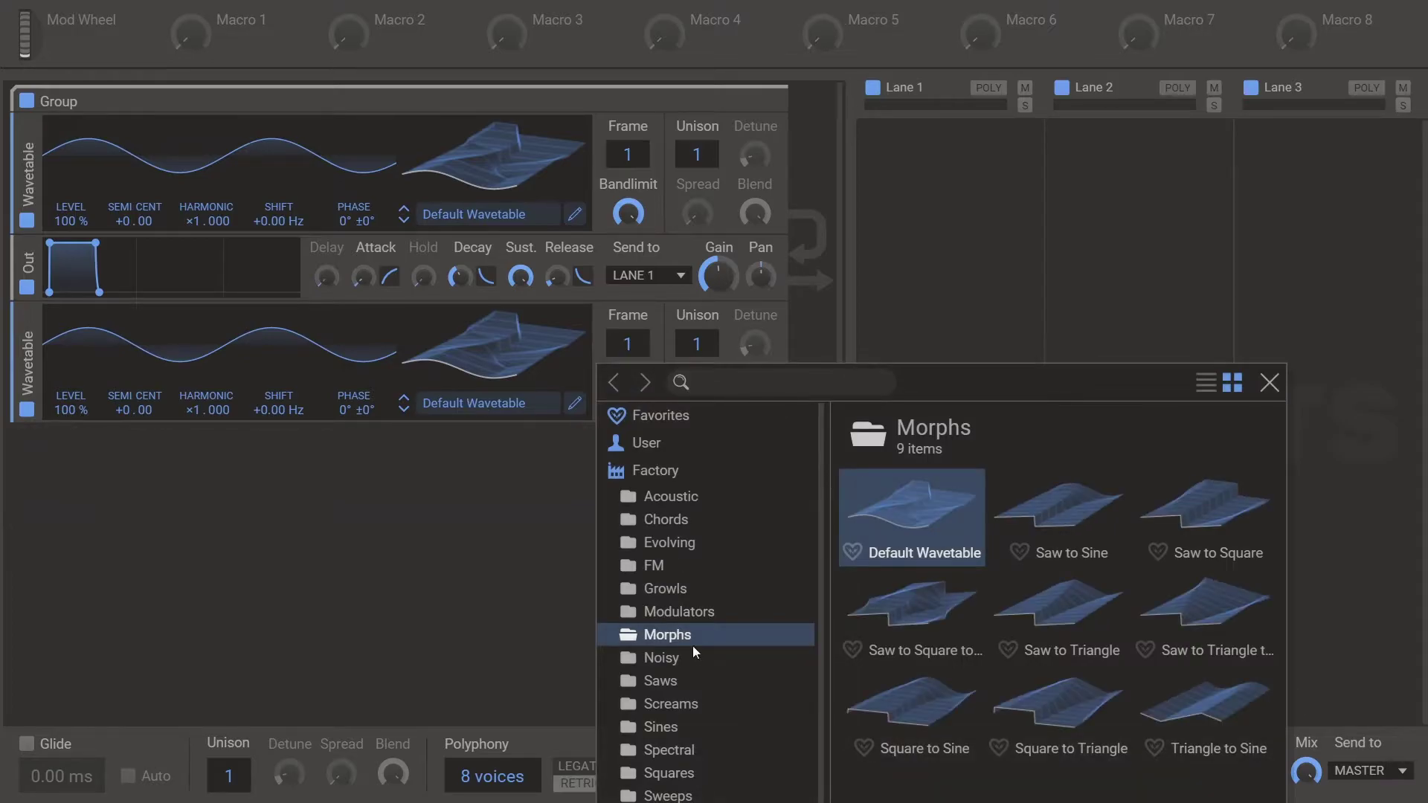
{"action": "left_click", "coordinate": [690, 609]}
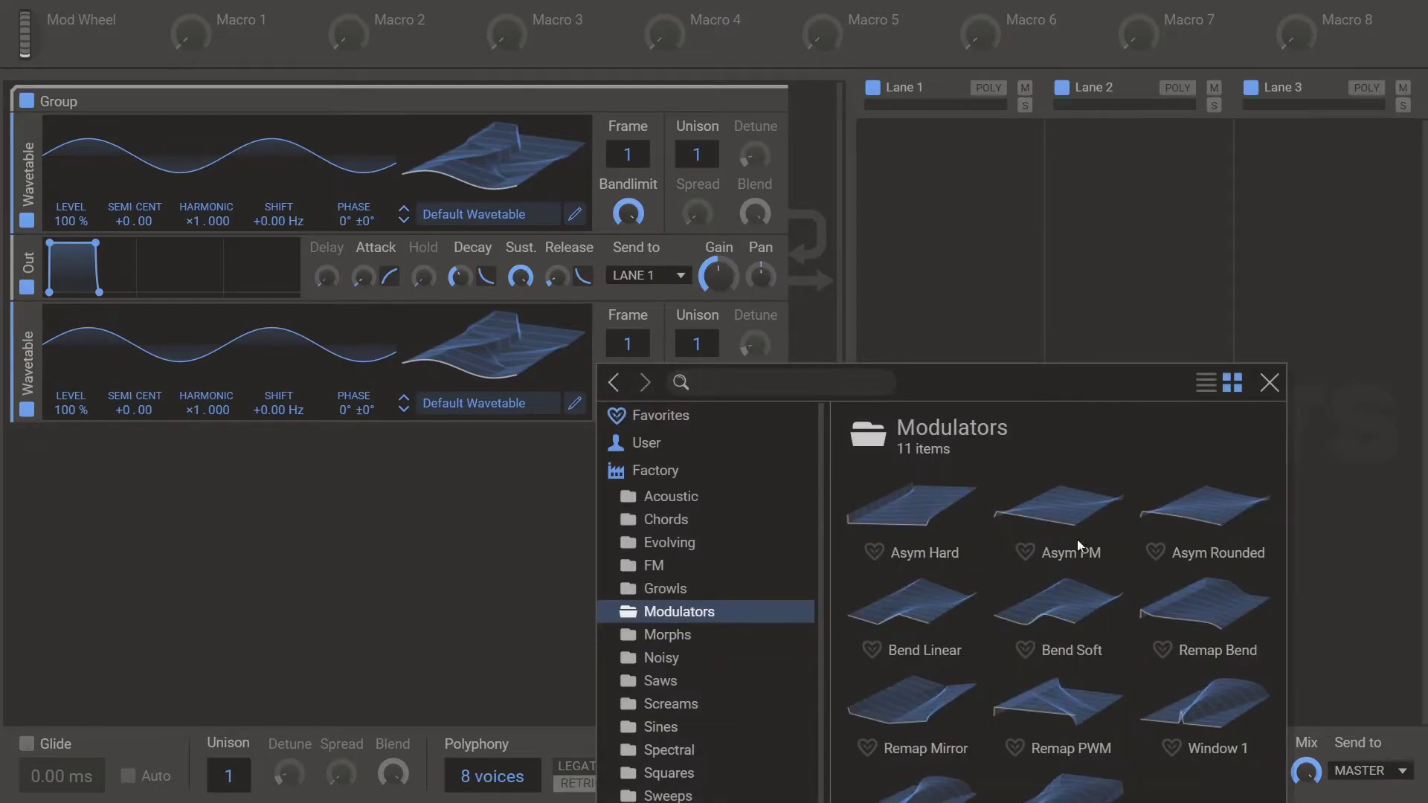
Load Remap PWM into the second oscillator, set the first's harmonic to ×0.000 and phase-modulate it
{"action": "left_click", "coordinate": [1074, 699]}
{"action": "left_click", "coordinate": [270, 547]}
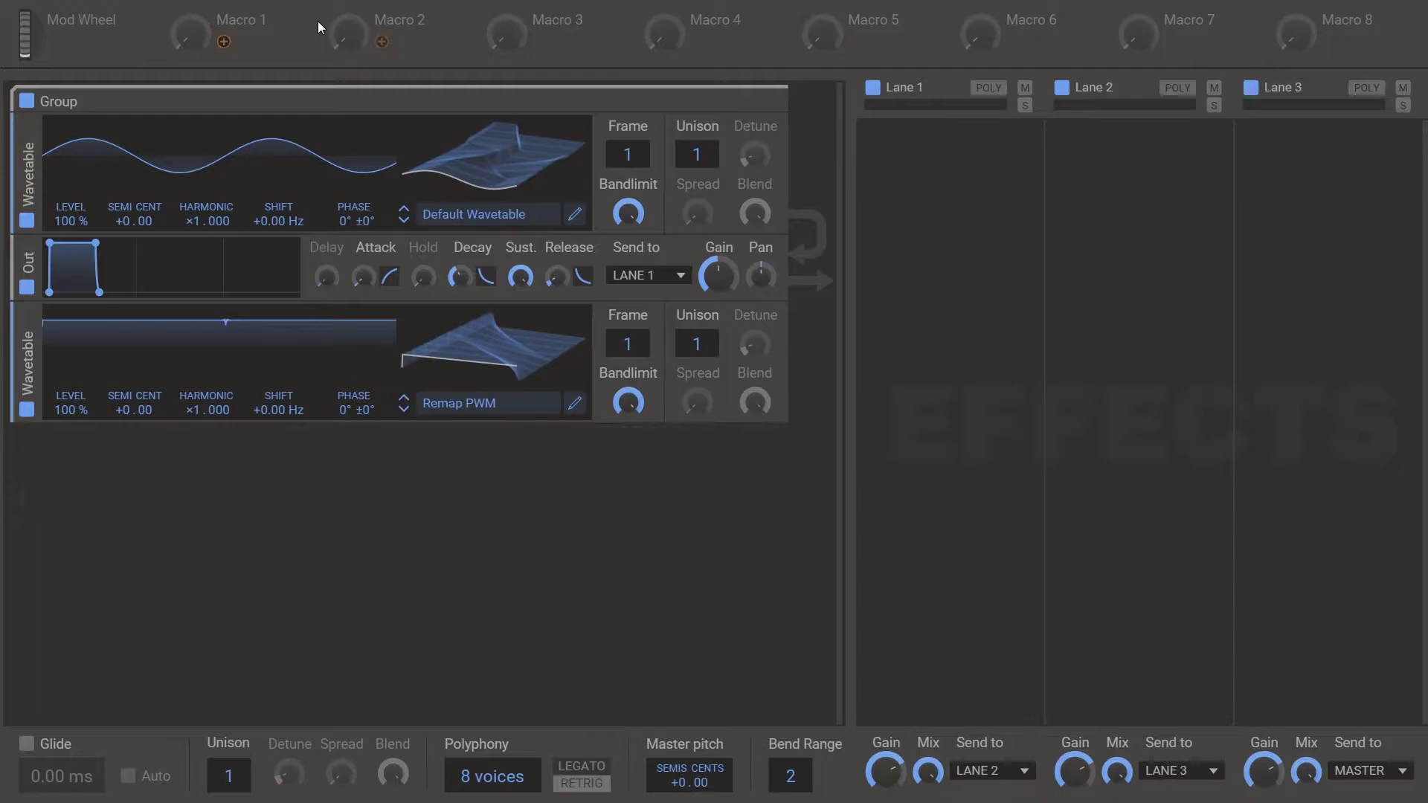
{"action": "left_click_drag", "start_coordinate": [207, 220], "coordinate": [208, 245]}
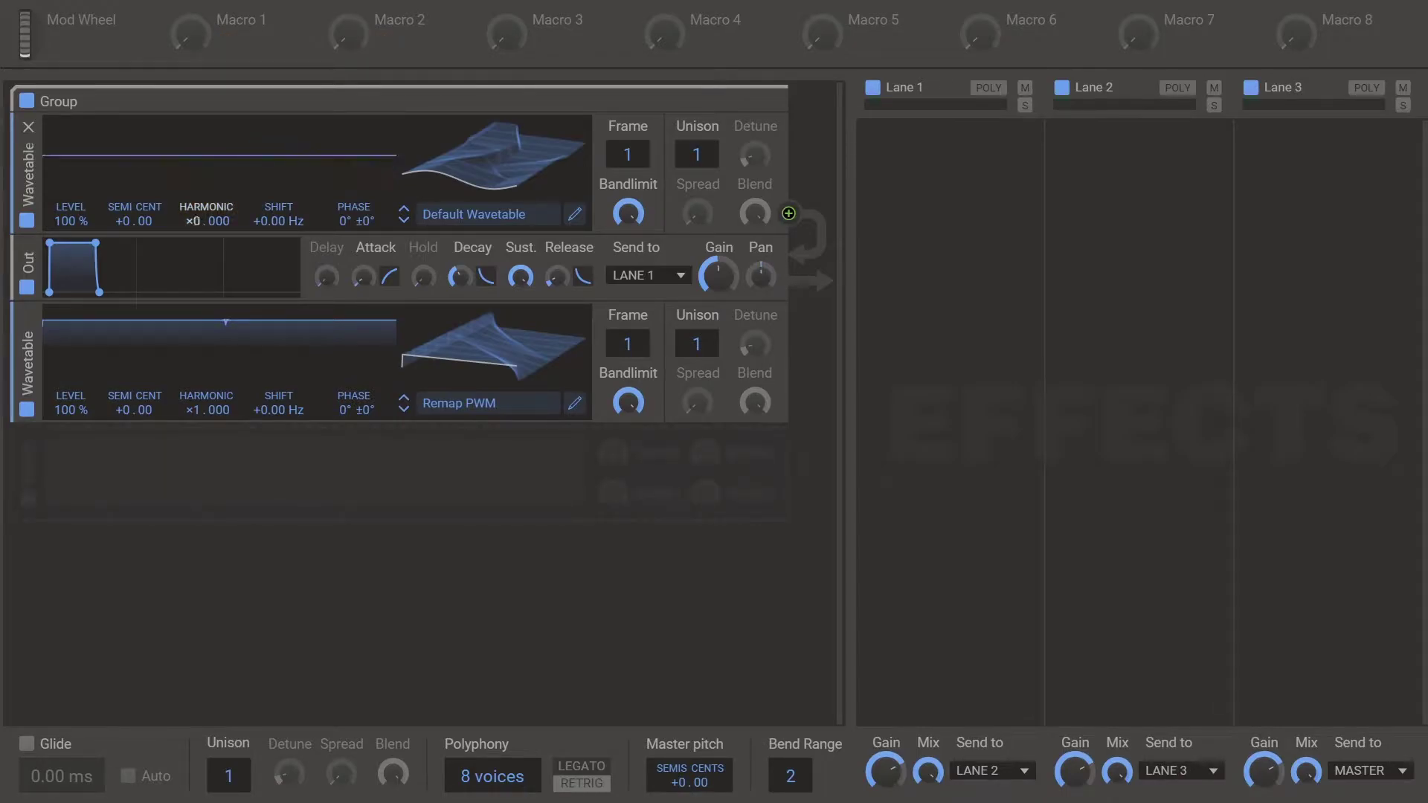
{"action": "left_click_drag", "start_coordinate": [788, 402], "coordinate": [353, 224]}
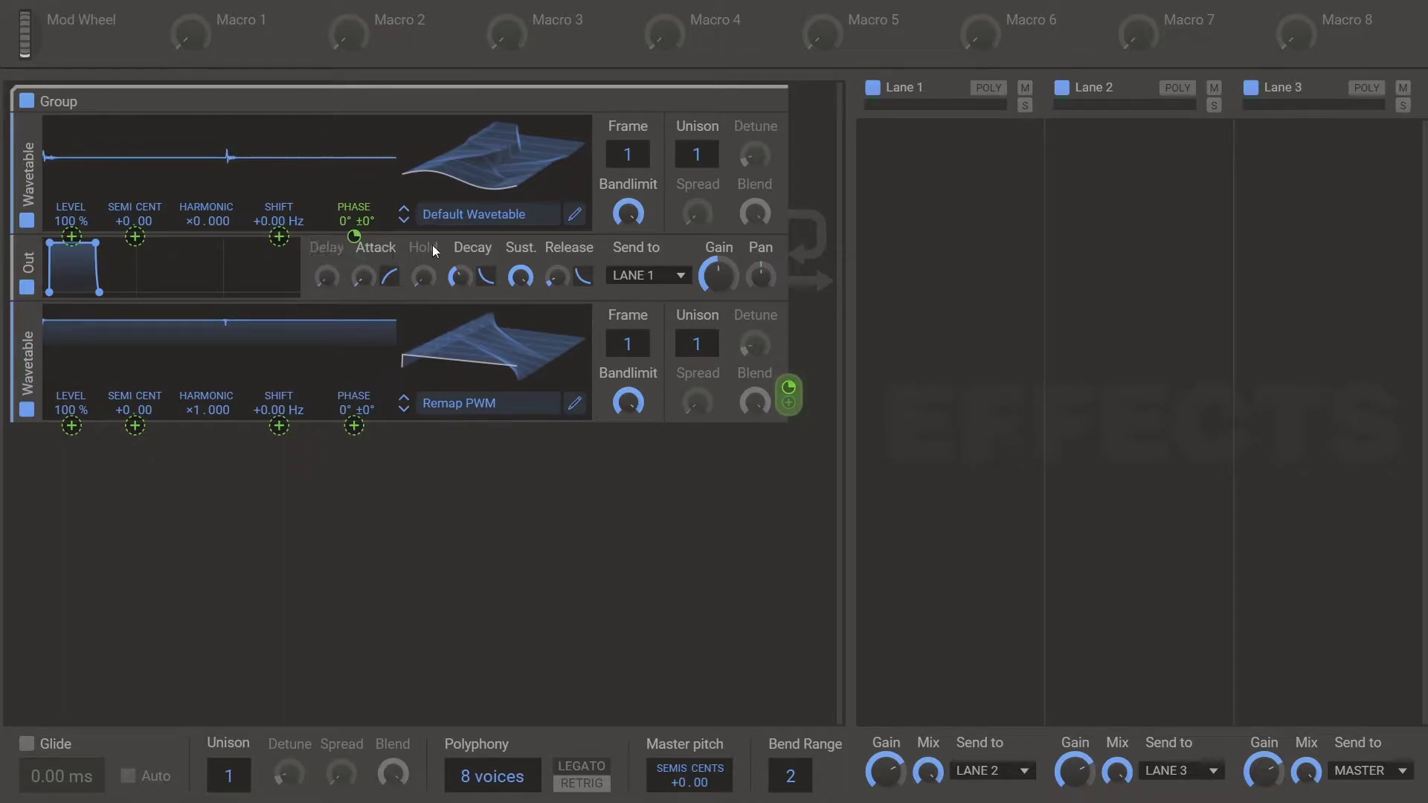
Map Macro 1 to the second wavetable's frame, reset the frame to 1 and set Macro 1 to 70%
{"action": "left_click_drag", "start_coordinate": [628, 350], "coordinate": [628, 225]}
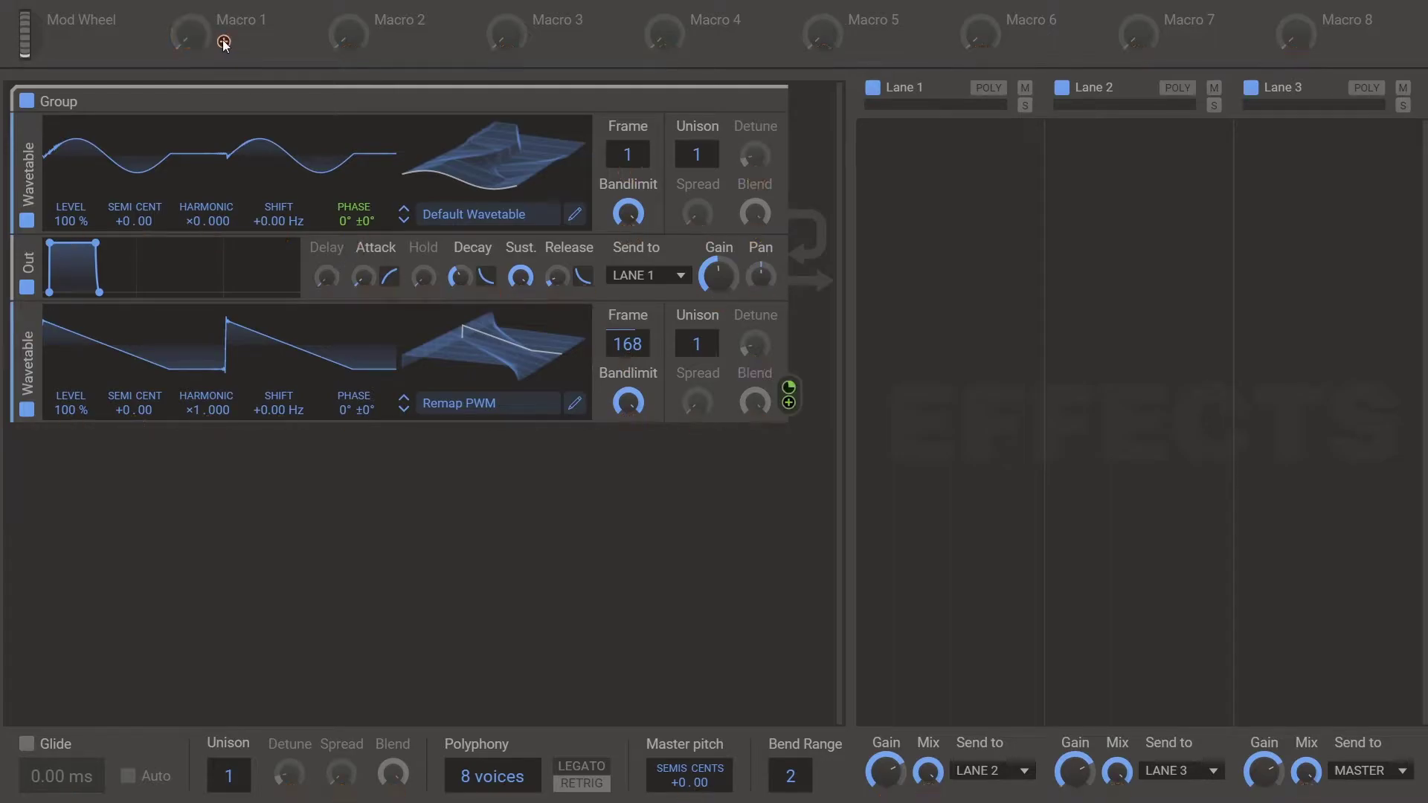
{"action": "left_click_drag", "start_coordinate": [223, 40], "coordinate": [628, 362]}
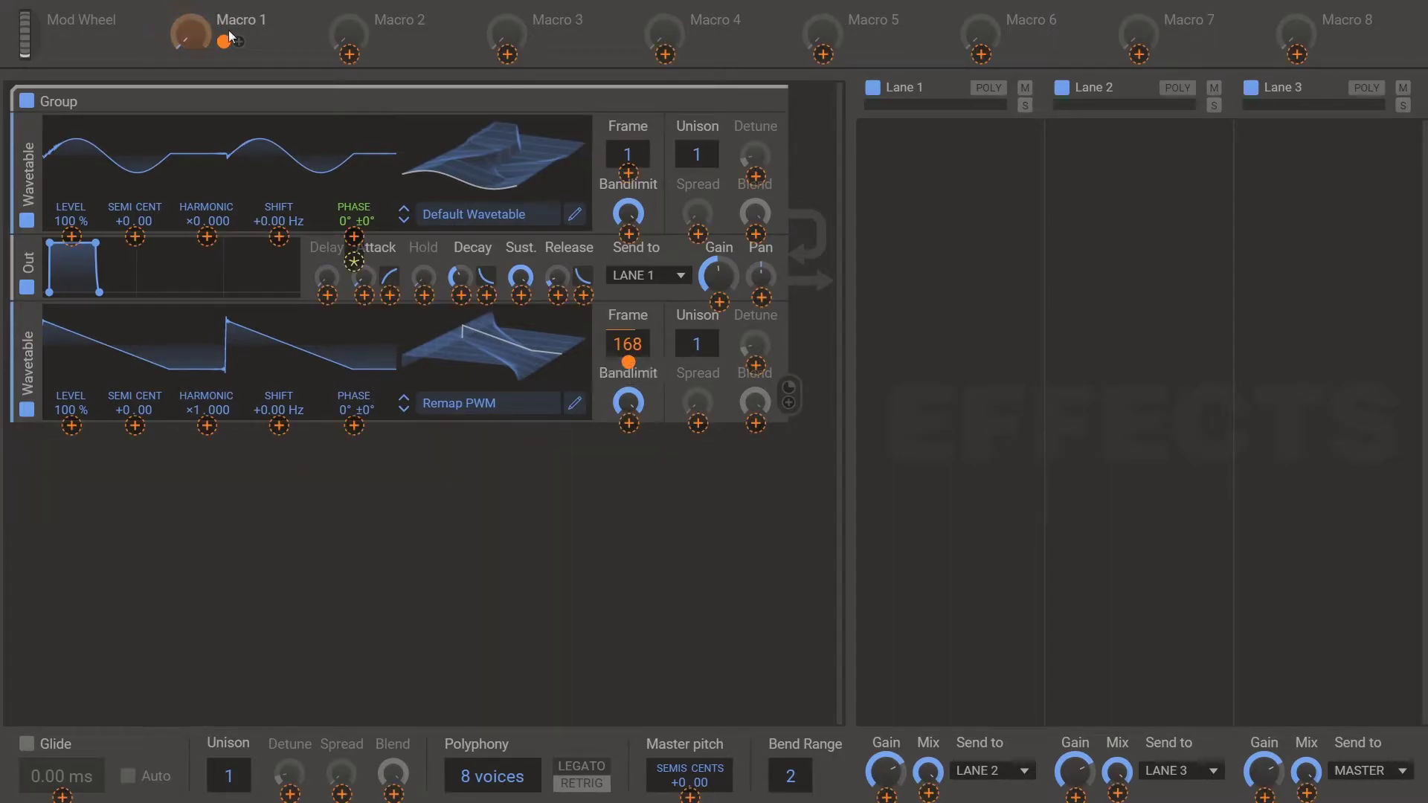
{"action": "mouse_move", "coordinate": [190, 34]}
{"action": "left_mouse_down"}
{"action": "mouse_move", "coordinate": [190, 11]}
{"action": "mouse_move", "coordinate": [190, 35]}
{"action": "left_mouse_up"}
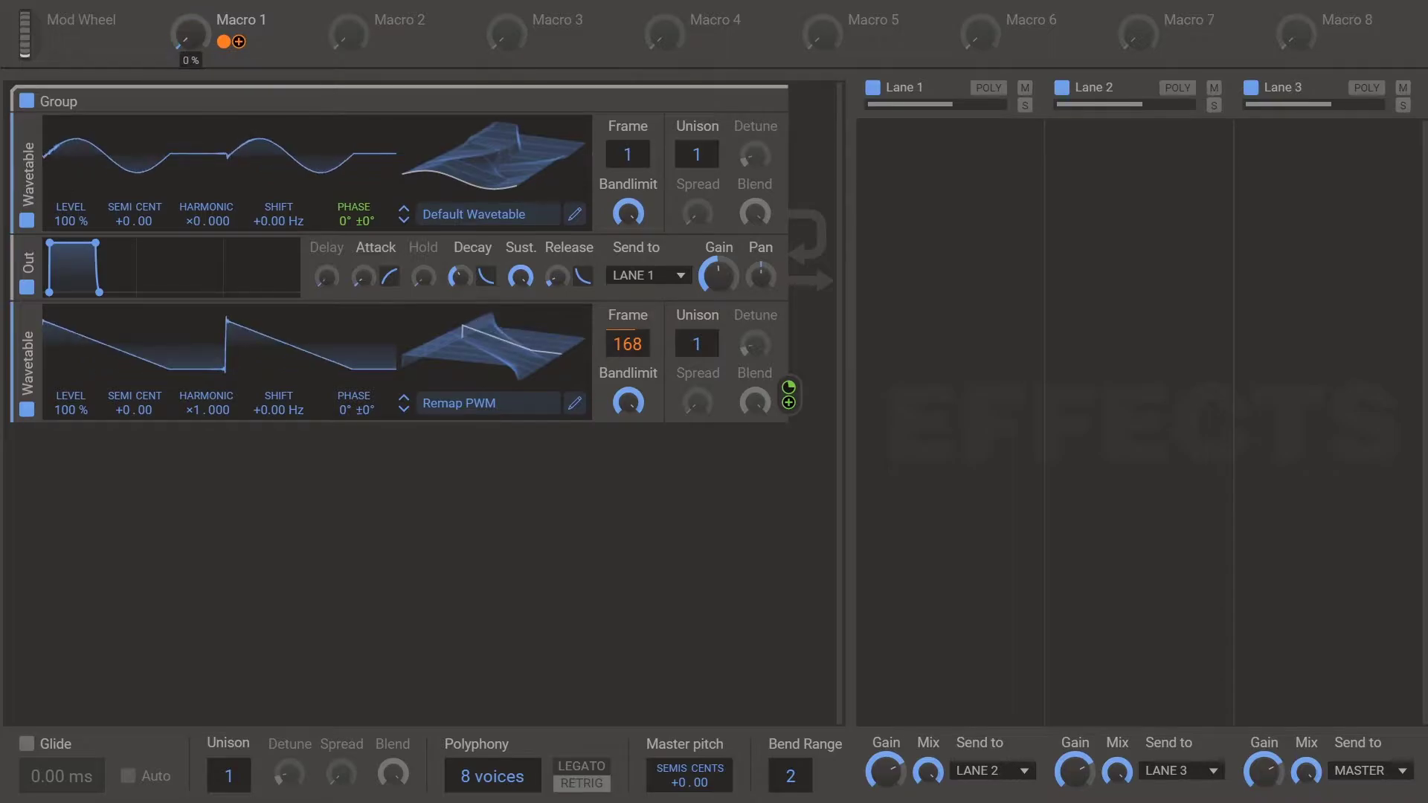
{"action": "left_click_drag", "start_coordinate": [628, 344], "coordinate": [627, 417]}
{"action": "left_click_drag", "start_coordinate": [171, 37], "coordinate": [177, 19]}
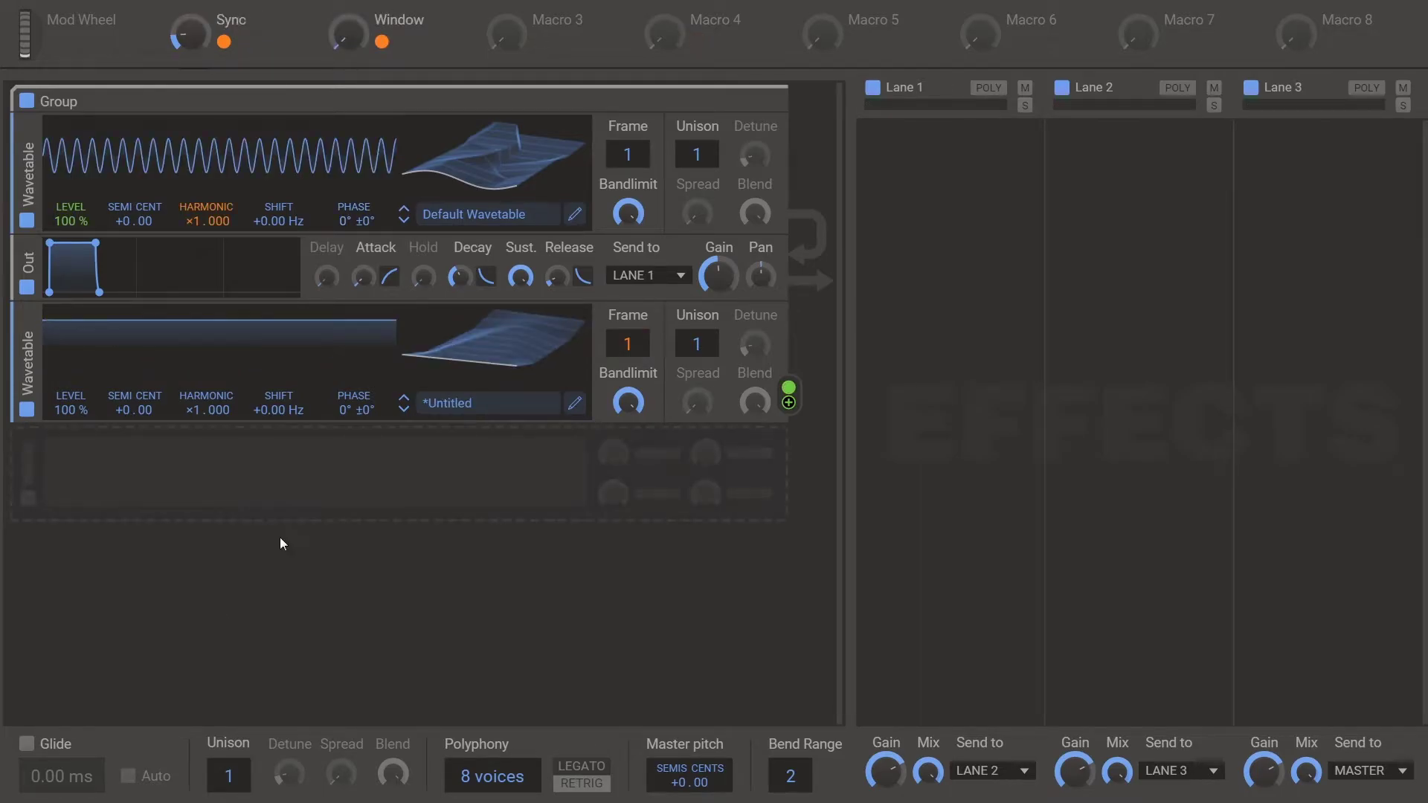
{"action": "left_click", "coordinate": [575, 404]}
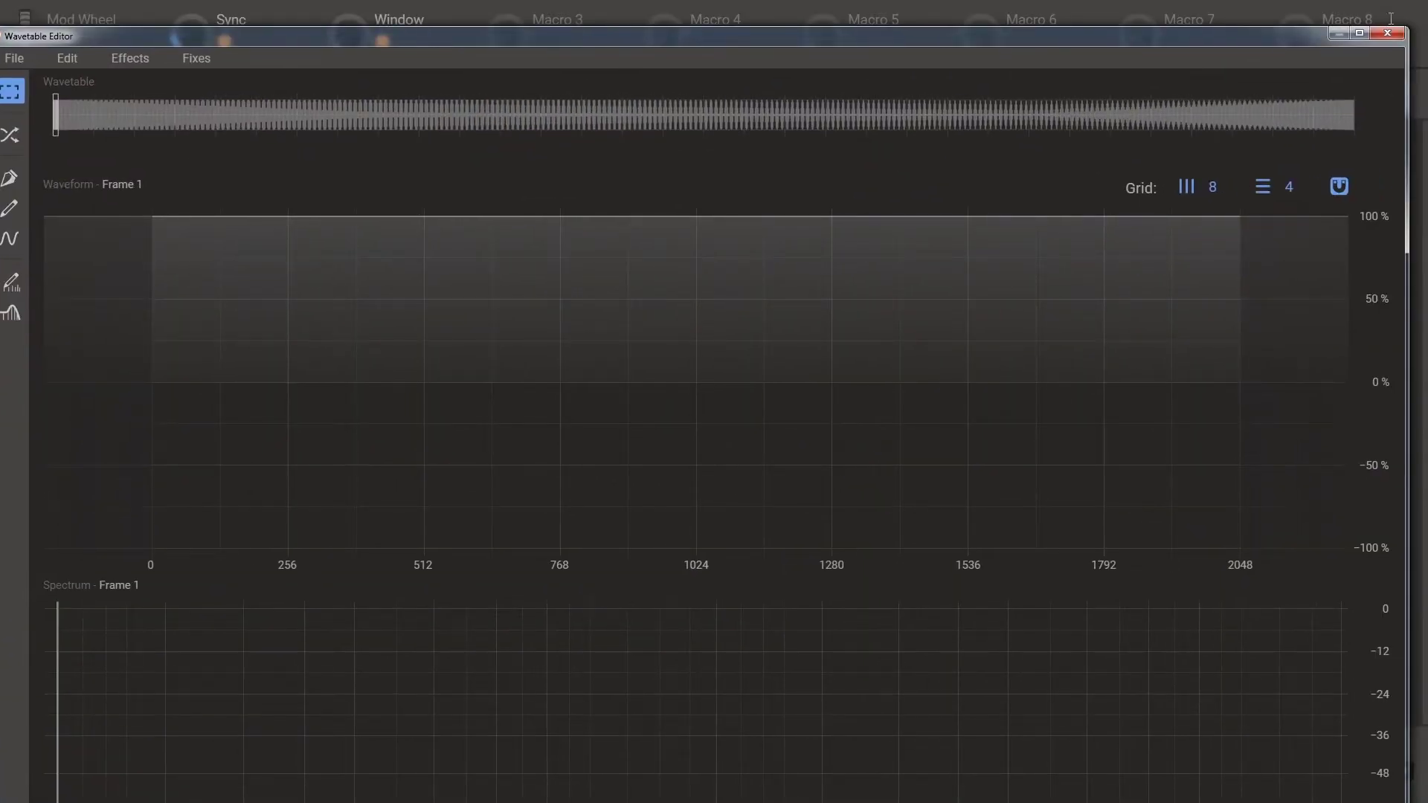
{"action": "left_click", "coordinate": [1387, 32]}
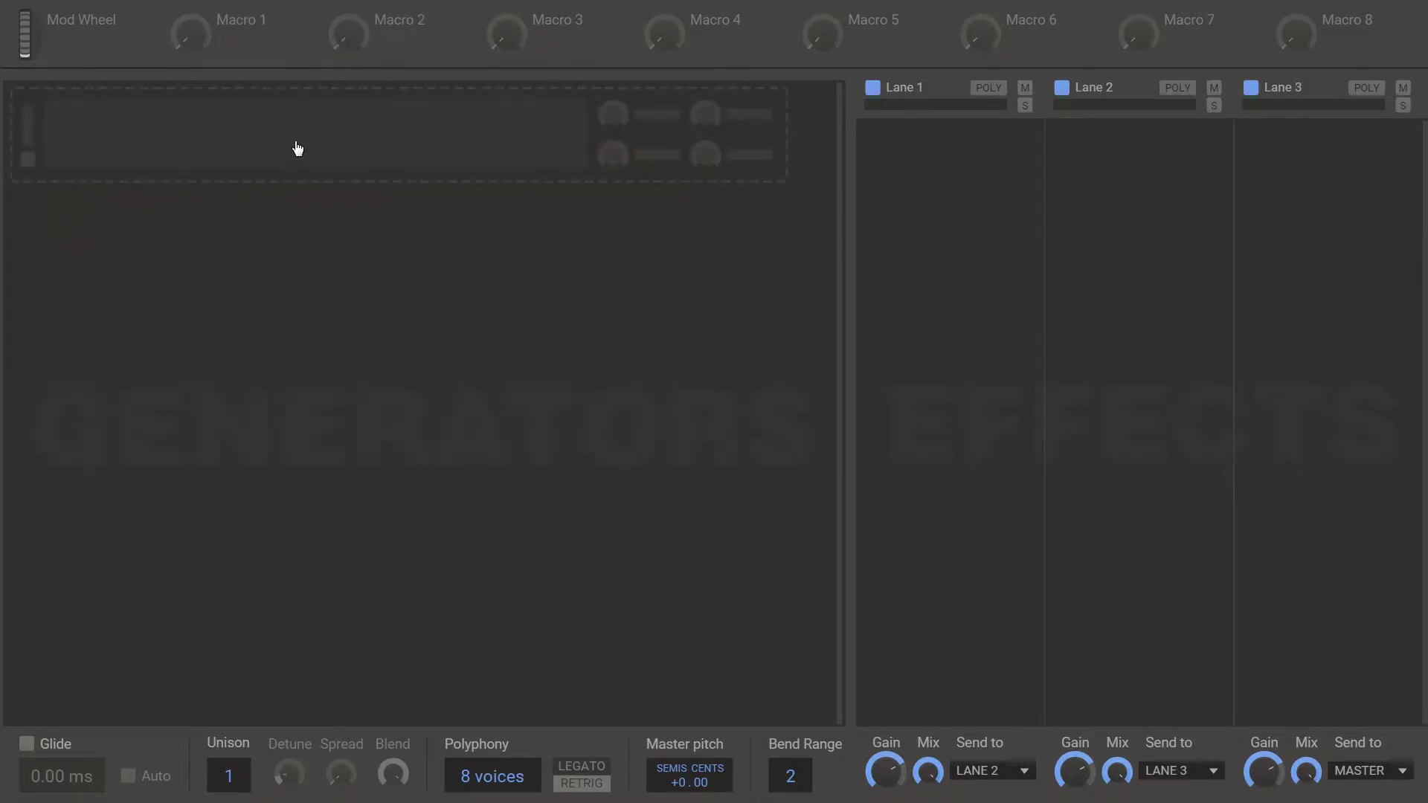
Initialise the patch, add two Wavetable generators and load factory Bend Soft into the second
{"action": "left_click", "coordinate": [301, 138]}
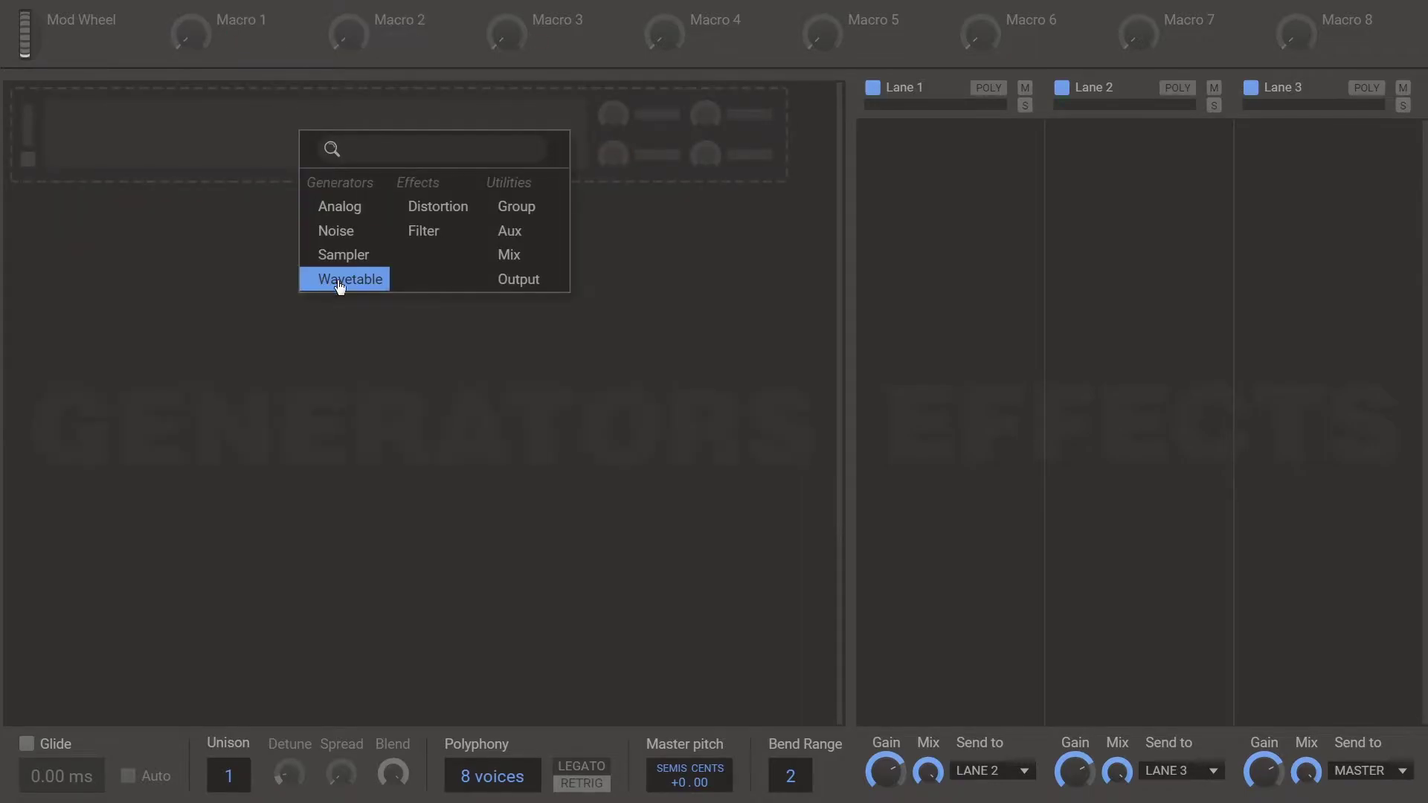
{"action": "left_click", "coordinate": [340, 281]}
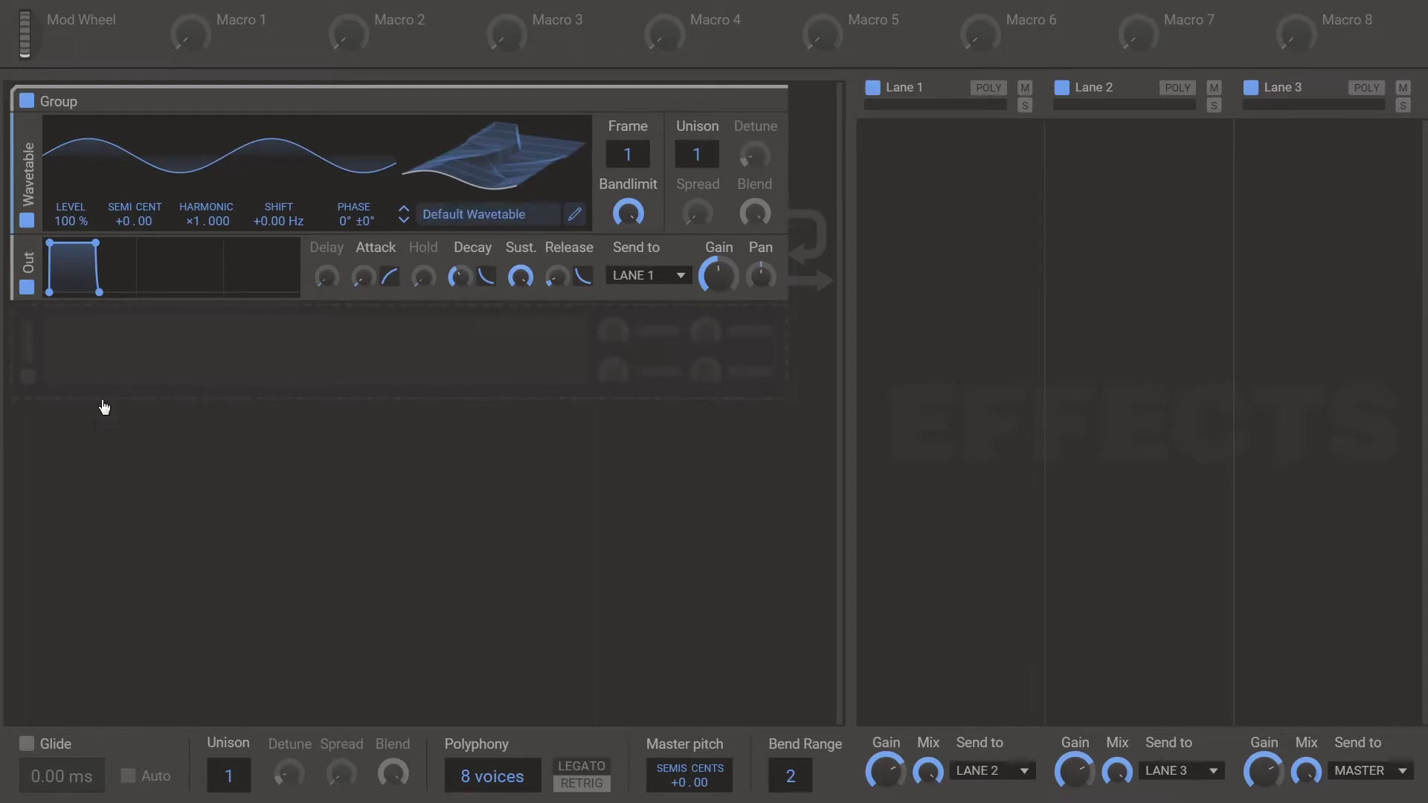
{"action": "left_click", "coordinate": [281, 360]}
{"action": "left_click", "coordinate": [328, 504]}
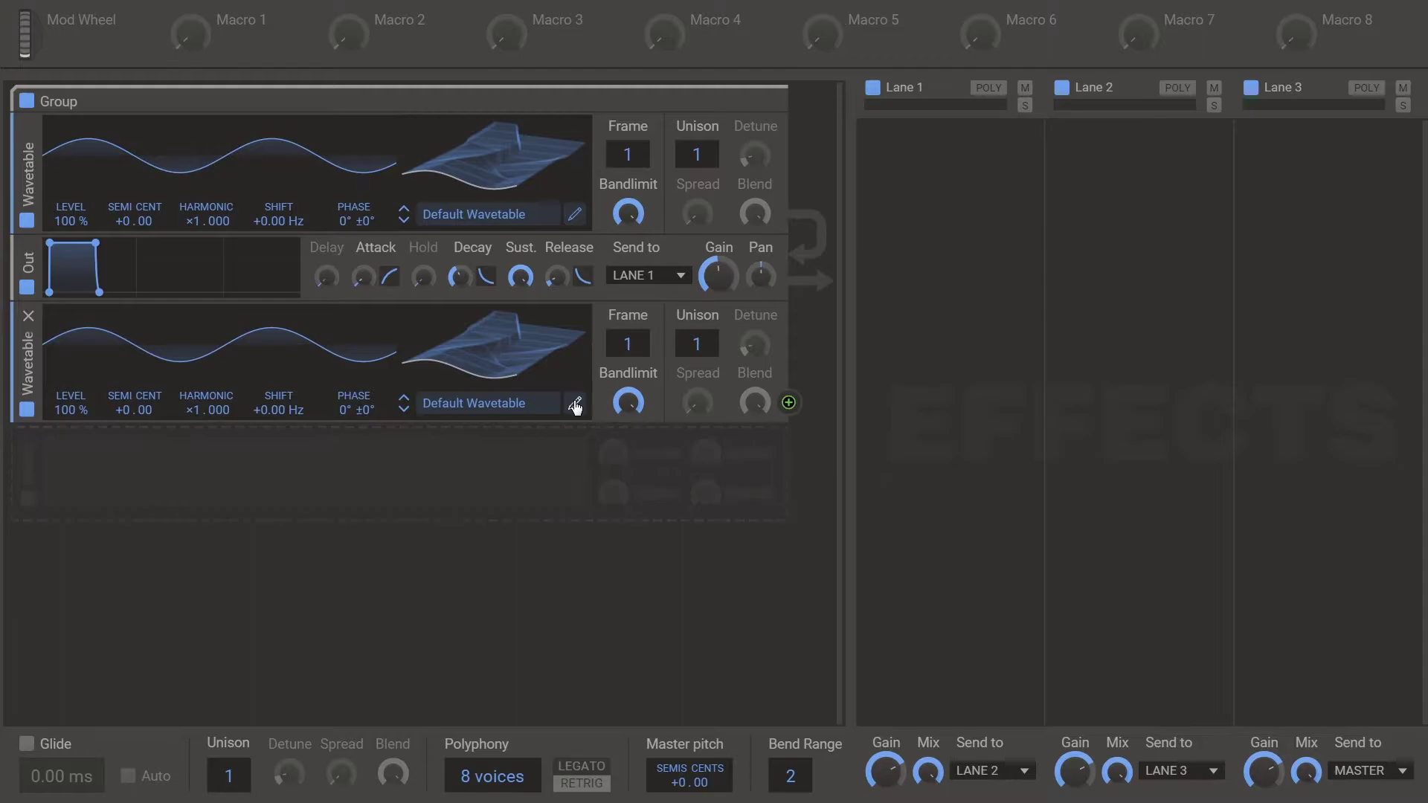
{"action": "left_click", "coordinate": [516, 402]}
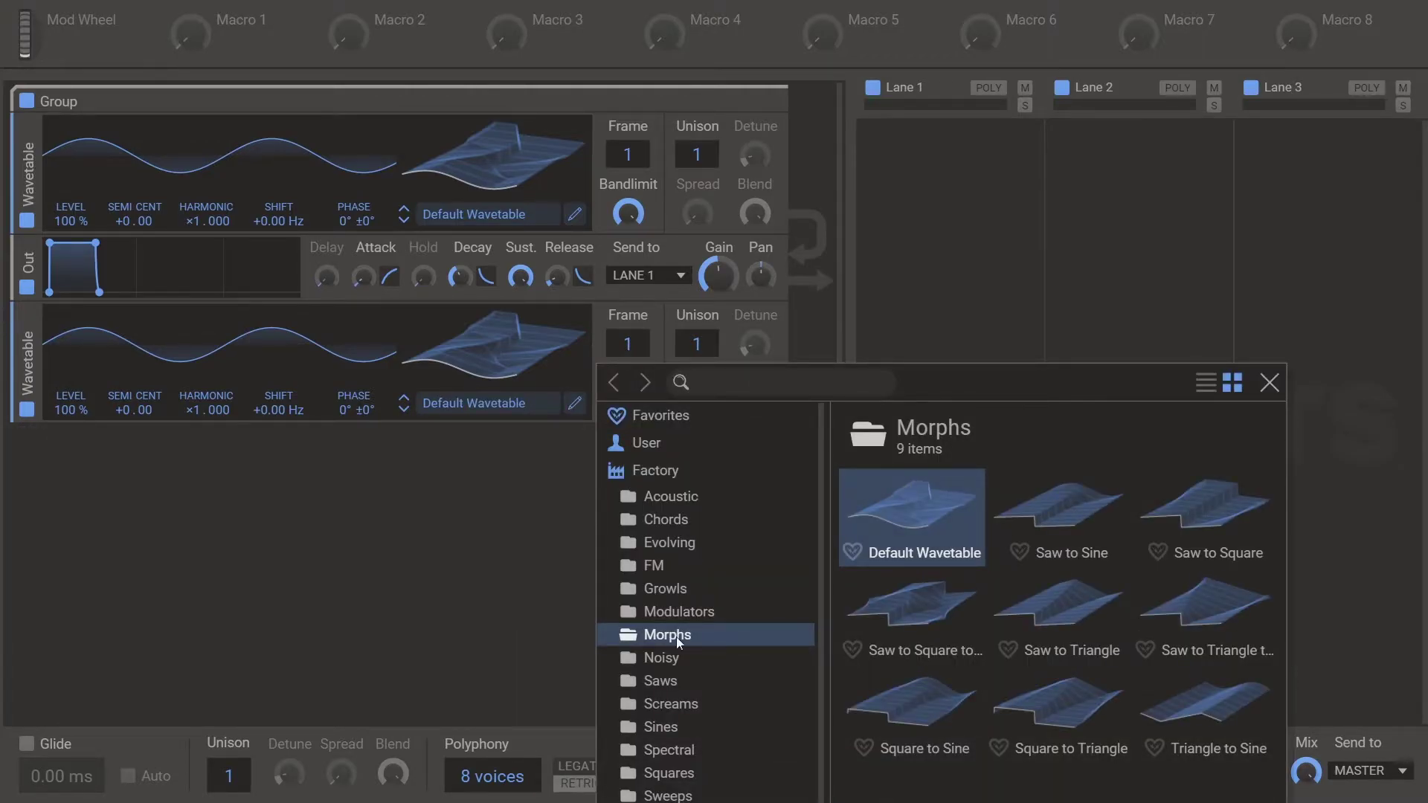
{"action": "left_click", "coordinate": [662, 608]}
{"action": "left_click", "coordinate": [1078, 619]}
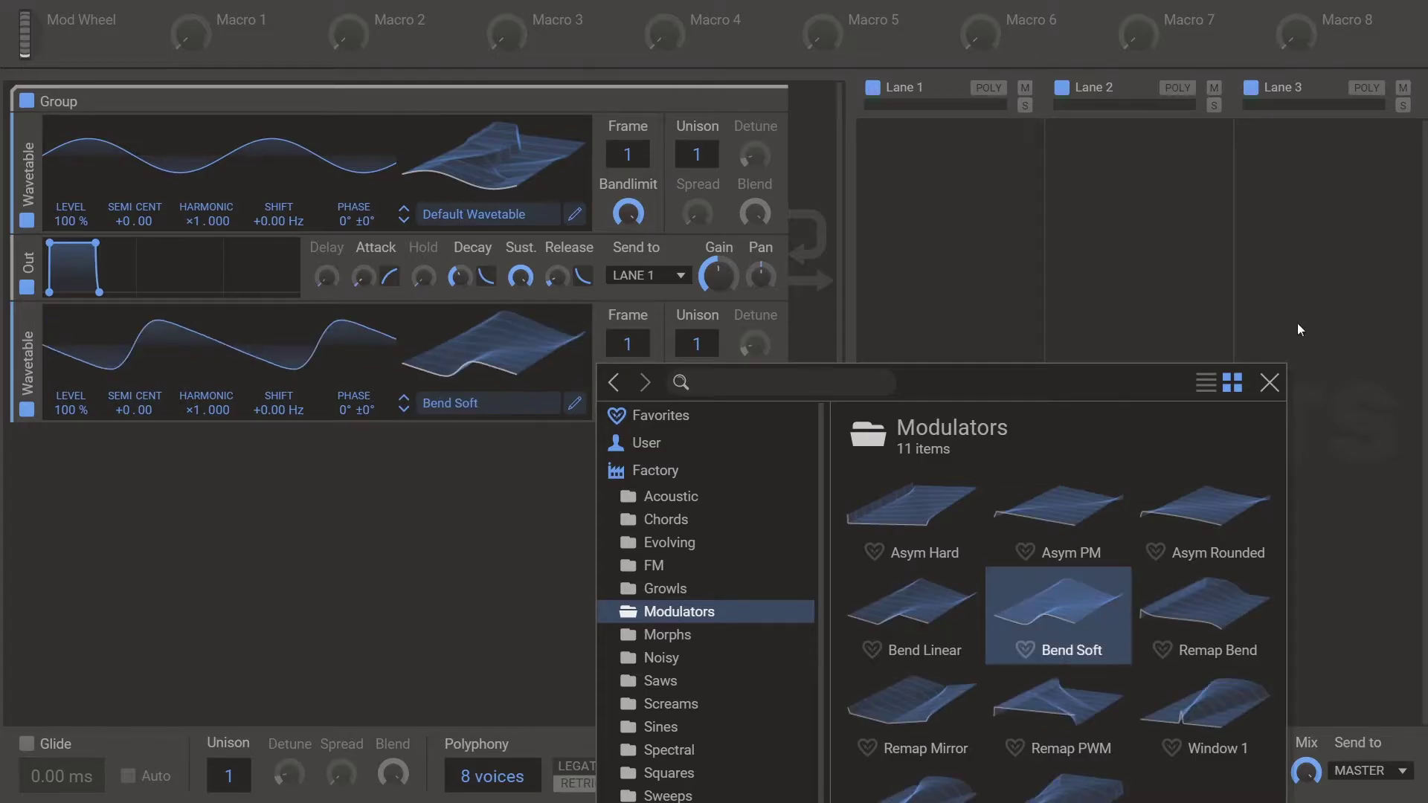
{"action": "left_click", "coordinate": [1269, 383]}
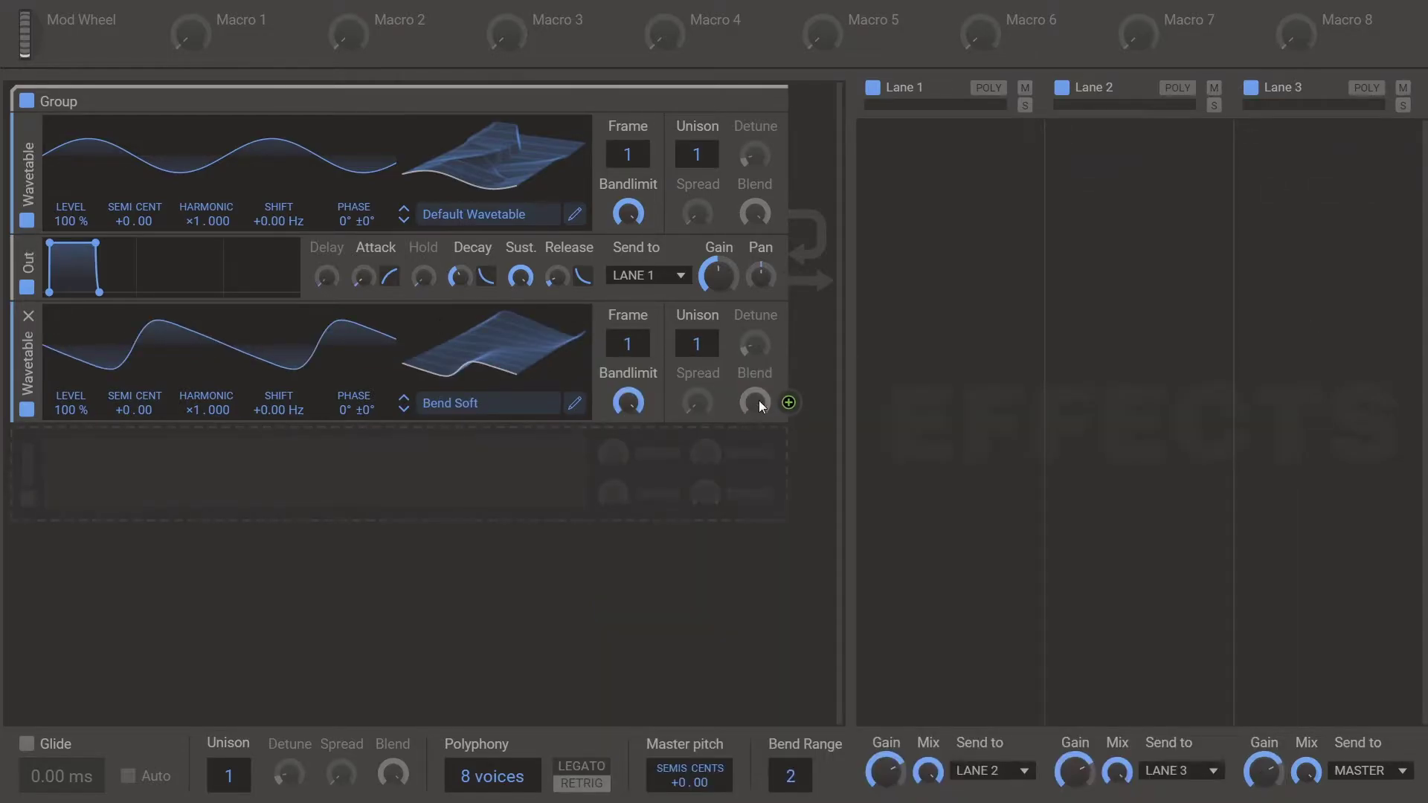
Phase-modulate the first wavetable with Bend Soft and adjust both wavetables' frames, upper to 128
{"action": "left_click_drag", "start_coordinate": [788, 402], "coordinate": [354, 235]}
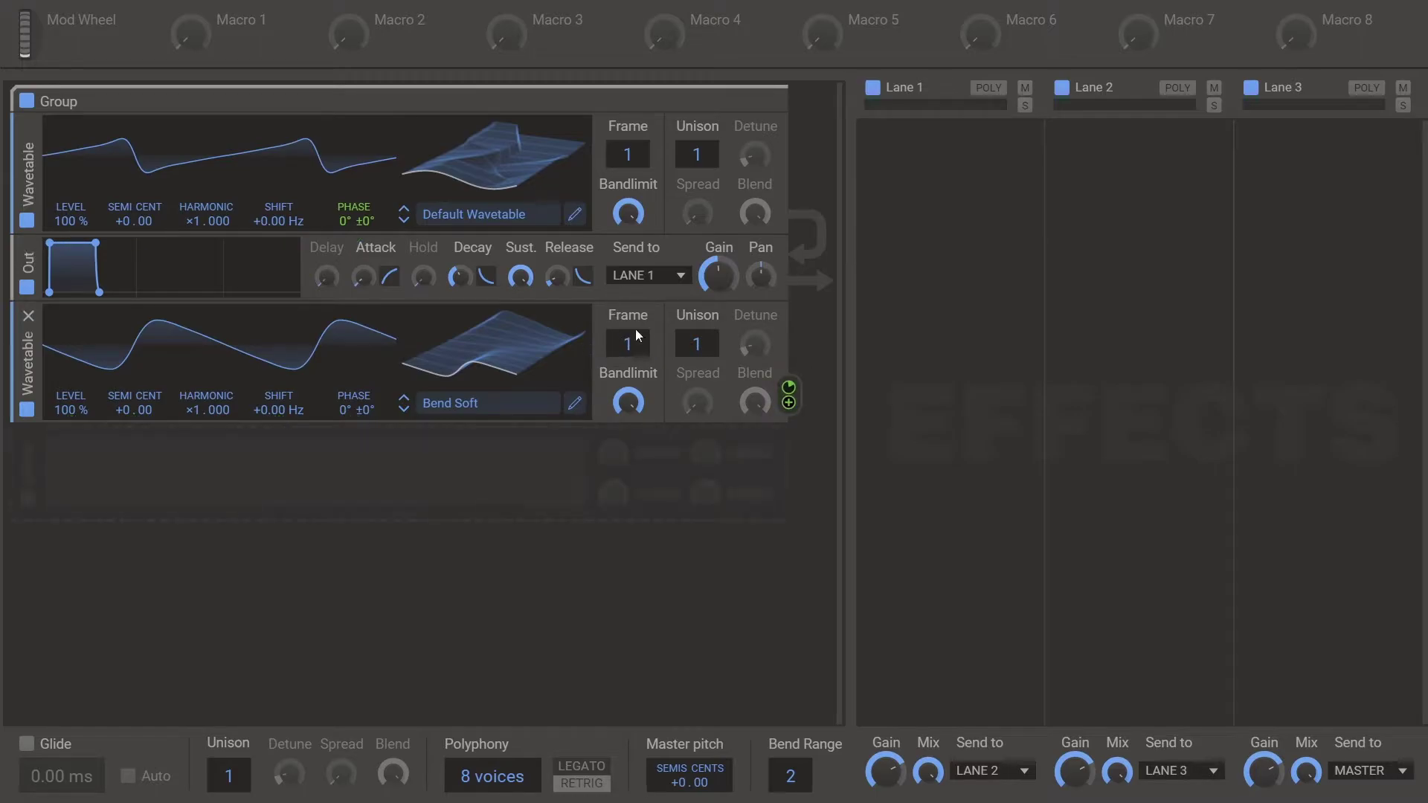
{"action": "left_click_drag", "start_coordinate": [631, 338], "coordinate": [631, 282]}
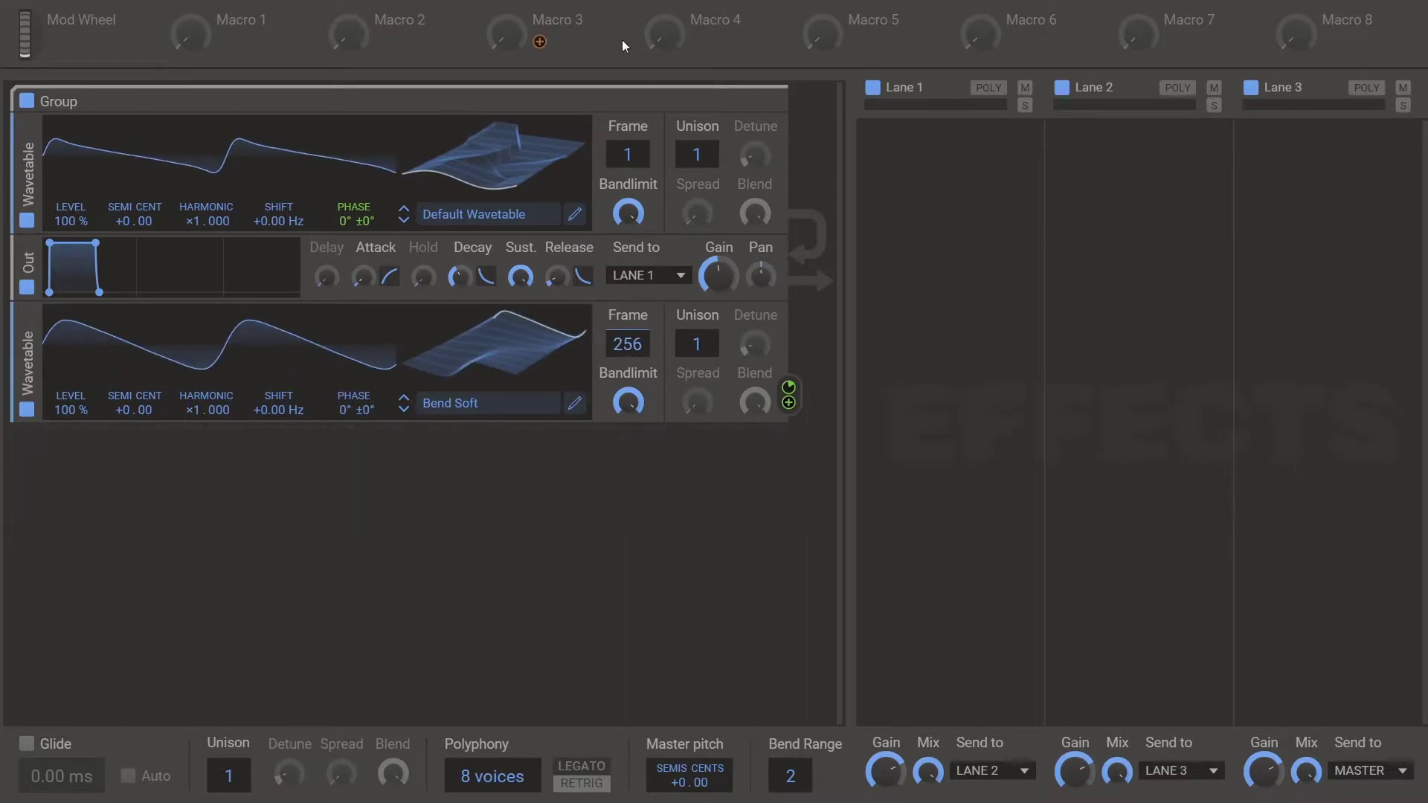
{"action": "left_click_drag", "start_coordinate": [627, 154], "coordinate": [628, 230]}
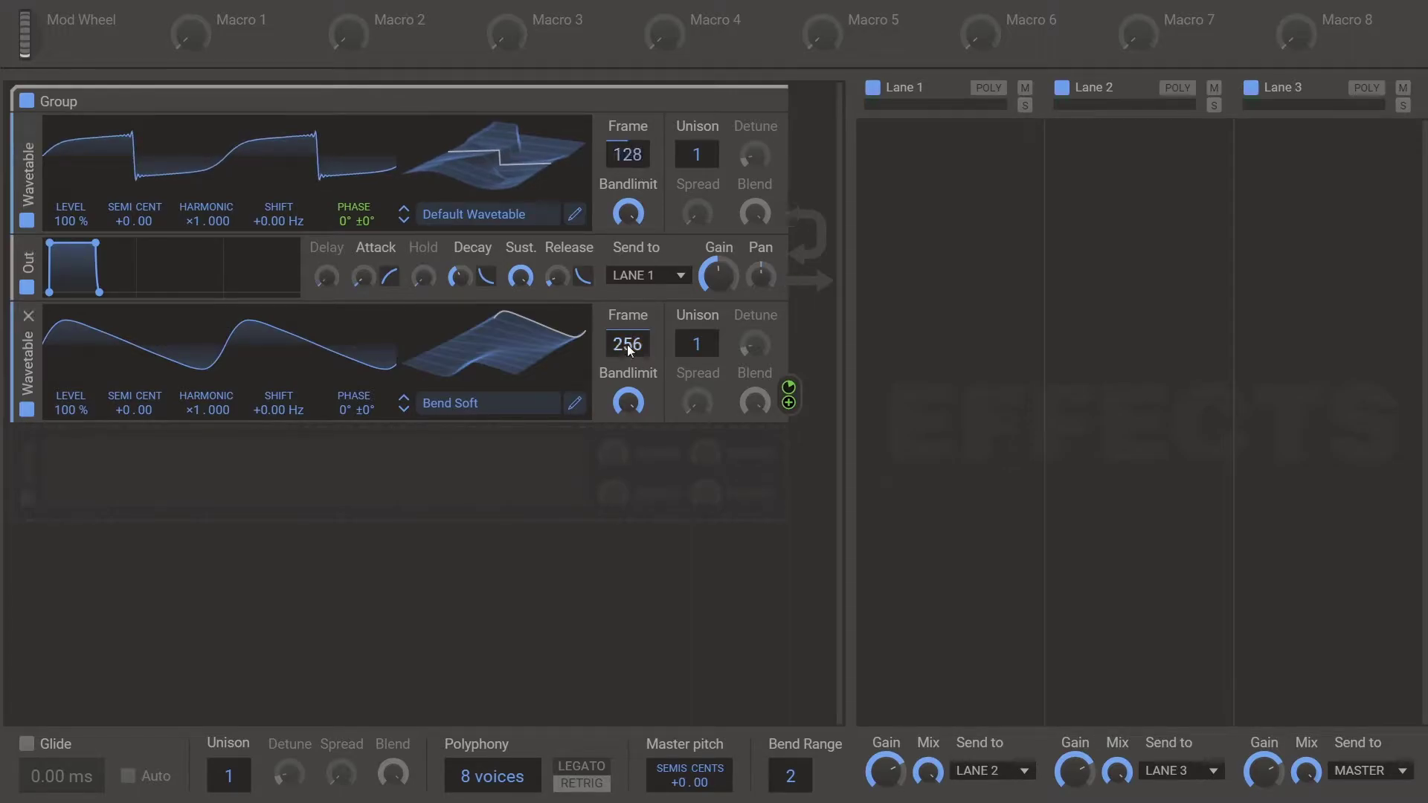
{"action": "left_click_drag", "start_coordinate": [628, 344], "coordinate": [625, 446]}
Map Macro 1 to Bend Soft's frame, rename it 'Bend +/-', and test it at full and half
{"action": "left_click_drag", "start_coordinate": [225, 41], "coordinate": [629, 362]}
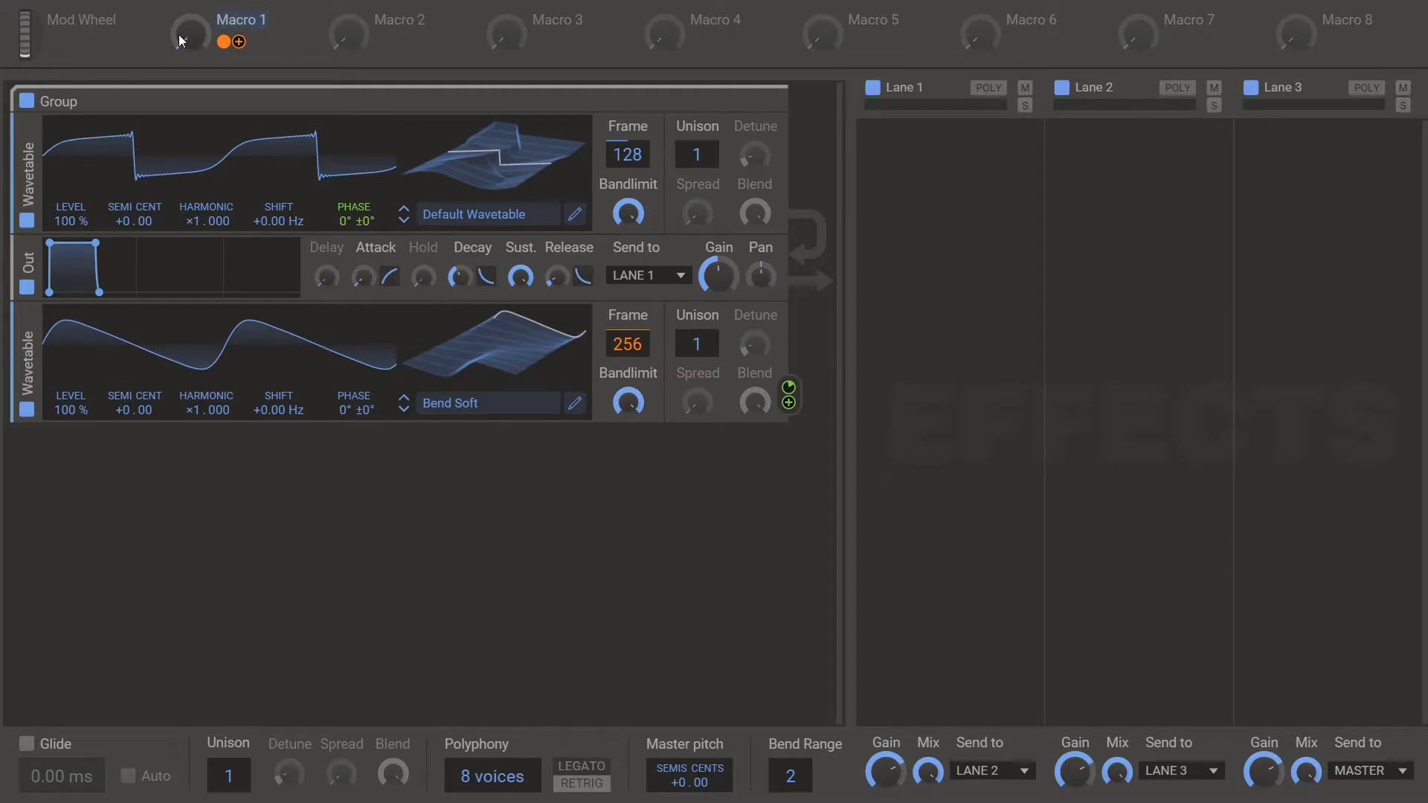
{"action": "type", "text": "Bend +/-"}
{"action": "left_click_drag", "start_coordinate": [178, 34], "coordinate": [627, 345]}
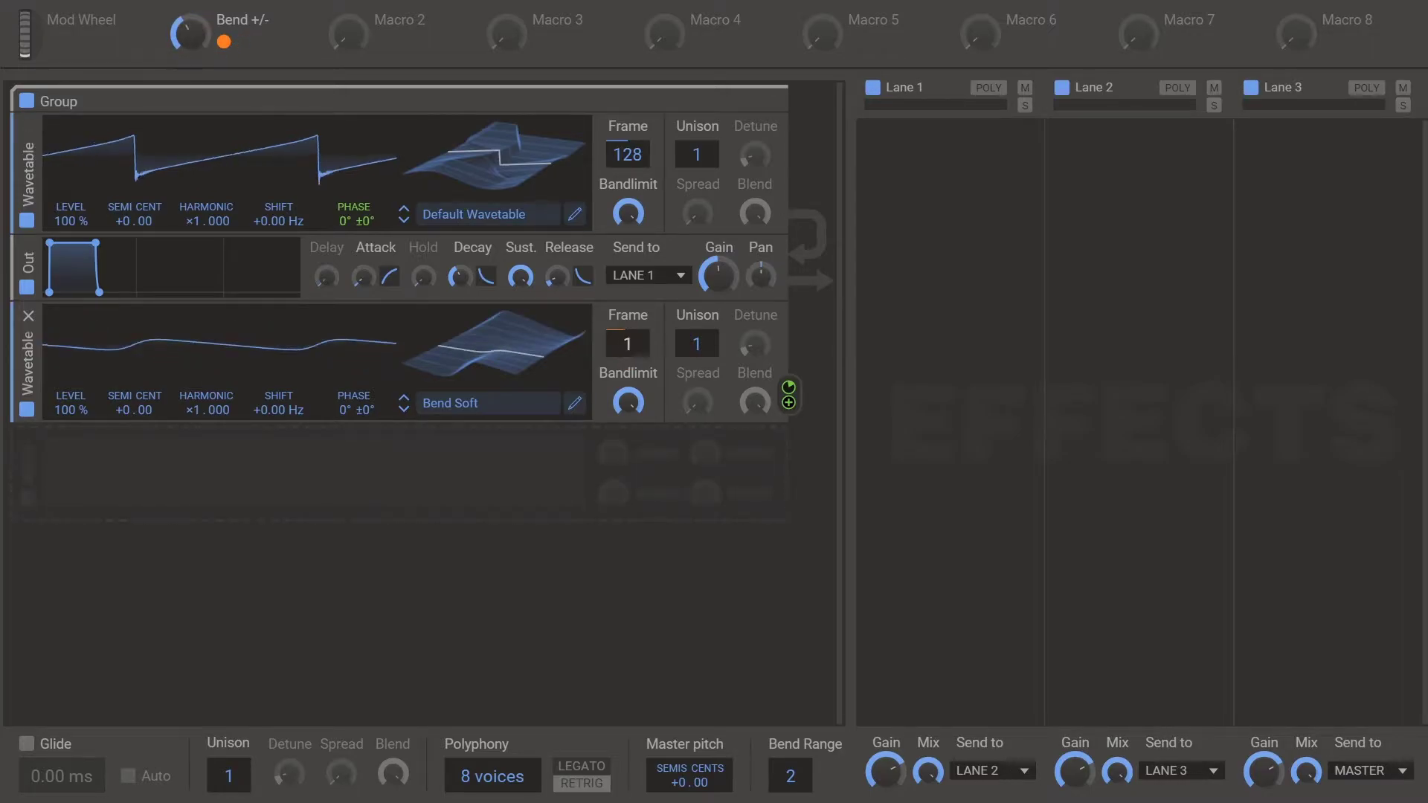
{"action": "mouse_move", "coordinate": [190, 33]}
{"action": "left_mouse_down"}
{"action": "mouse_move", "coordinate": [190, 59]}
{"action": "mouse_move", "coordinate": [190, 24]}
{"action": "left_mouse_up"}
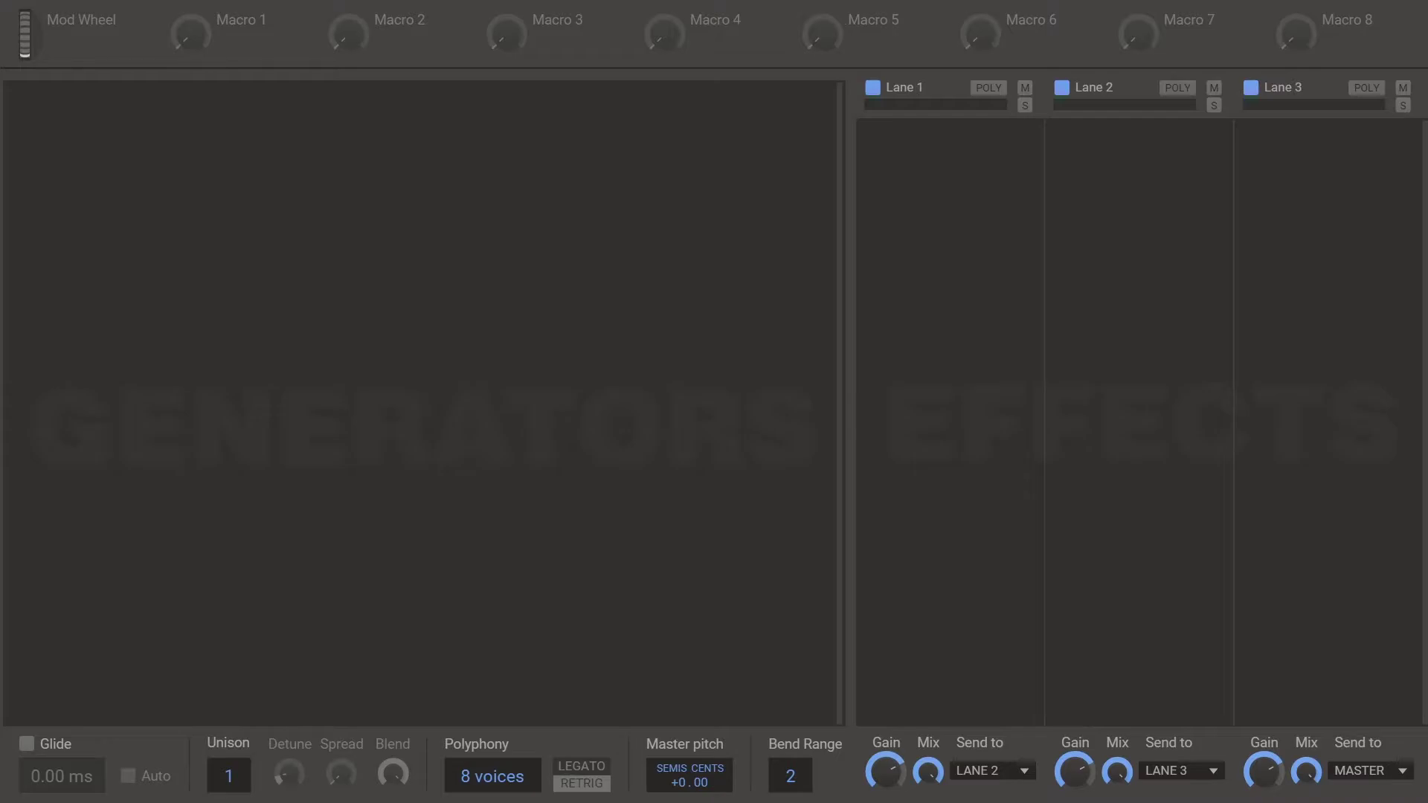
Add two Wavetable oscillators inside a new group
{"action": "left_click", "coordinate": [384, 96]}
{"action": "left_click", "coordinate": [439, 241]}
{"action": "left_click", "coordinate": [357, 364]}
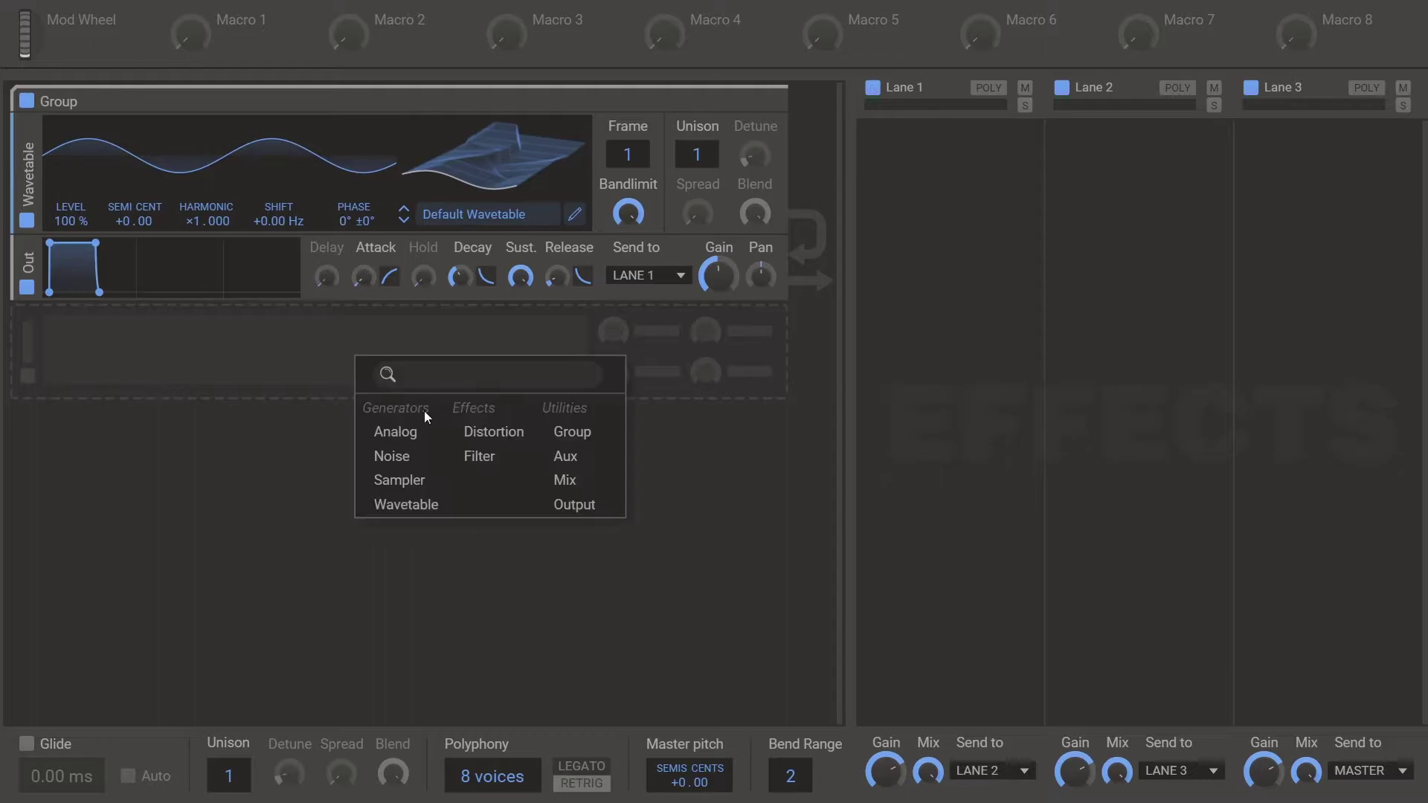
{"action": "left_click", "coordinate": [395, 505]}
Load Modulators > Asym Rounded into the second oscillator and route it to the first oscillator's Phase
{"action": "left_click", "coordinate": [473, 403]}
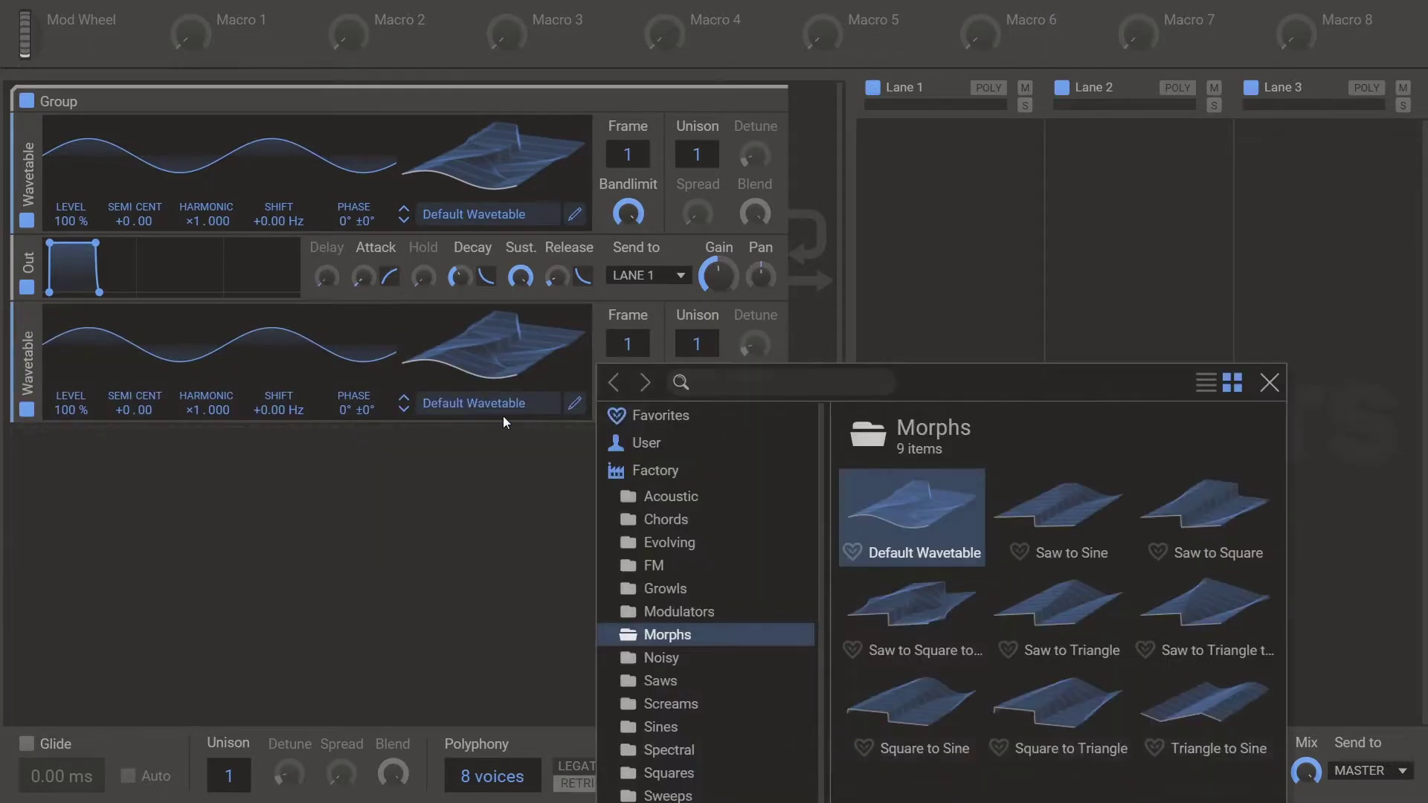
{"action": "left_click", "coordinate": [678, 612]}
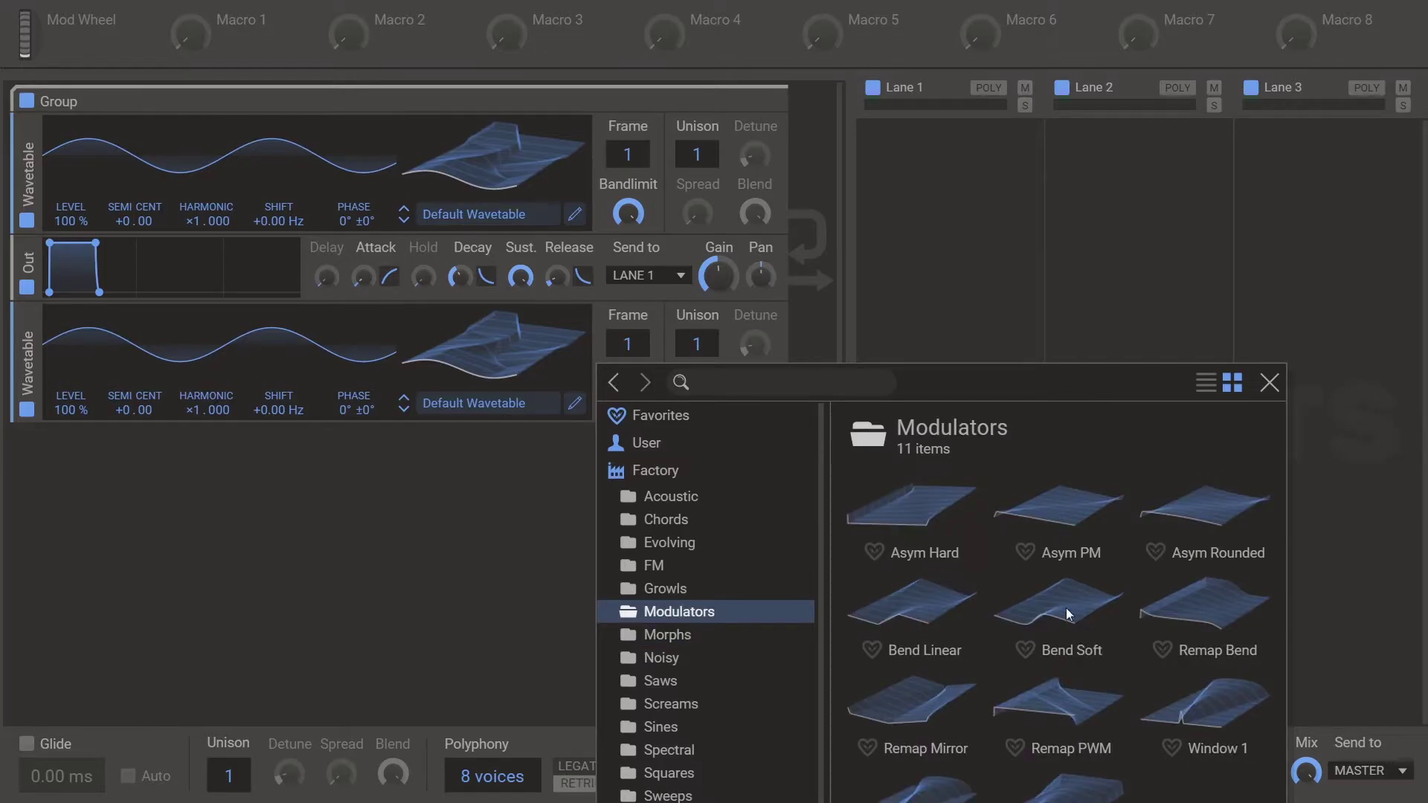
{"action": "left_click", "coordinate": [1228, 519]}
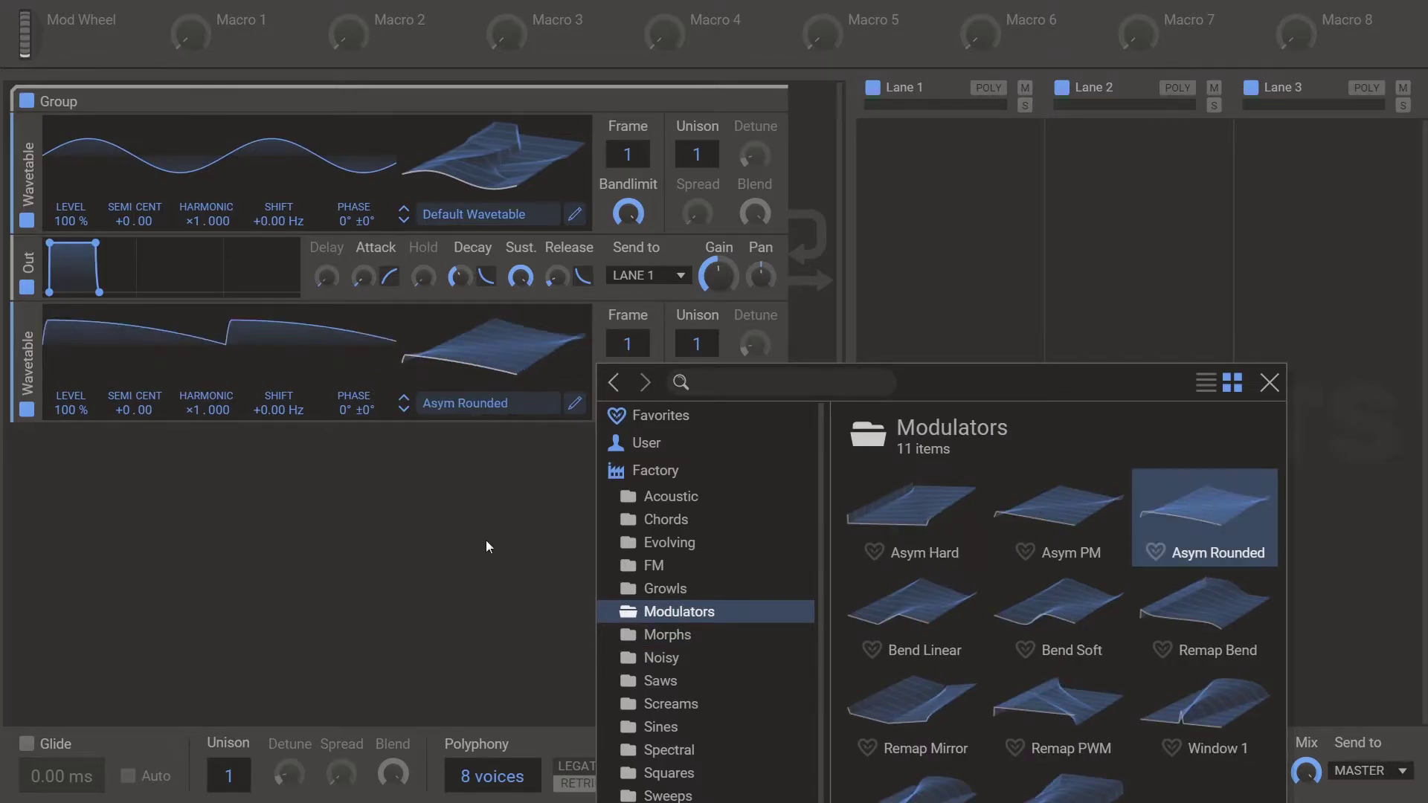
{"action": "left_click", "coordinate": [485, 545]}
{"action": "left_click_drag", "start_coordinate": [788, 402], "coordinate": [353, 236]}
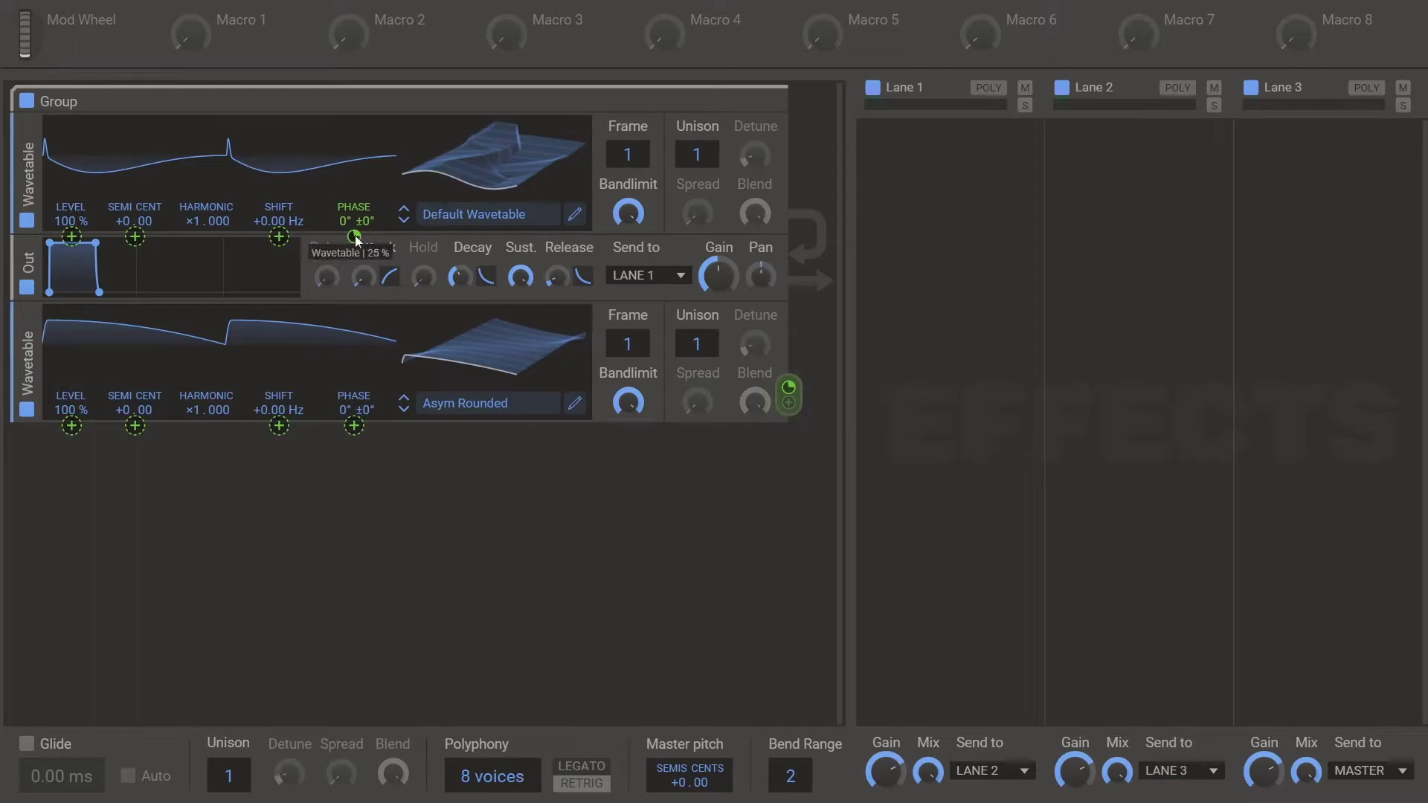
Raise the lower oscillator's Frame to 256 and map Macro 1 onto that Frame
{"action": "mouse_move", "coordinate": [626, 343]}
{"action": "left_mouse_down"}
{"action": "mouse_move", "coordinate": [627, 290]}
{"action": "mouse_move", "coordinate": [626, 344]}
{"action": "left_mouse_up"}
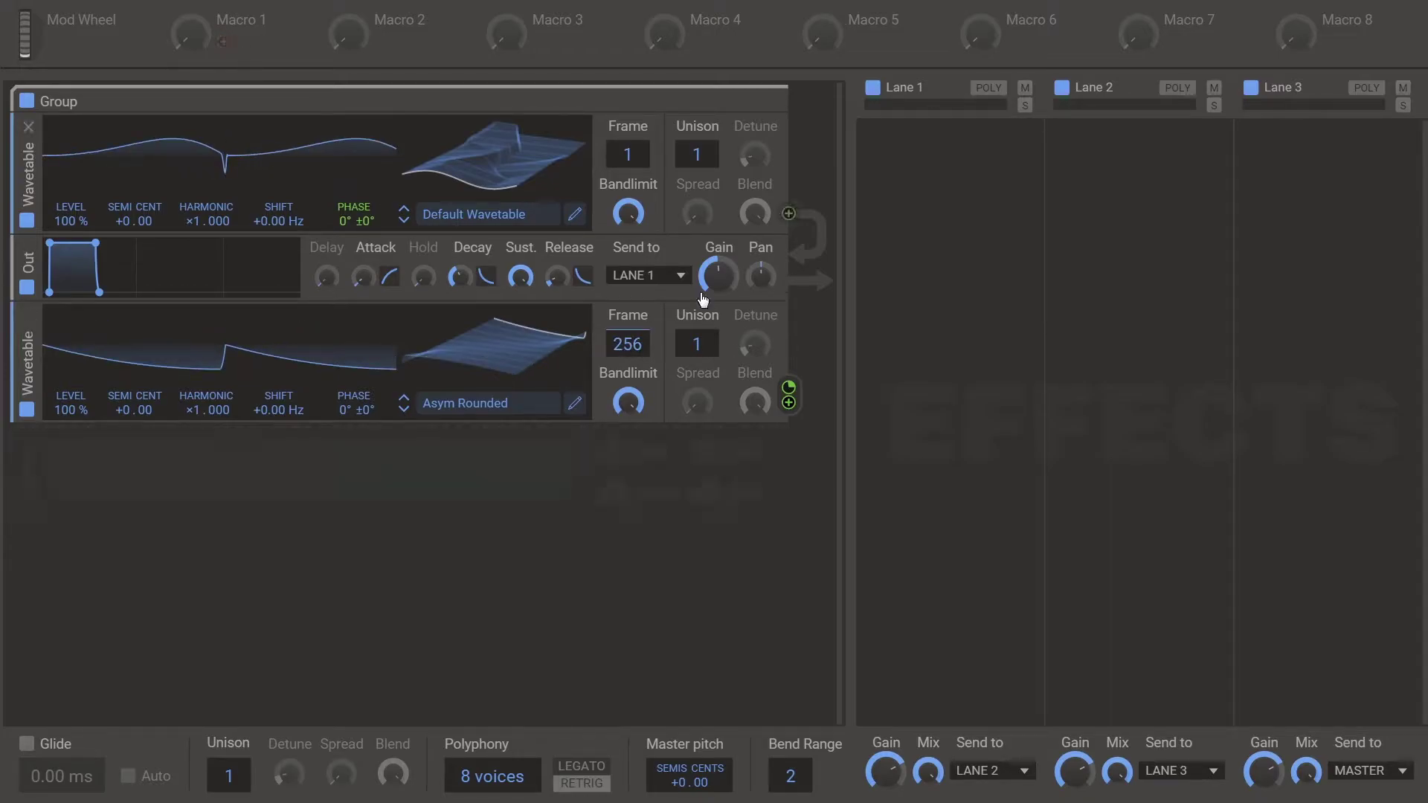
{"action": "left_click_drag", "start_coordinate": [223, 42], "coordinate": [613, 368]}
{"action": "left_click_drag", "start_coordinate": [223, 42], "coordinate": [630, 345]}
{"action": "mouse_move", "coordinate": [632, 339]}
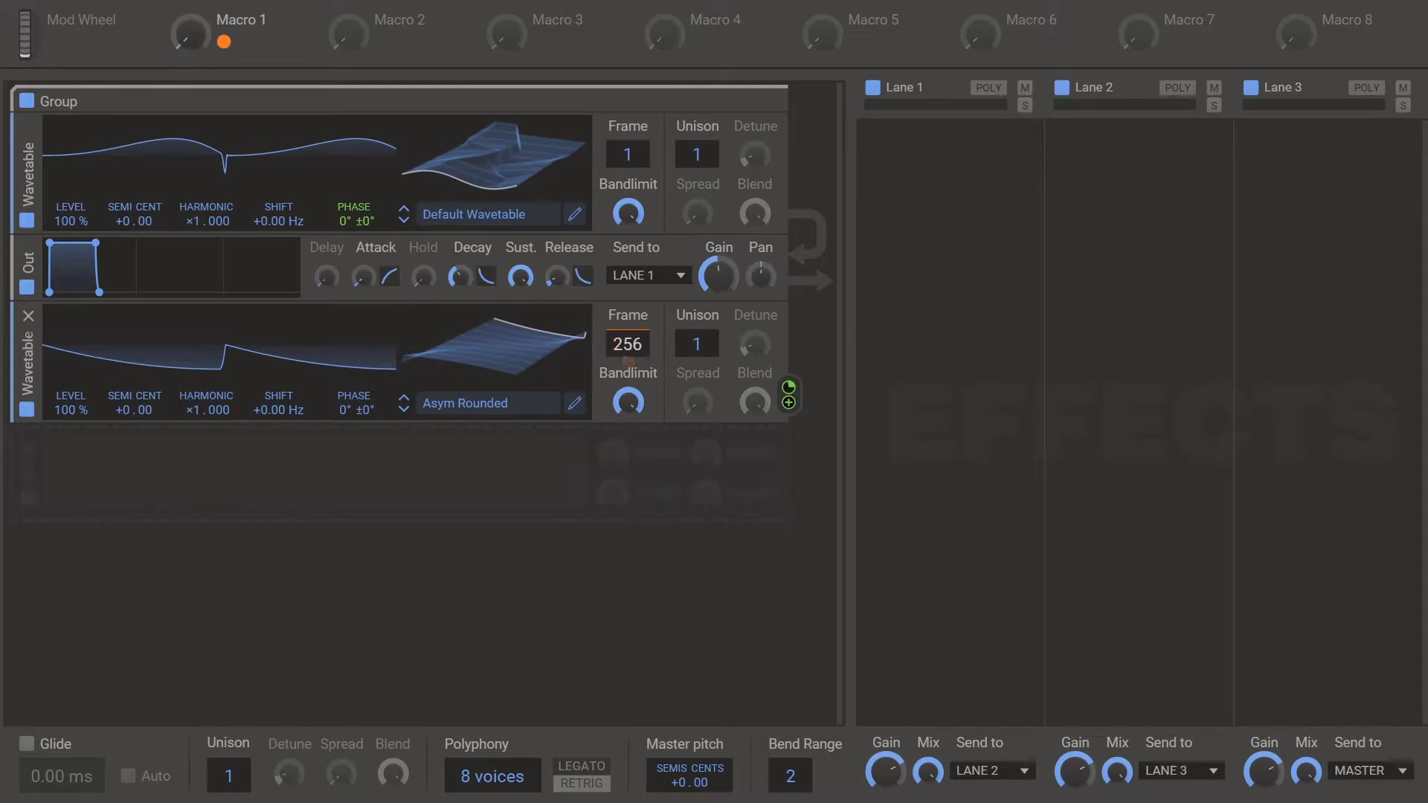
Turn Macro 1 up to sweep the modulator's frame
{"action": "mouse_move", "coordinate": [189, 34]}
{"action": "left_mouse_down"}
{"action": "mouse_move", "coordinate": [190, 16]}
{"action": "mouse_move", "coordinate": [208, 34]}
{"action": "left_mouse_up"}
{"action": "mouse_move", "coordinate": [374, 681]}
{"action": "mouse_move", "coordinate": [181, 35]}
{"action": "mouse_move", "coordinate": [448, 584]}
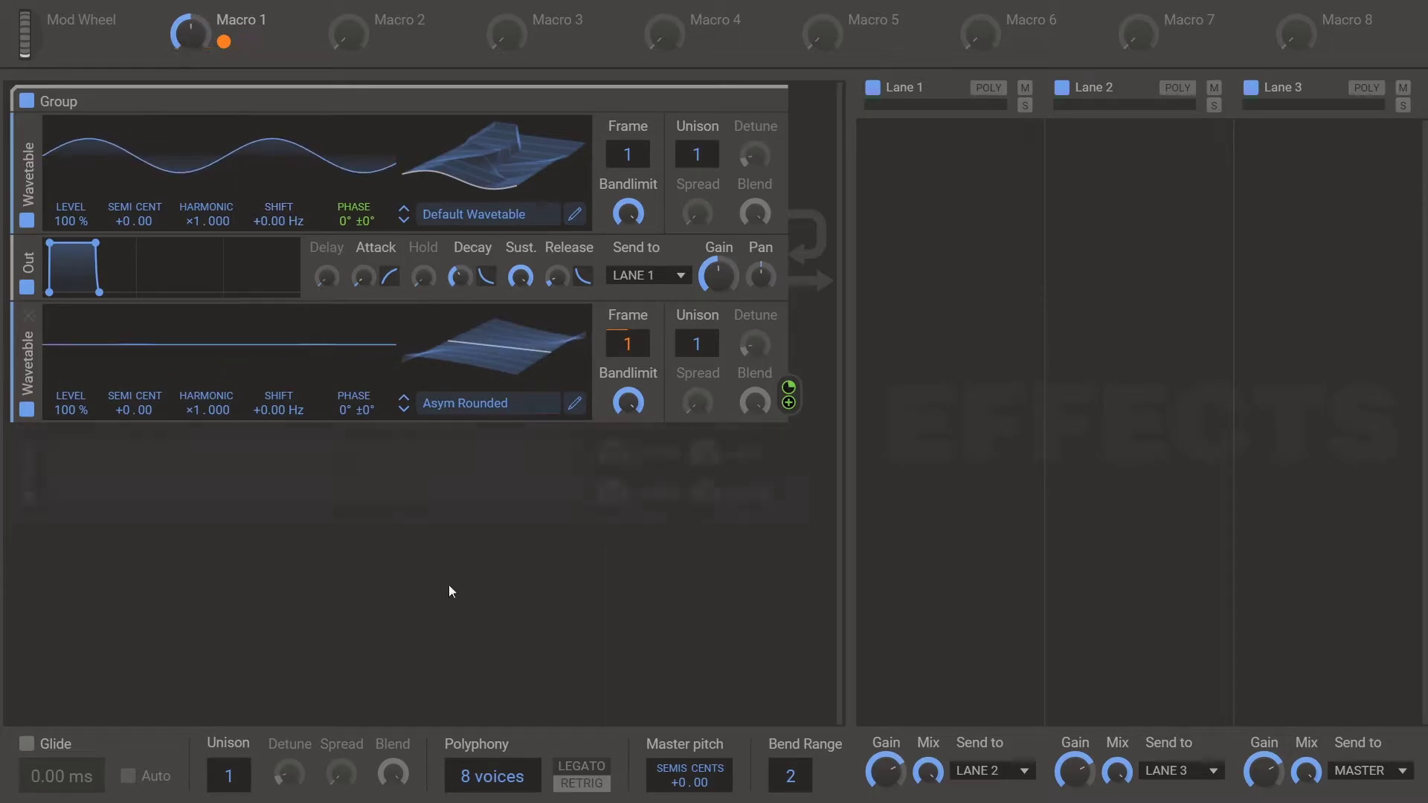
{"action": "mouse_move", "coordinate": [929, 14]}
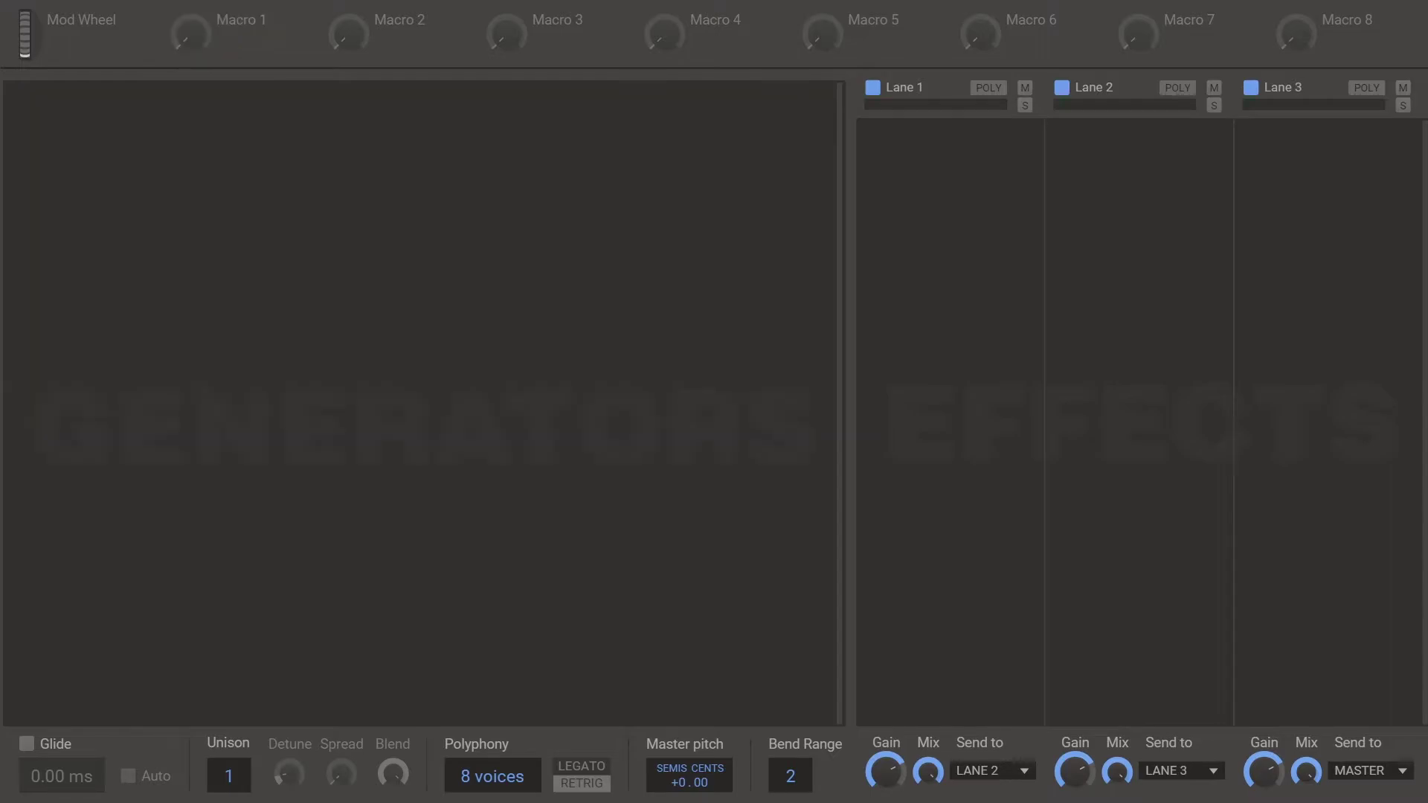
Add two default Wavetable oscillators in a group and open the second's wavetable in the editor
{"action": "left_click", "coordinate": [315, 140]}
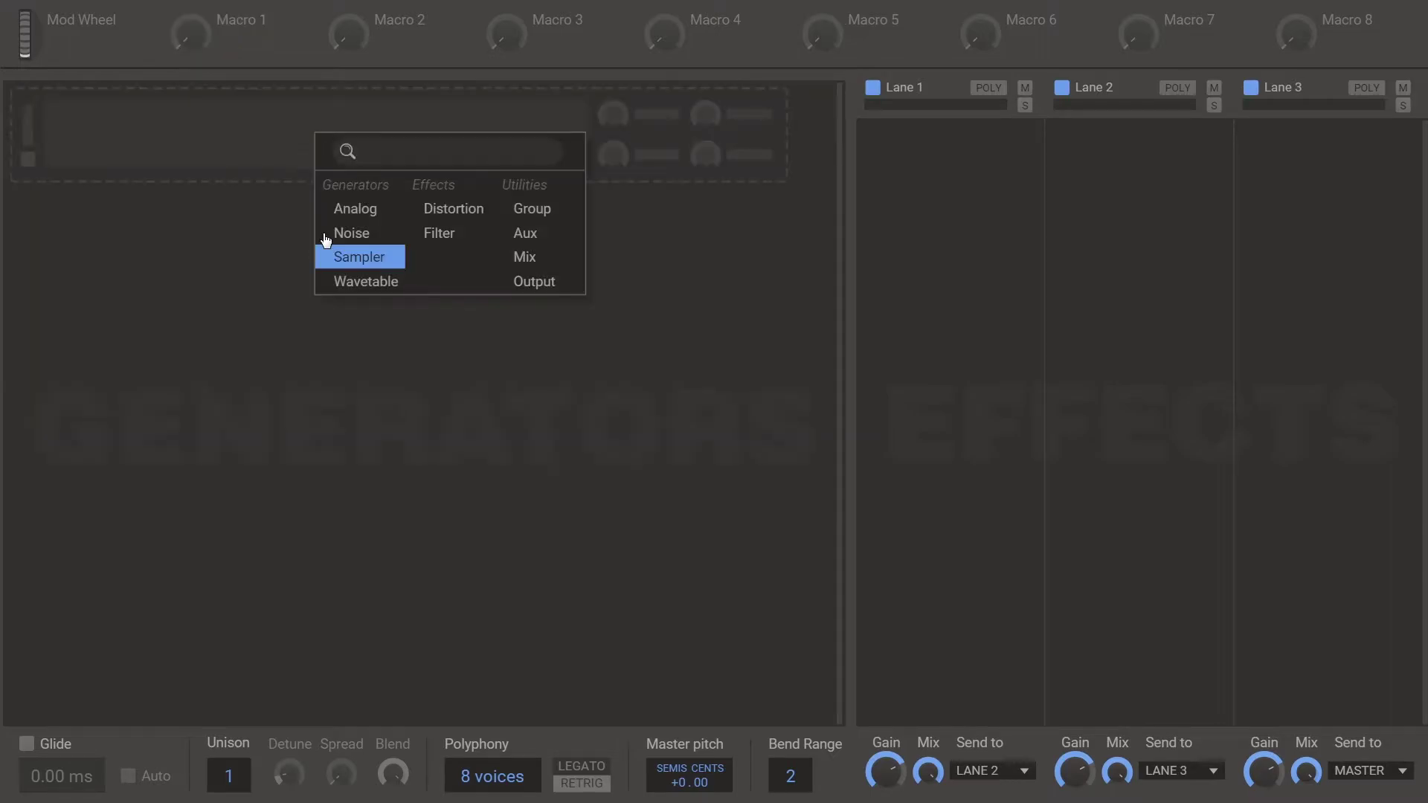
{"action": "left_click", "coordinate": [359, 290]}
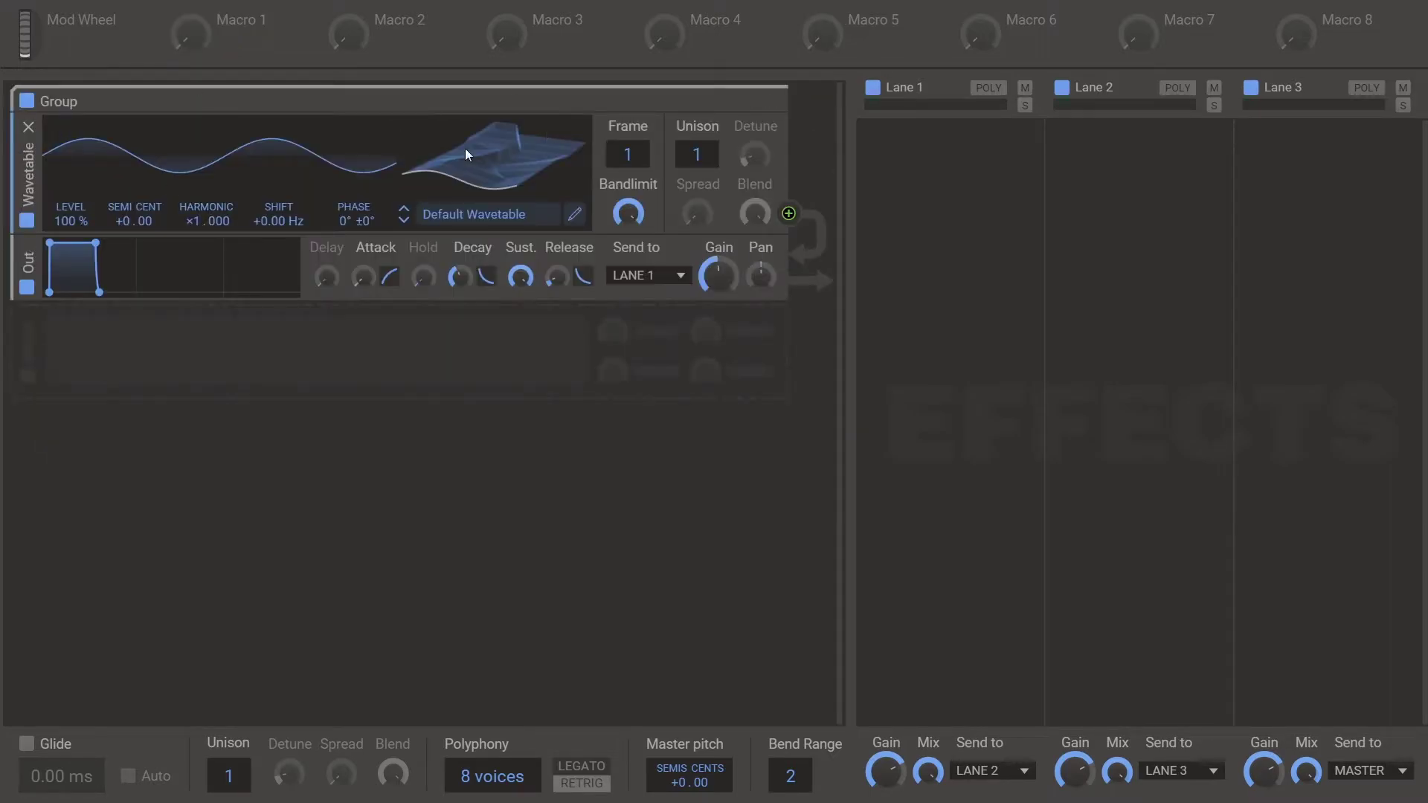
{"action": "left_click", "coordinate": [404, 374]}
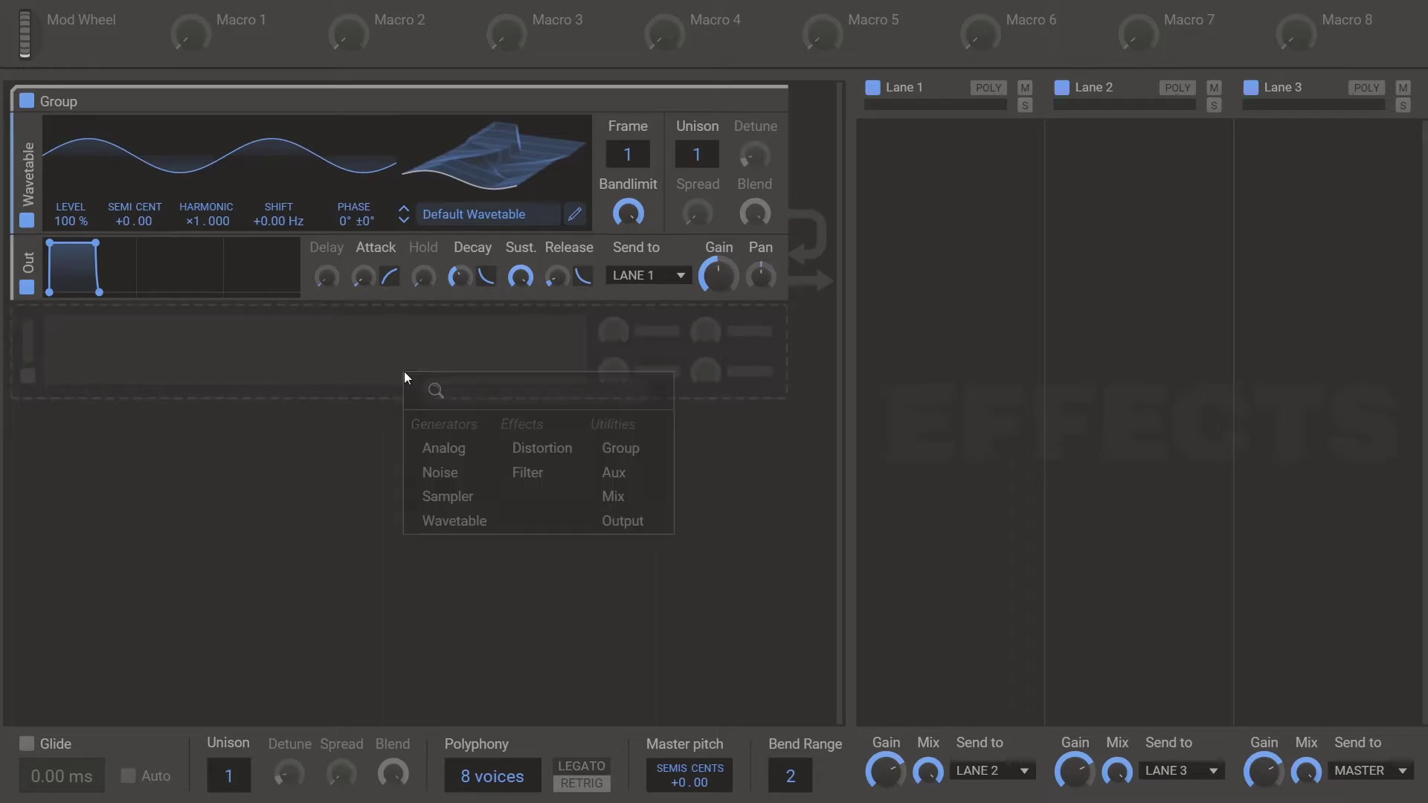
{"action": "left_click", "coordinate": [446, 519]}
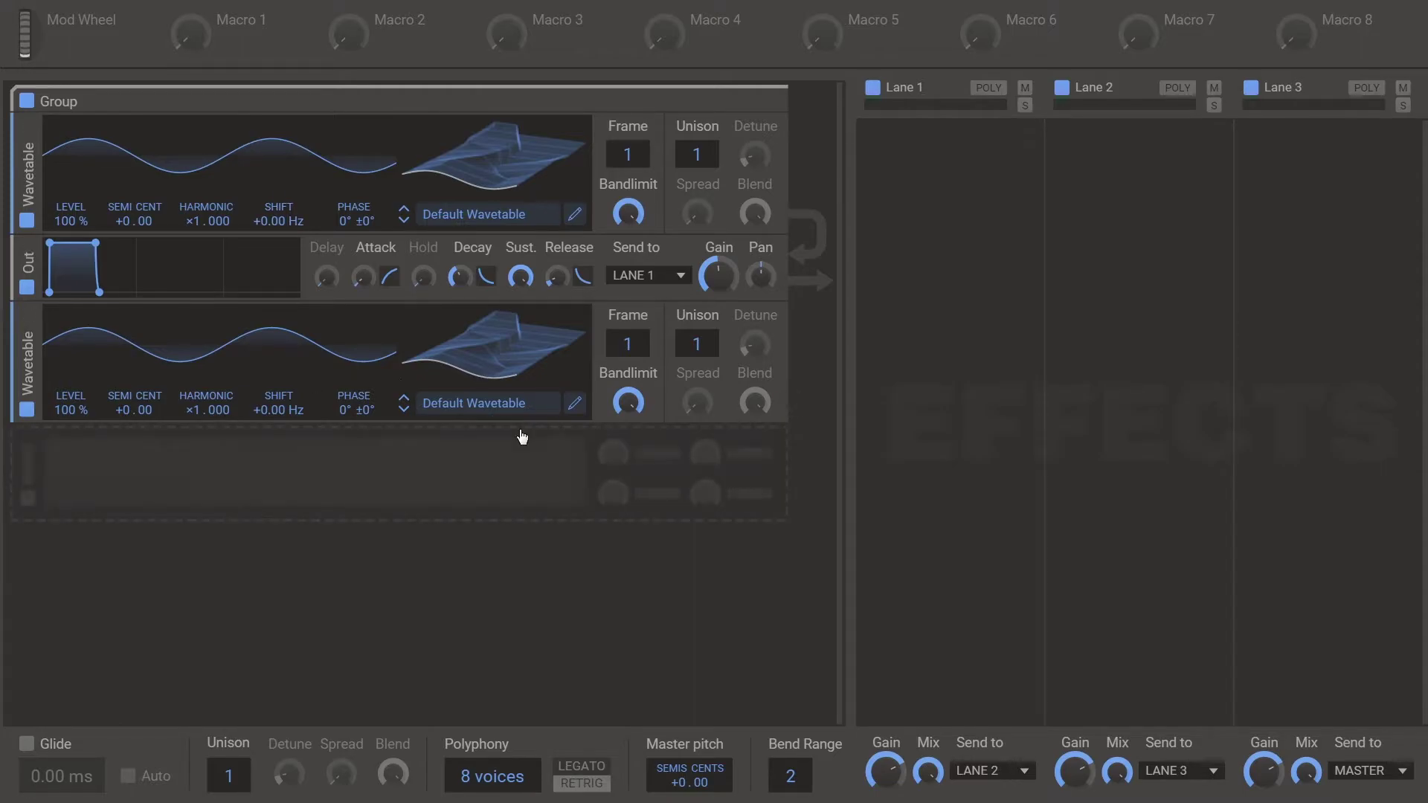
{"action": "left_click", "coordinate": [574, 402]}
Start a new blank wavetable and draw a square wave at frame 128 with the Pen Tool
{"action": "left_click", "coordinate": [747, 46]}
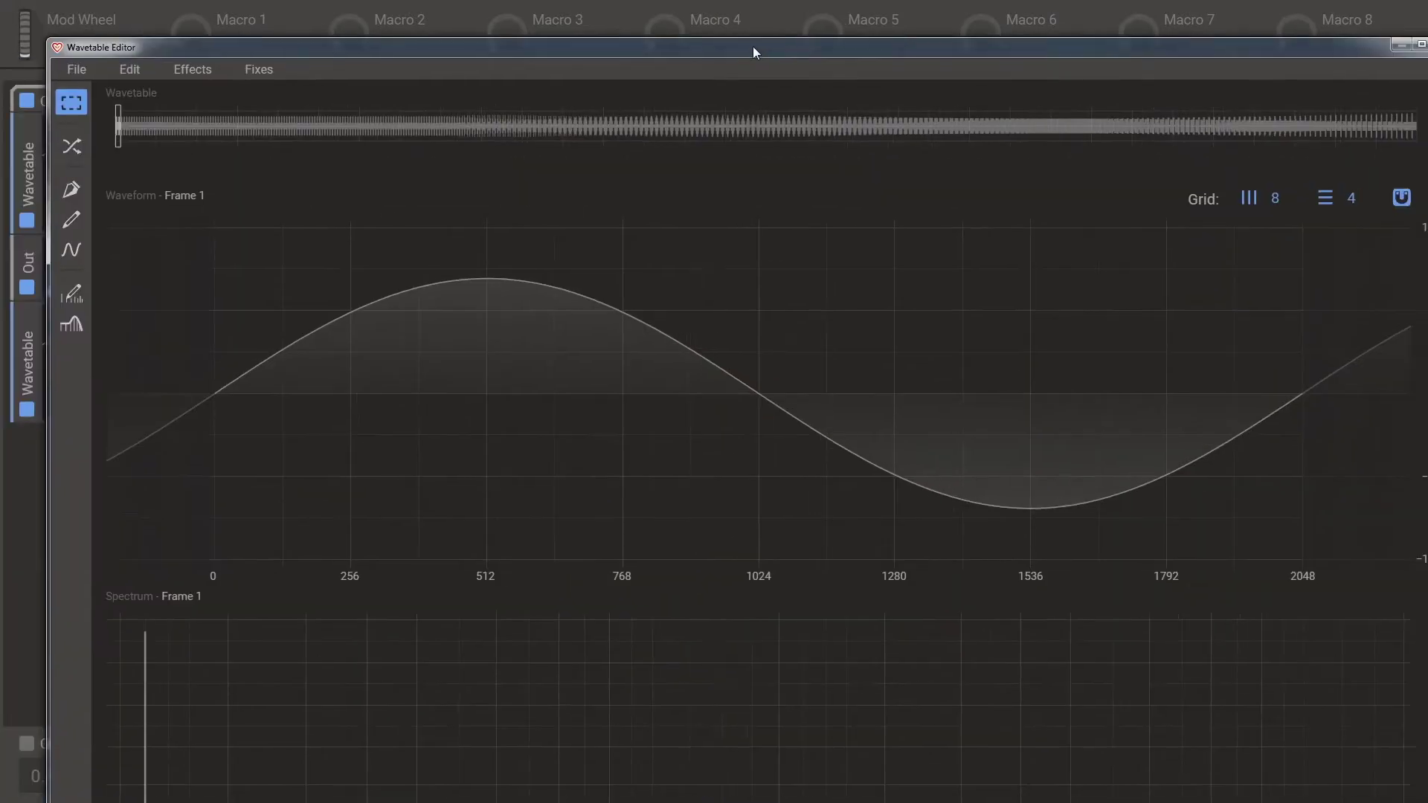
{"action": "left_click", "coordinate": [31, 56]}
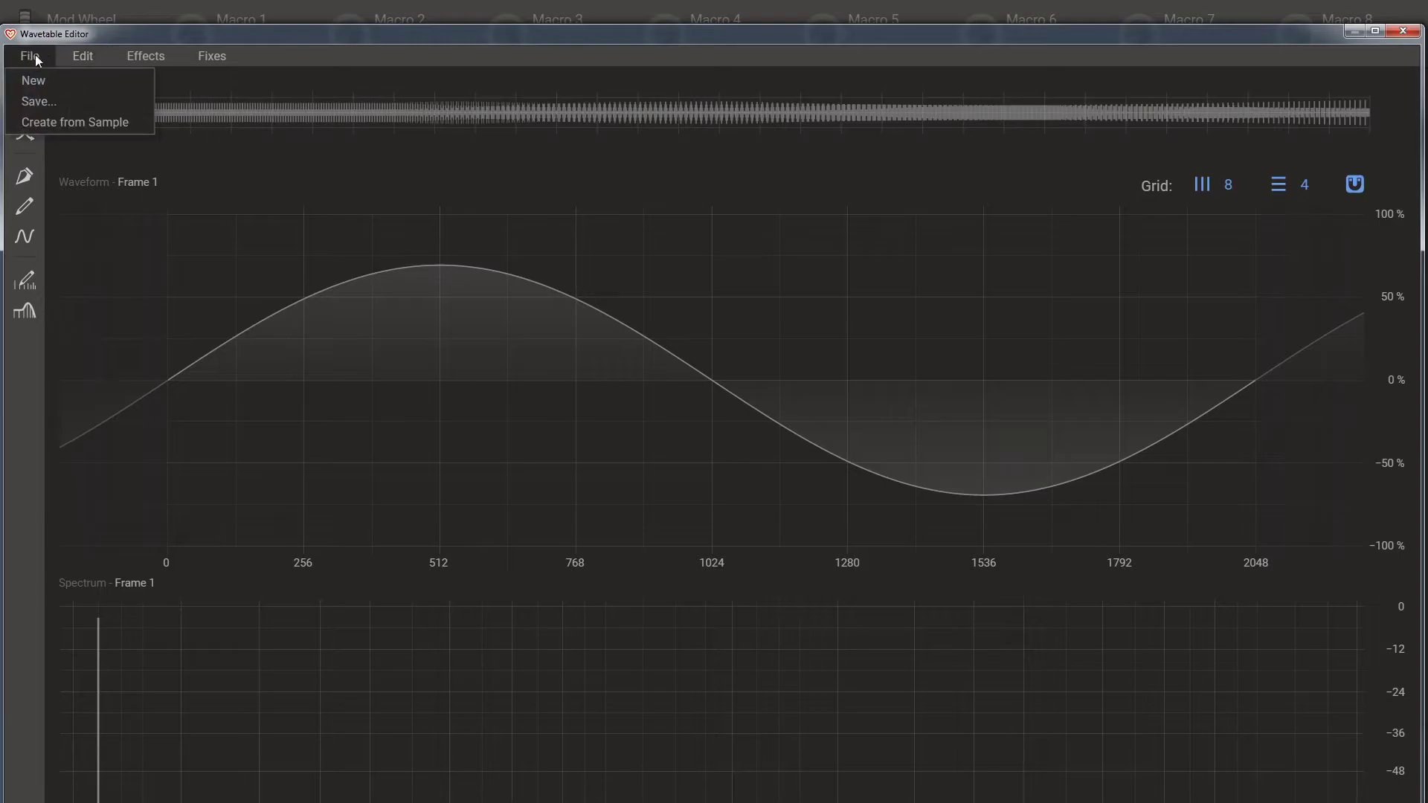
{"action": "left_click", "coordinate": [46, 78]}
{"action": "left_click_drag", "start_coordinate": [675, 113], "coordinate": [716, 116]}
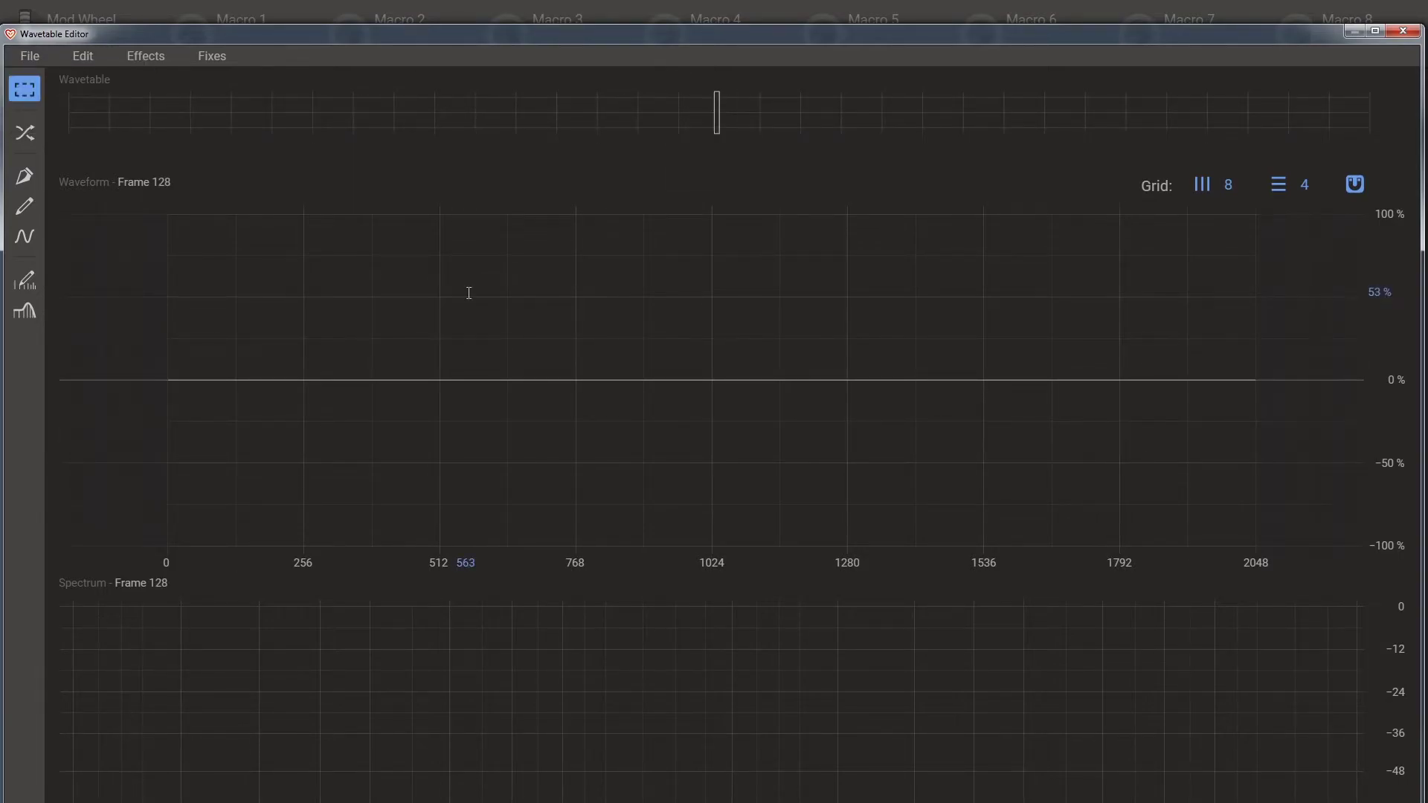
{"action": "left_click", "coordinate": [24, 176]}
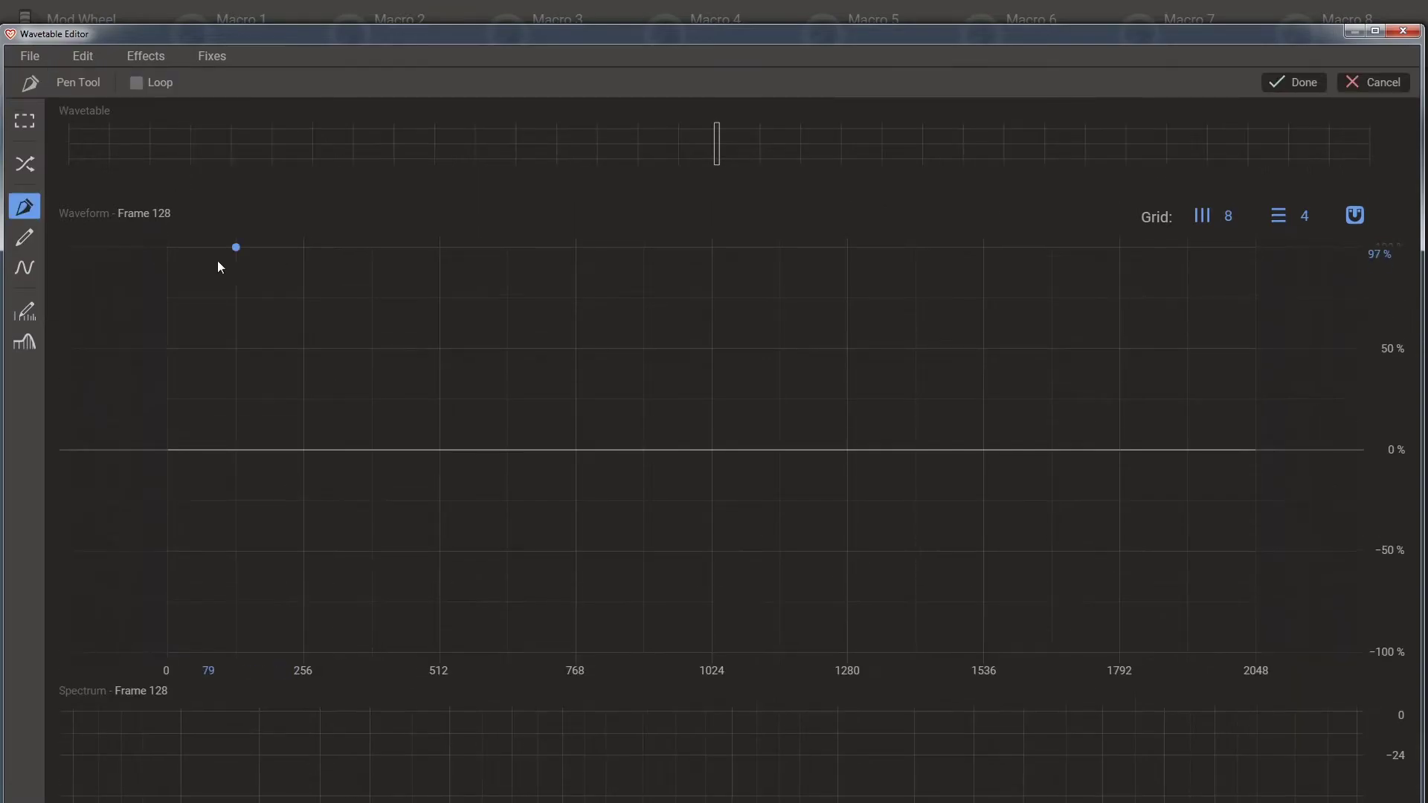
{"action": "left_click", "coordinate": [172, 251]}
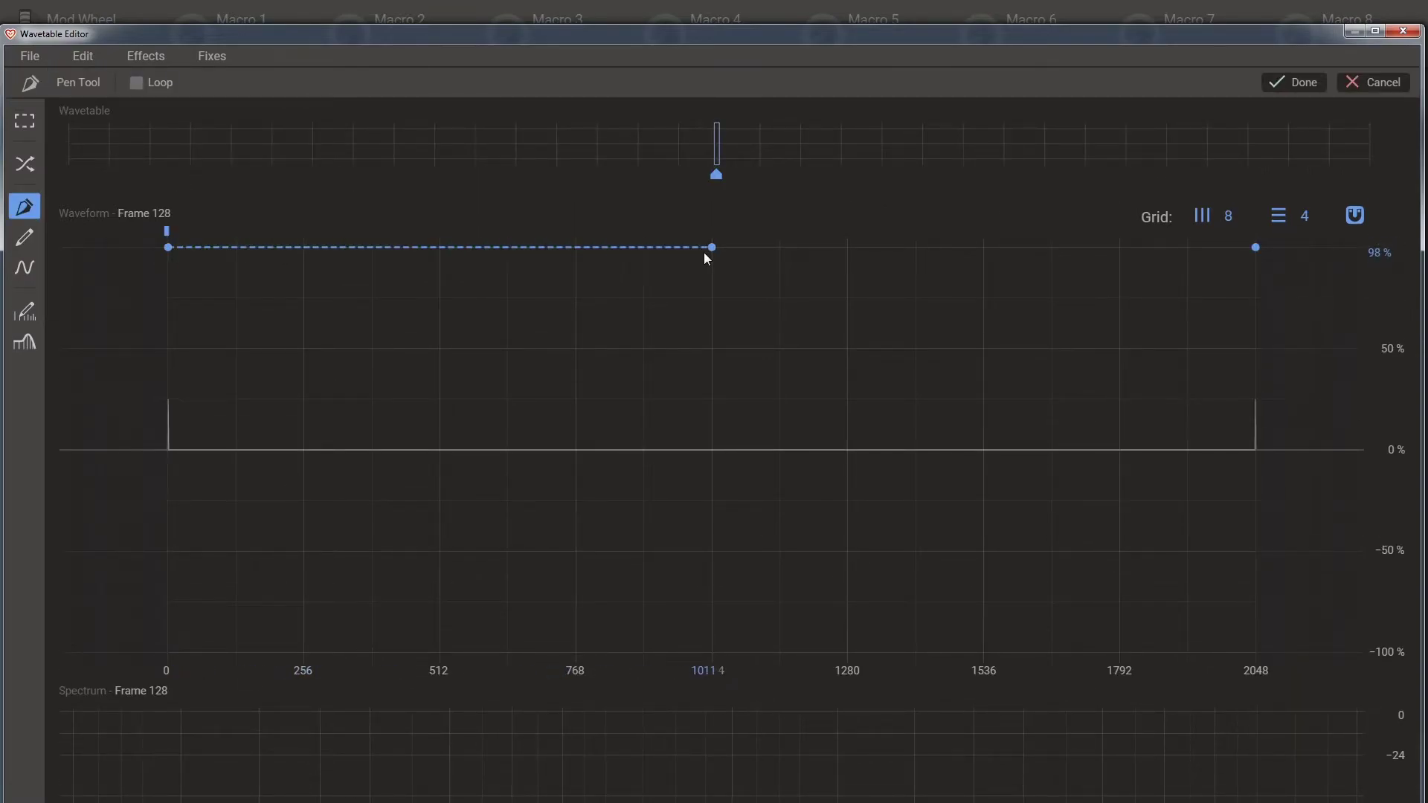
{"action": "left_click", "coordinate": [706, 253]}
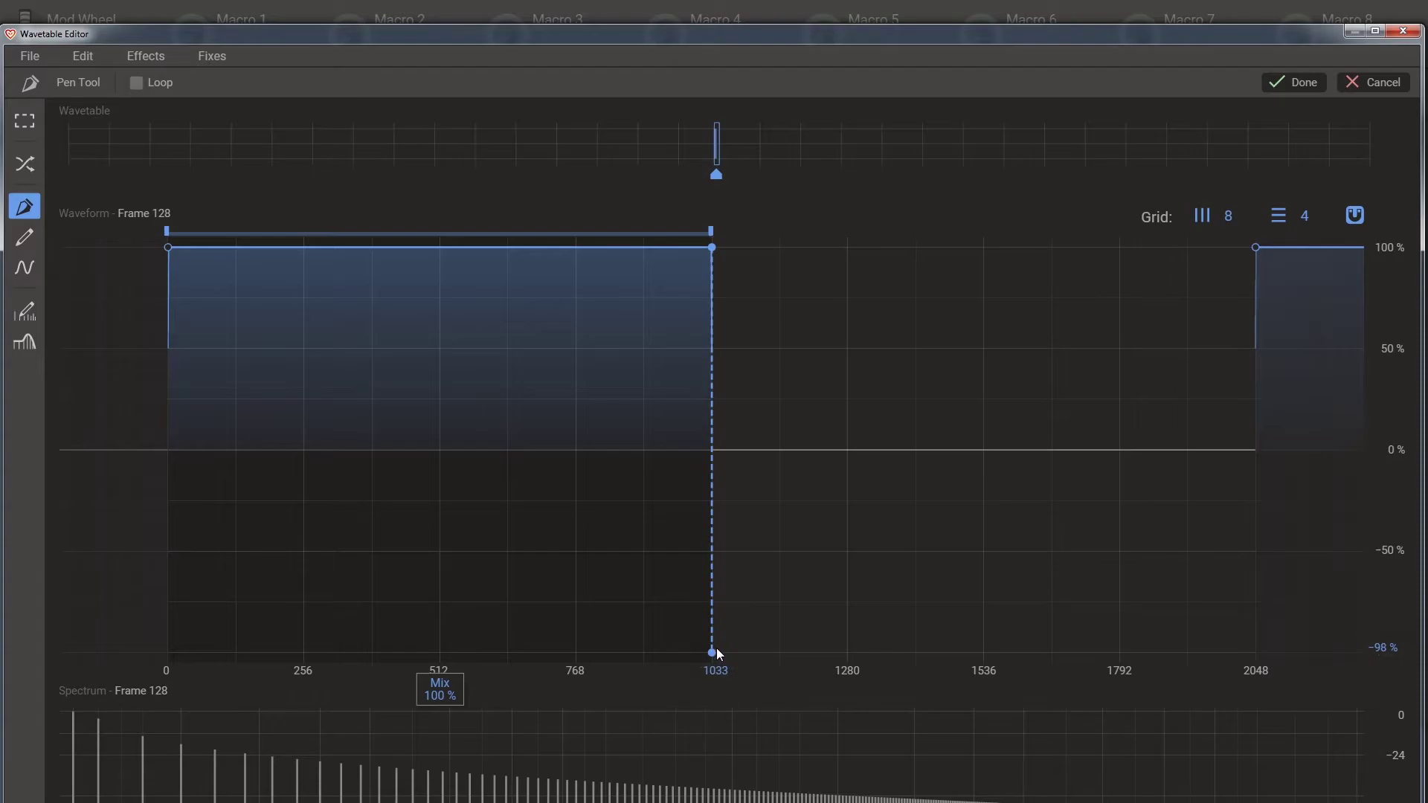
{"action": "left_click", "coordinate": [716, 649]}
{"action": "left_click", "coordinate": [1255, 649]}
{"action": "left_click", "coordinate": [1251, 271]}
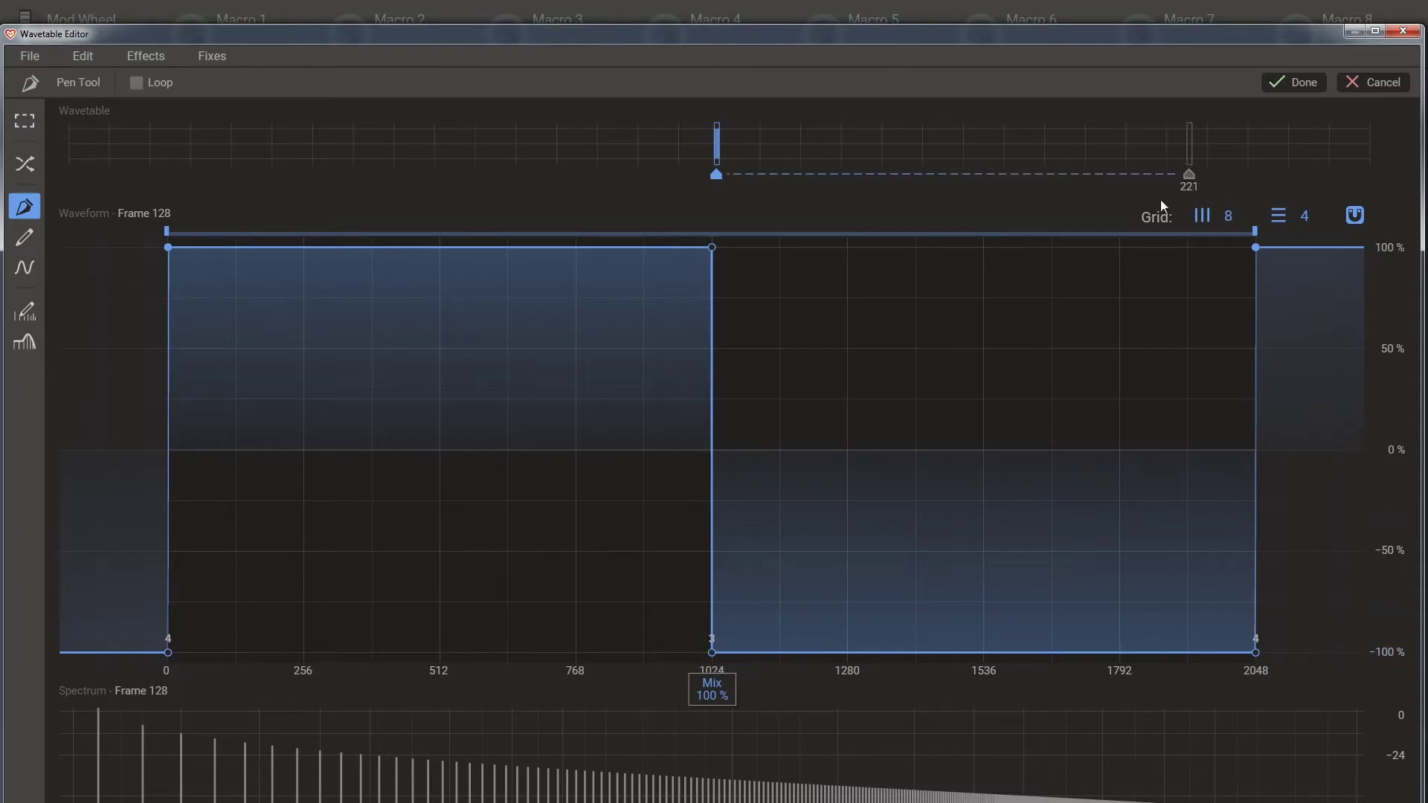
Make keyframe 256 flat at 100% and frame 1 flat at −100%, then apply with Done
{"action": "left_click", "coordinate": [1366, 176]}
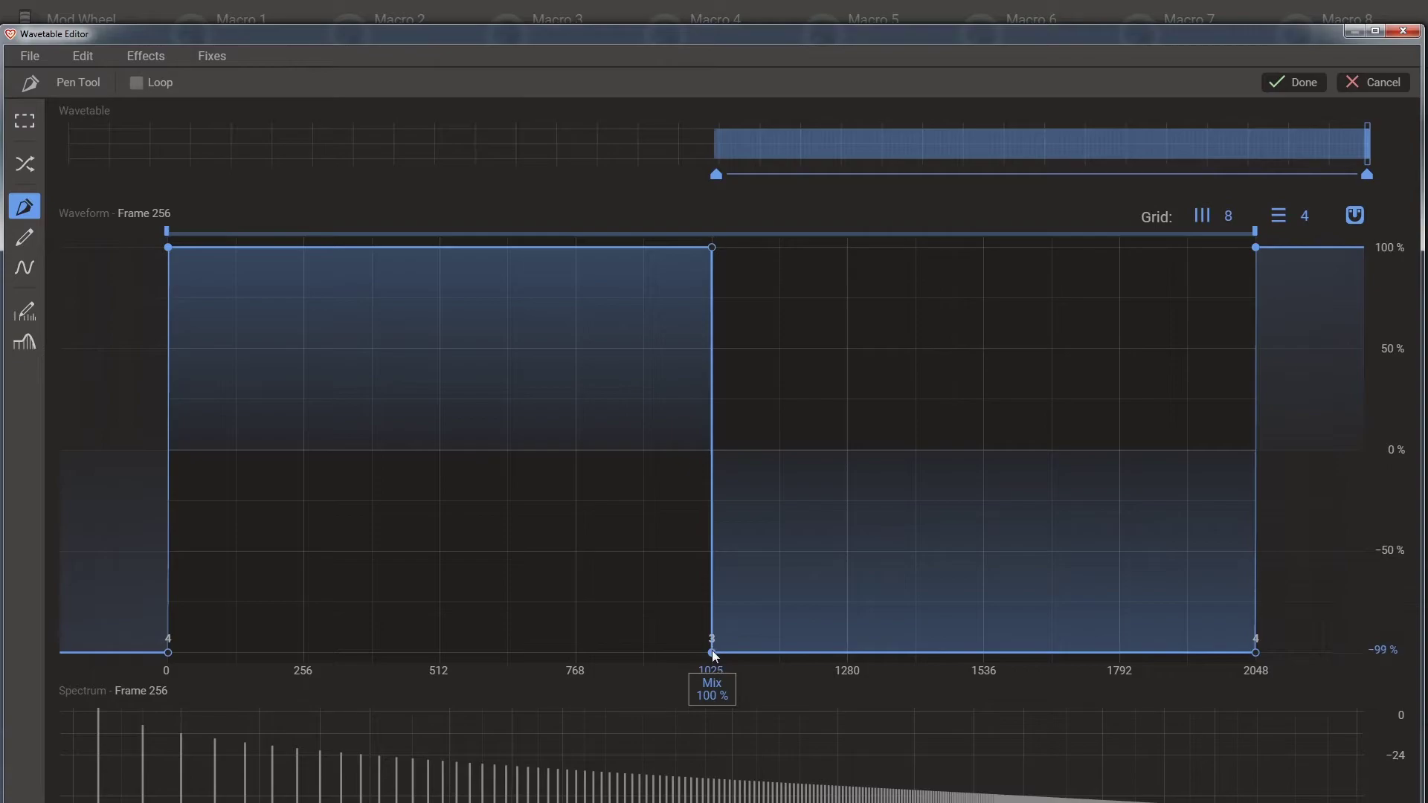
{"action": "left_click_drag", "start_coordinate": [711, 653], "coordinate": [1242, 657]}
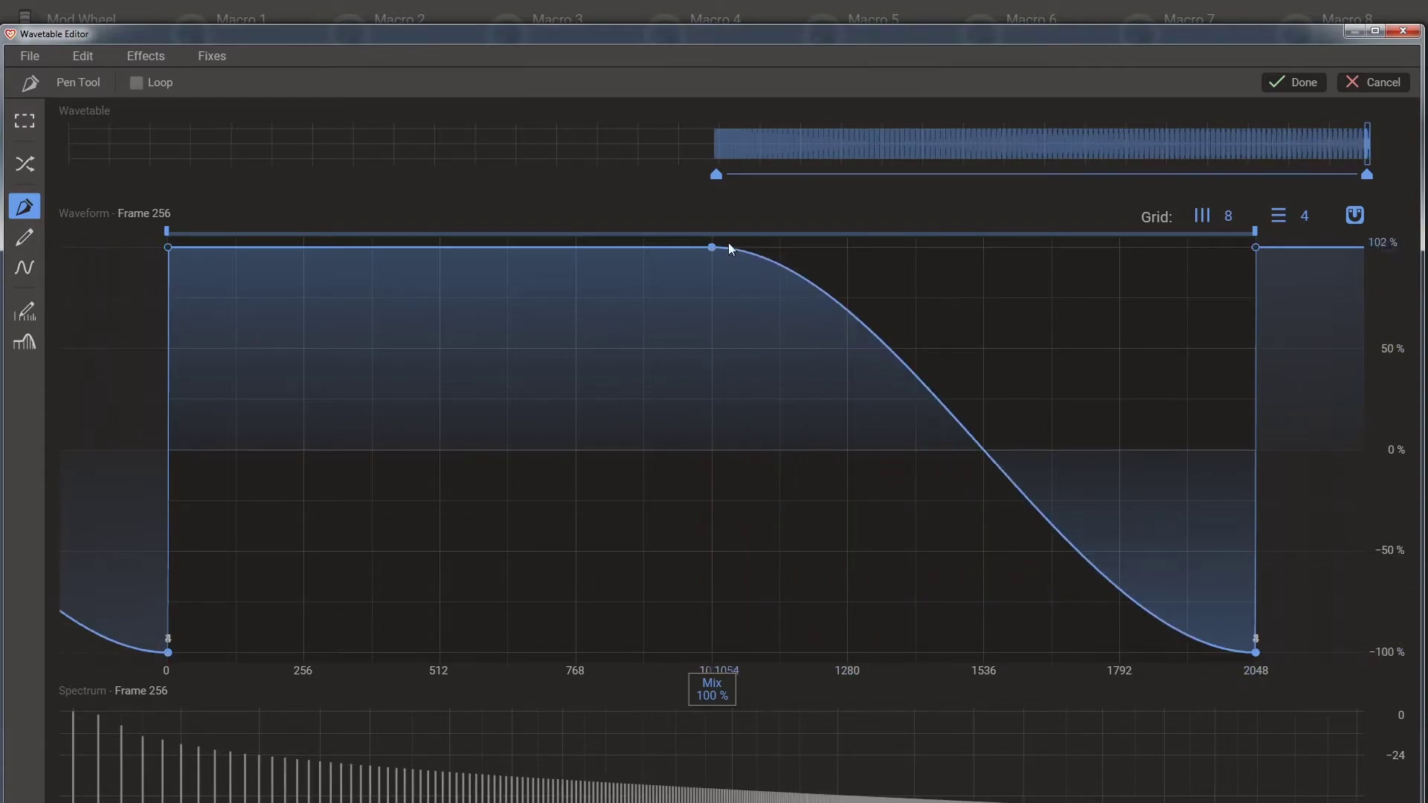
{"action": "left_click_drag", "start_coordinate": [708, 246], "coordinate": [1249, 254]}
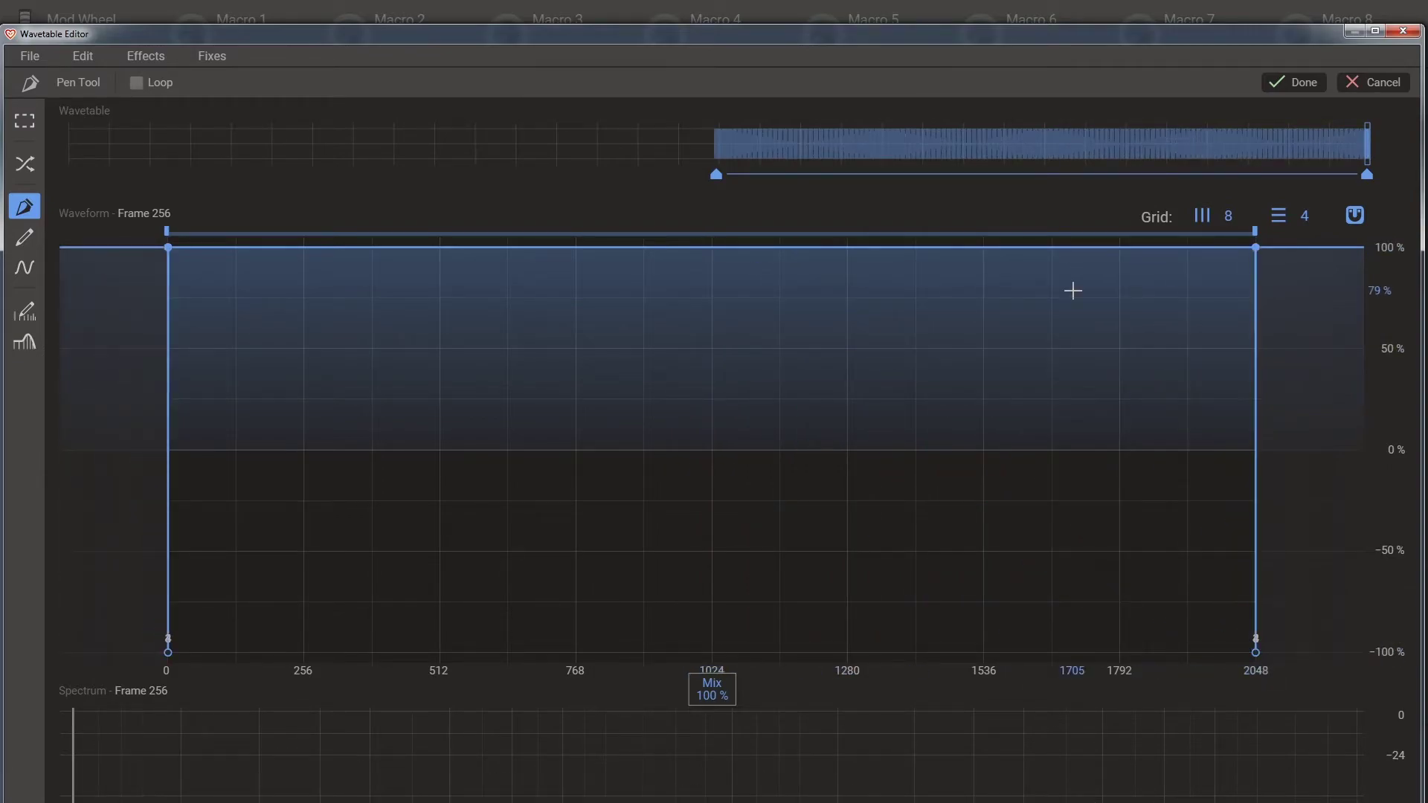
{"action": "left_click", "coordinate": [71, 175]}
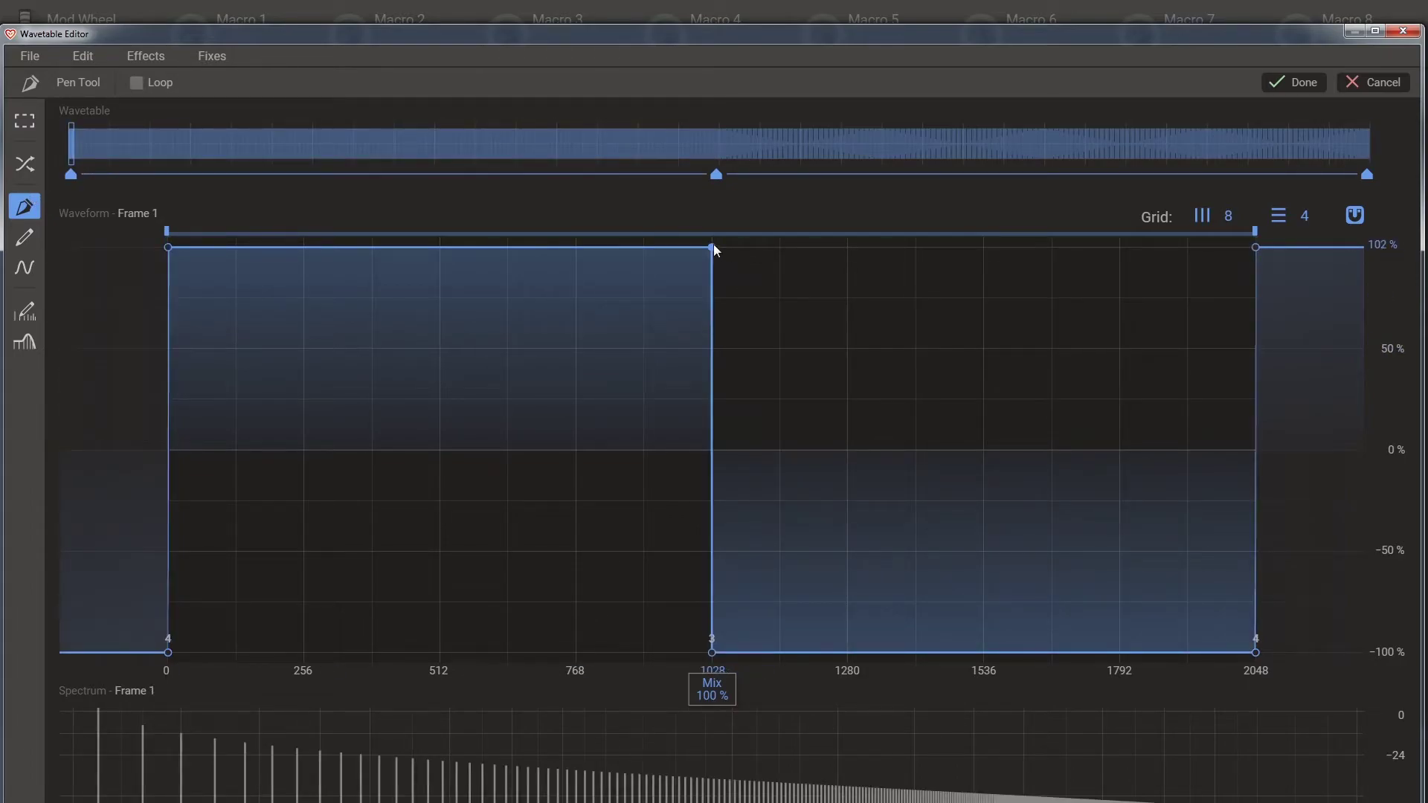
{"action": "left_click_drag", "start_coordinate": [712, 246], "coordinate": [167, 247]}
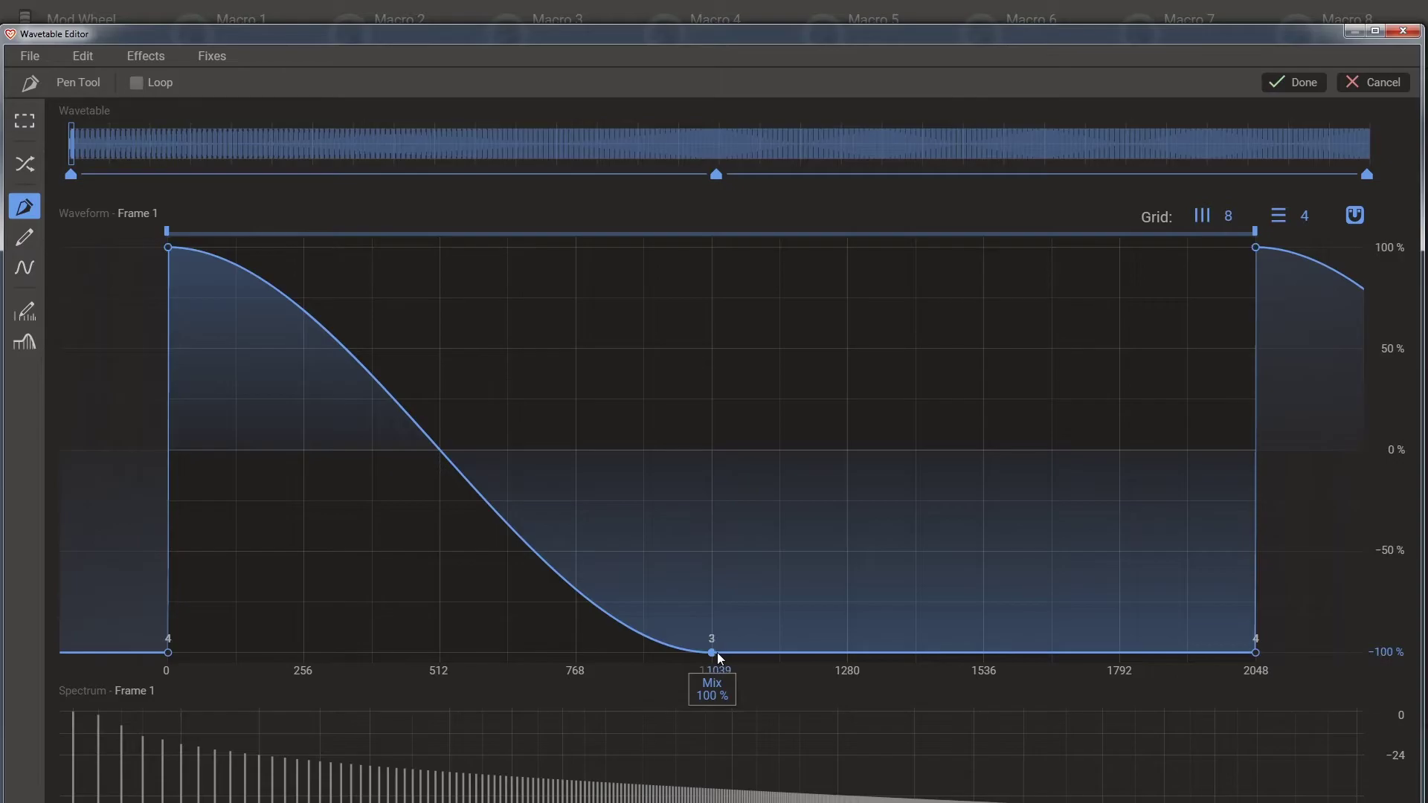
{"action": "left_click_drag", "start_coordinate": [717, 652], "coordinate": [167, 690]}
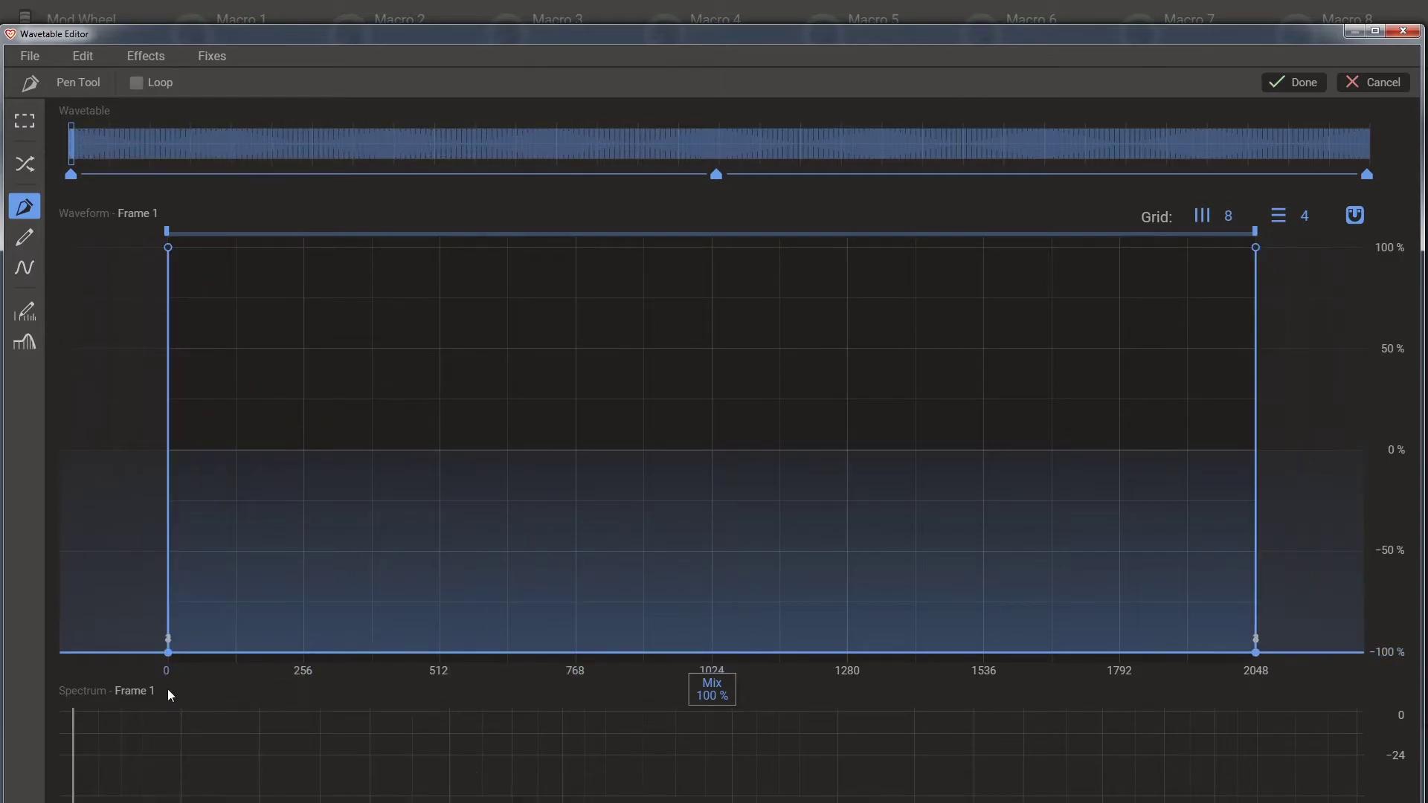
{"action": "left_click", "coordinate": [1312, 81]}
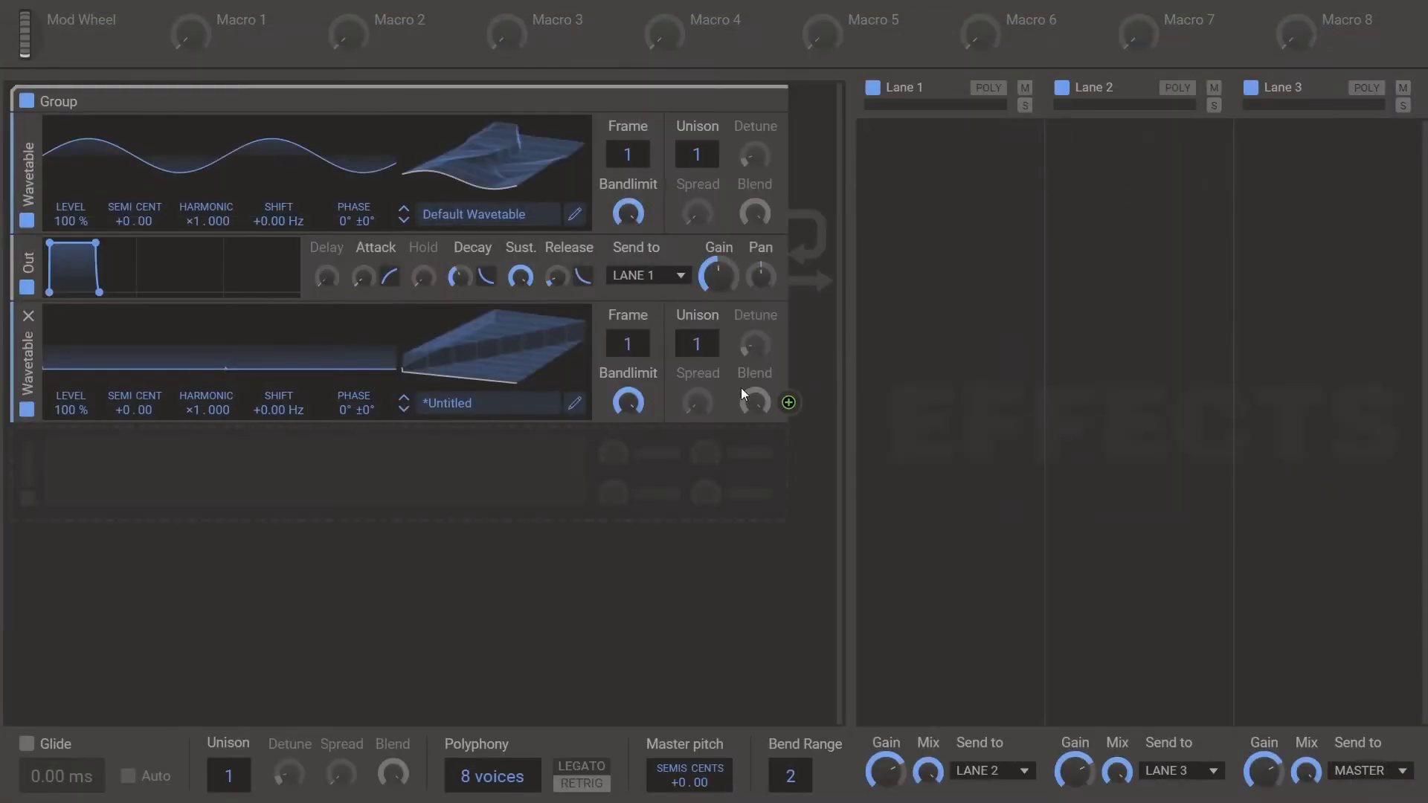
Route oscillator 2 to oscillator 1's Level, map Macro 1 to oscillator 2's Frame, and sweep it
{"action": "left_click_drag", "start_coordinate": [790, 402], "coordinate": [71, 236]}
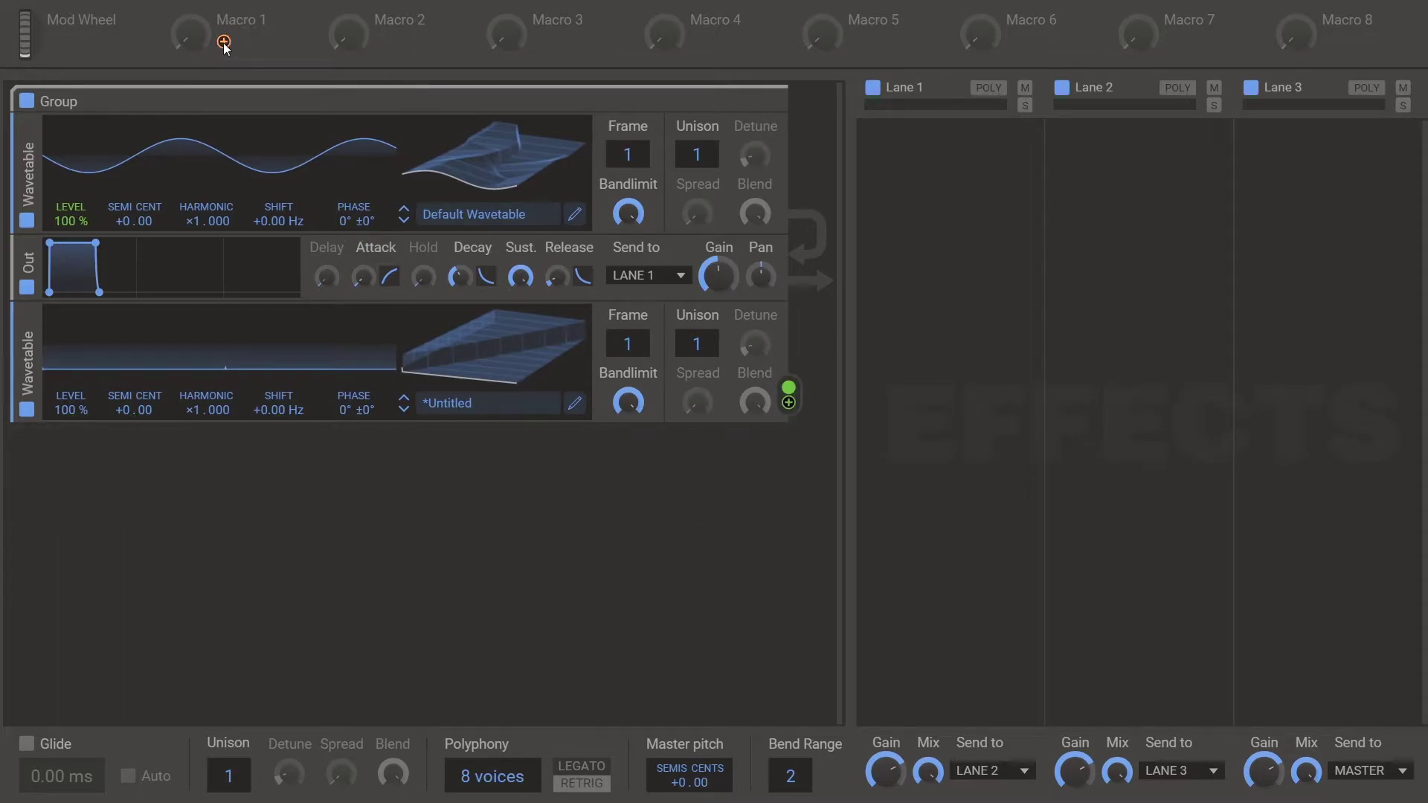
{"action": "left_click_drag", "start_coordinate": [224, 41], "coordinate": [627, 345]}
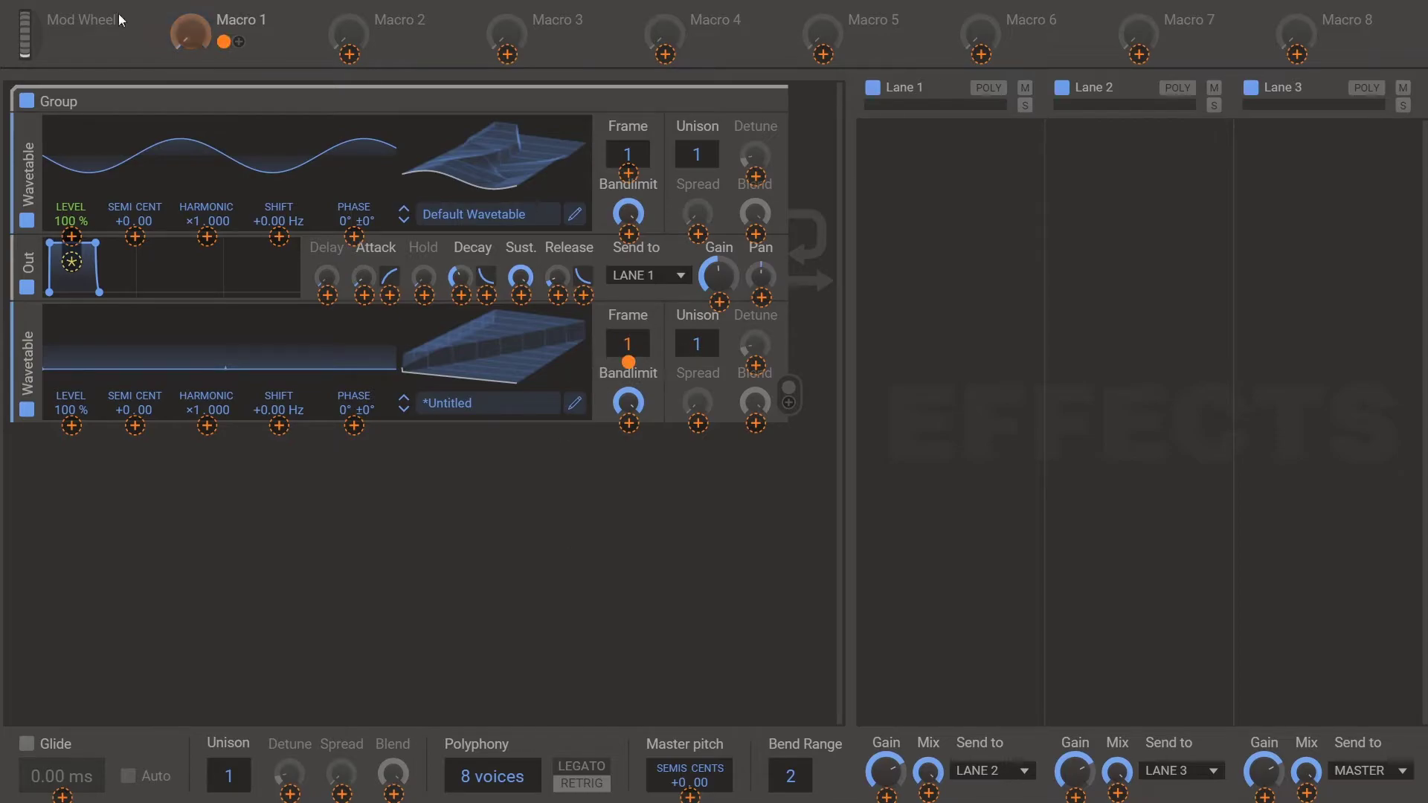
{"action": "left_click_drag", "start_coordinate": [191, 32], "coordinate": [190, 4]}
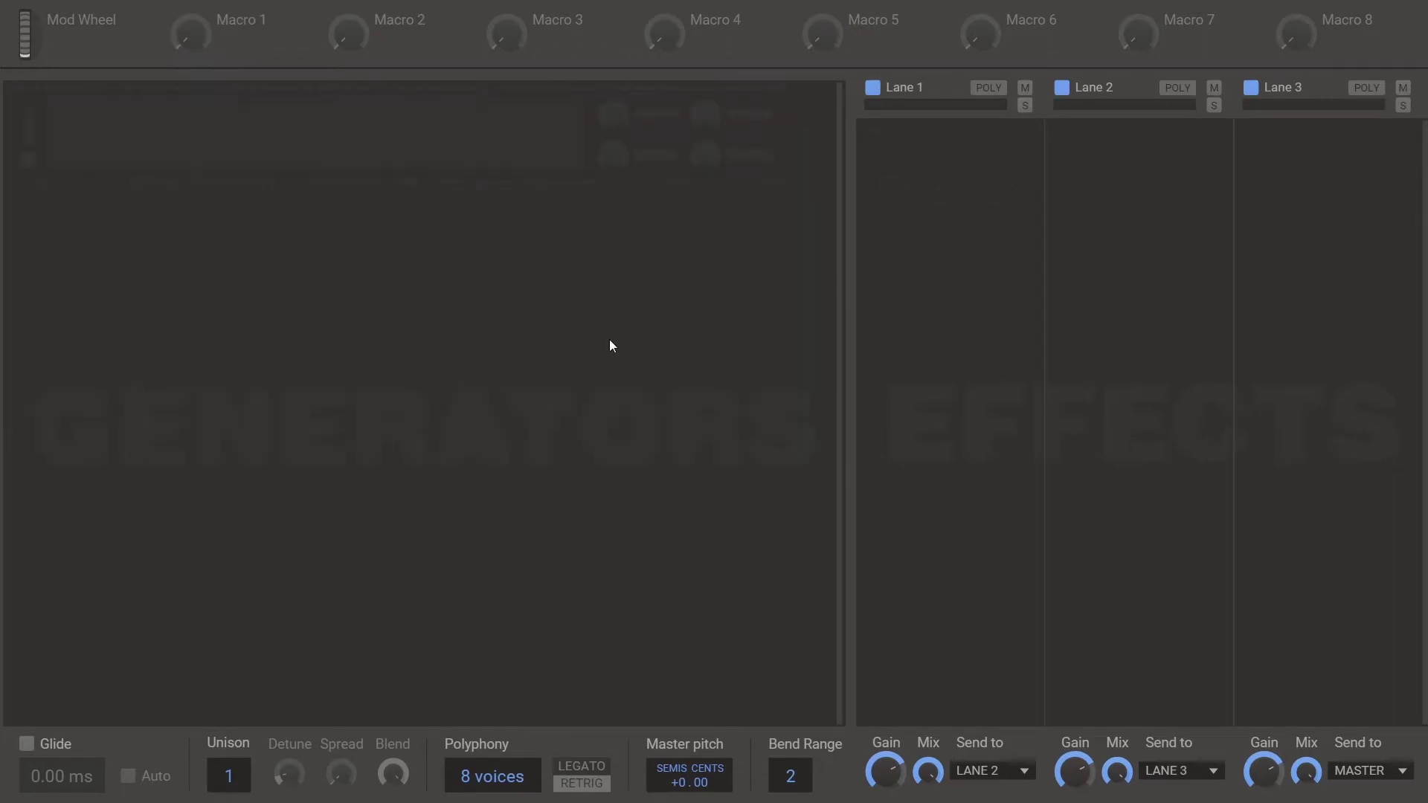
Add two Wavetable oscillators and set the upper one's Harmonic to ×0.000
{"action": "left_click", "coordinate": [124, 139]}
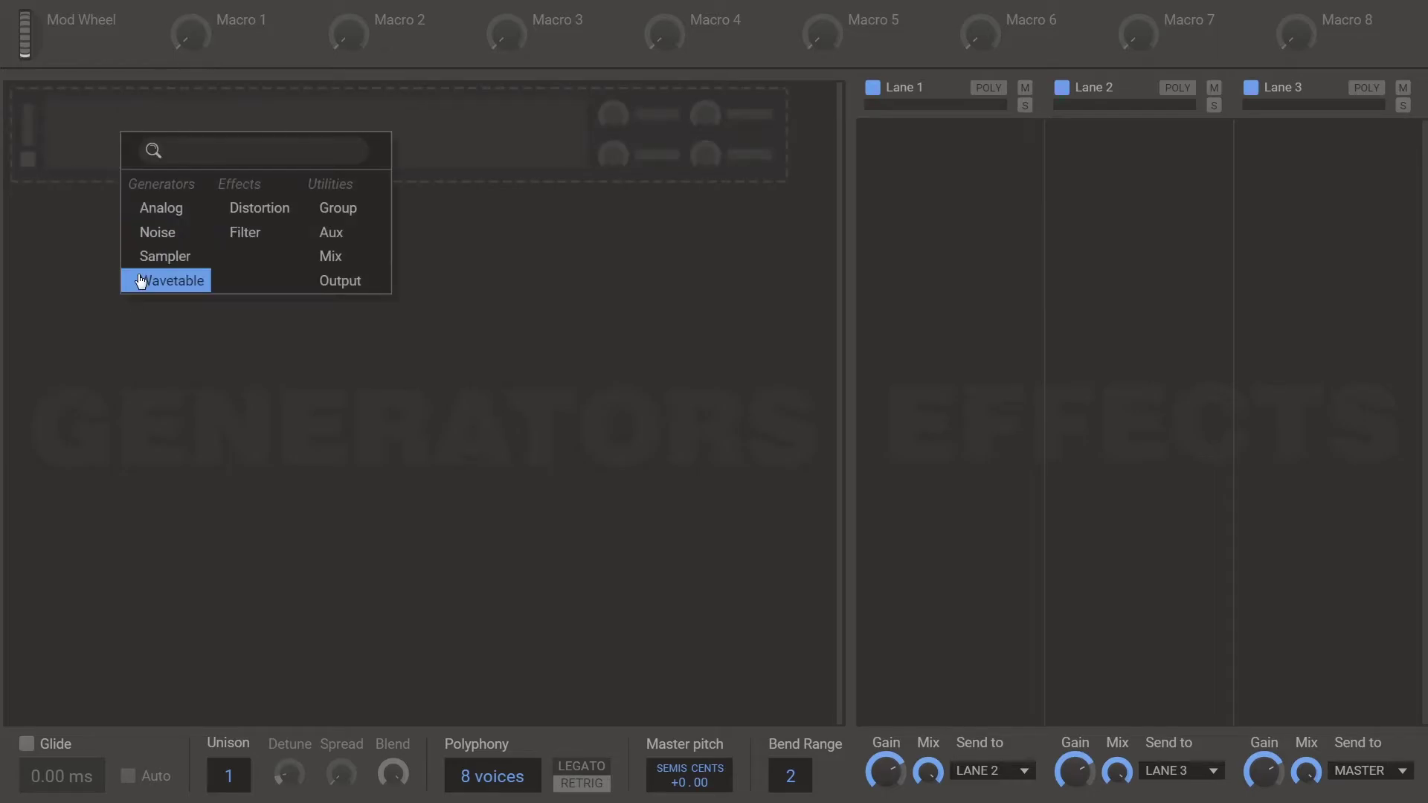
{"action": "left_click", "coordinate": [139, 279]}
{"action": "left_click", "coordinate": [269, 360]}
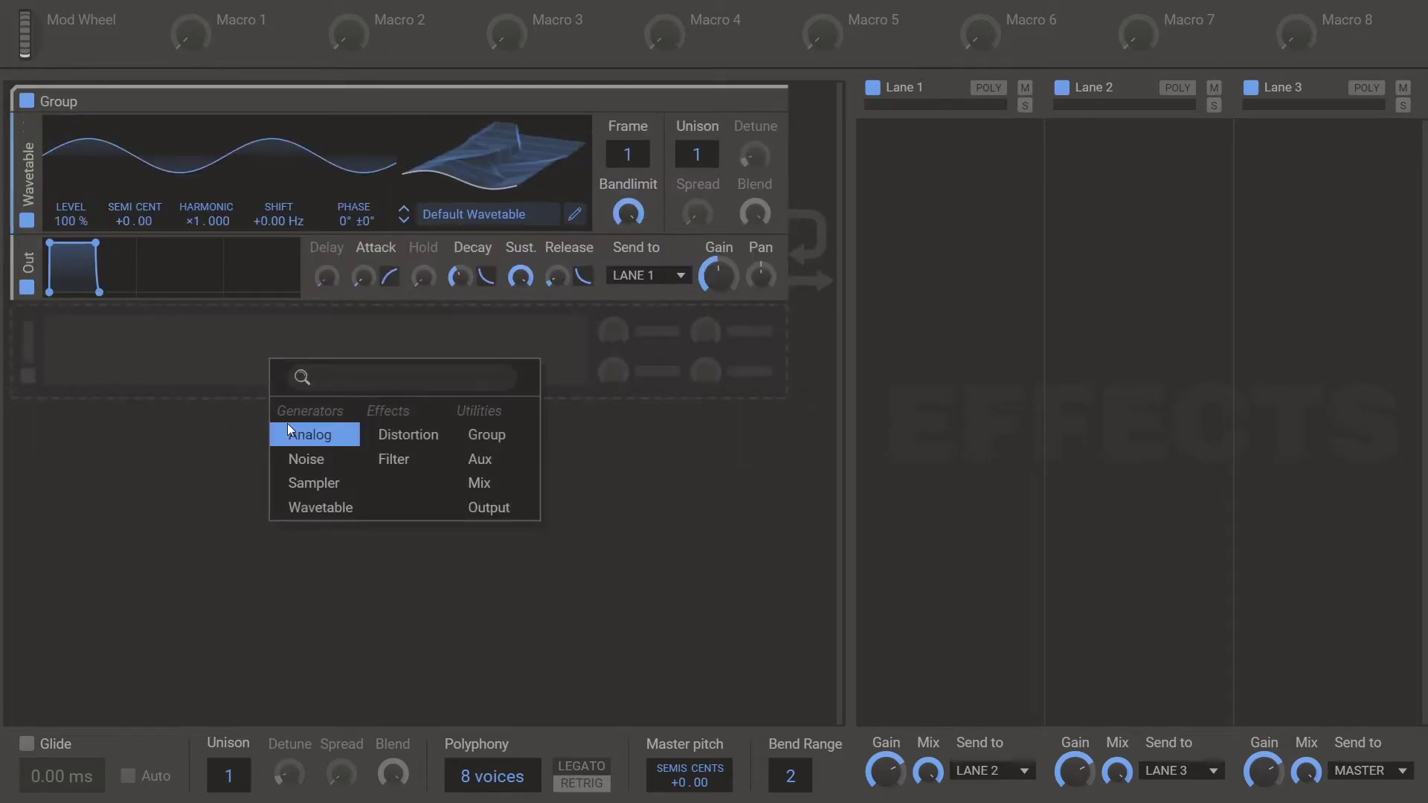
{"action": "left_click", "coordinate": [318, 502]}
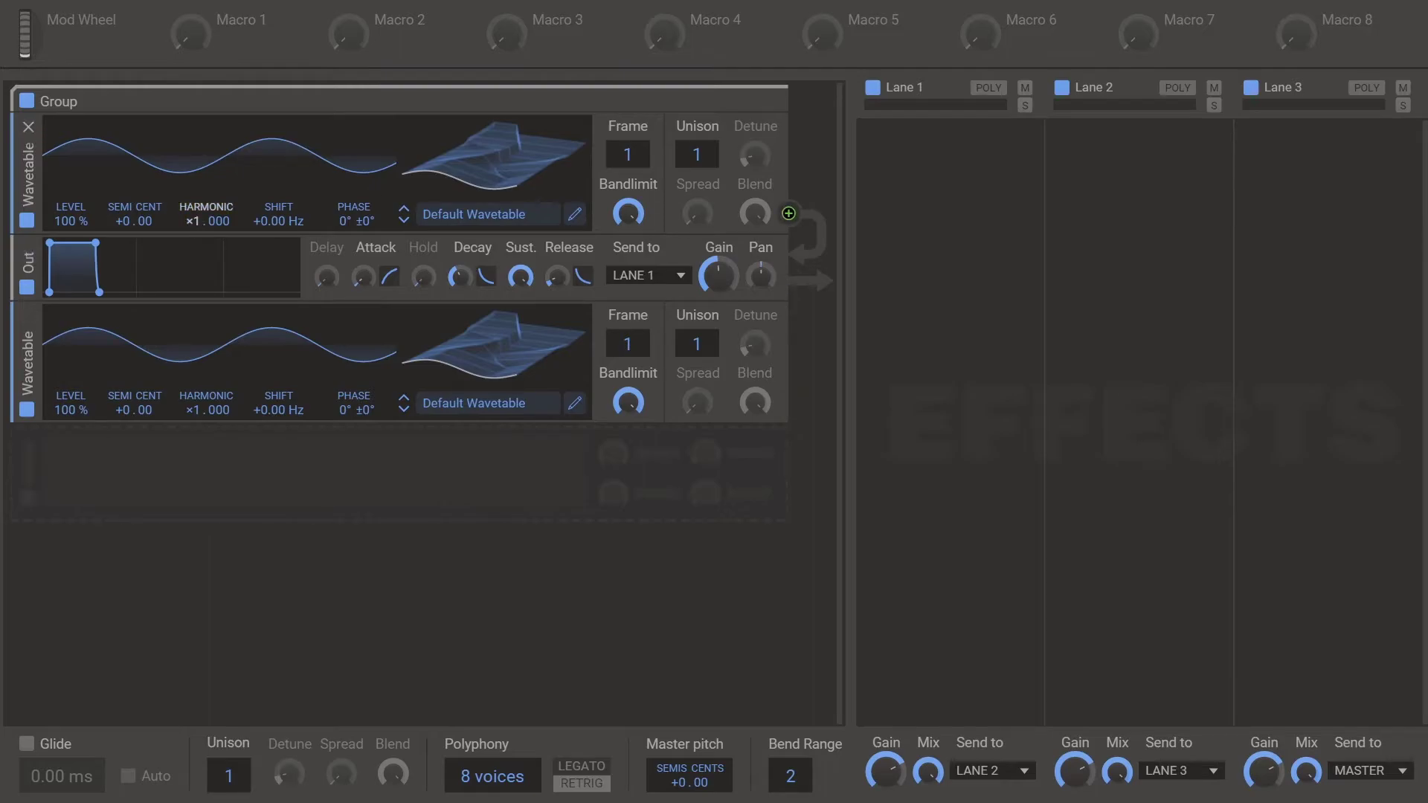
{"action": "left_click_drag", "start_coordinate": [196, 221], "coordinate": [195, 234]}
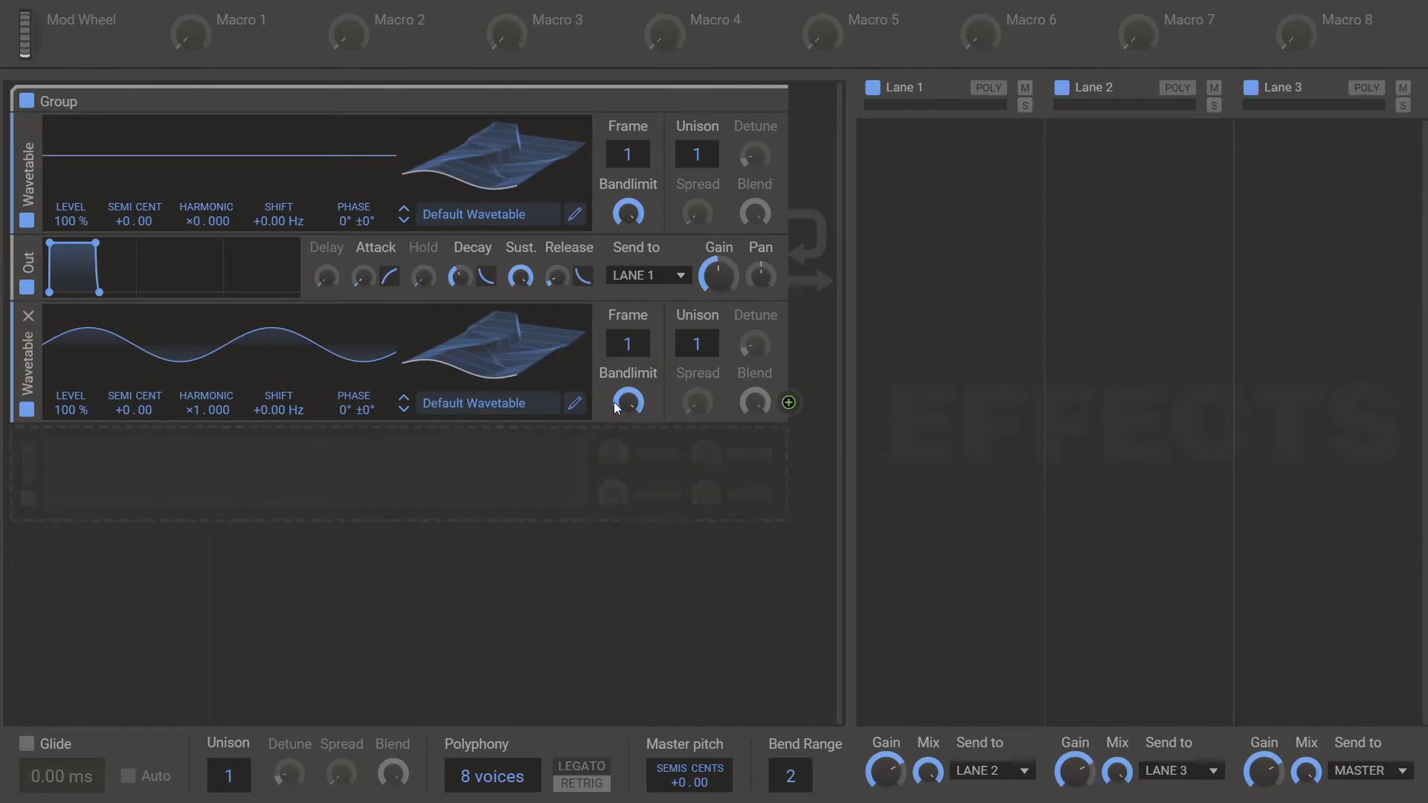
Load Modulators > Remap Mirror into the lower oscillator, route it to Phase, and map Macro 1 to its Frame at about 18%
{"action": "left_click", "coordinate": [502, 401]}
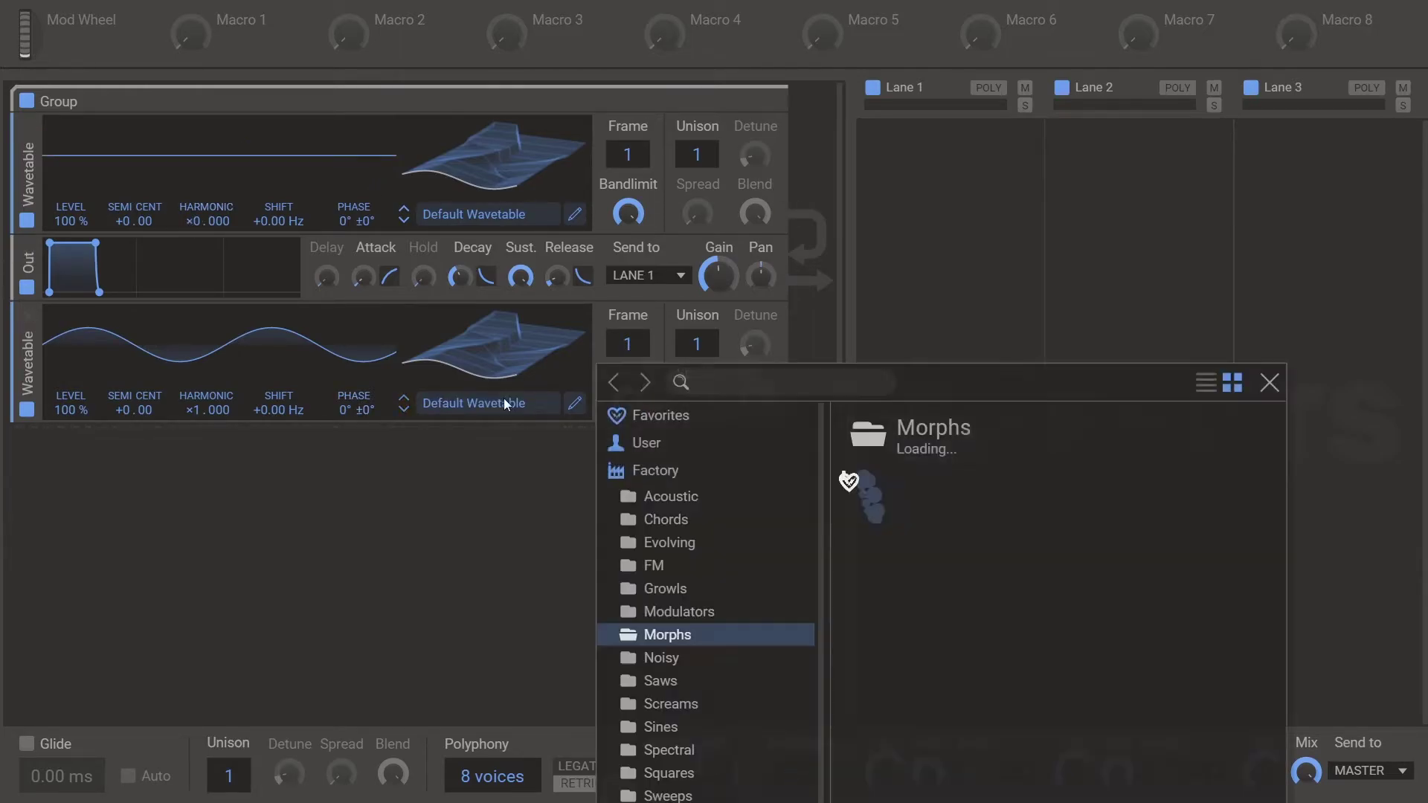
{"action": "left_click", "coordinate": [680, 612]}
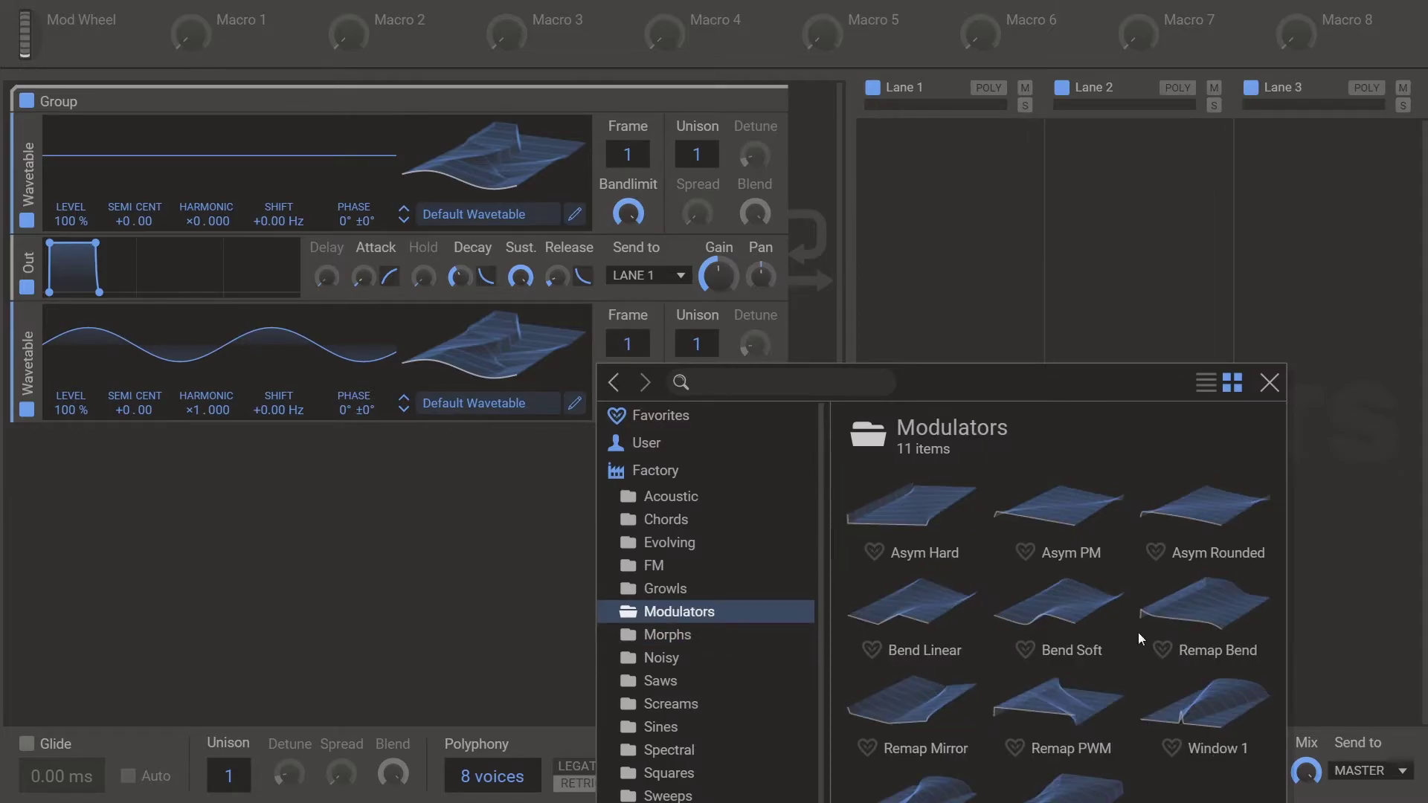
{"action": "left_click", "coordinate": [962, 721]}
{"action": "left_click", "coordinate": [407, 552]}
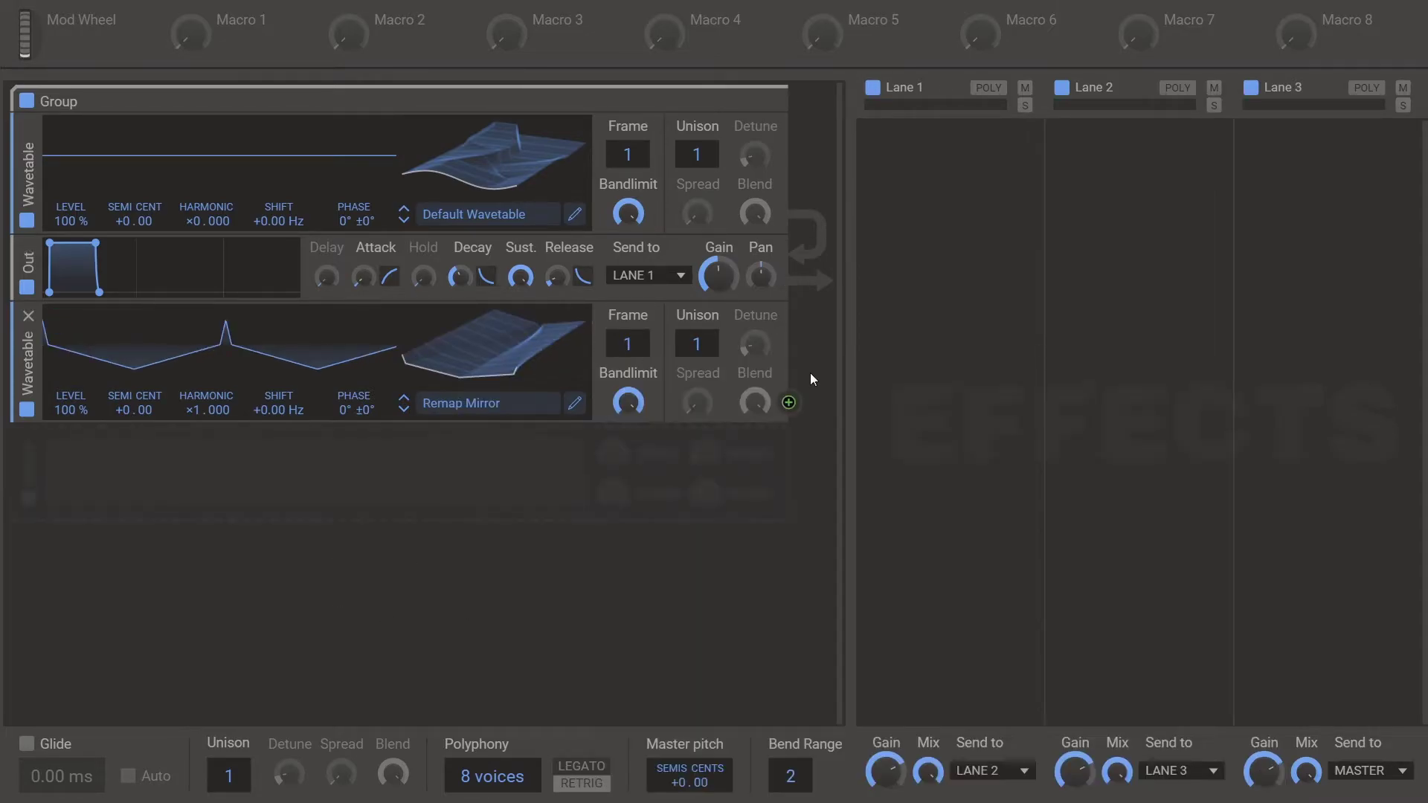
{"action": "left_click_drag", "start_coordinate": [789, 402], "coordinate": [354, 237]}
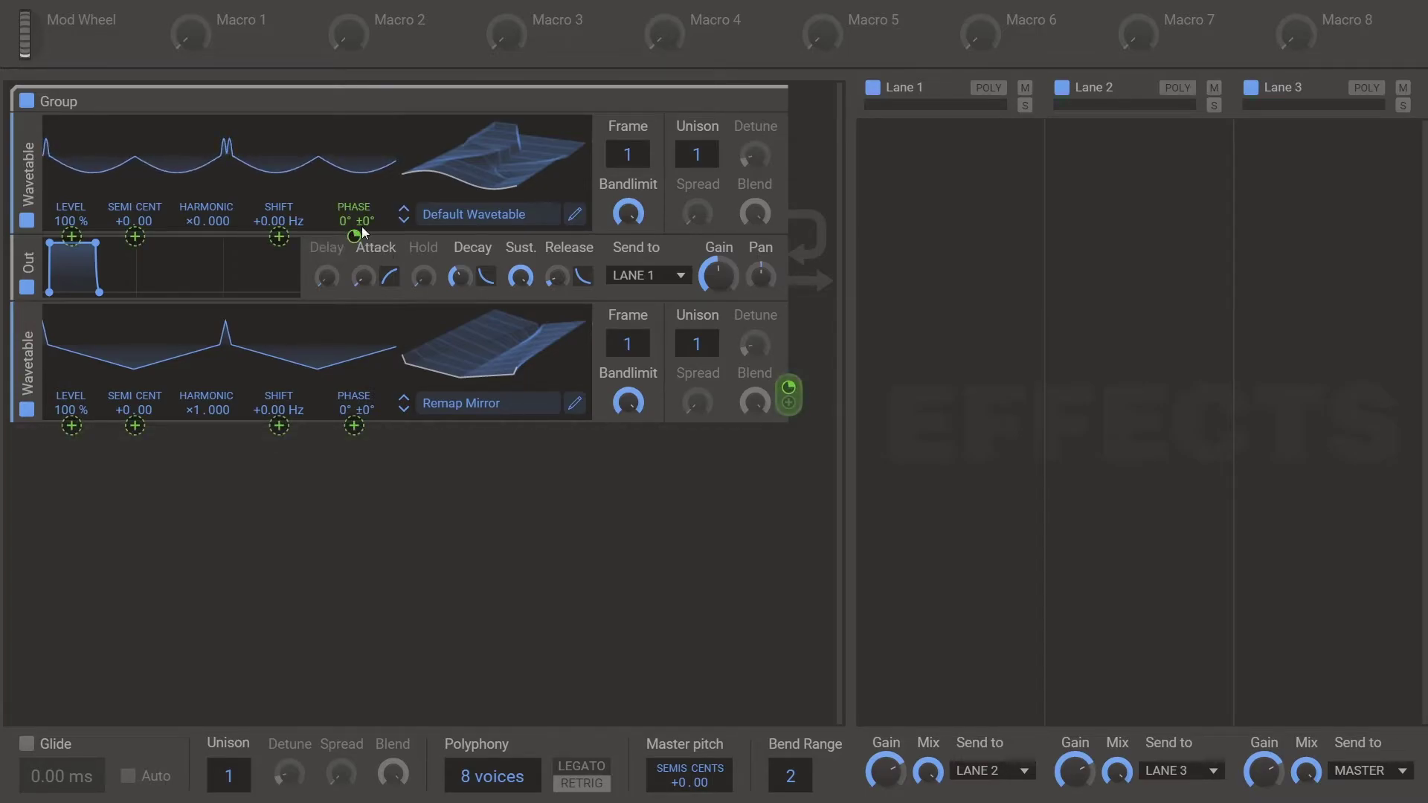
{"action": "left_click_drag", "start_coordinate": [224, 41], "coordinate": [191, 89]}
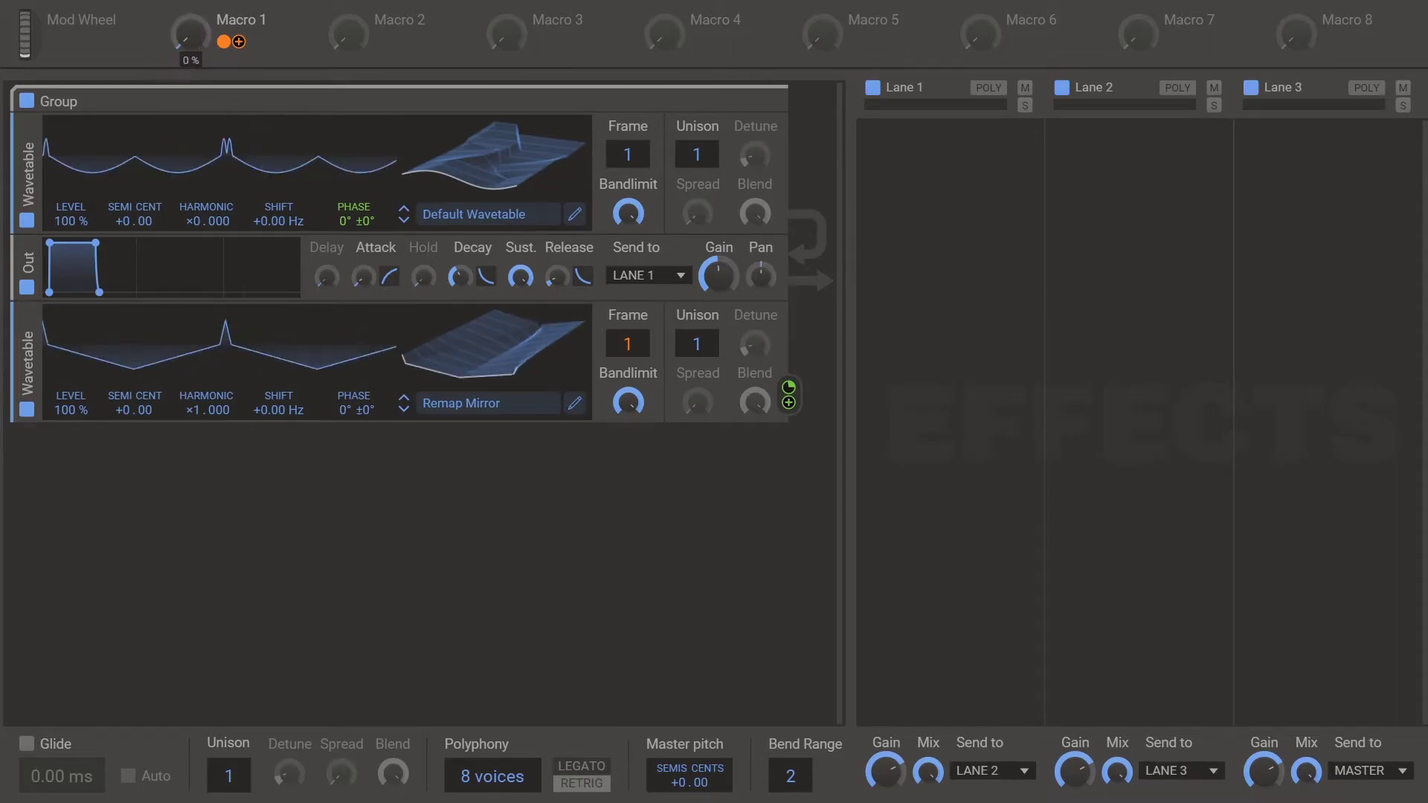
{"action": "left_click_drag", "start_coordinate": [191, 41], "coordinate": [188, 45]}
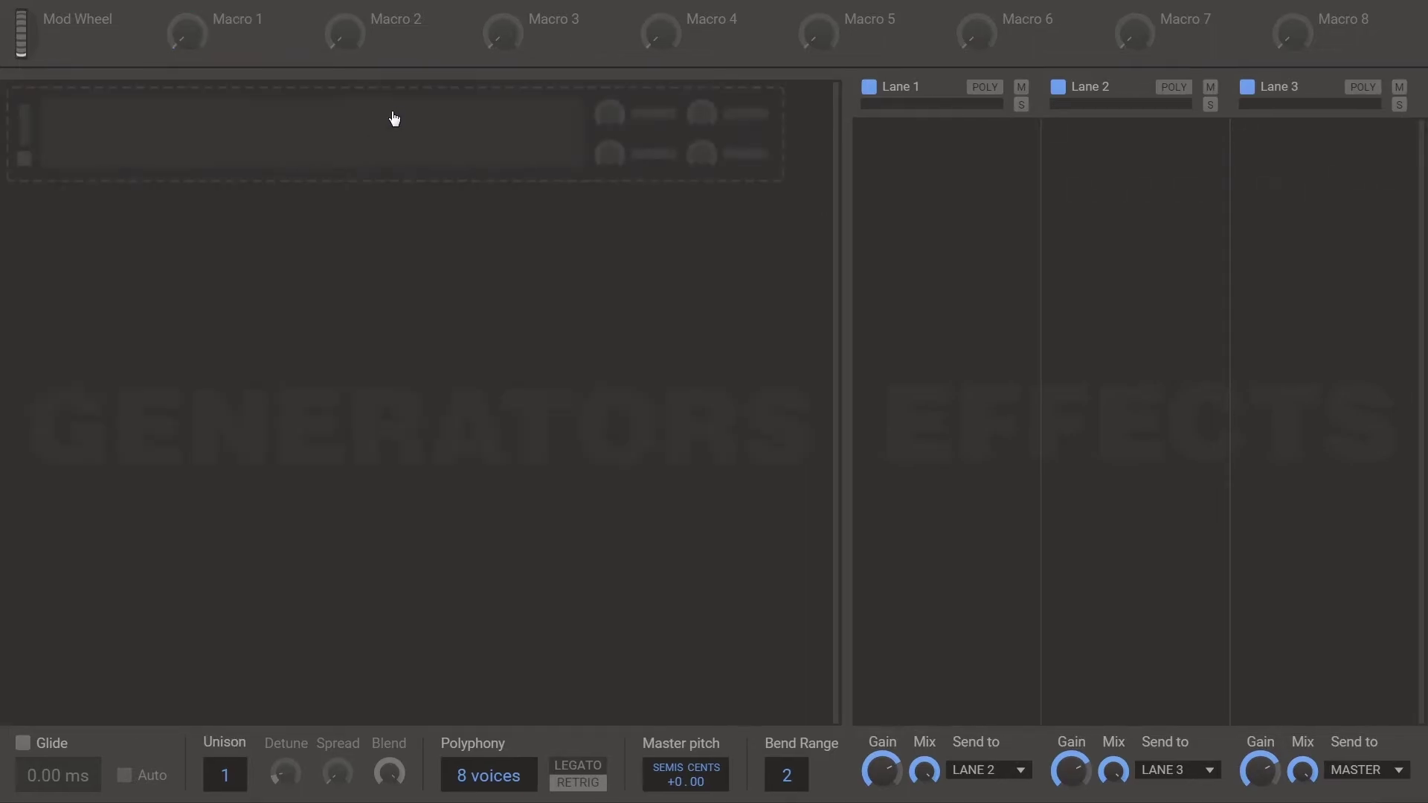
Add two default Wavetable oscillators to a group and open the second's wavetable in the editor
{"action": "left_click", "coordinate": [394, 119]}
{"action": "left_click", "coordinate": [461, 272]}
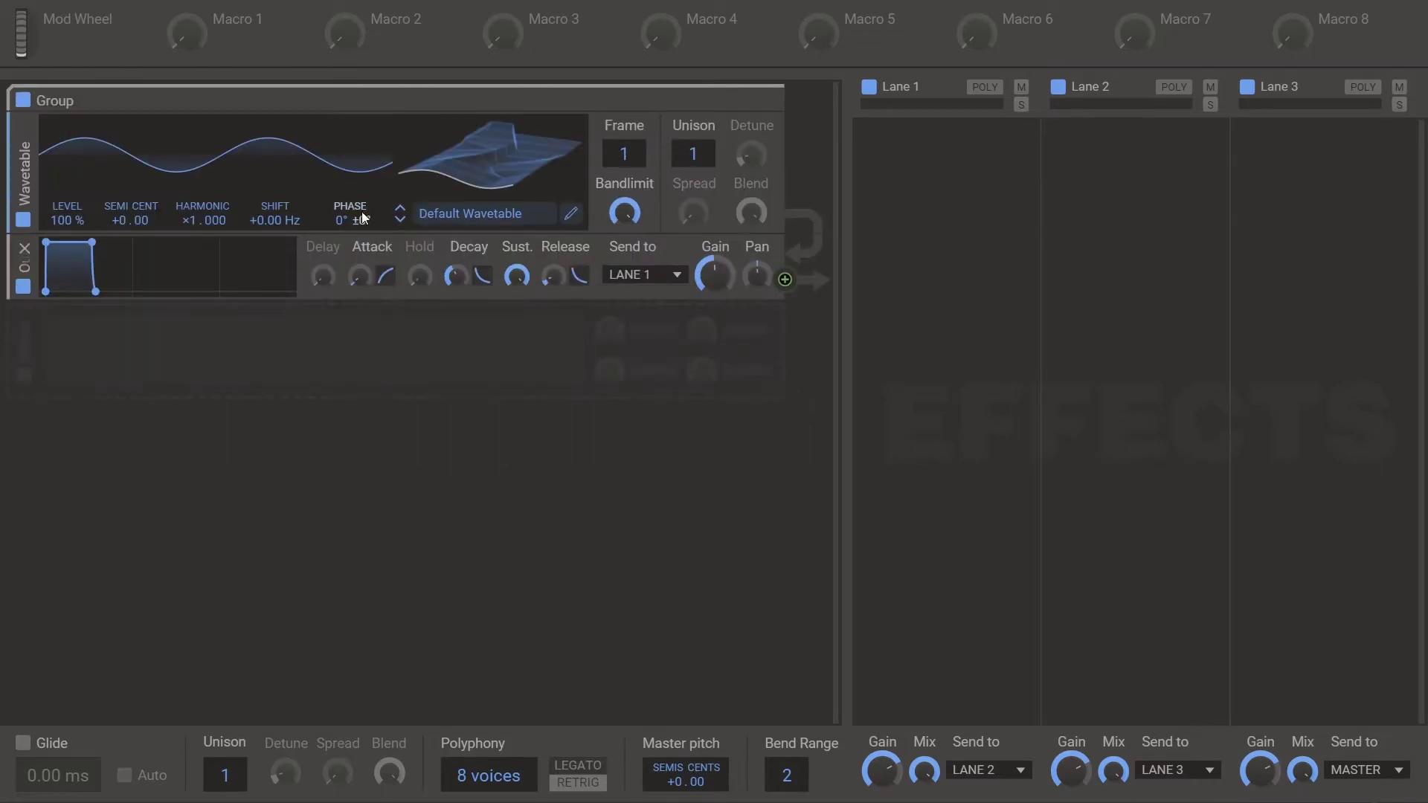
{"action": "left_click", "coordinate": [414, 342]}
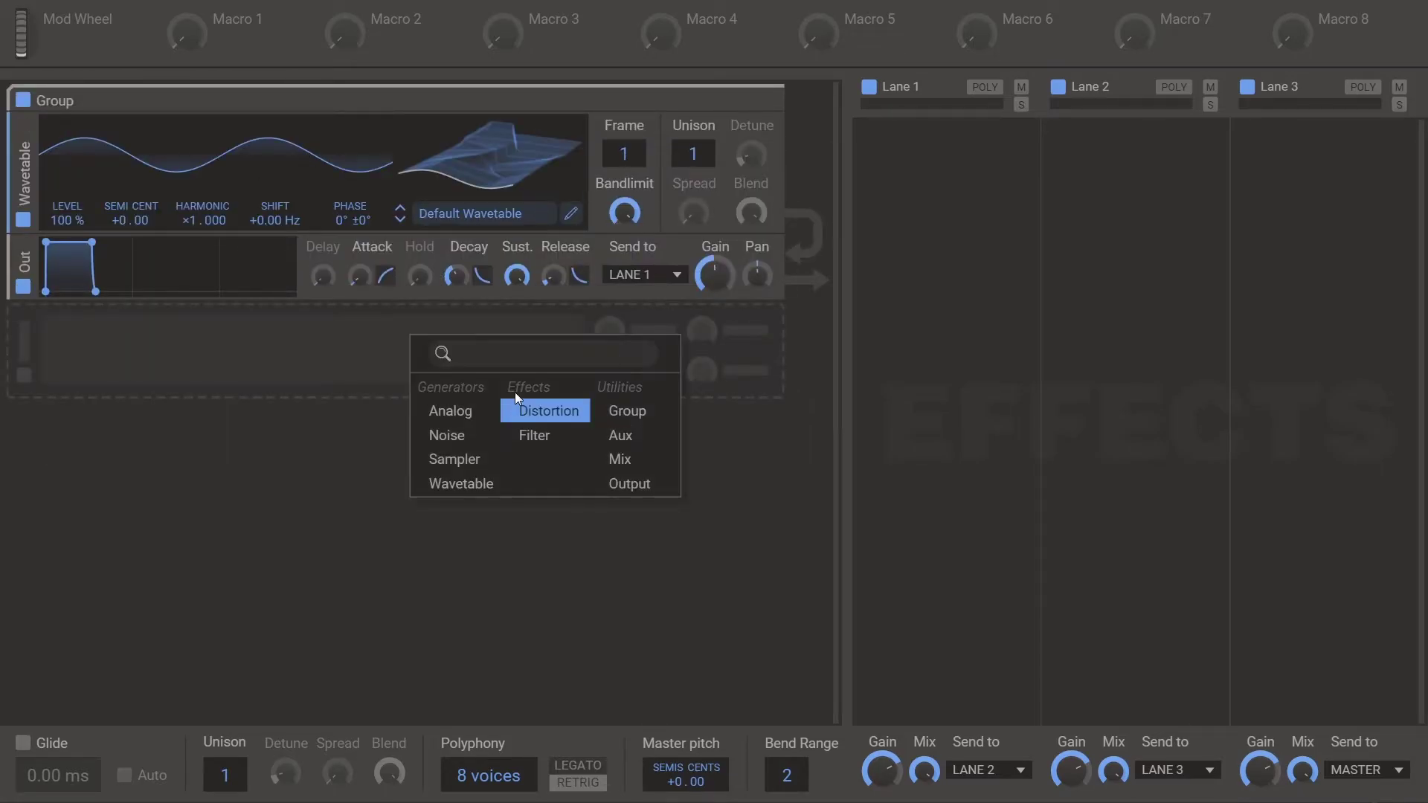
{"action": "left_click", "coordinate": [448, 487]}
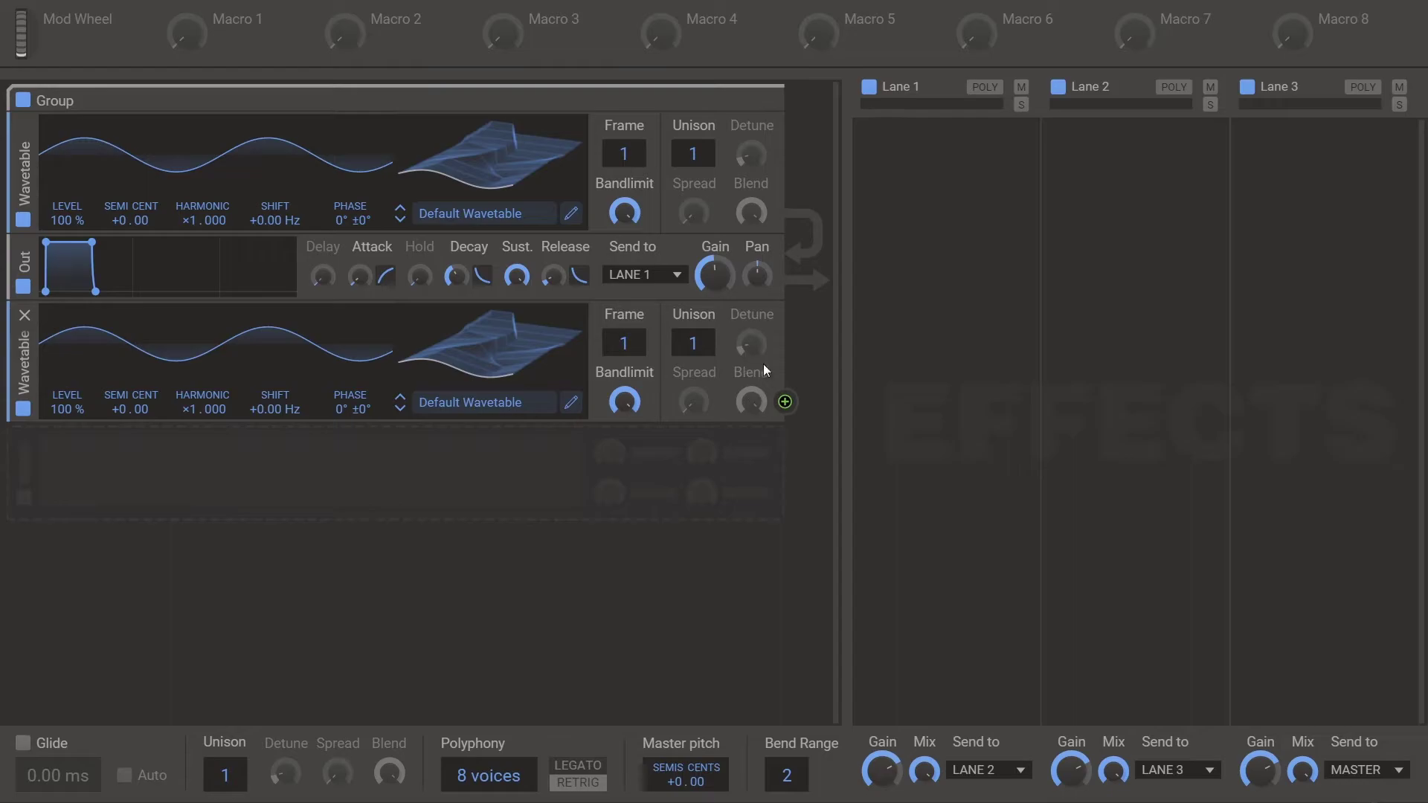
{"action": "left_click", "coordinate": [569, 402]}
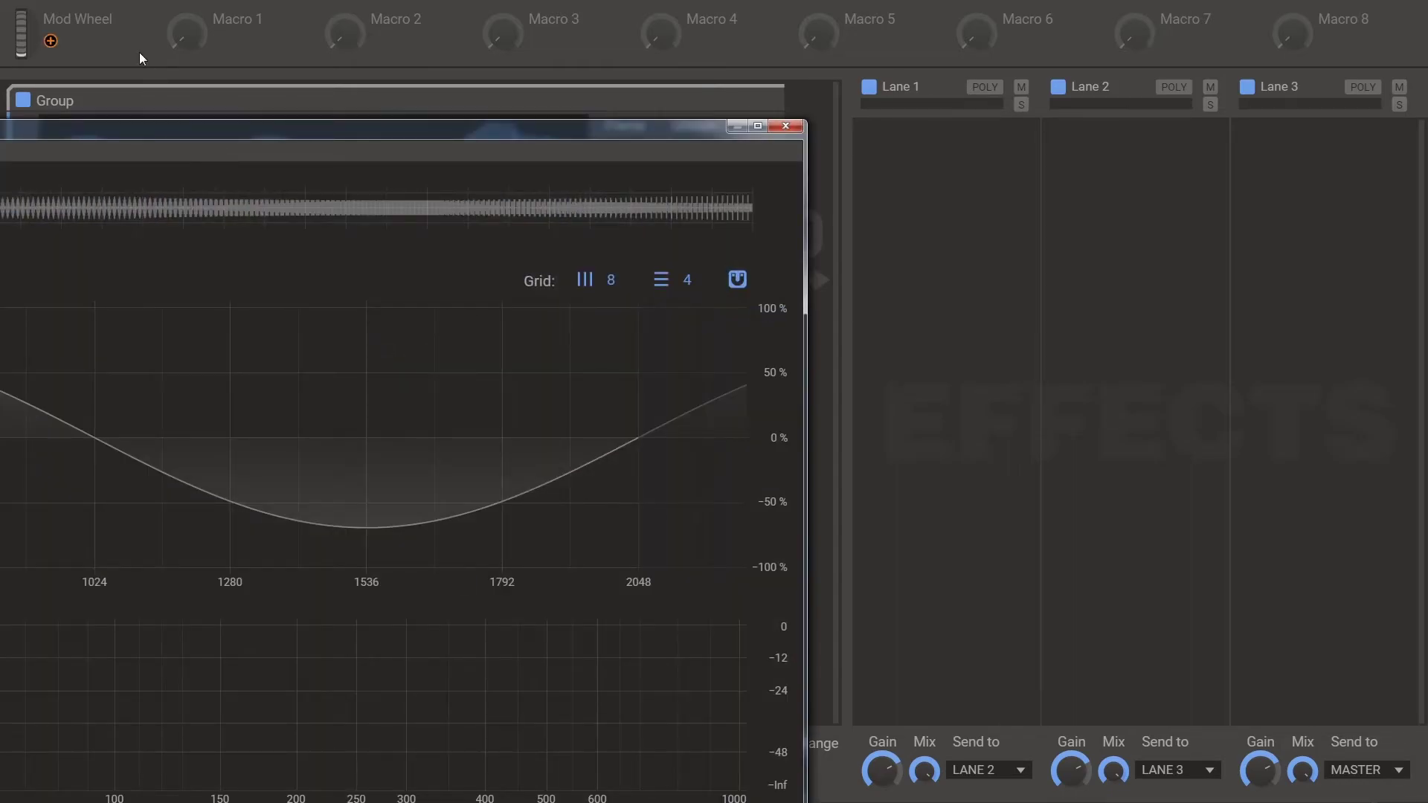
Create a new blank wavetable and select its last frame, 256
{"action": "left_click_drag", "start_coordinate": [60, 132], "coordinate": [689, 61]}
{"action": "left_click", "coordinate": [38, 81]}
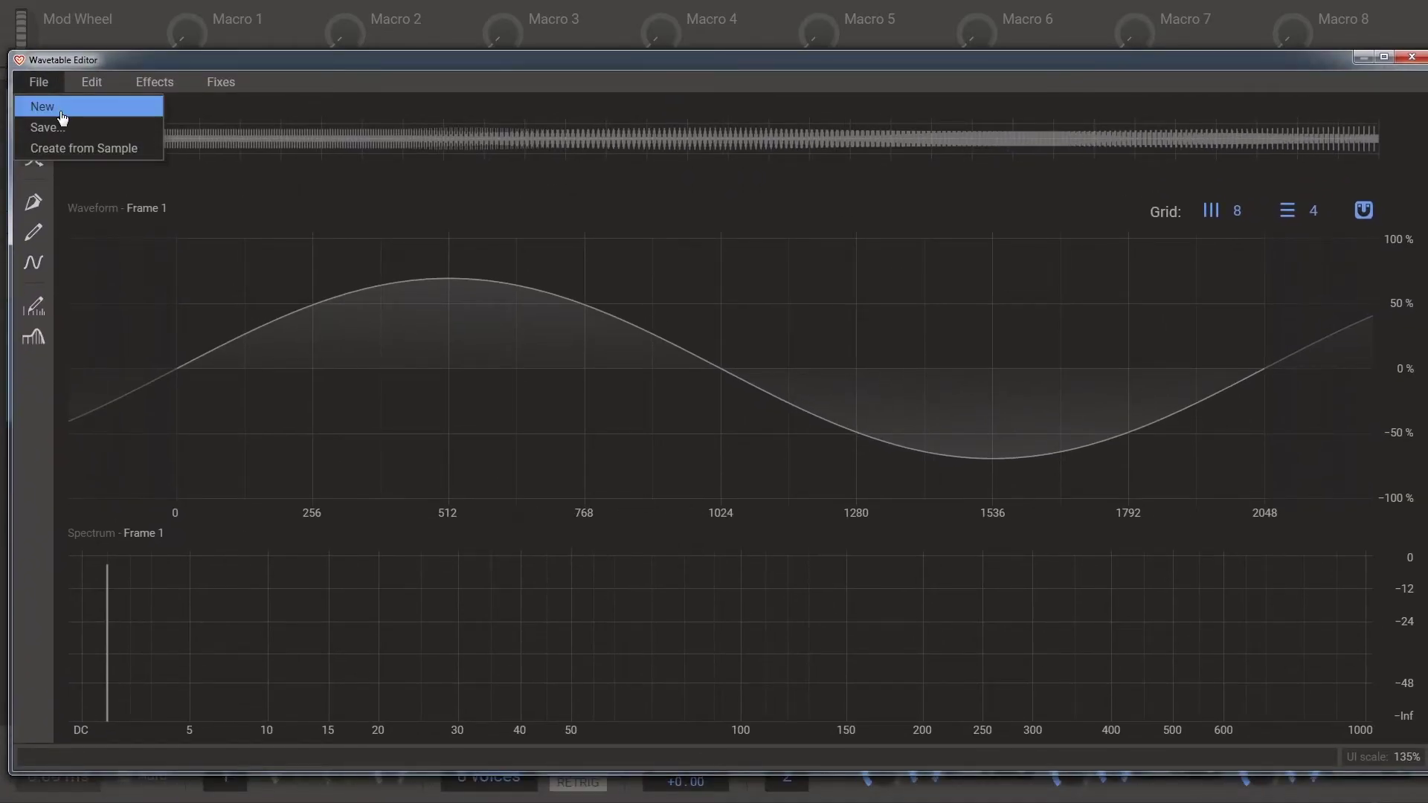
{"action": "left_click", "coordinate": [46, 105]}
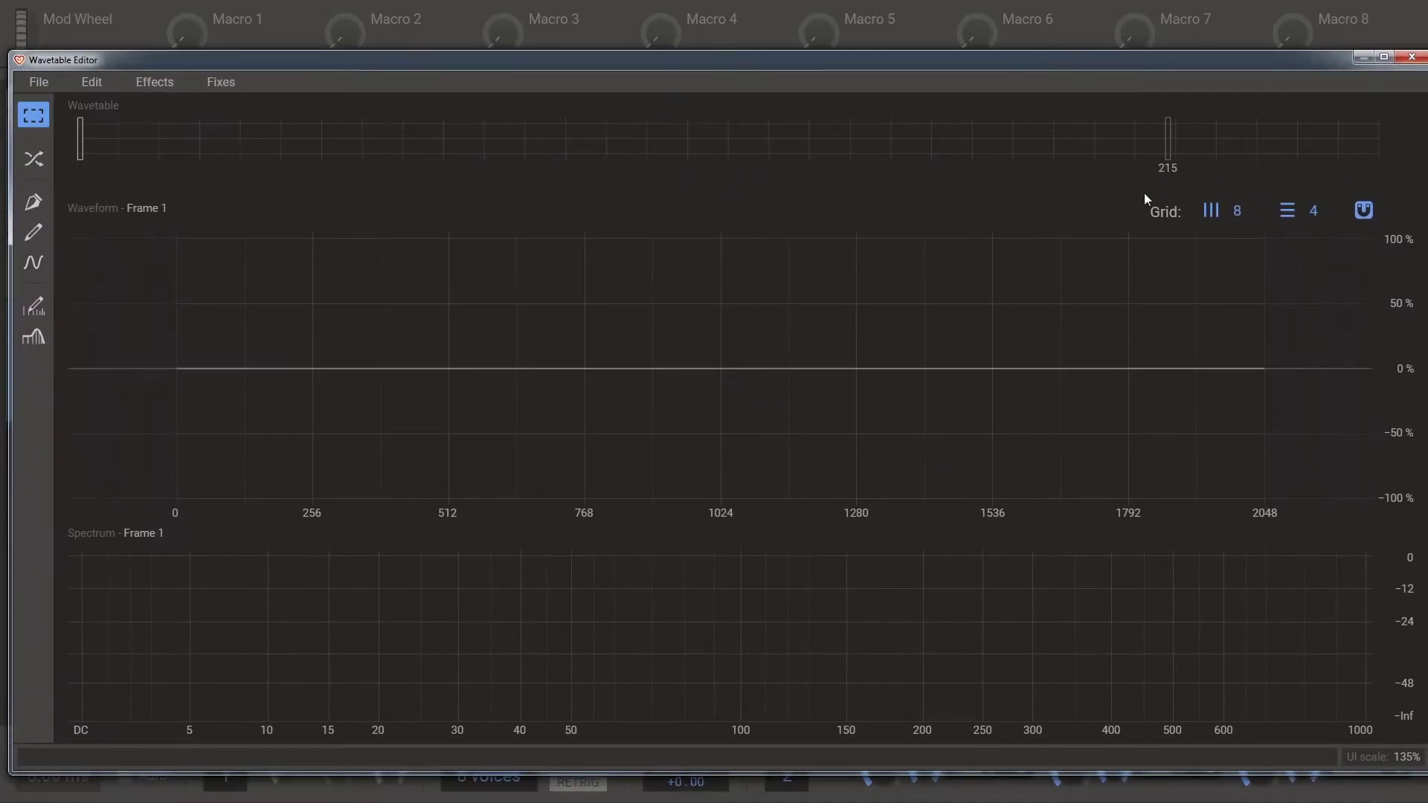
{"action": "left_click", "coordinate": [1376, 156]}
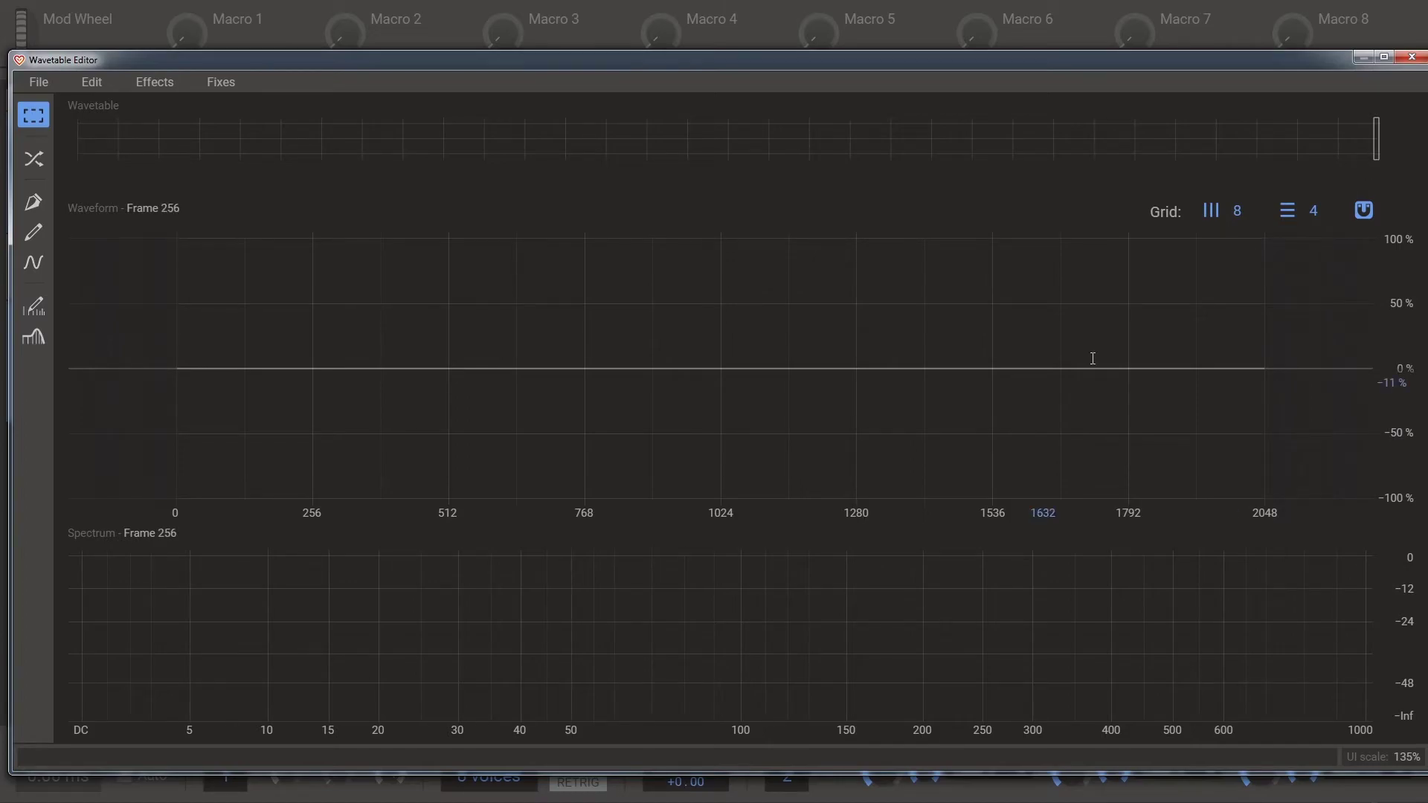
Draw a looping triangle with sharp nodes from −100% at 0 to a 100% peak at 1024
{"action": "left_click", "coordinate": [36, 203]}
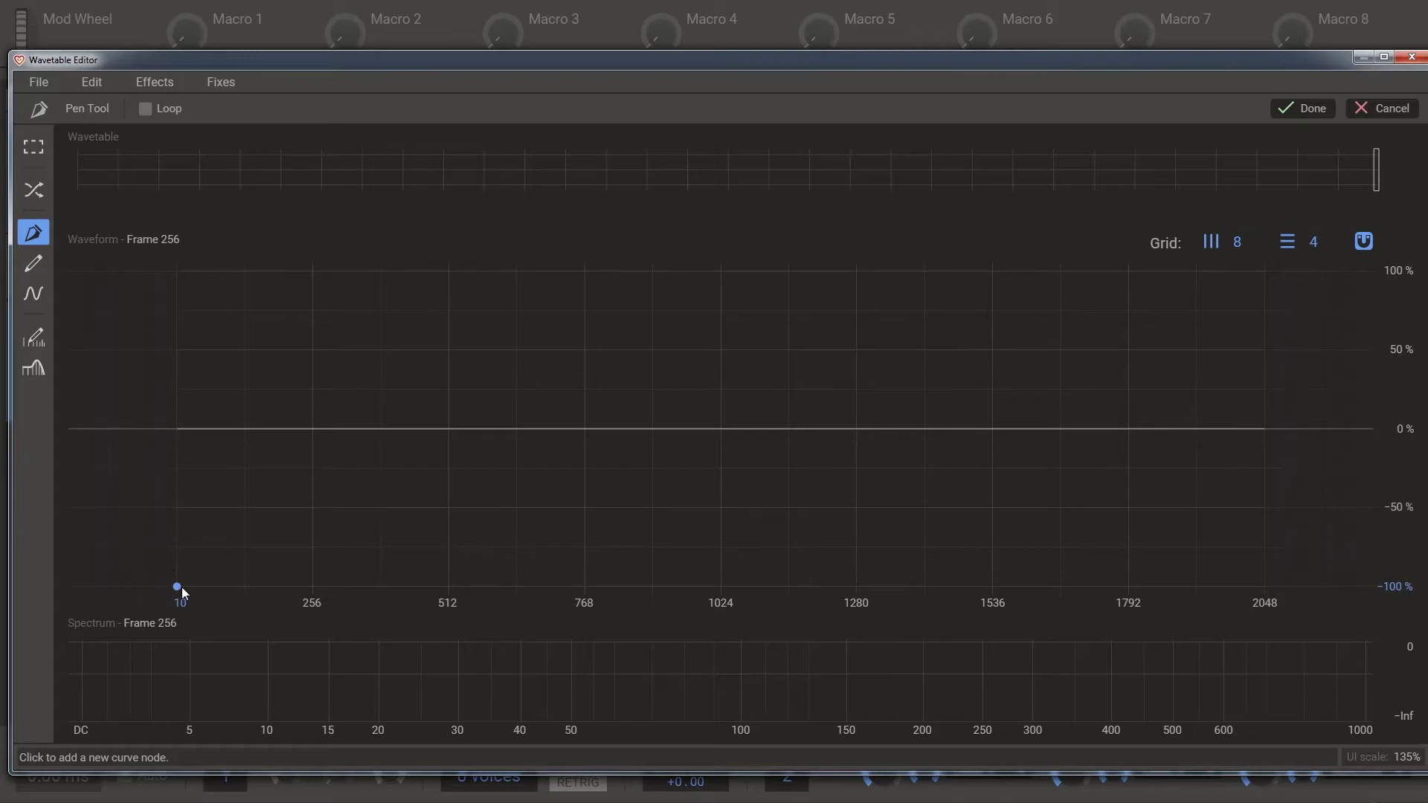
{"action": "left_click", "coordinate": [181, 587]}
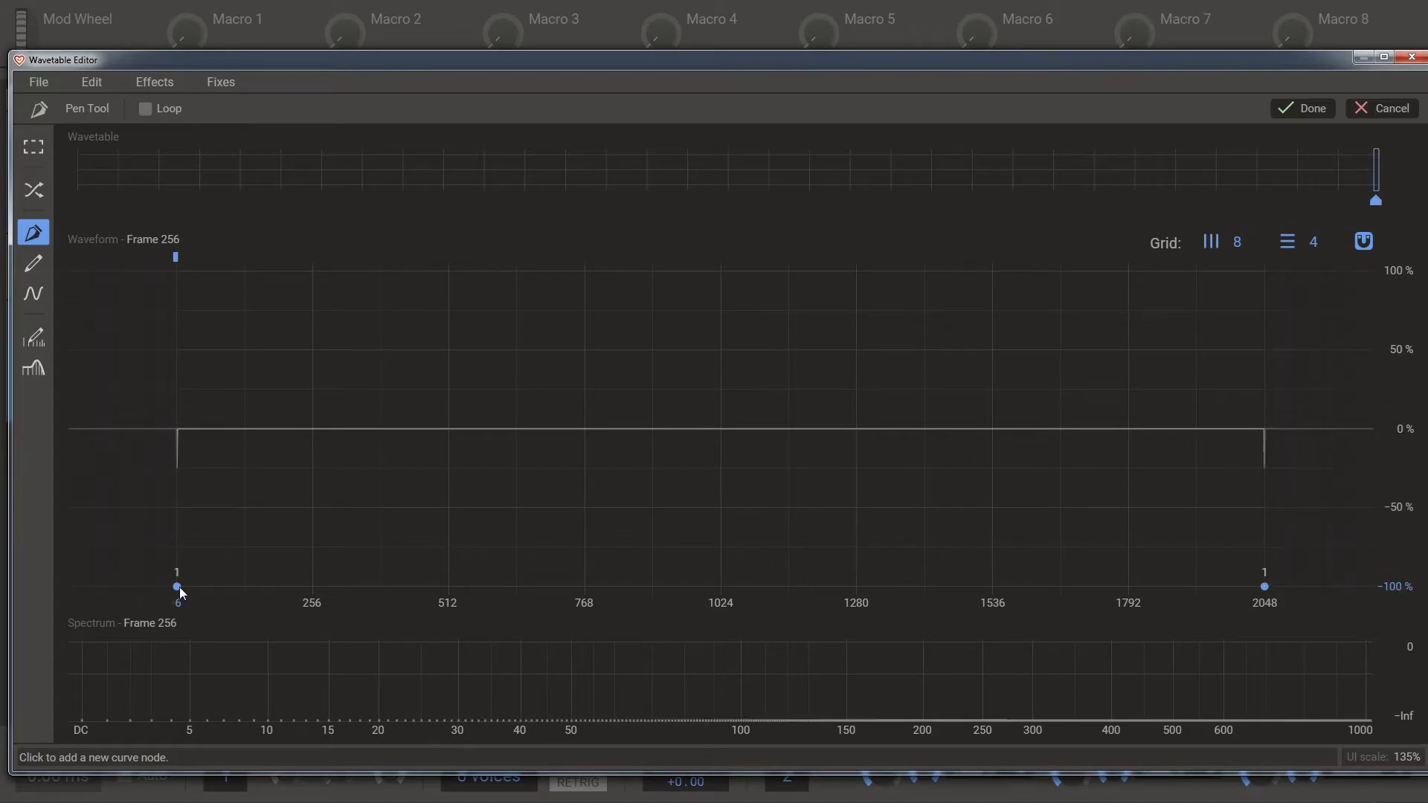
{"action": "left_click", "coordinate": [721, 271]}
{"action": "left_click", "coordinate": [1264, 587]}
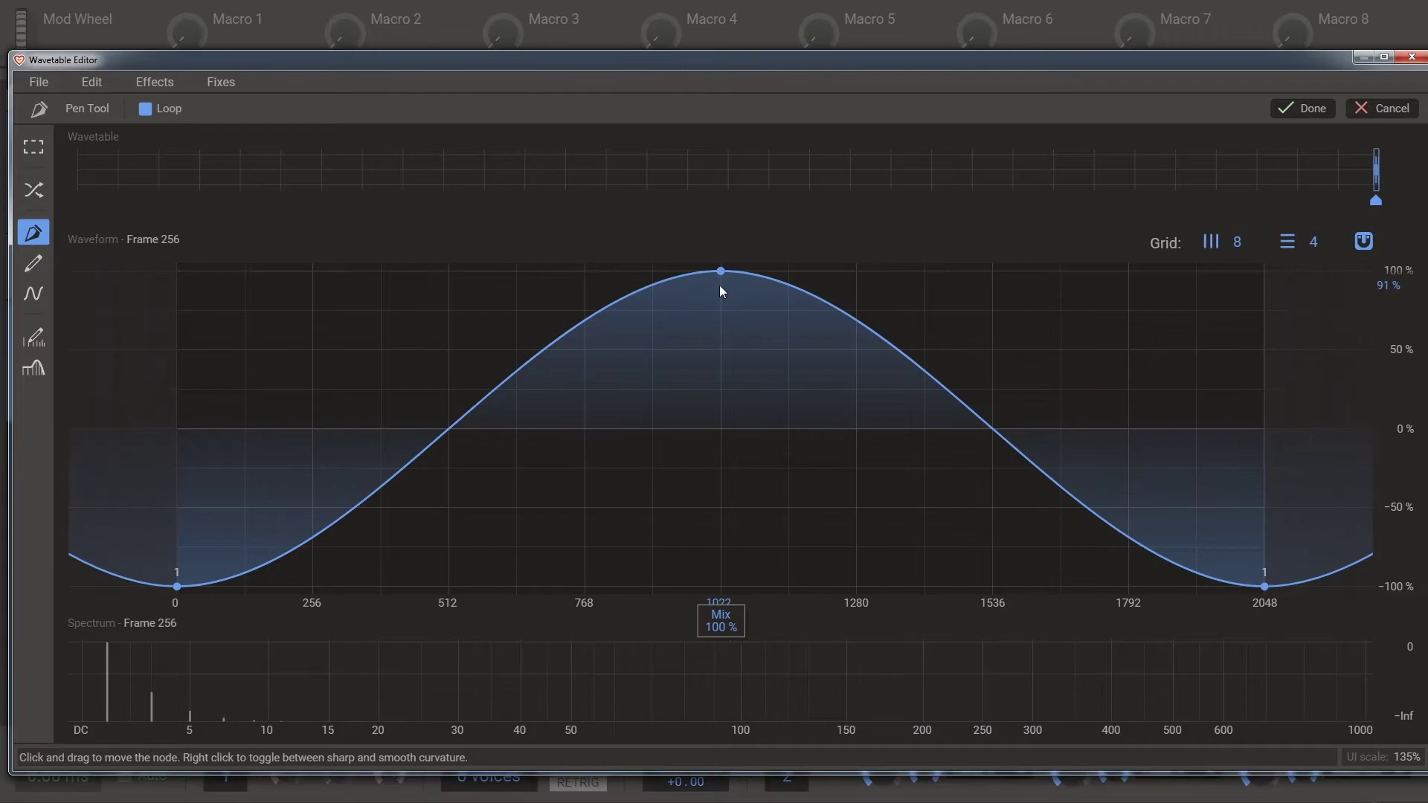
{"action": "right_click", "coordinate": [718, 273]}
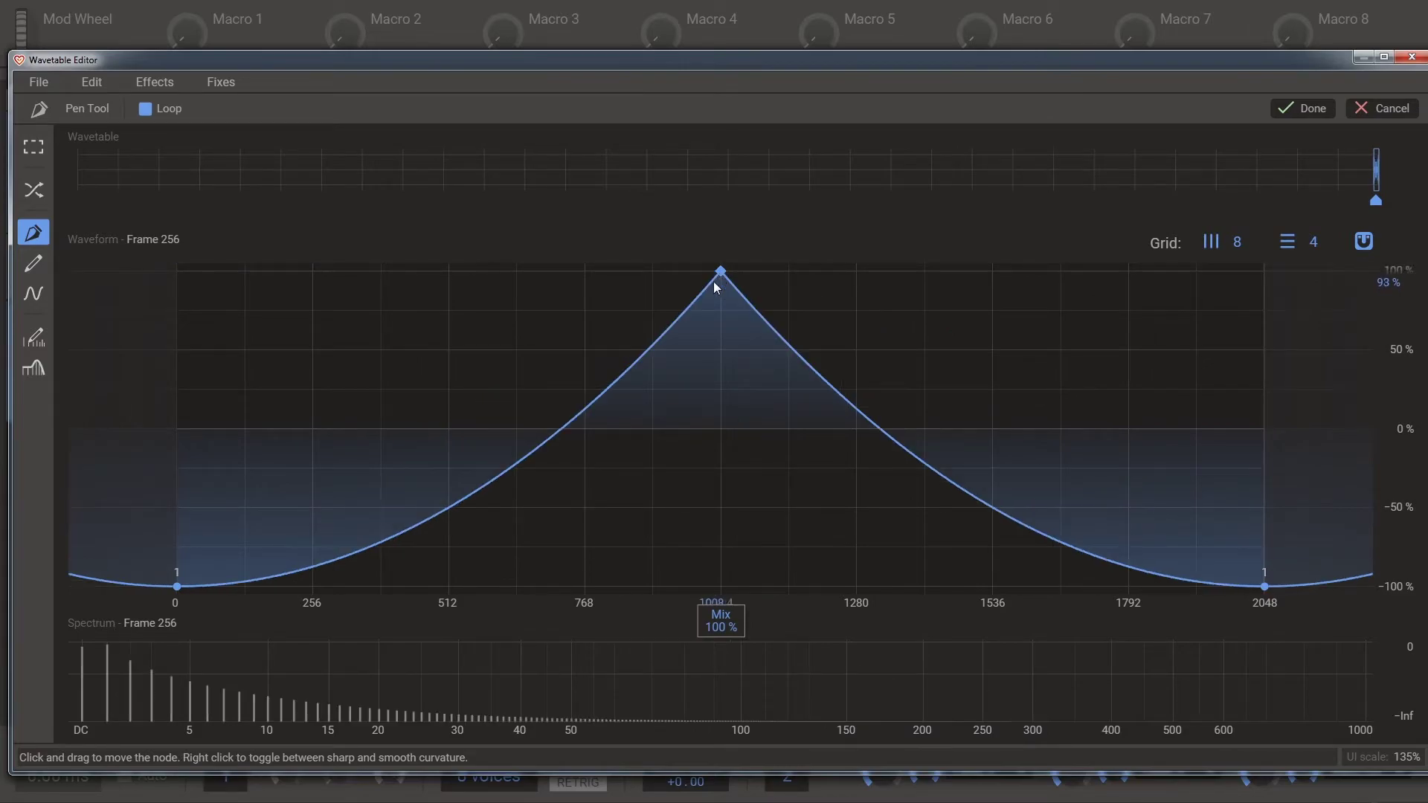
{"action": "right_click", "coordinate": [173, 586]}
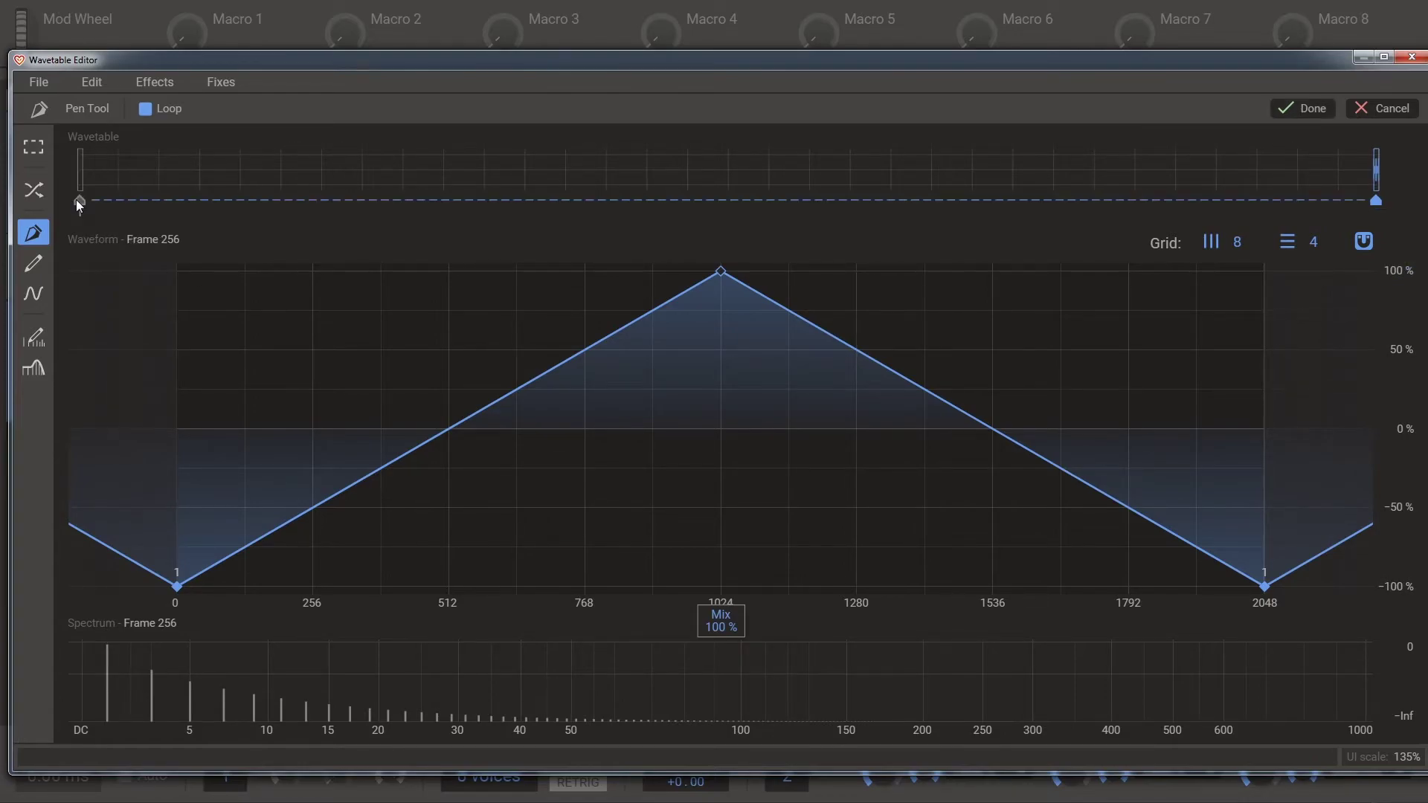
Reshape frame 1 into a saw ramp from −100% at 0 to 100% at 2048 and commit it
{"action": "left_click", "coordinate": [78, 201]}
{"action": "mouse_move", "coordinate": [723, 271]}
{"action": "left_mouse_down"}
{"action": "mouse_move", "coordinate": [721, 410]}
{"action": "mouse_move", "coordinate": [757, 429]}
{"action": "left_mouse_up"}
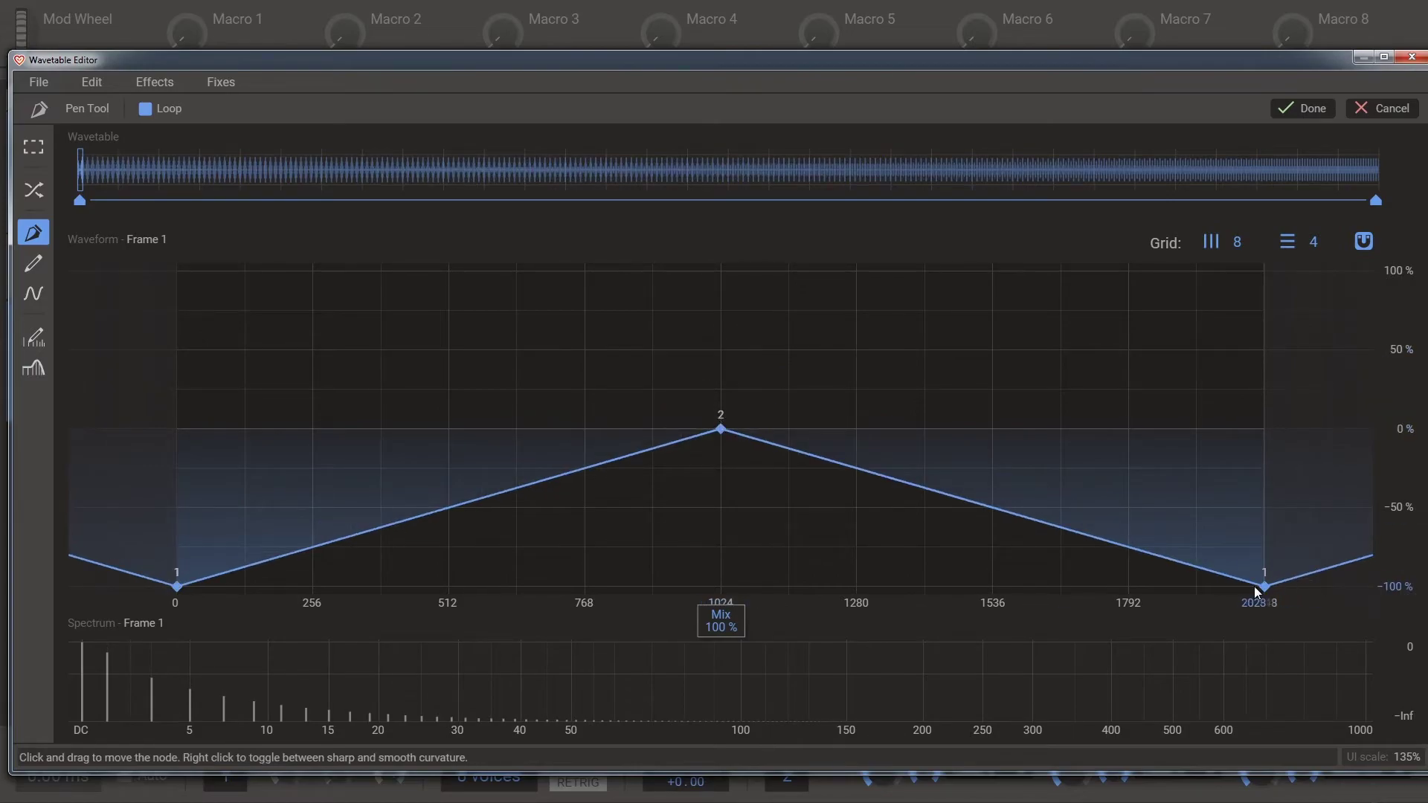
{"action": "left_click_drag", "start_coordinate": [1257, 592], "coordinate": [1238, 256]}
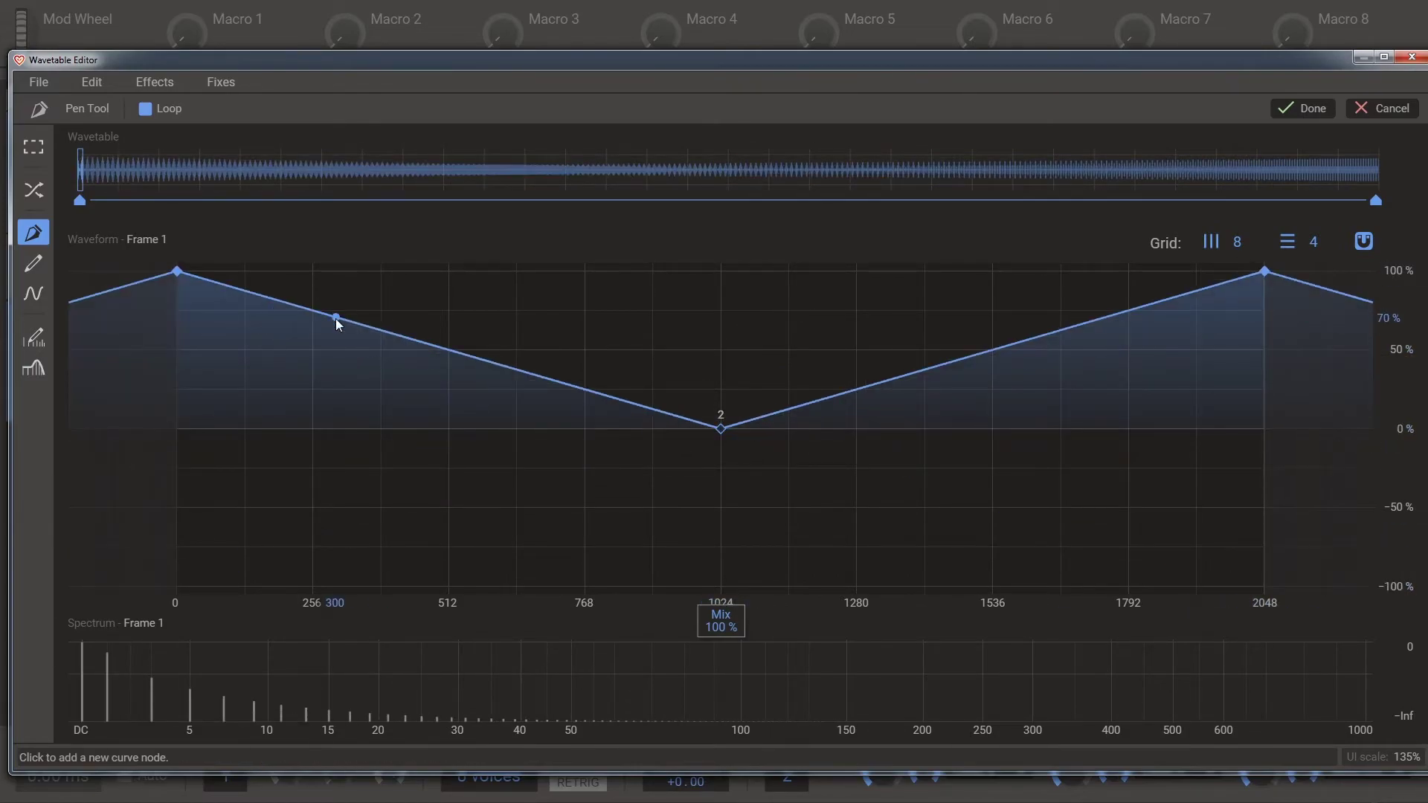
{"action": "left_click", "coordinate": [309, 310]}
{"action": "left_click_drag", "start_coordinate": [310, 310], "coordinate": [176, 587]}
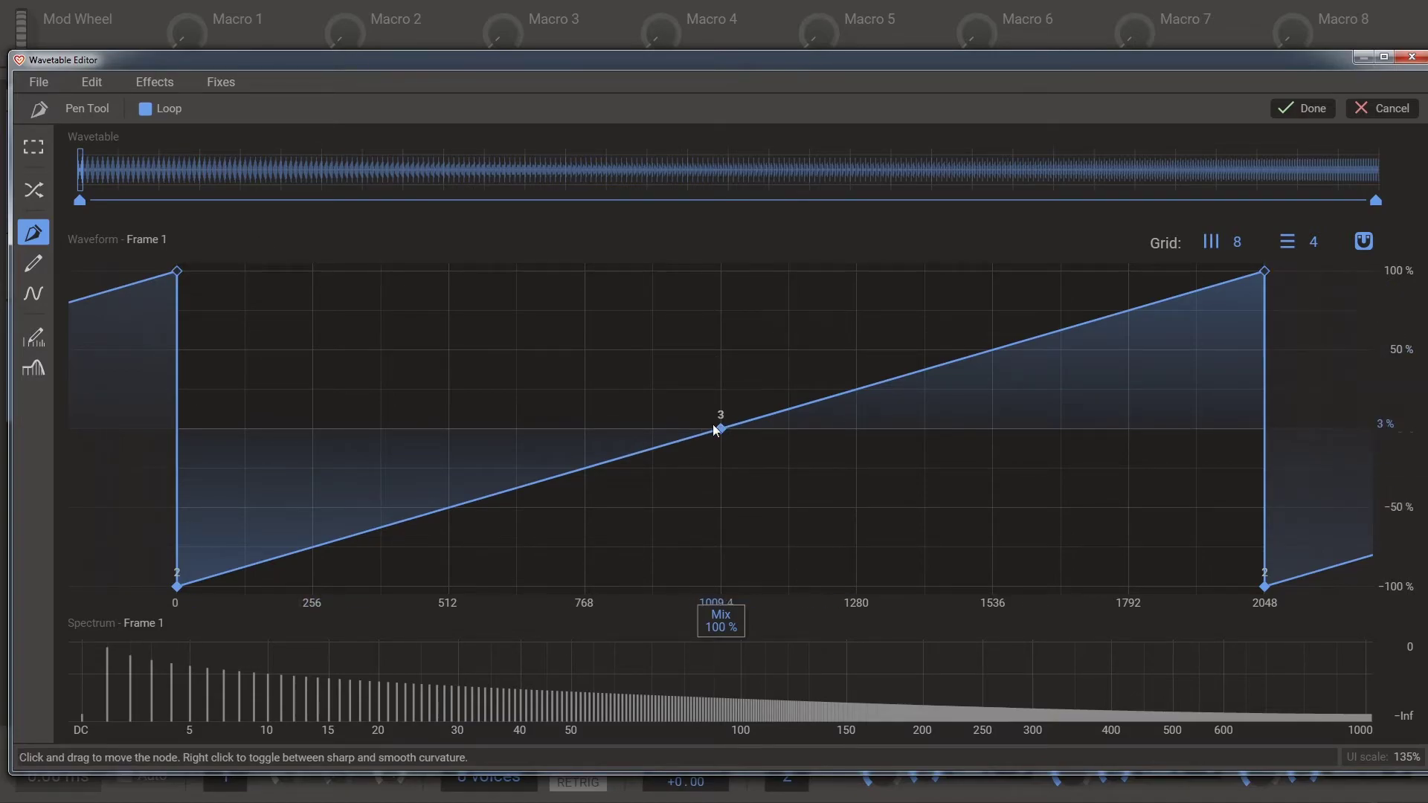
{"action": "mouse_move", "coordinate": [720, 428]}
{"action": "left_mouse_down"}
{"action": "mouse_move", "coordinate": [1051, 355]}
{"action": "mouse_move", "coordinate": [1261, 273]}
{"action": "mouse_move", "coordinate": [222, 574]}
{"action": "mouse_move", "coordinate": [174, 395]}
{"action": "mouse_move", "coordinate": [184, 466]}
{"action": "mouse_move", "coordinate": [712, 428]}
{"action": "left_mouse_up"}
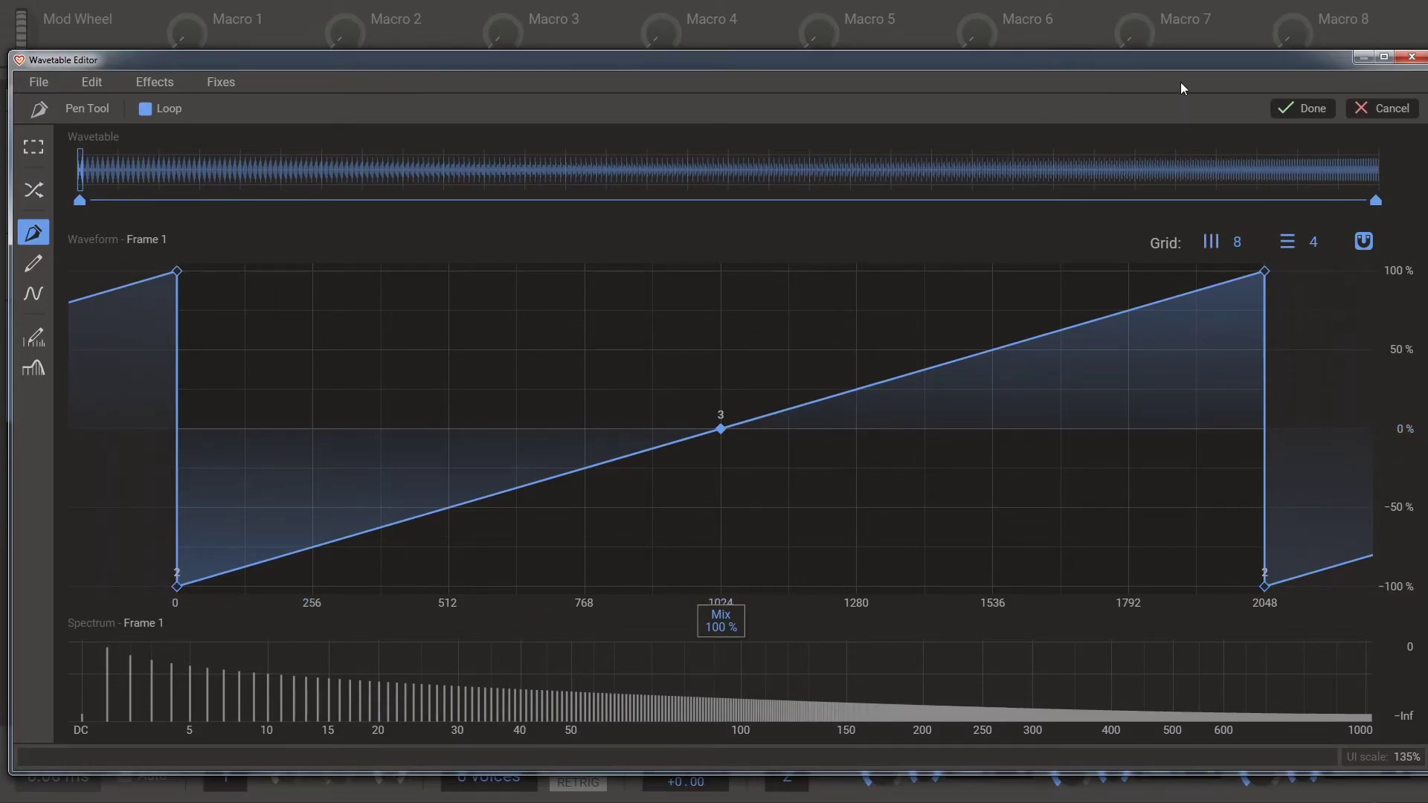
{"action": "left_click", "coordinate": [1311, 109]}
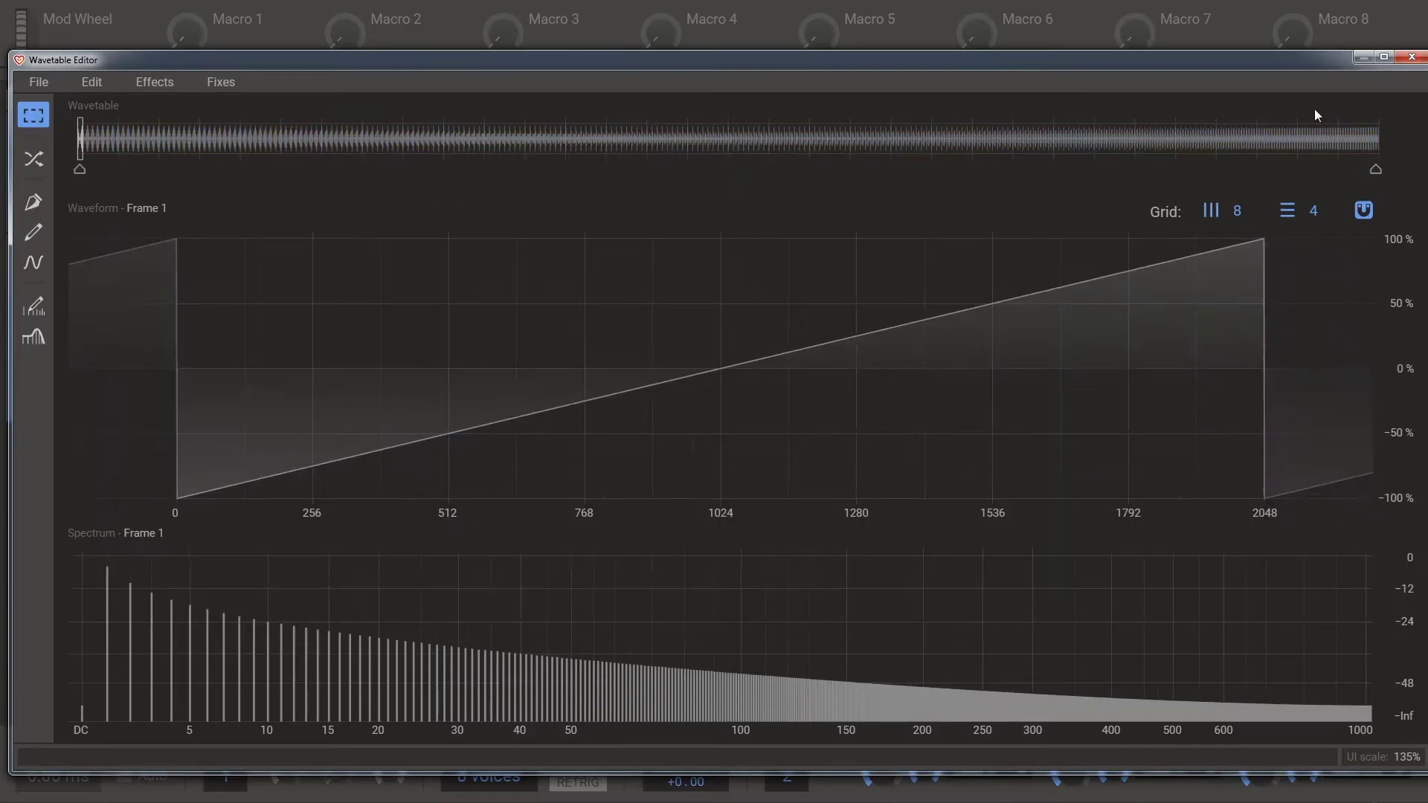
Route oscillator 2 to oscillator 1's Phase and set oscillator 1's Harmonic to ×0.000
{"action": "left_click", "coordinate": [1411, 57]}
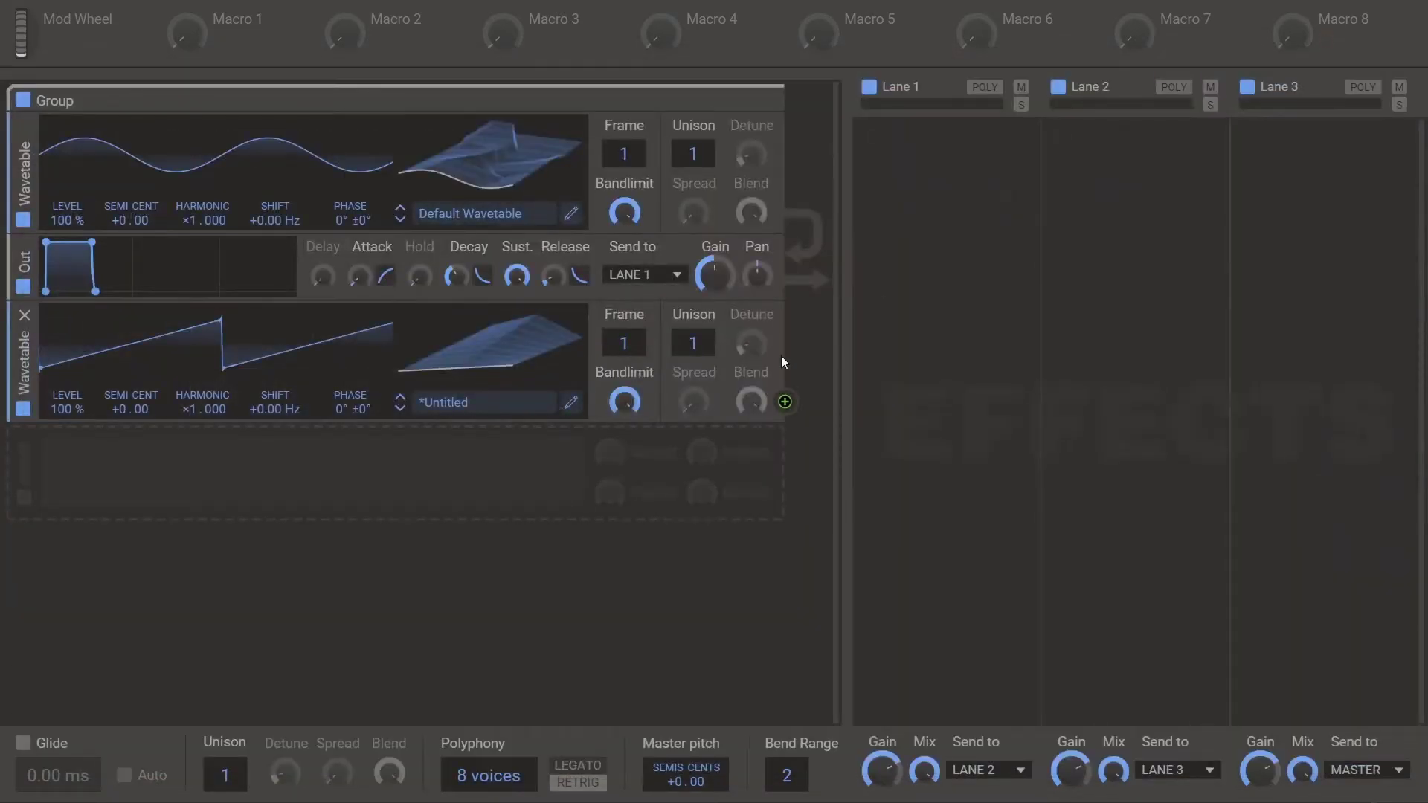
{"action": "left_click_drag", "start_coordinate": [786, 403], "coordinate": [346, 554]}
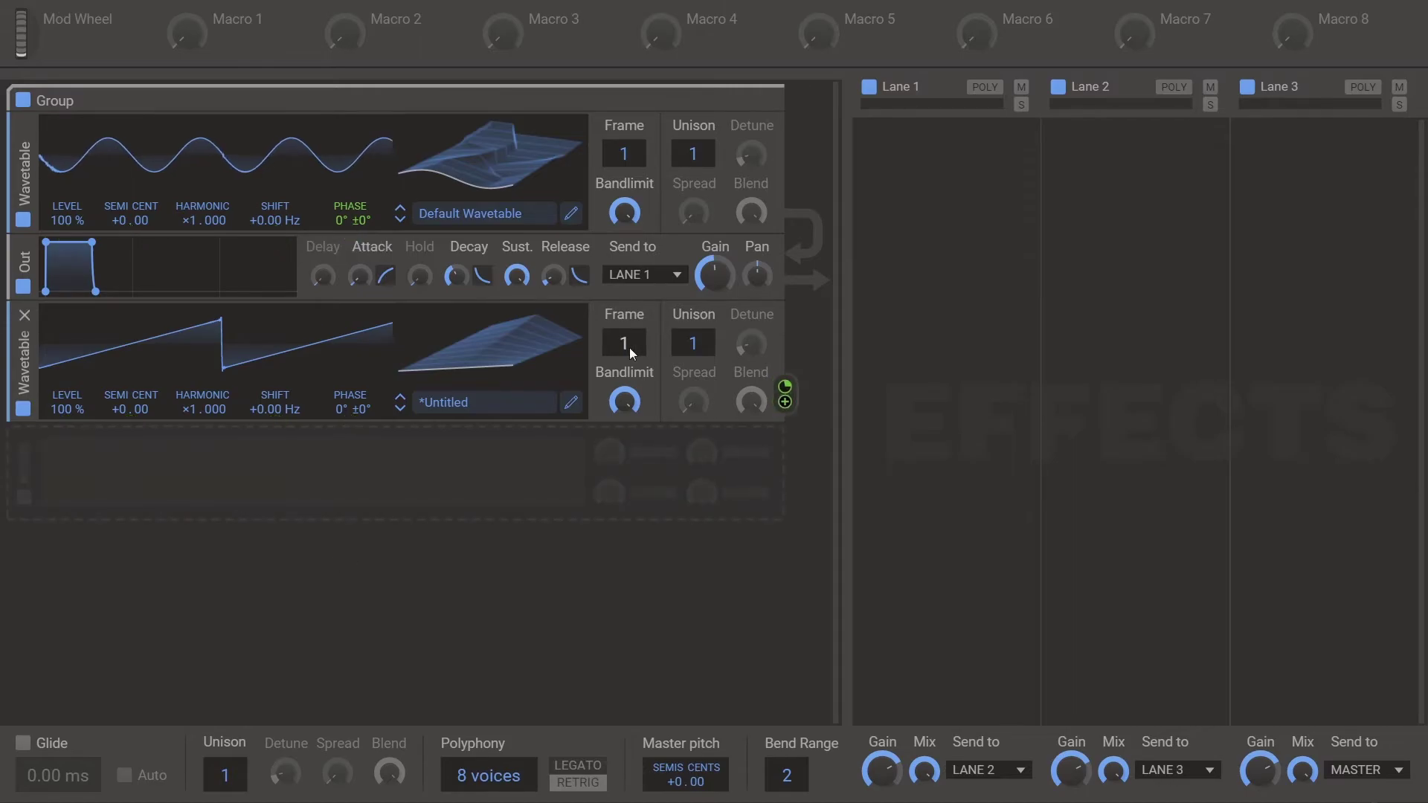
{"action": "left_click_drag", "start_coordinate": [629, 346], "coordinate": [629, 157]}
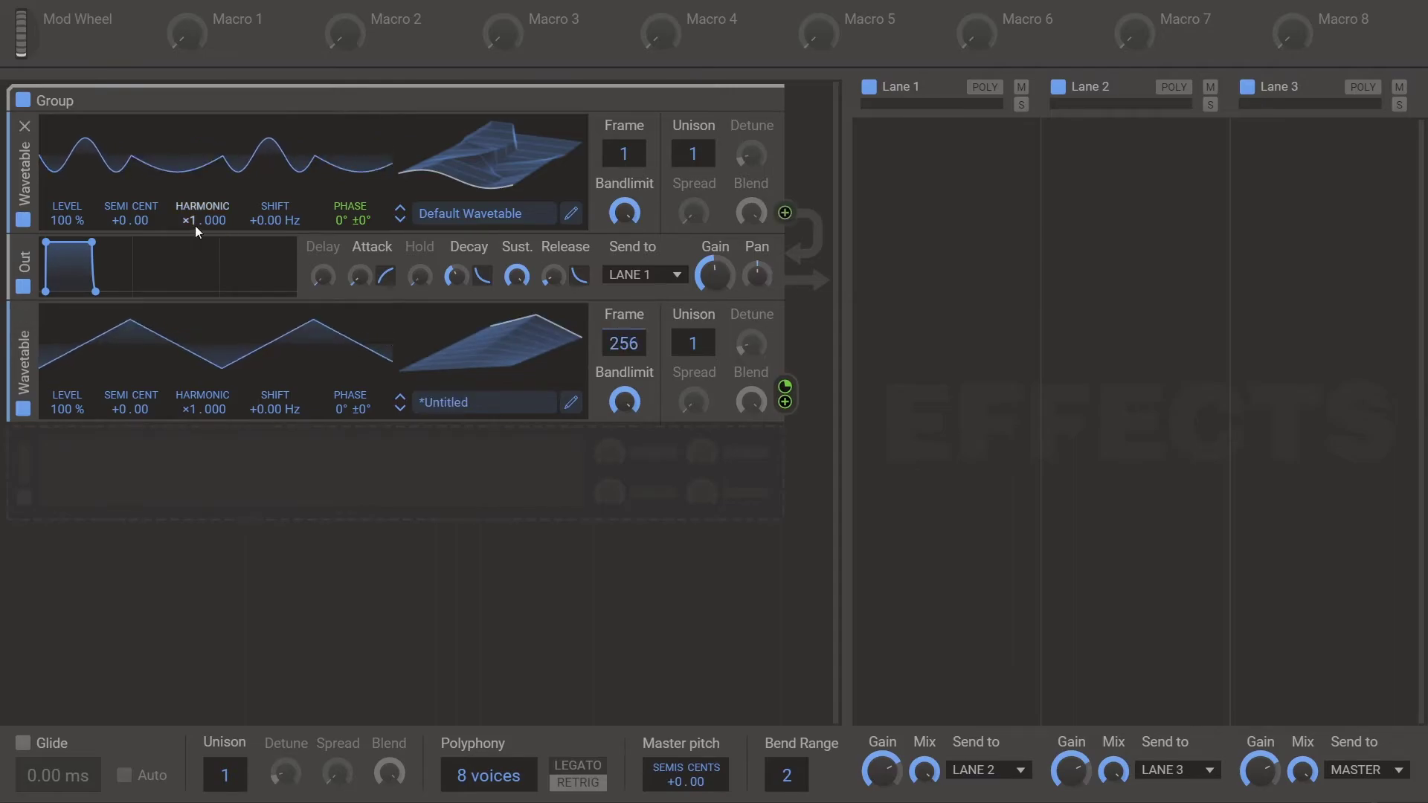
{"action": "left_click_drag", "start_coordinate": [189, 220], "coordinate": [190, 231]}
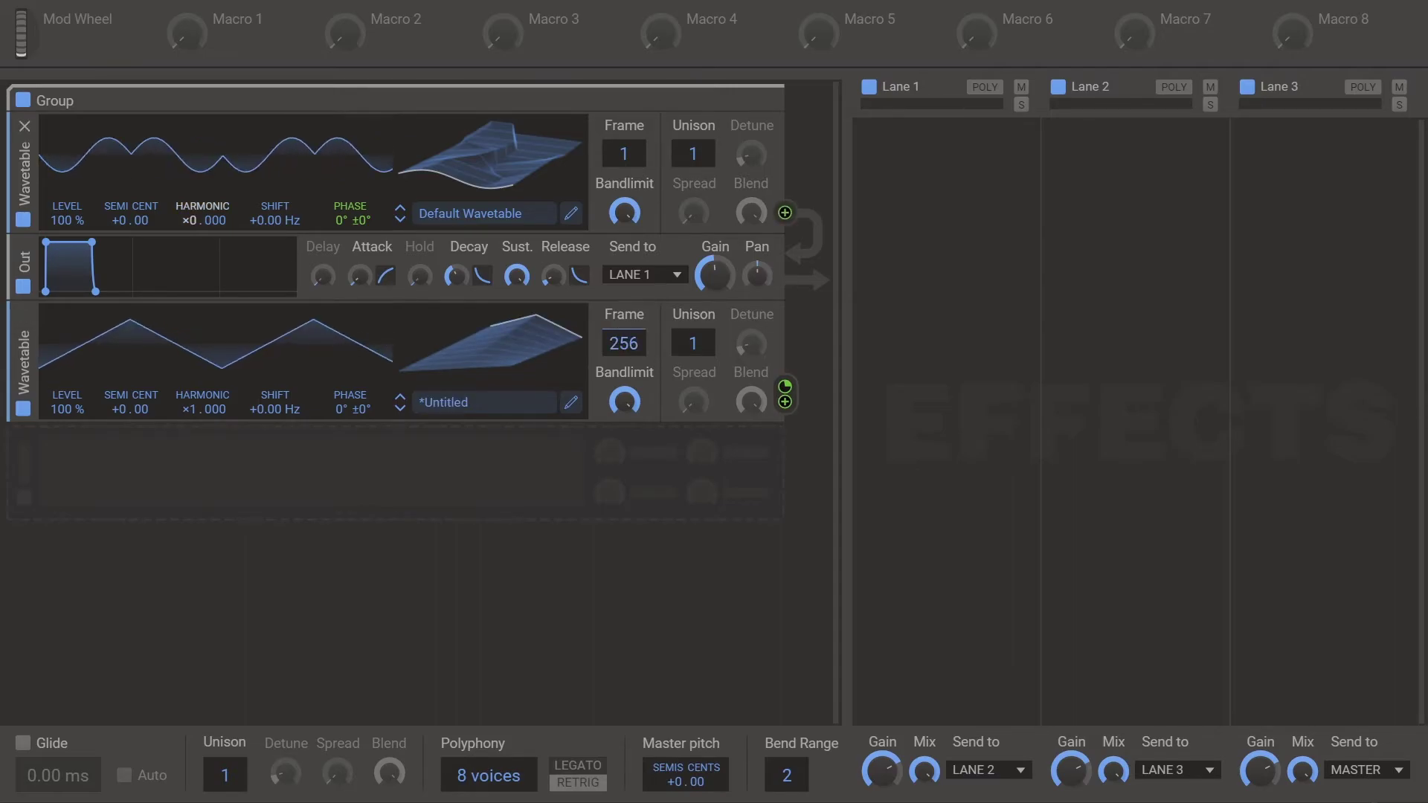
{"action": "mouse_move", "coordinate": [629, 344]}
{"action": "left_mouse_down"}
{"action": "mouse_move", "coordinate": [629, 534]}
{"action": "mouse_move", "coordinate": [629, 344]}
{"action": "left_mouse_up"}
Map Macro 1 to oscillator 2's Frame and turn it fully up to 100%
{"action": "mouse_move", "coordinate": [186, 46]}
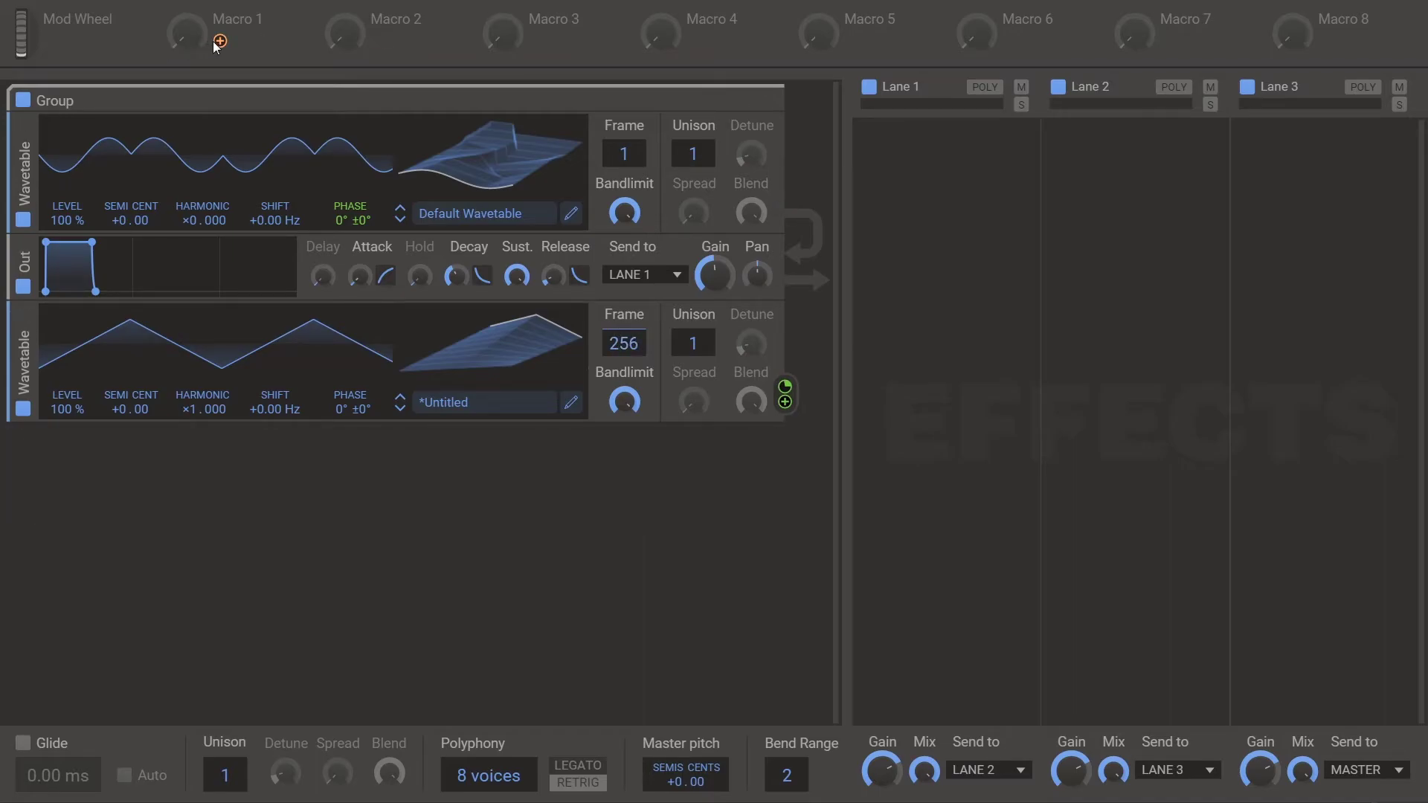
{"action": "left_click_drag", "start_coordinate": [215, 43], "coordinate": [623, 376]}
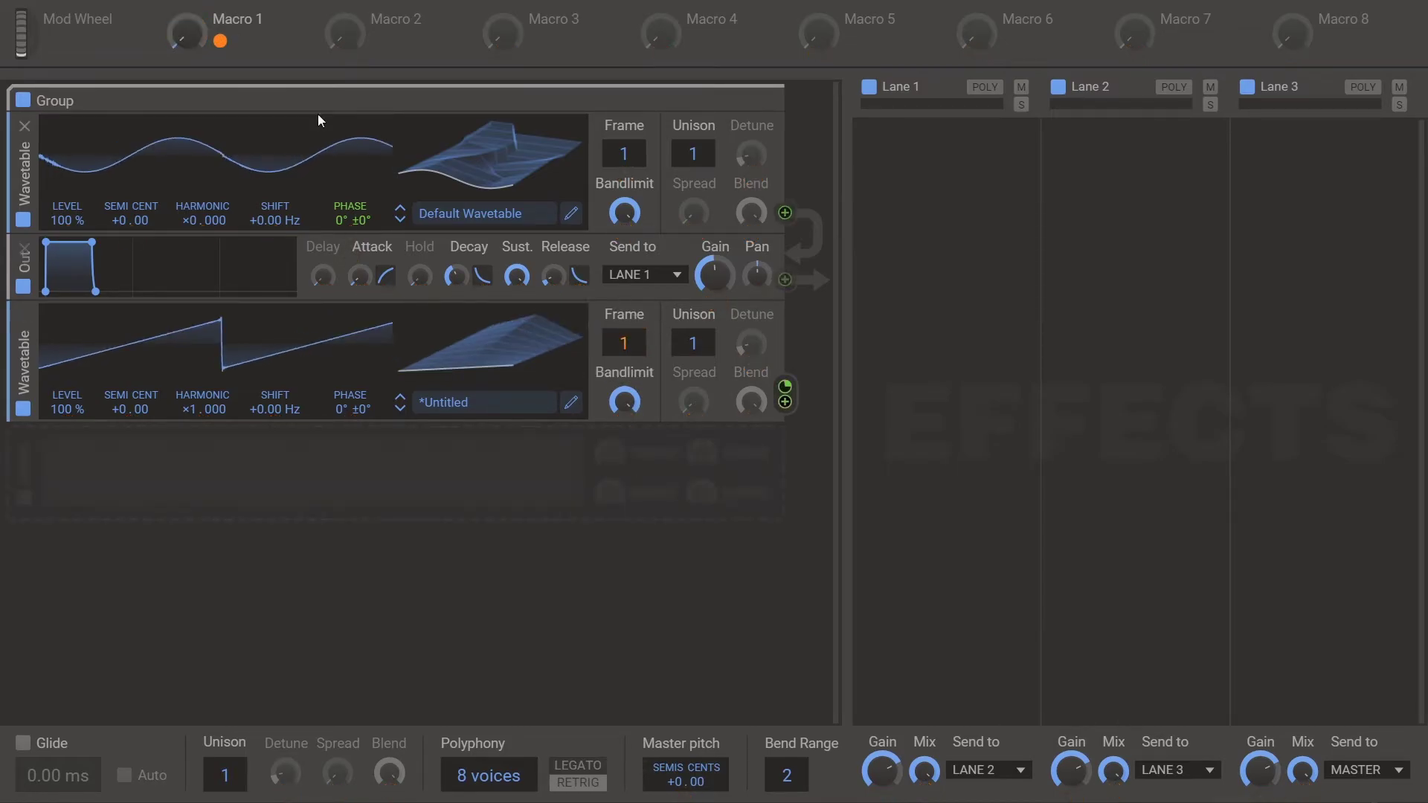
{"action": "left_click_drag", "start_coordinate": [192, 40], "coordinate": [192, 10]}
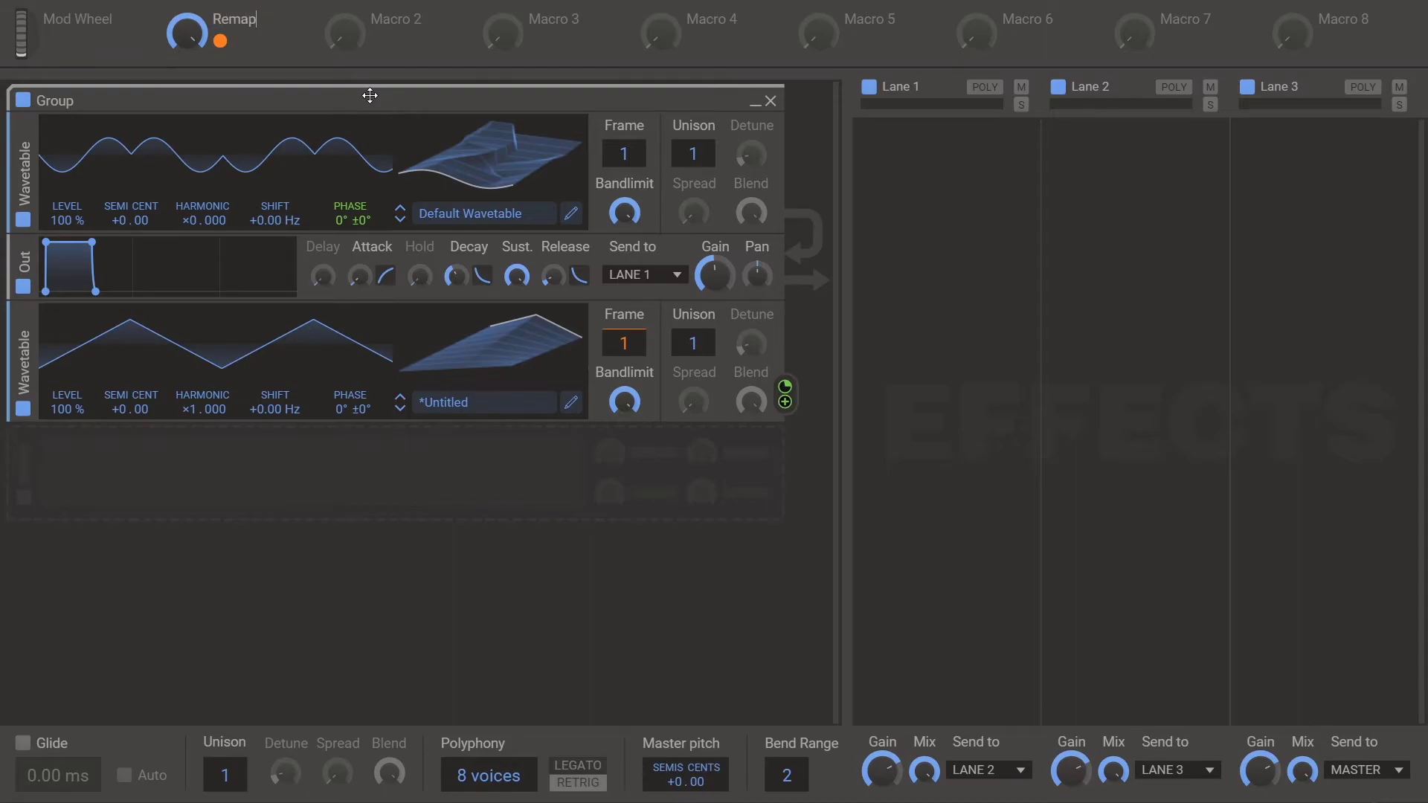
Add a third wavetable oscillator to the group
{"action": "left_click", "coordinate": [414, 485]}
{"action": "left_click", "coordinate": [469, 631]}
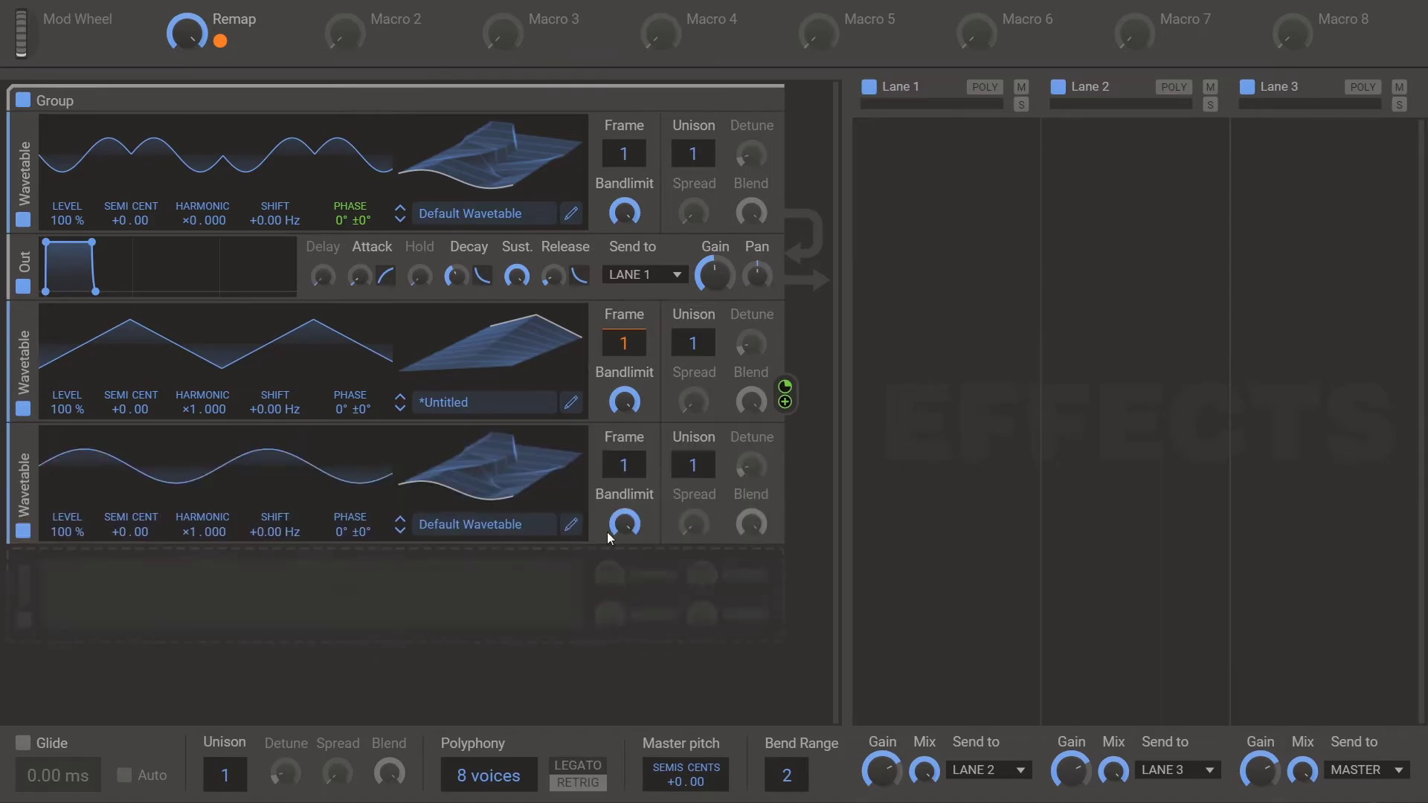
{"action": "left_click", "coordinate": [571, 525]}
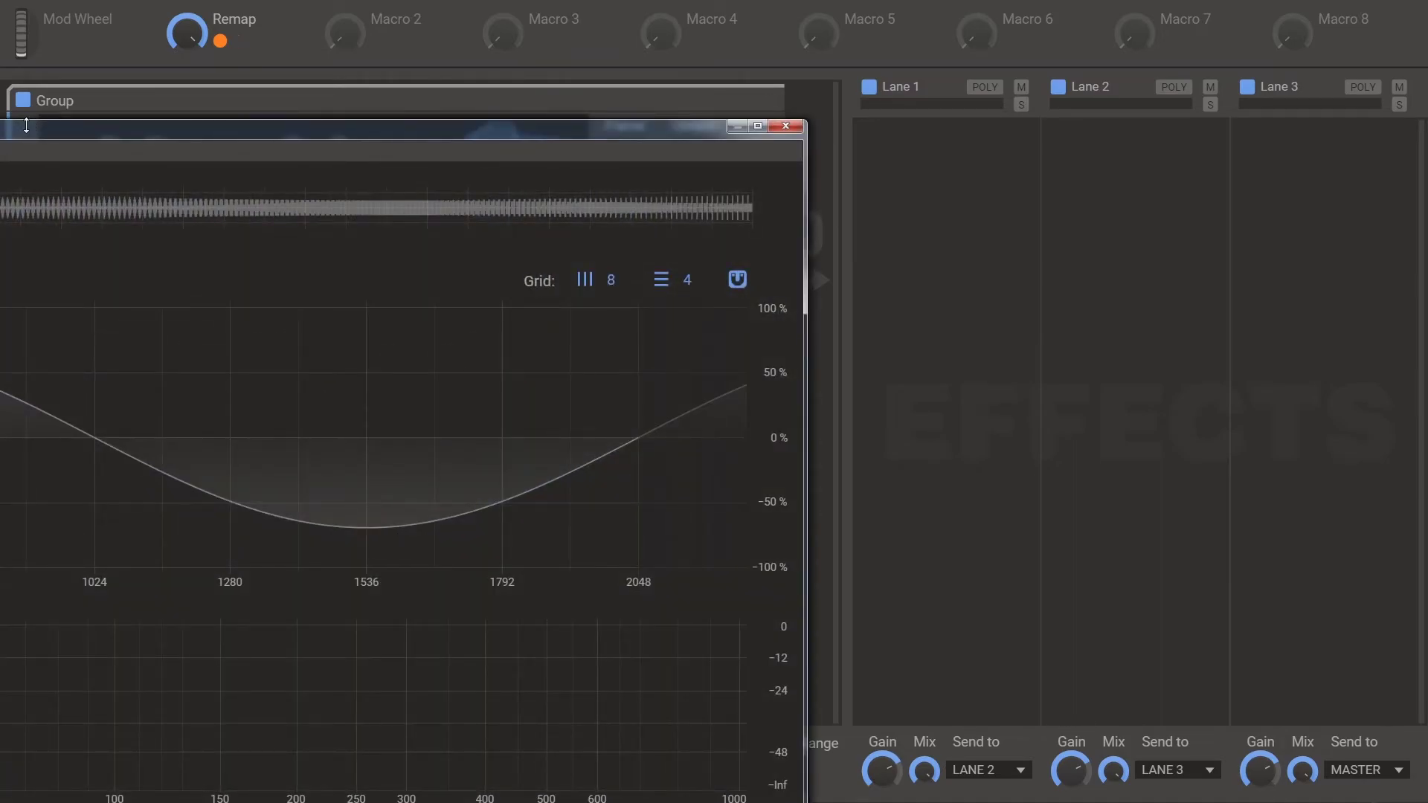
{"action": "left_click_drag", "start_coordinate": [26, 125], "coordinate": [636, 46]}
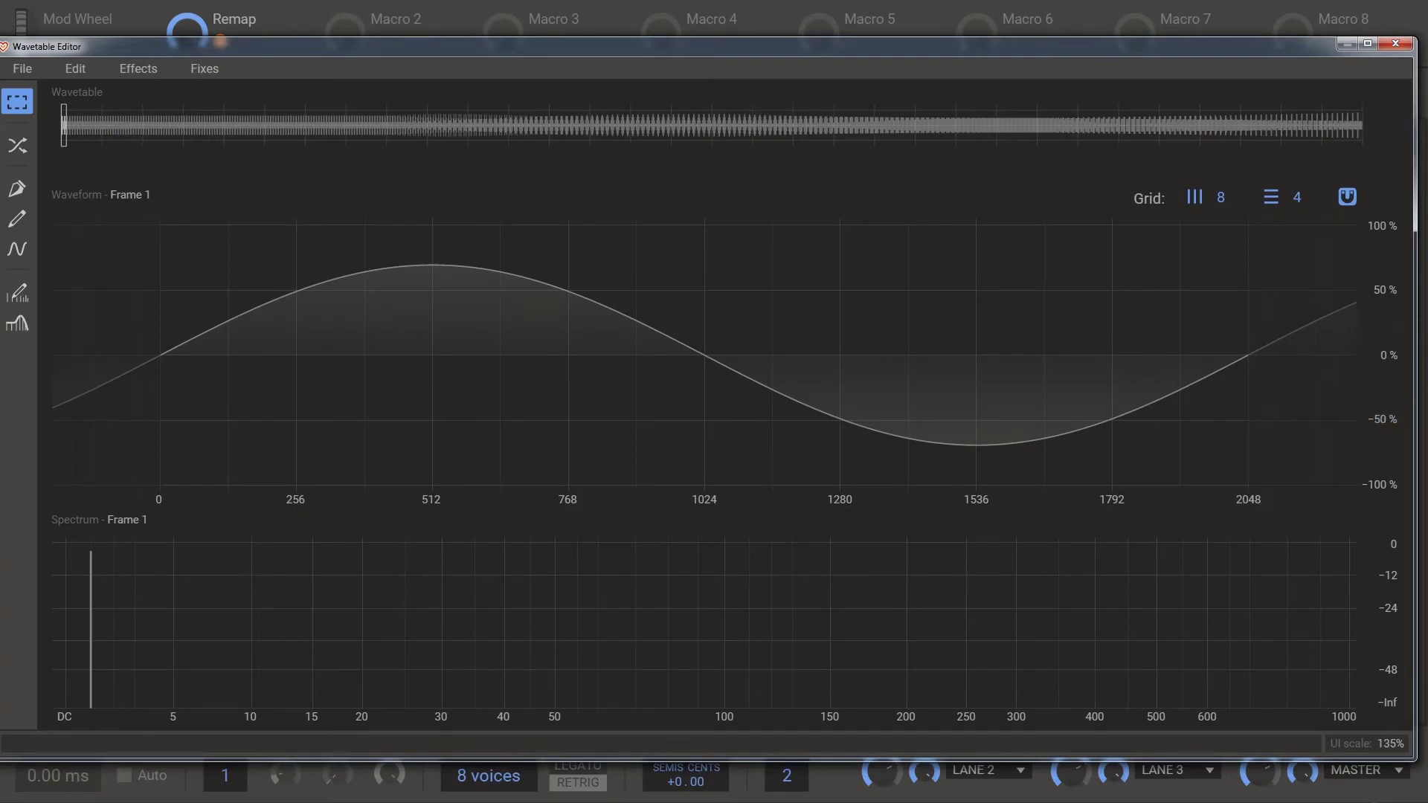
{"action": "left_click", "coordinate": [1395, 43]}
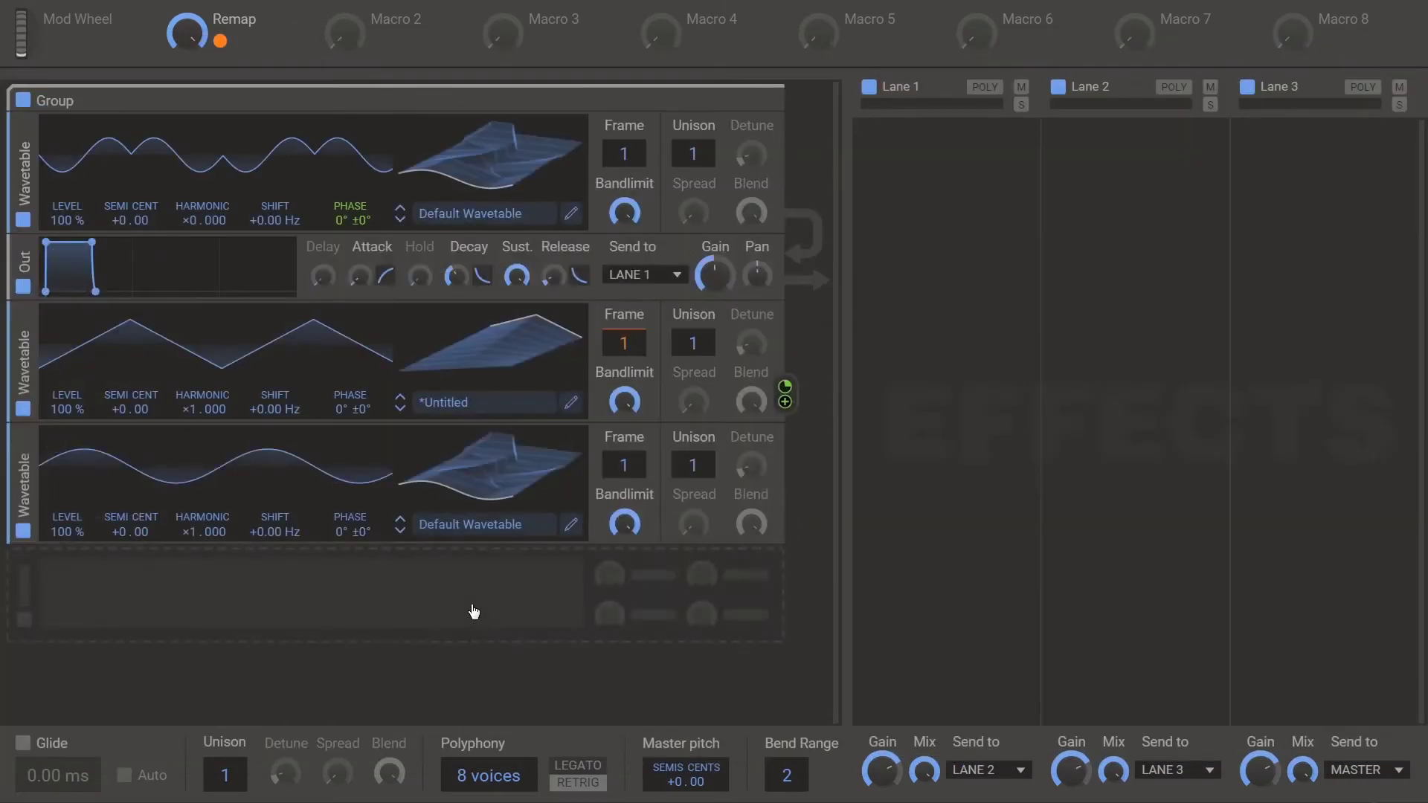
Load the User > Flip wavetable into it and route it to the top oscillator's LEVEL
{"action": "left_click", "coordinate": [506, 525]}
{"action": "left_click", "coordinate": [643, 524]}
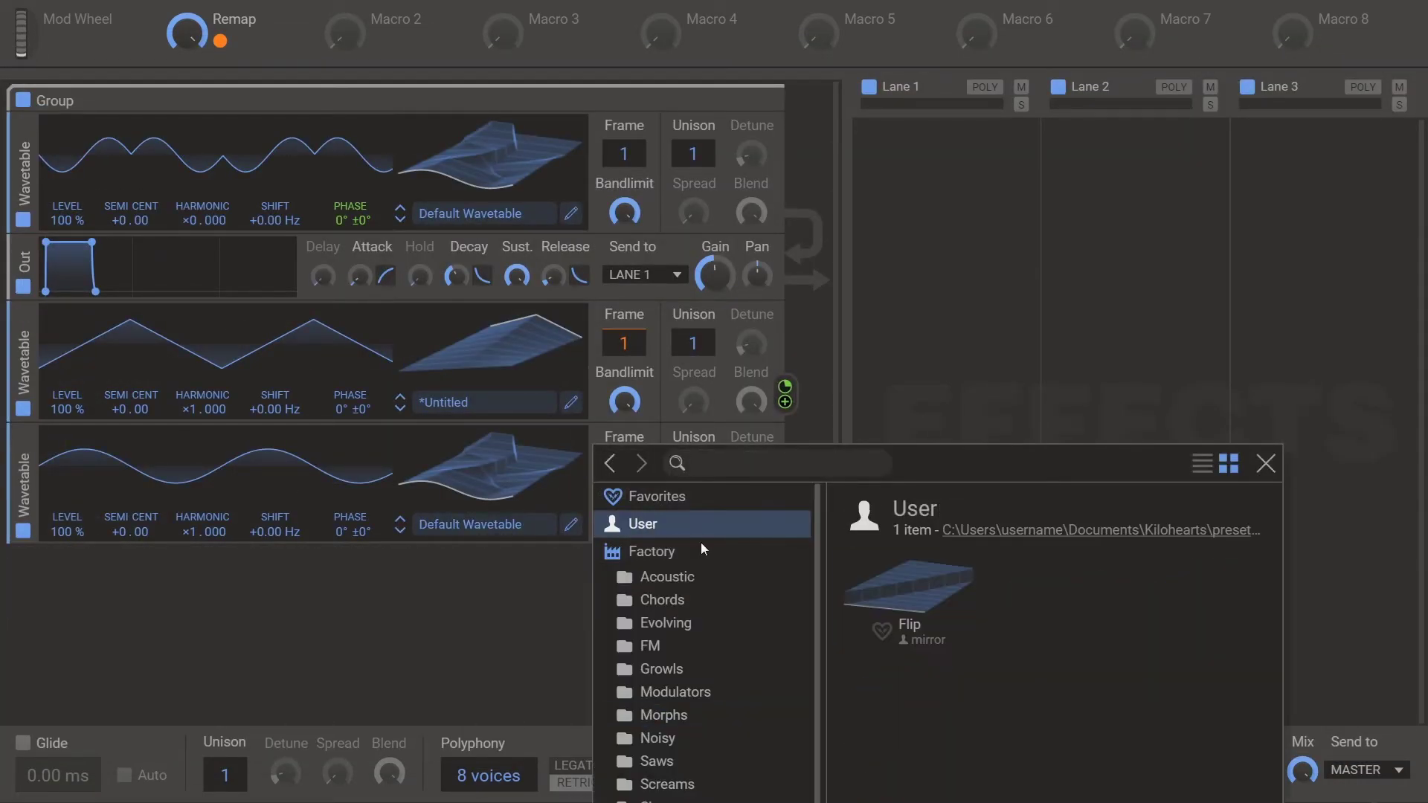
{"action": "double_click", "coordinate": [922, 595]}
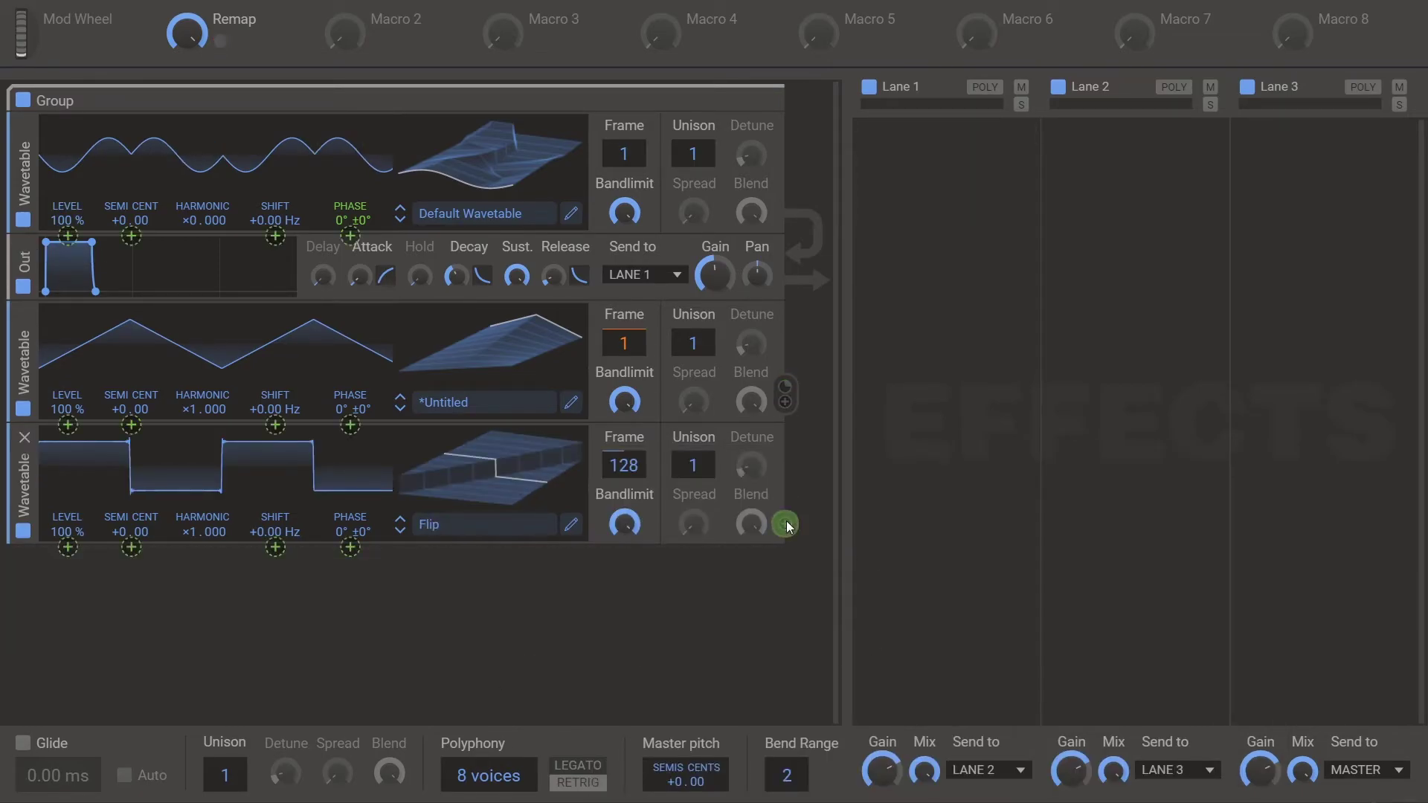
{"action": "left_click_drag", "start_coordinate": [786, 529], "coordinate": [67, 235]}
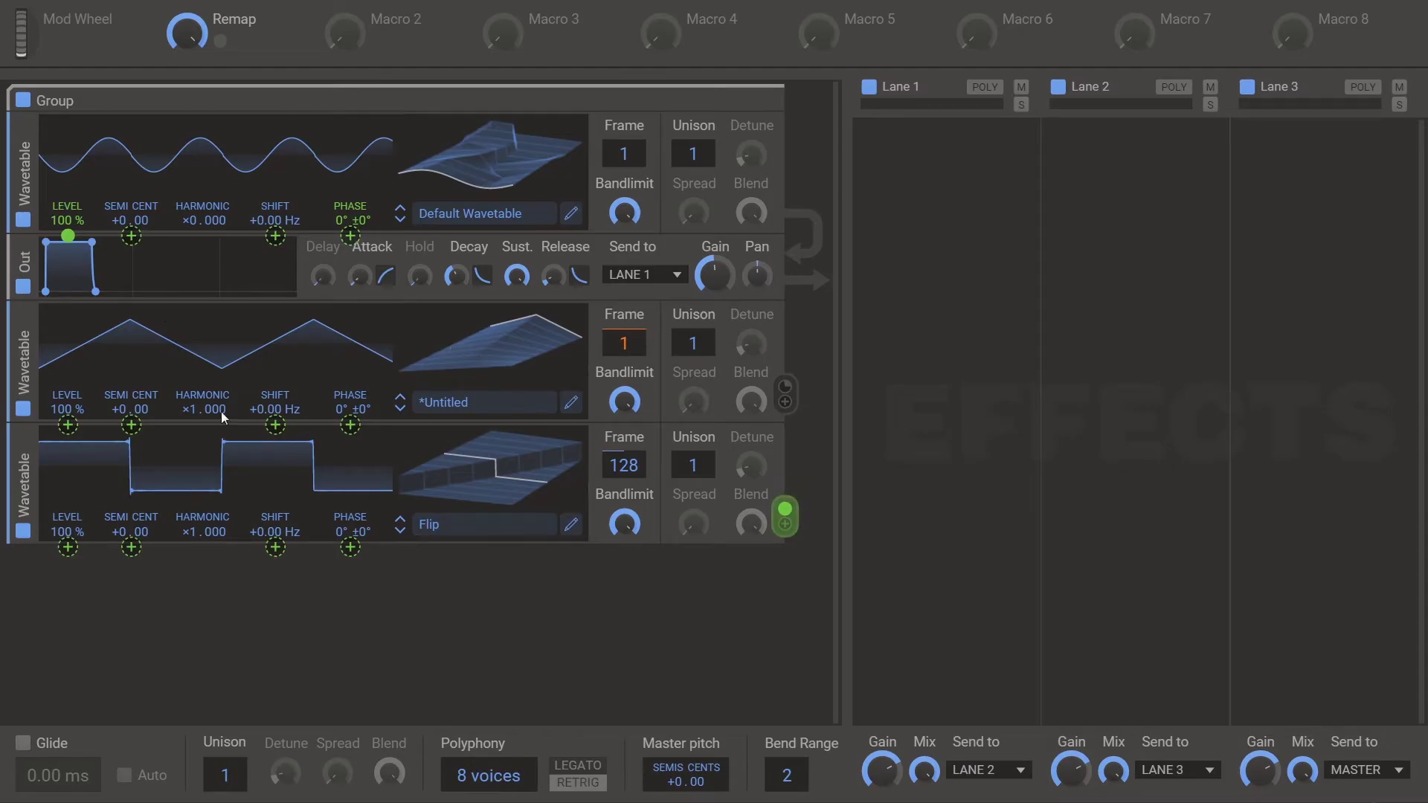
Connect the Remap macro to another modulation target at 100 % amount
{"action": "scroll", "coordinate": [188, 412], "scroll_direction": "up", "scroll_amount": 1}
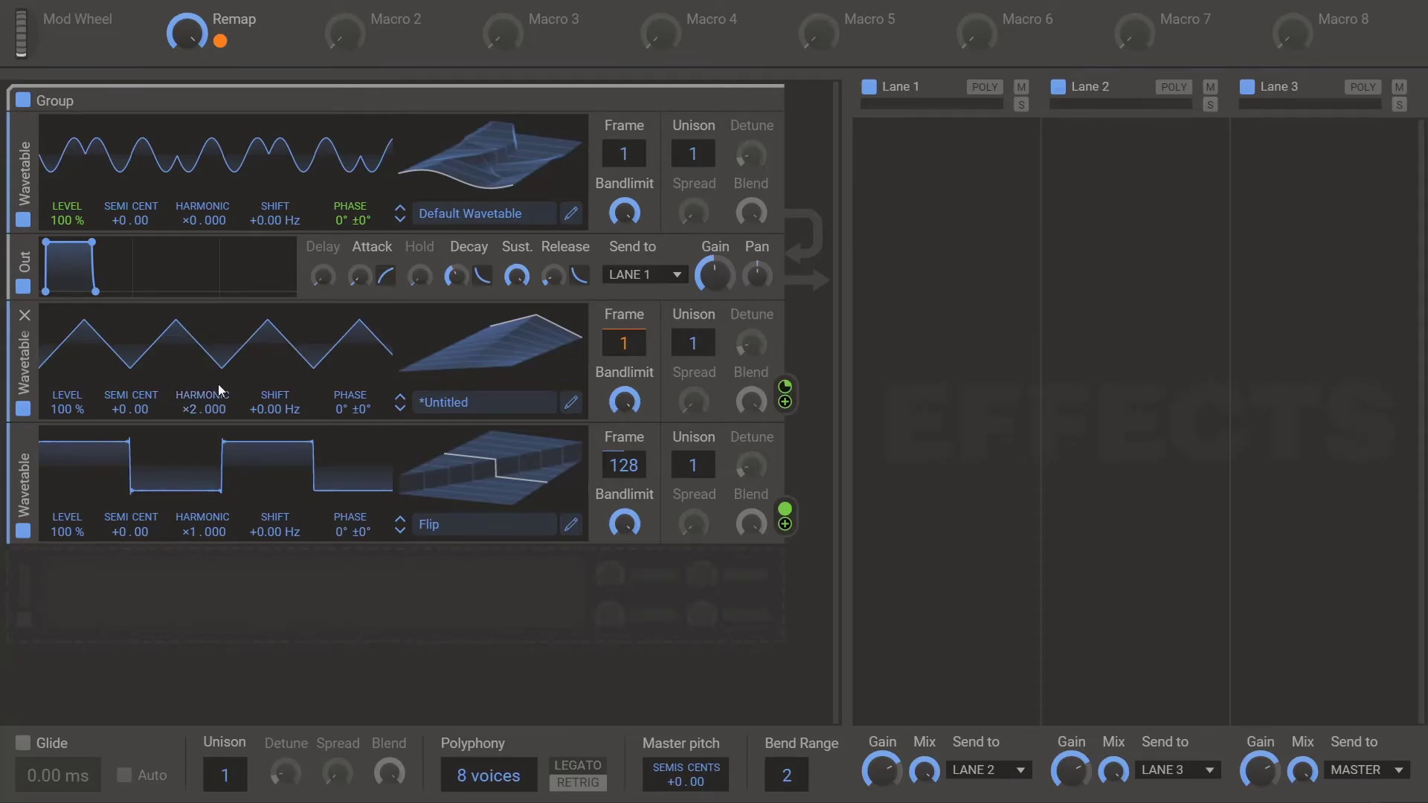
{"action": "left_click_drag", "start_coordinate": [221, 40], "coordinate": [145, 359]}
{"action": "left_click_drag", "start_coordinate": [190, 40], "coordinate": [194, 37]}
Set oscillator 3's frame to 192, oscillator 2's harmonic to ×4, and Remap to about 87 %
{"action": "left_click_drag", "start_coordinate": [623, 465], "coordinate": [623, 465]}
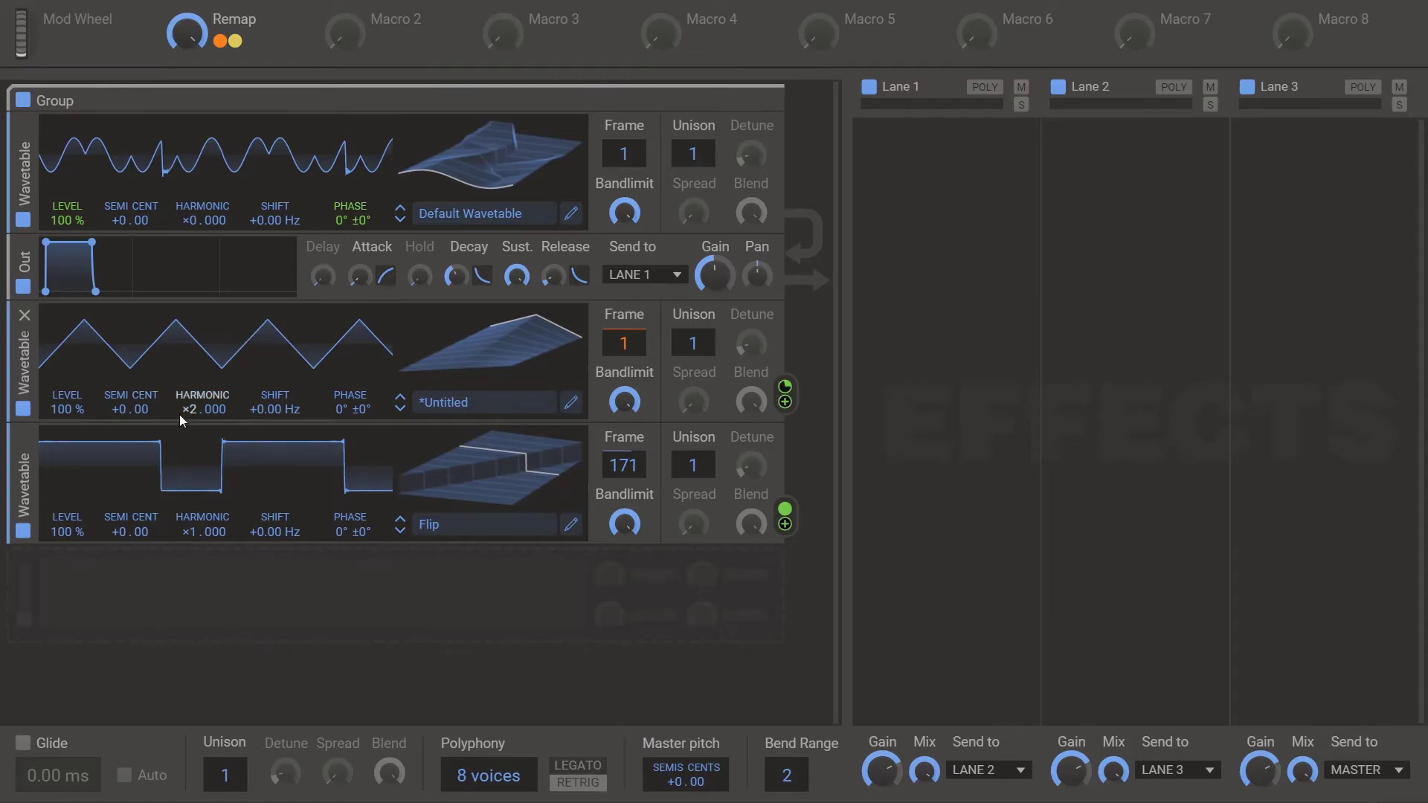
{"action": "left_click_drag", "start_coordinate": [202, 408], "coordinate": [203, 394]}
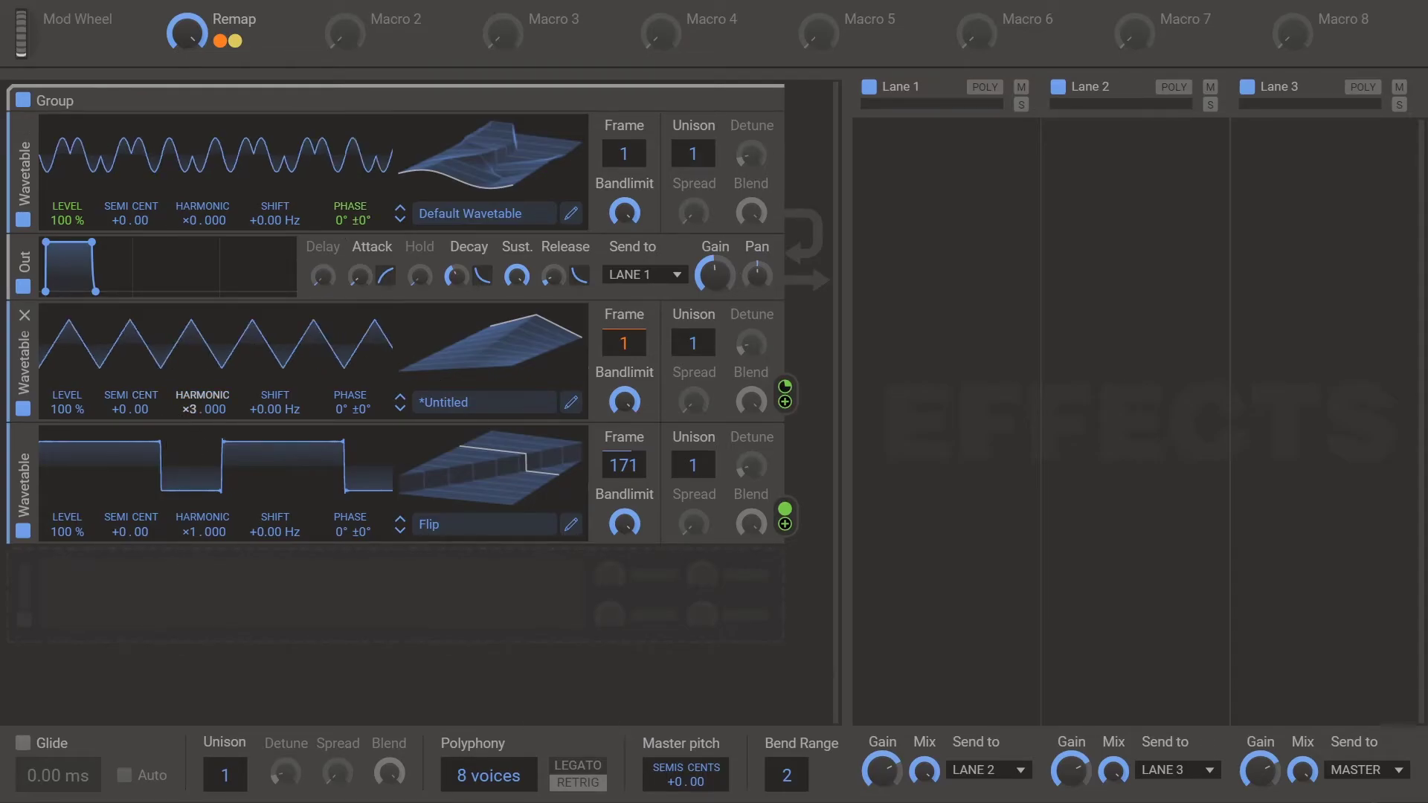
{"action": "mouse_move", "coordinate": [184, 38]}
{"action": "left_click_drag", "start_coordinate": [193, 412], "coordinate": [194, 400]}
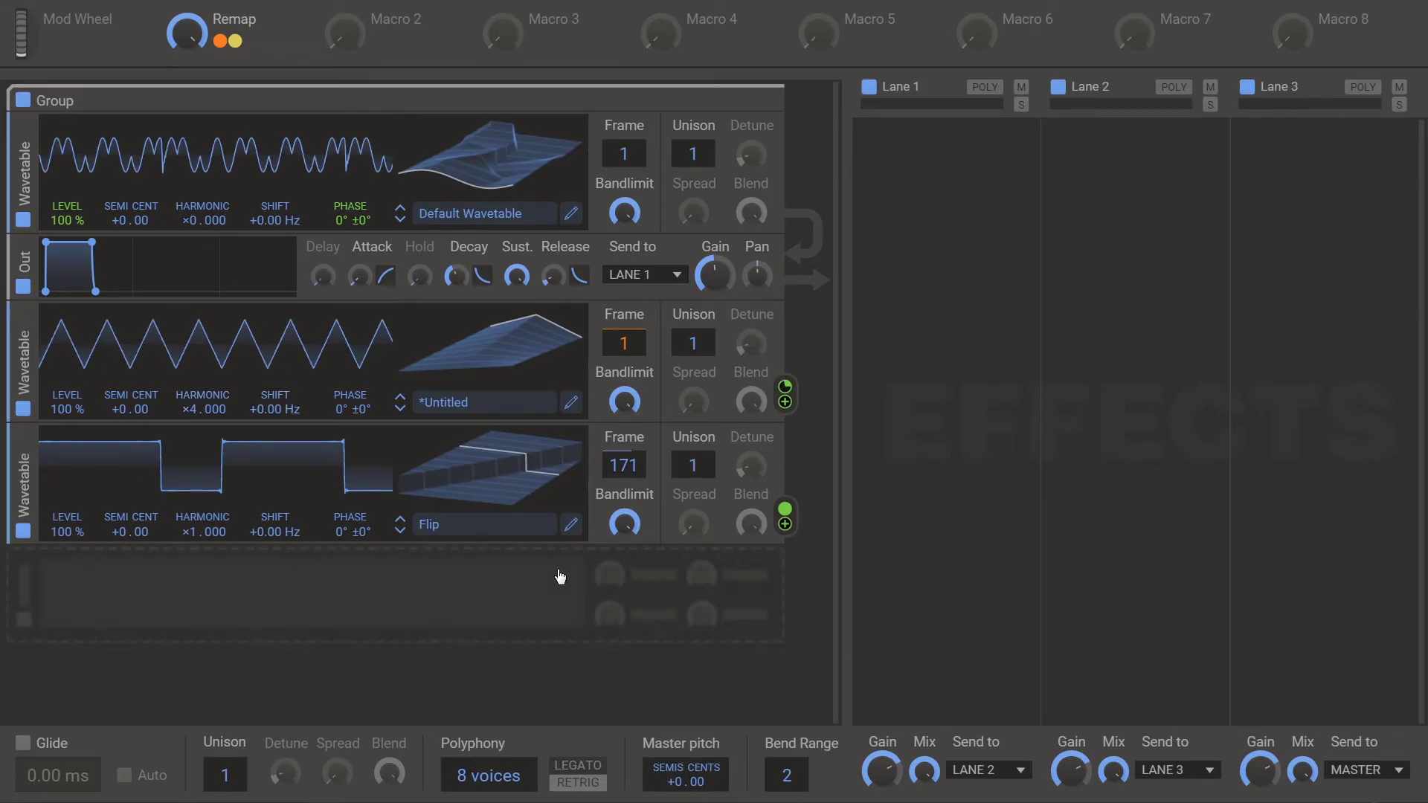
{"action": "left_click_drag", "start_coordinate": [629, 471], "coordinate": [629, 455]}
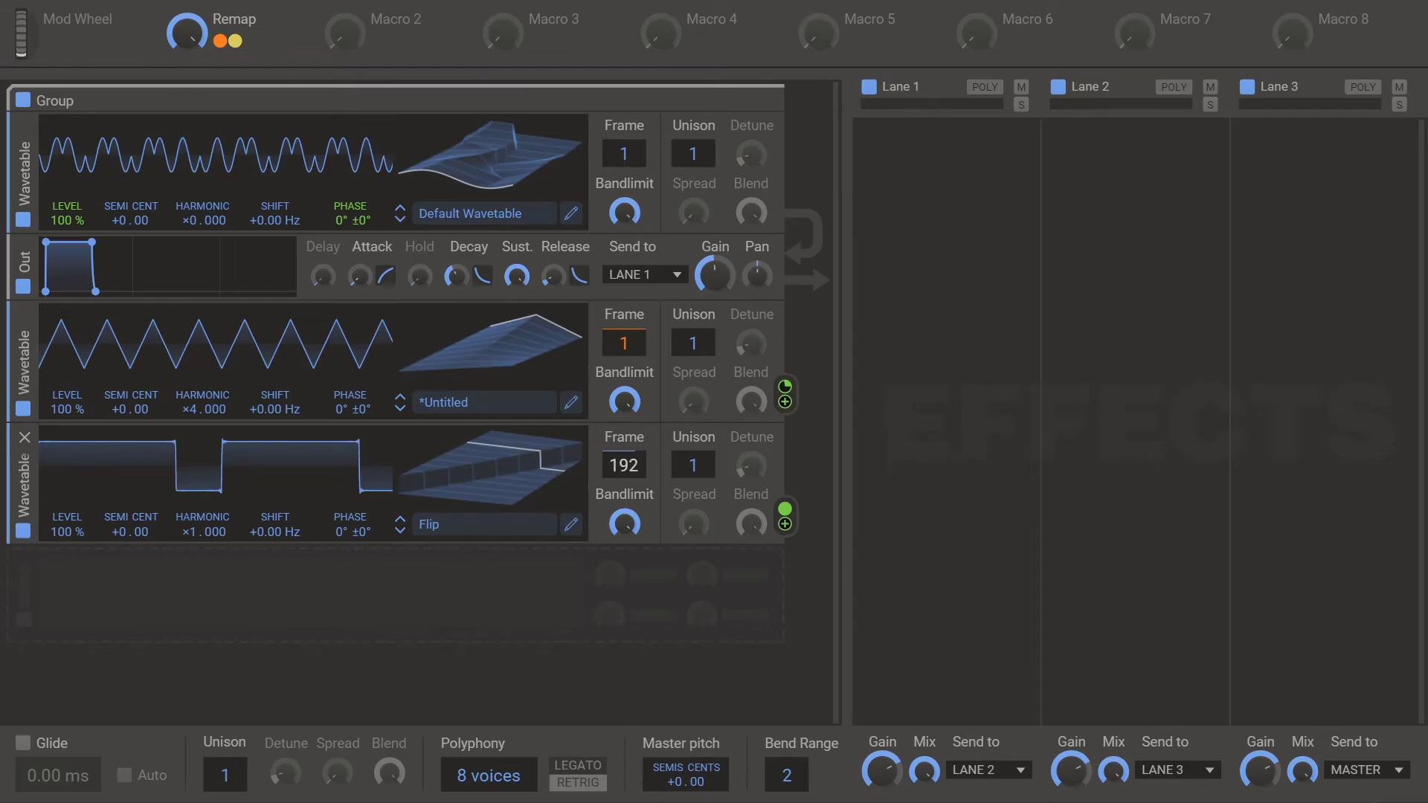
{"action": "left_click_drag", "start_coordinate": [187, 31], "coordinate": [186, 29]}
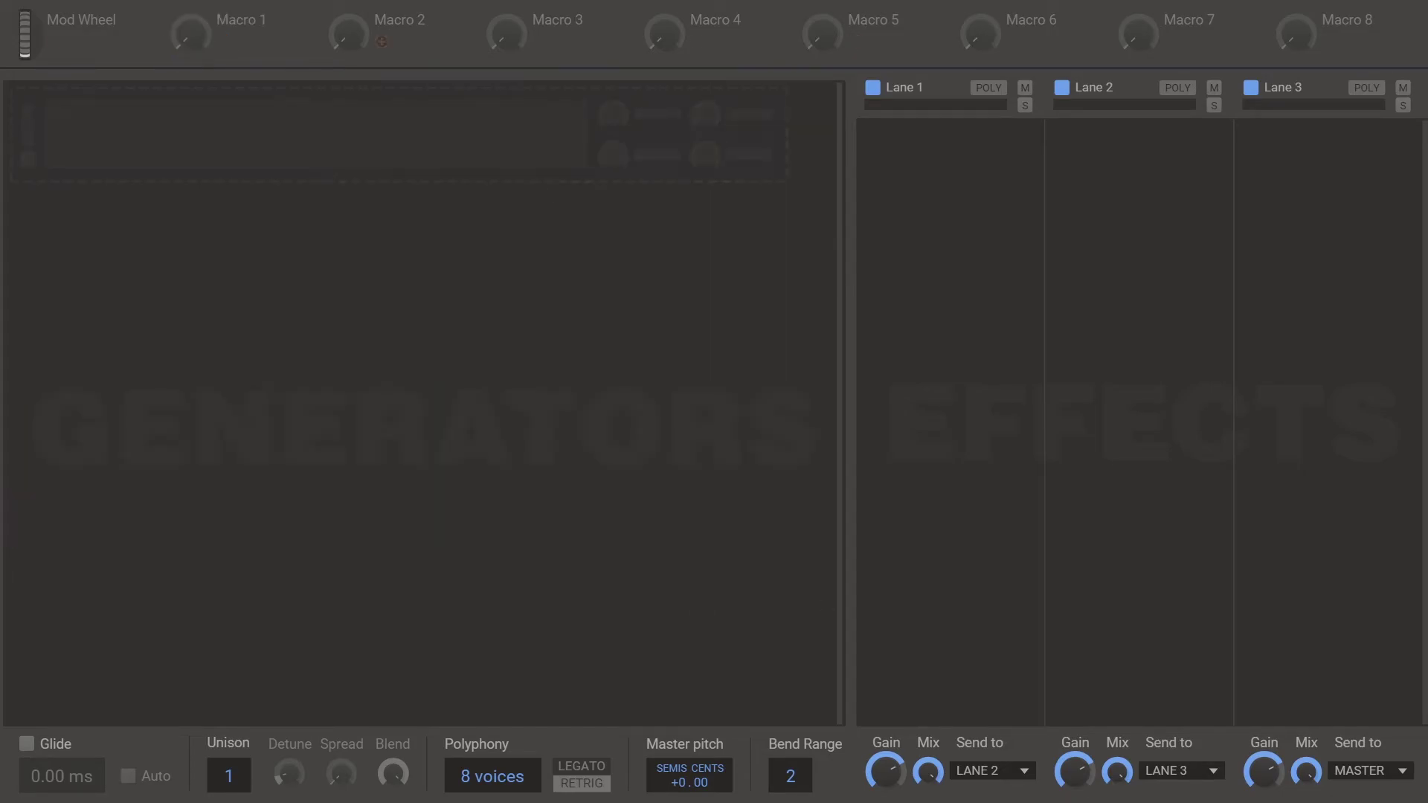
Feed a wavetable oscillator into a Quantize distortion before the output, with drive at +6.74 dB
{"action": "left_click", "coordinate": [246, 167]}
{"action": "left_click", "coordinate": [282, 311]}
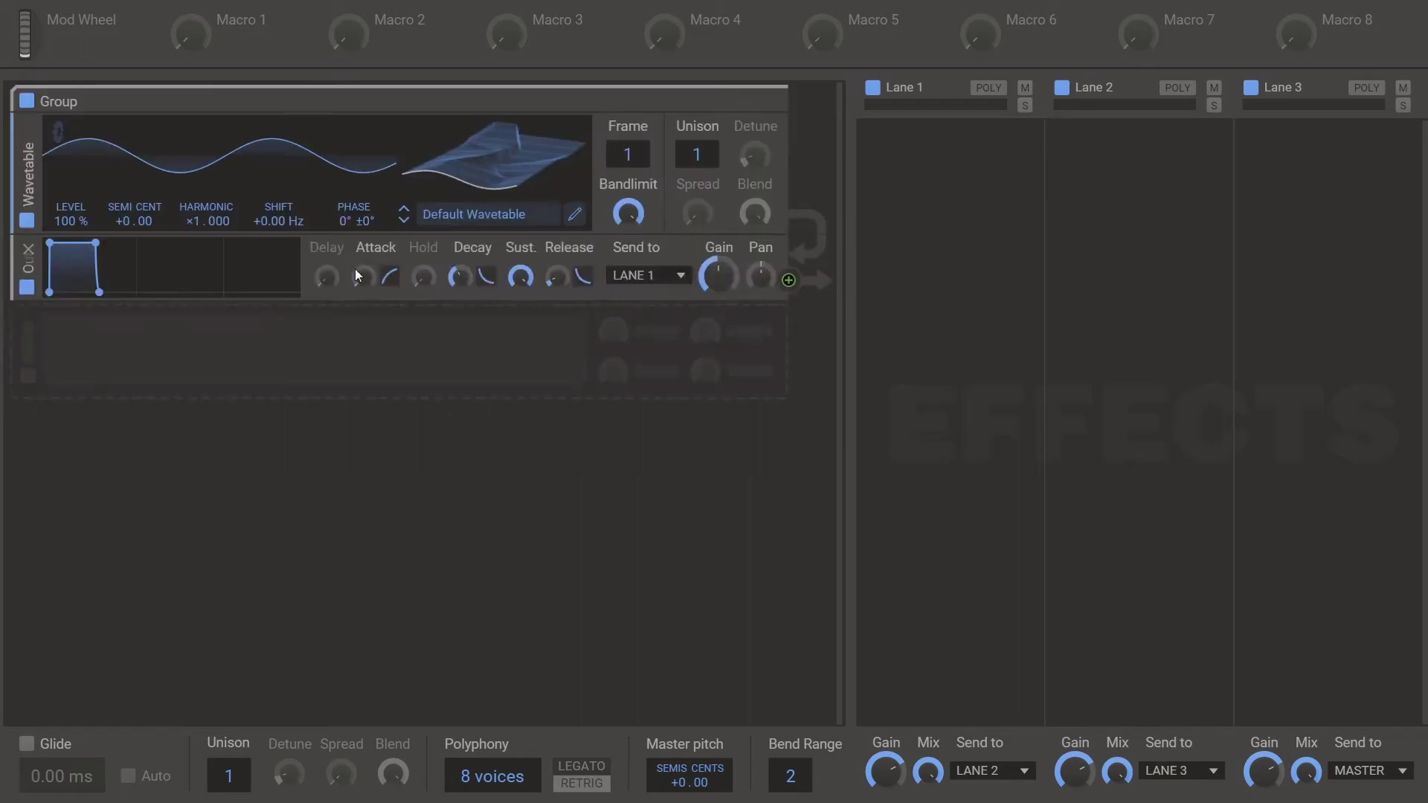
{"action": "left_click", "coordinate": [322, 346]}
{"action": "left_click", "coordinate": [449, 417]}
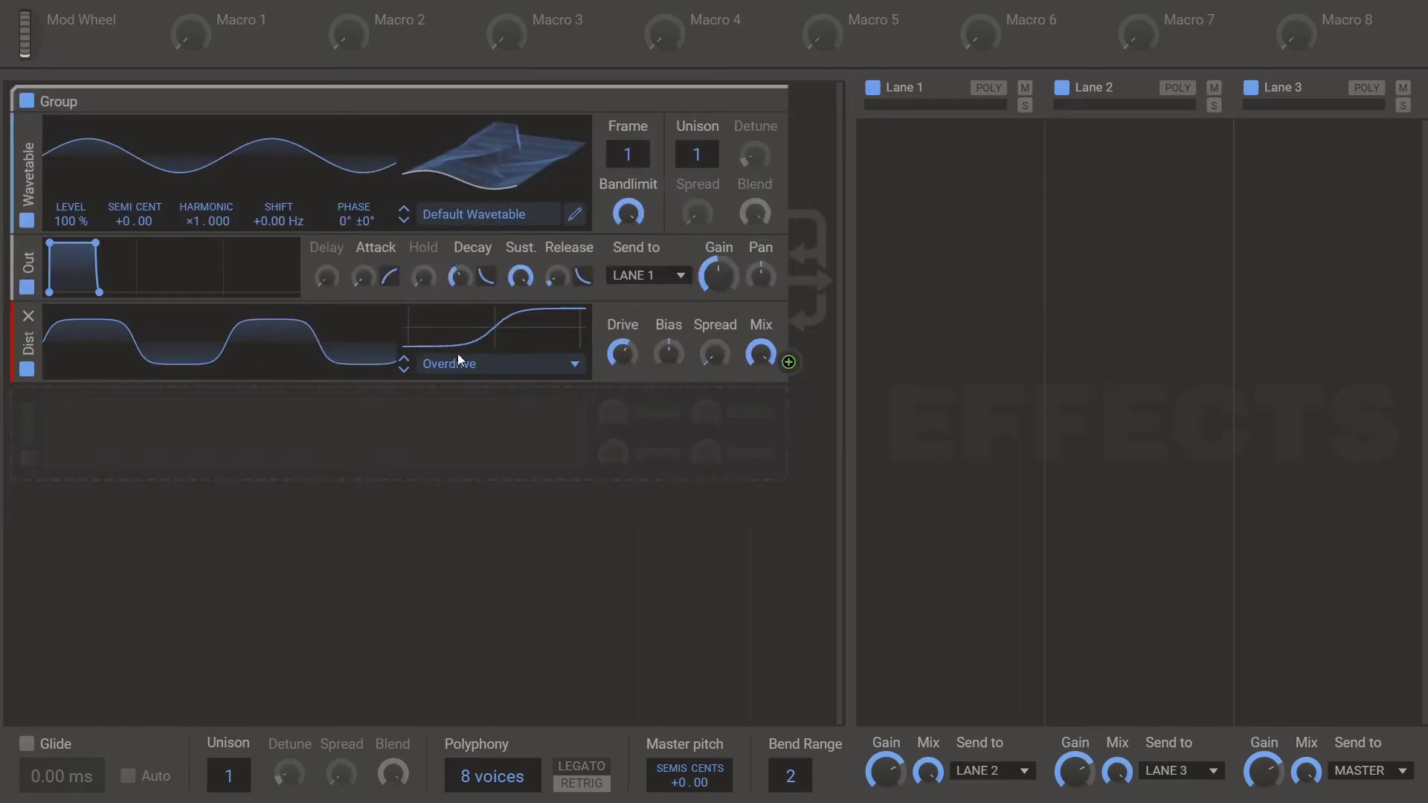
{"action": "left_click", "coordinate": [459, 360]}
{"action": "left_click", "coordinate": [510, 483]}
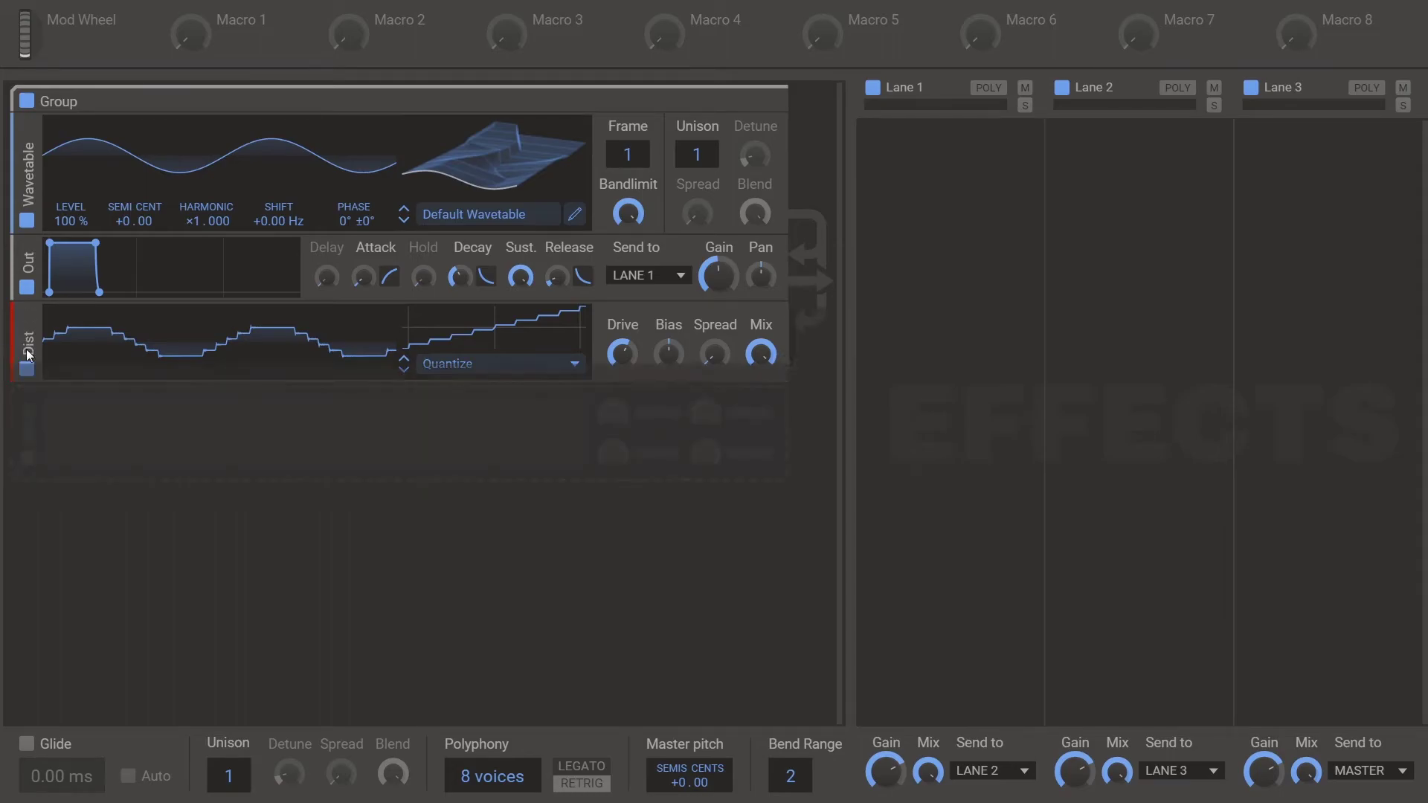
{"action": "left_click_drag", "start_coordinate": [29, 354], "coordinate": [37, 282]}
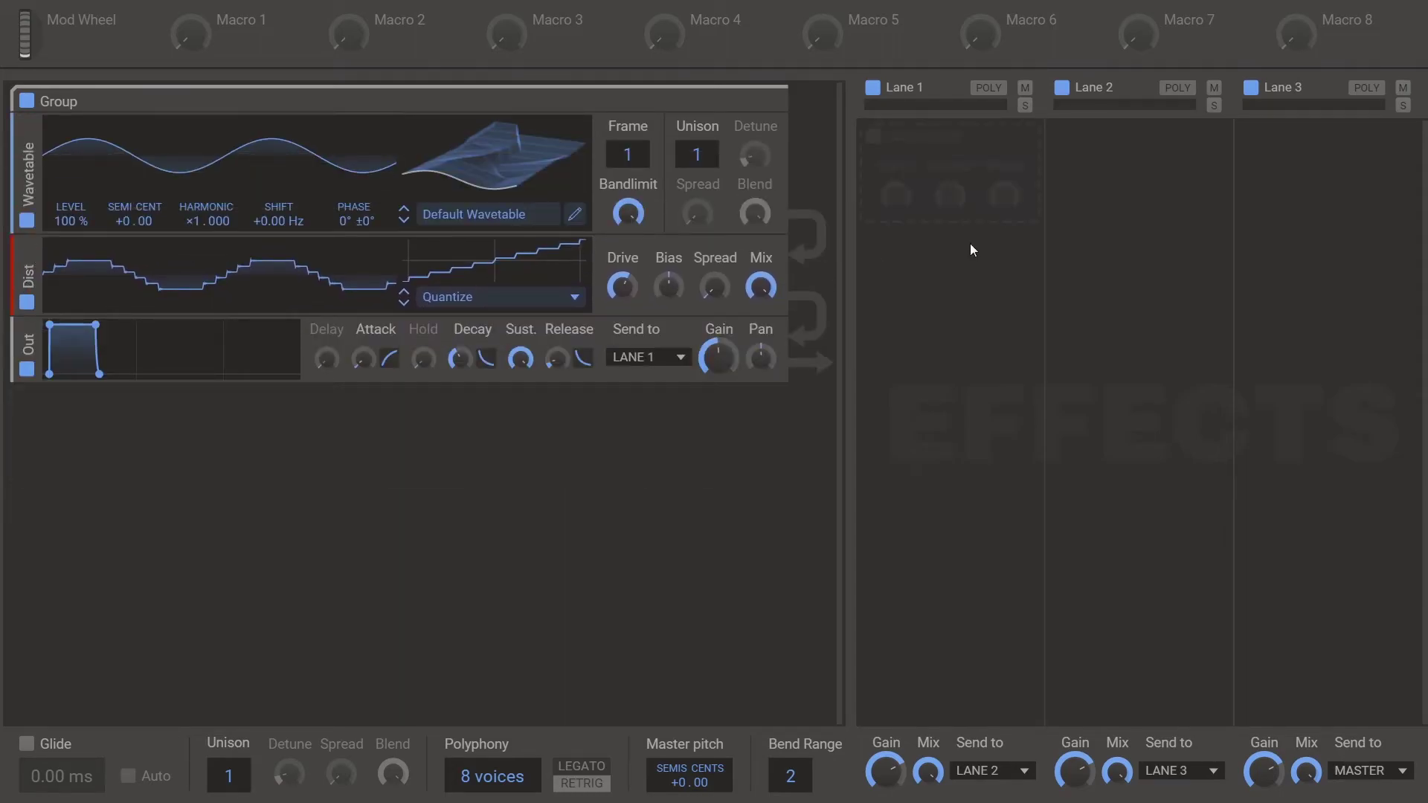
{"action": "left_click_drag", "start_coordinate": [622, 286], "coordinate": [623, 265]}
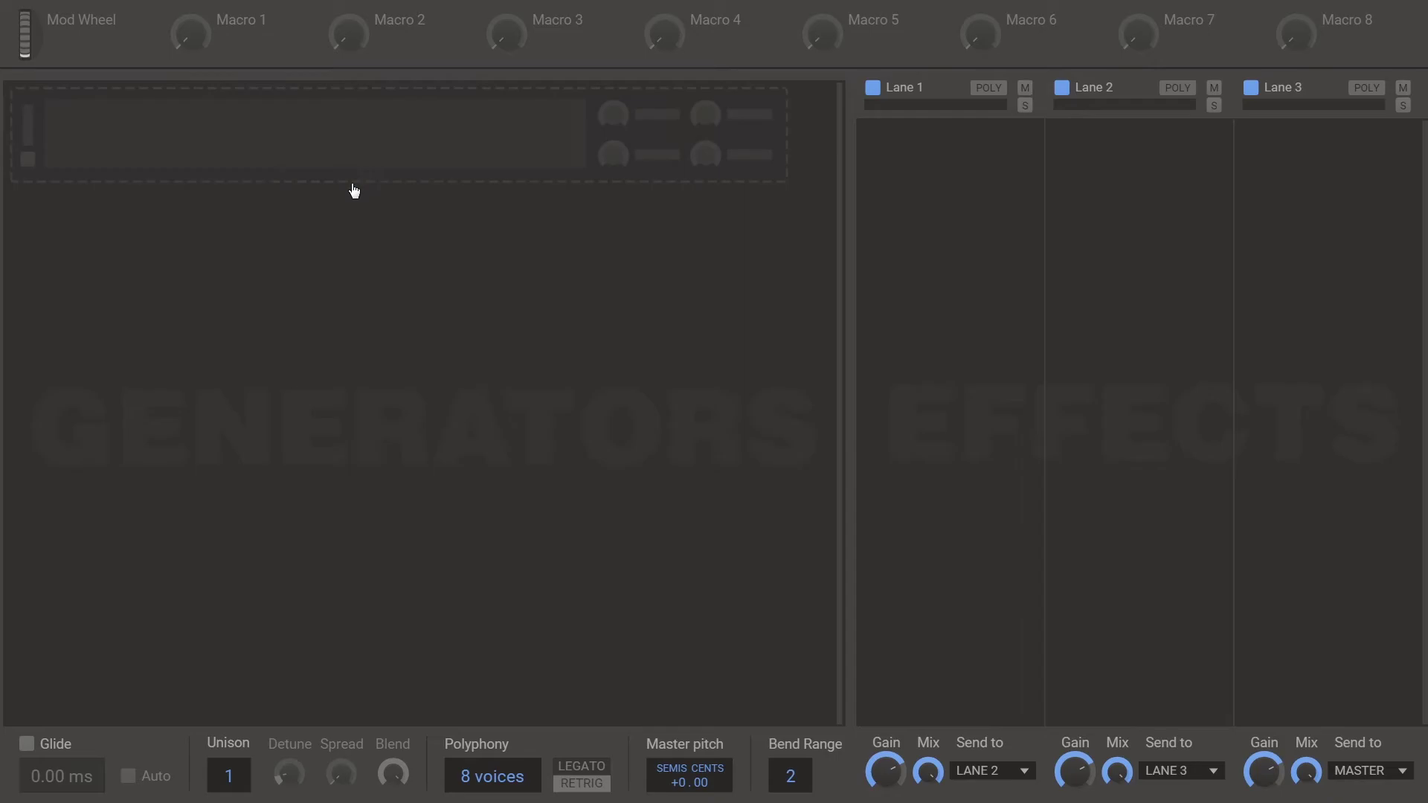
Add two Analog oscillators, with the second modulating the first's PHASE at 15 %
{"action": "left_click", "coordinate": [283, 136]}
{"action": "left_click", "coordinate": [314, 209]}
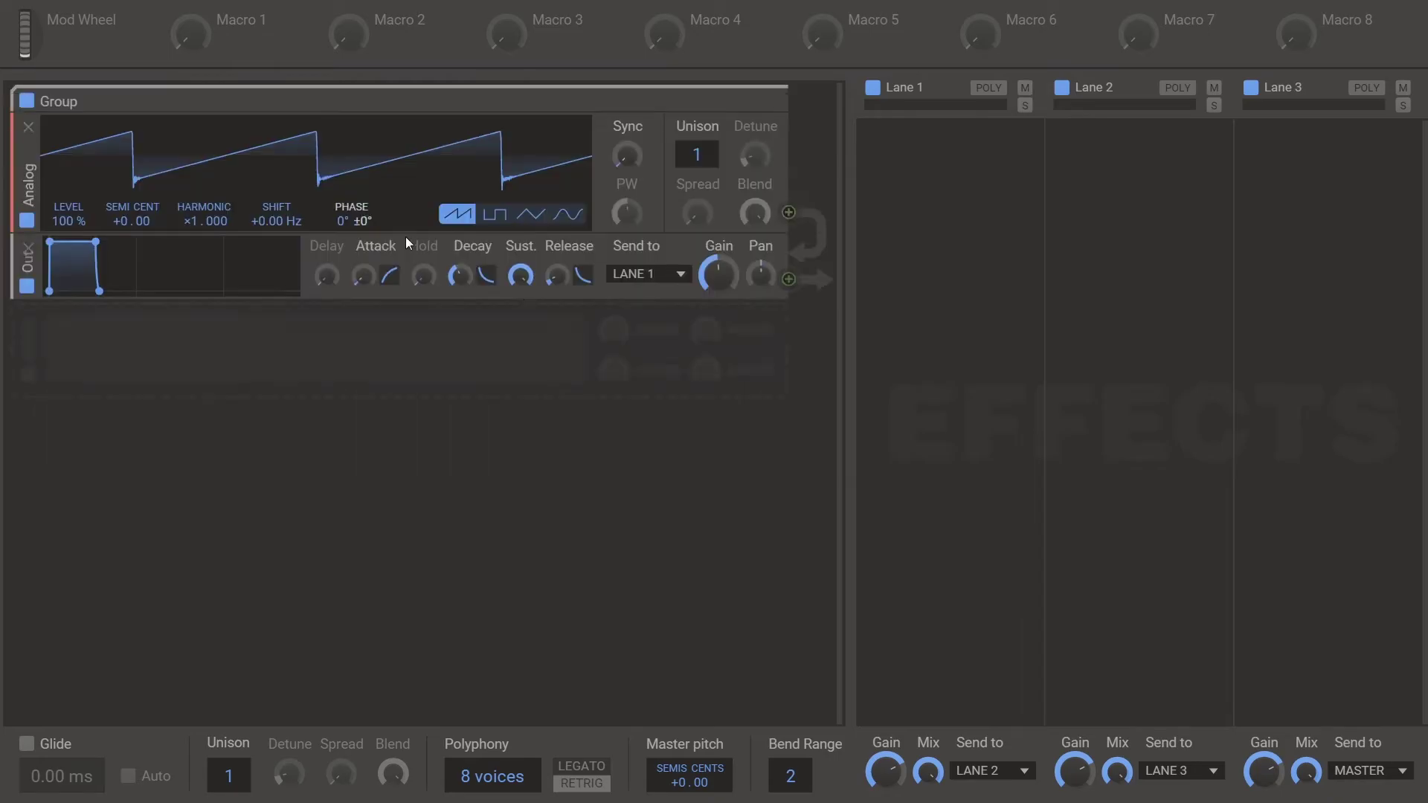
{"action": "left_click", "coordinate": [516, 386]}
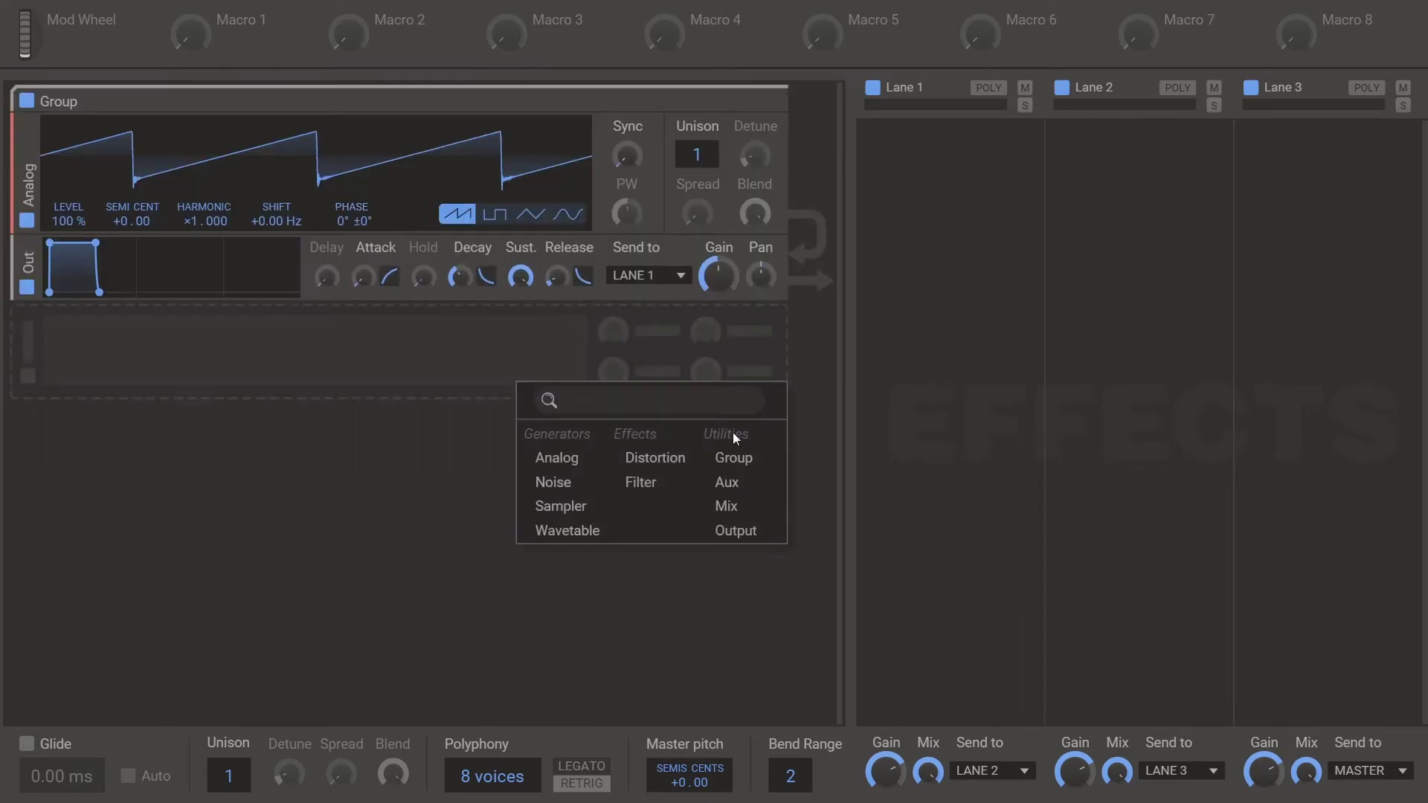
{"action": "left_click", "coordinate": [556, 459]}
{"action": "left_click_drag", "start_coordinate": [788, 402], "coordinate": [351, 297]}
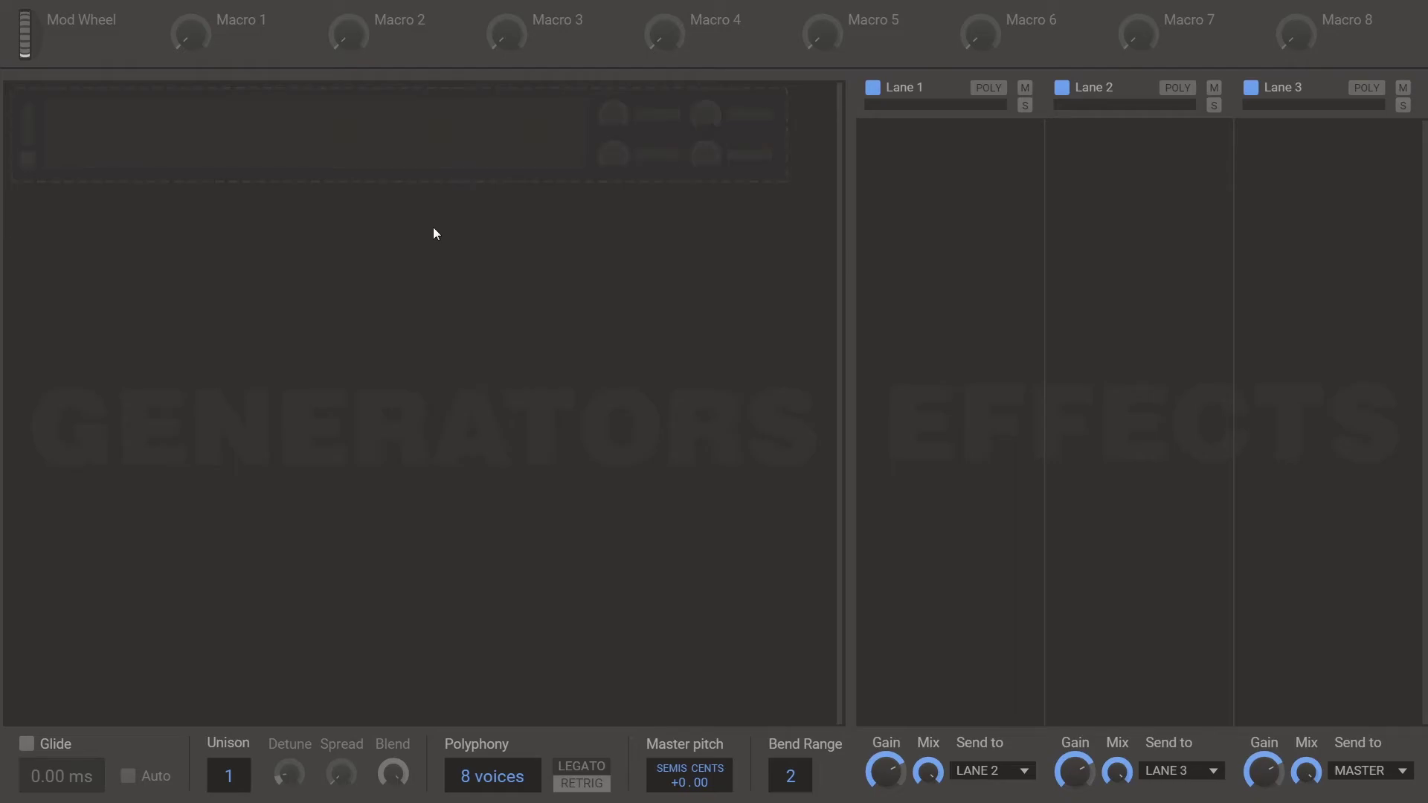
Add a wavetable oscillator and start a new blank wavetable in its editor
{"action": "left_click", "coordinate": [436, 138]}
{"action": "left_click", "coordinate": [495, 282]}
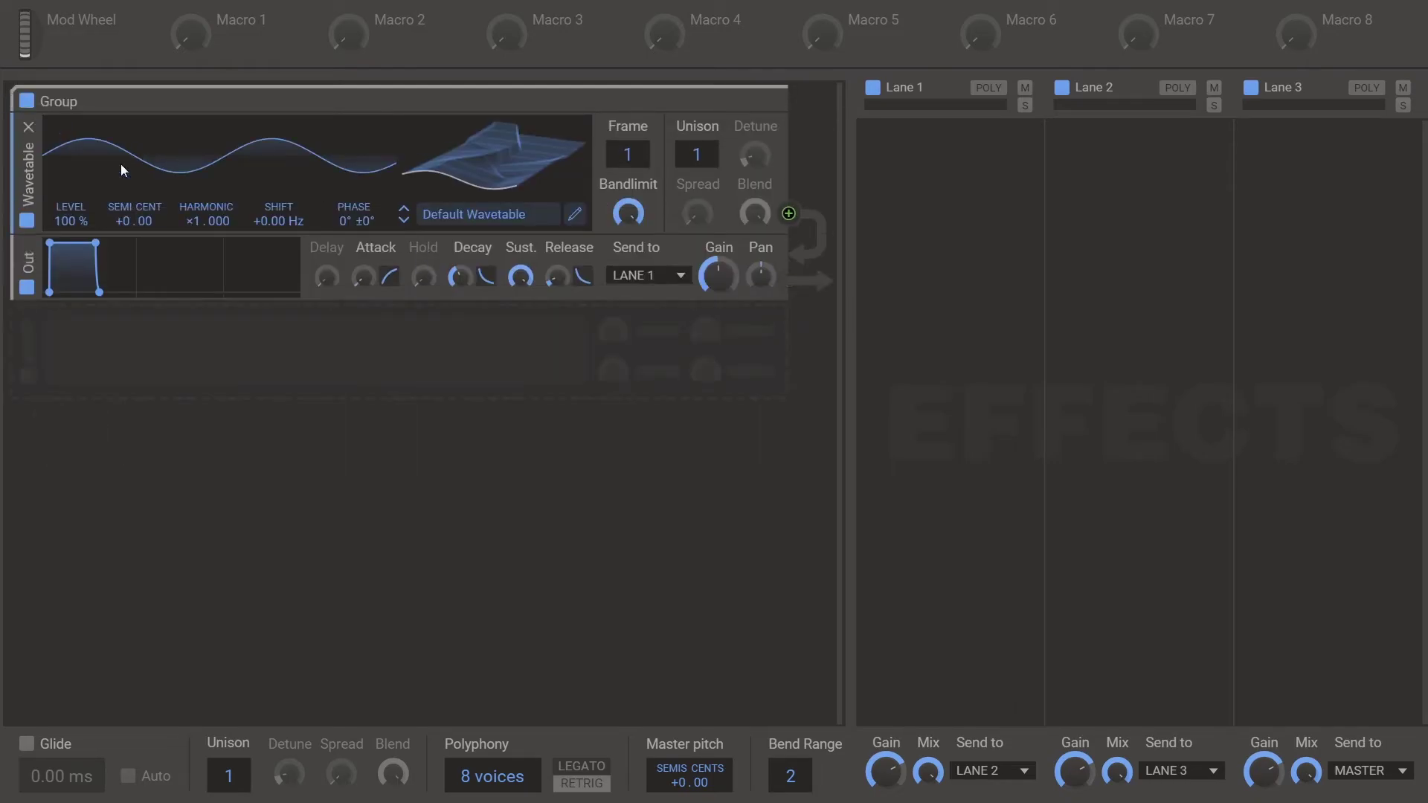
{"action": "left_click", "coordinate": [574, 214]}
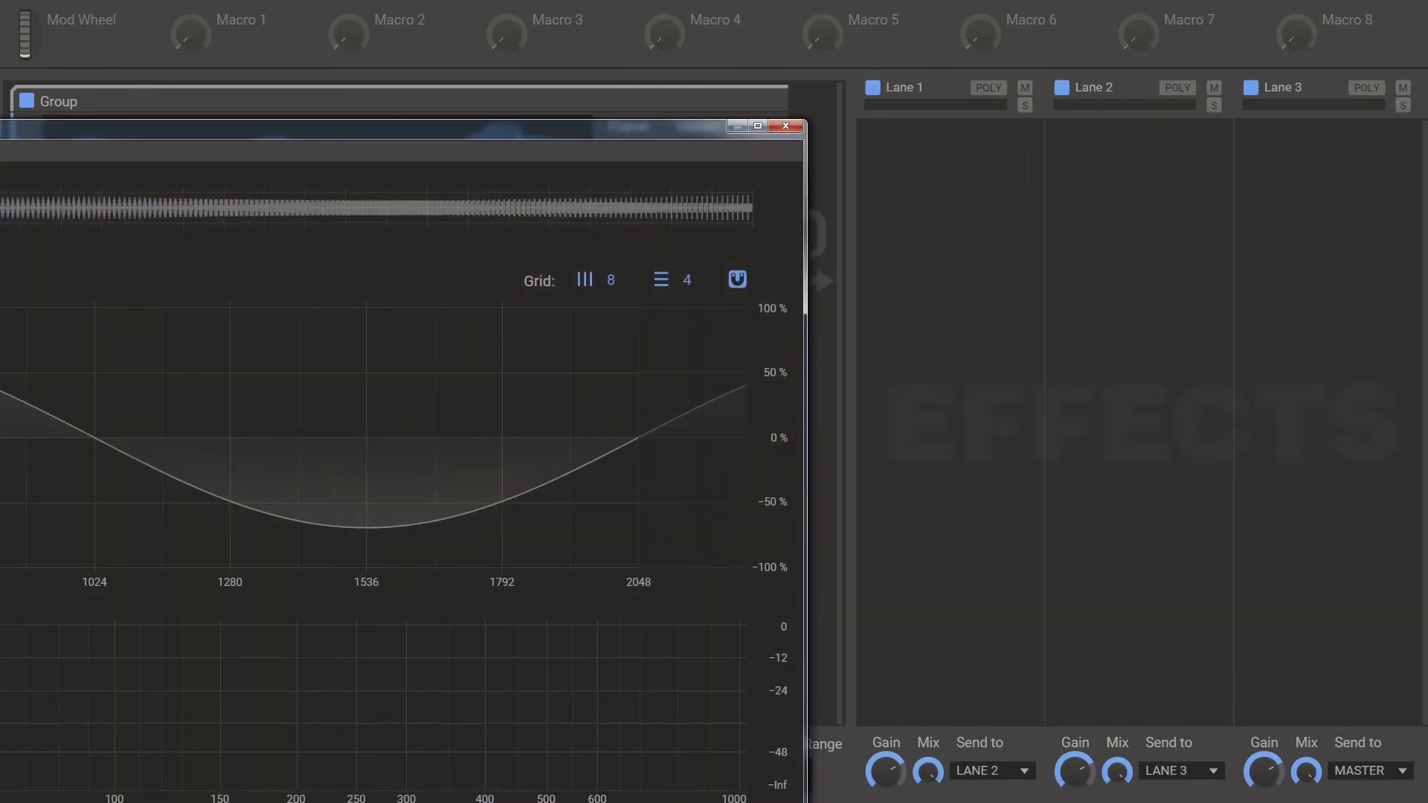
{"action": "left_click_drag", "start_coordinate": [0, 131], "coordinate": [487, 69]}
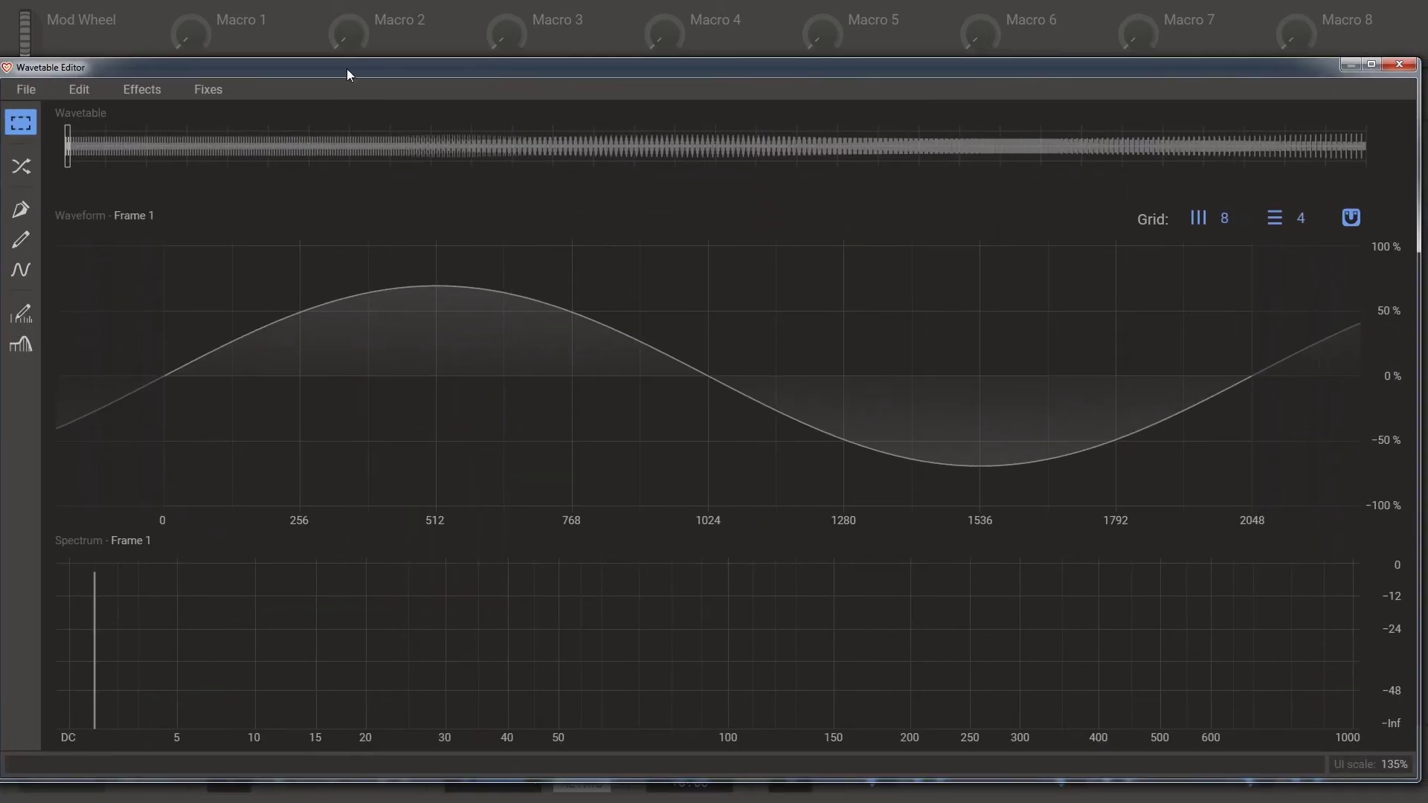
{"action": "left_click", "coordinate": [34, 87]}
{"action": "left_click", "coordinate": [42, 110]}
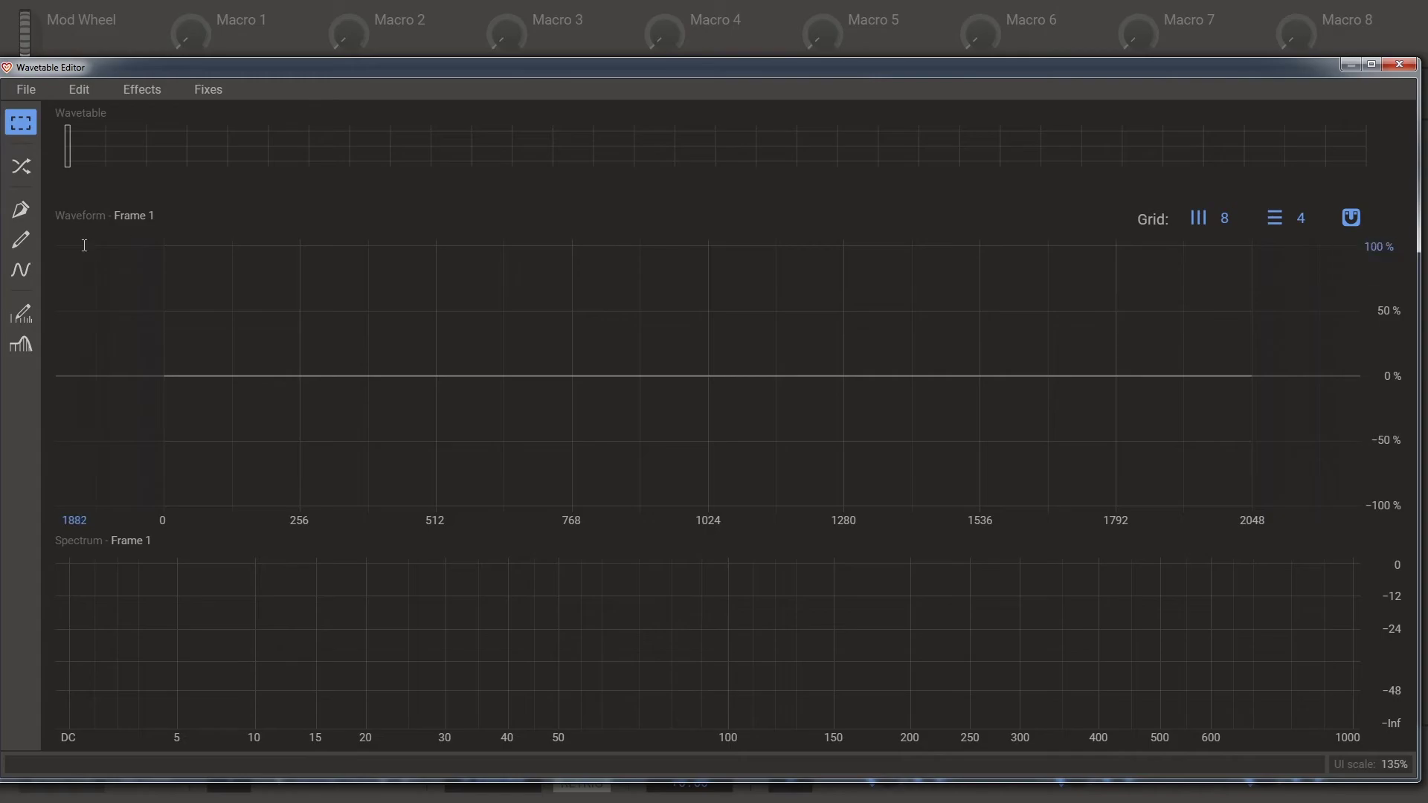
Draw a sine through nodes 0/0 %, 512/100 %, 1536/-100 % and 2048, then confirm it
{"action": "left_click", "coordinate": [22, 208]}
{"action": "left_click", "coordinate": [180, 439]}
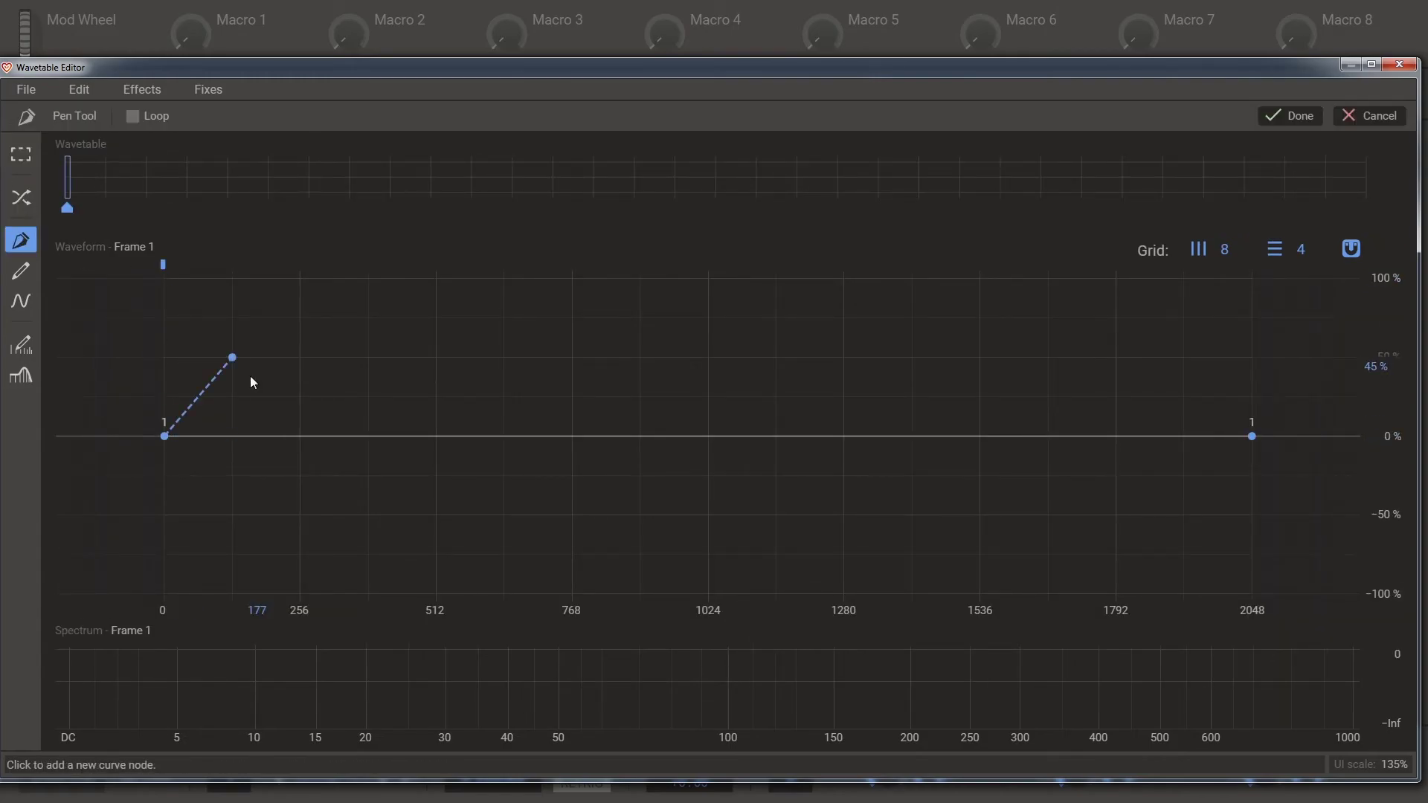
{"action": "left_click", "coordinate": [435, 280]}
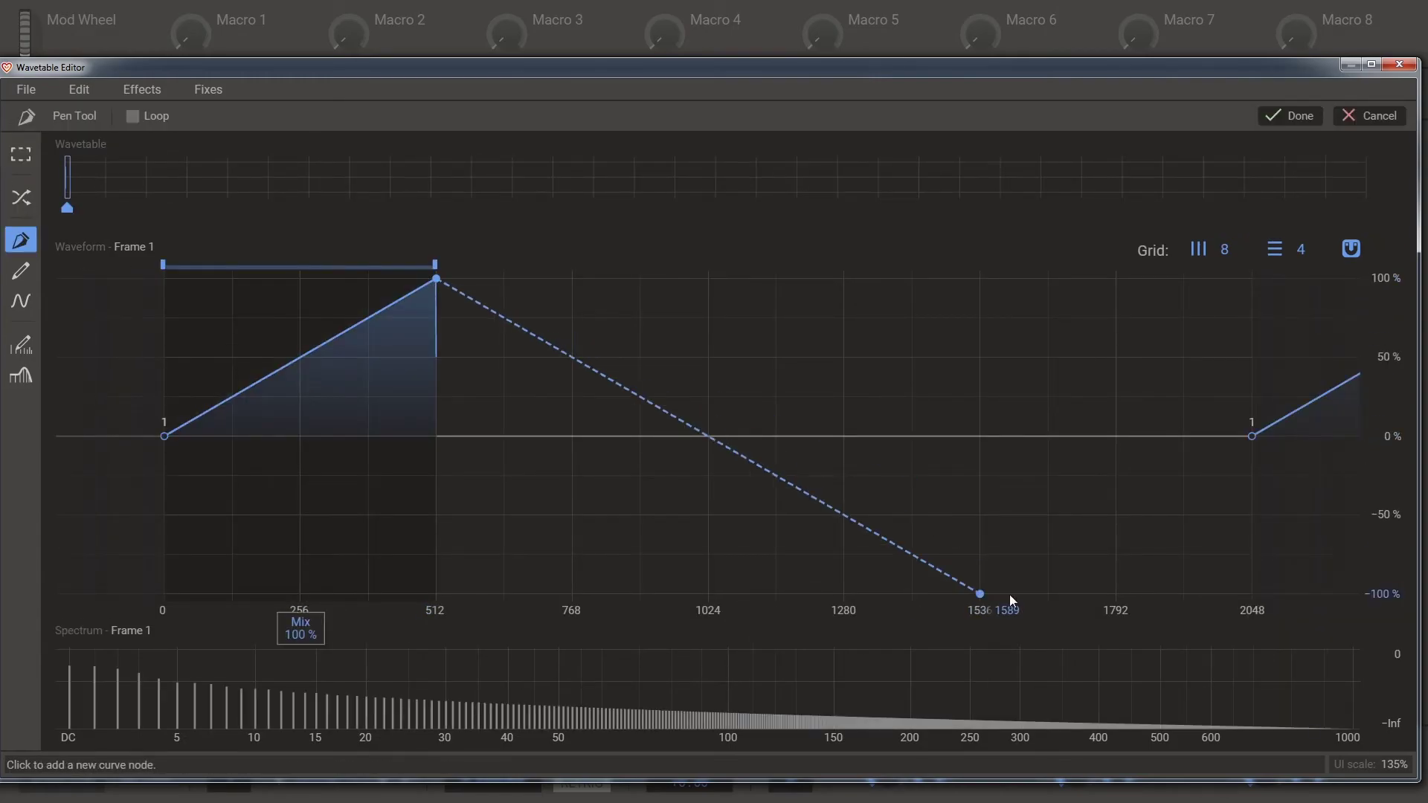
{"action": "left_click", "coordinate": [979, 593]}
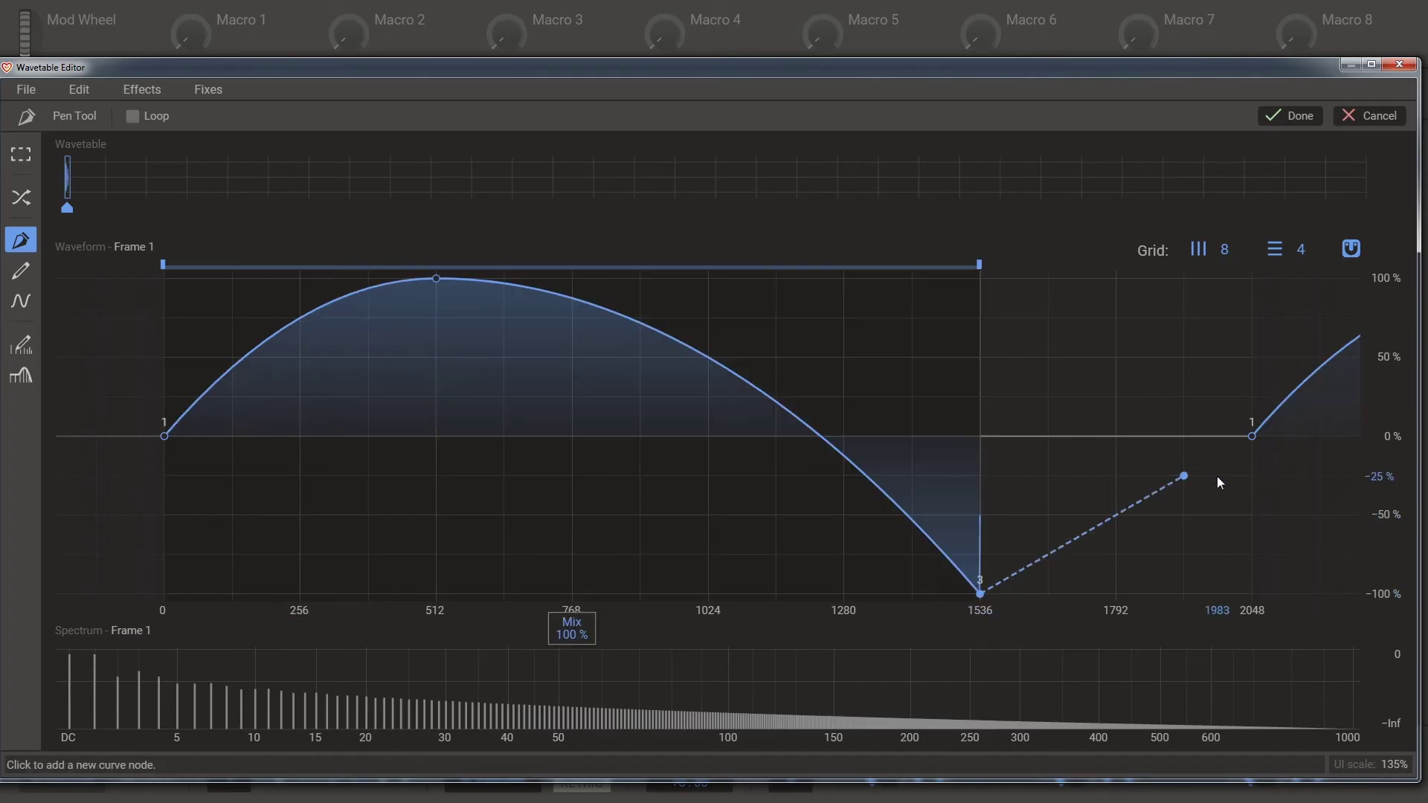
{"action": "left_click", "coordinate": [1251, 437]}
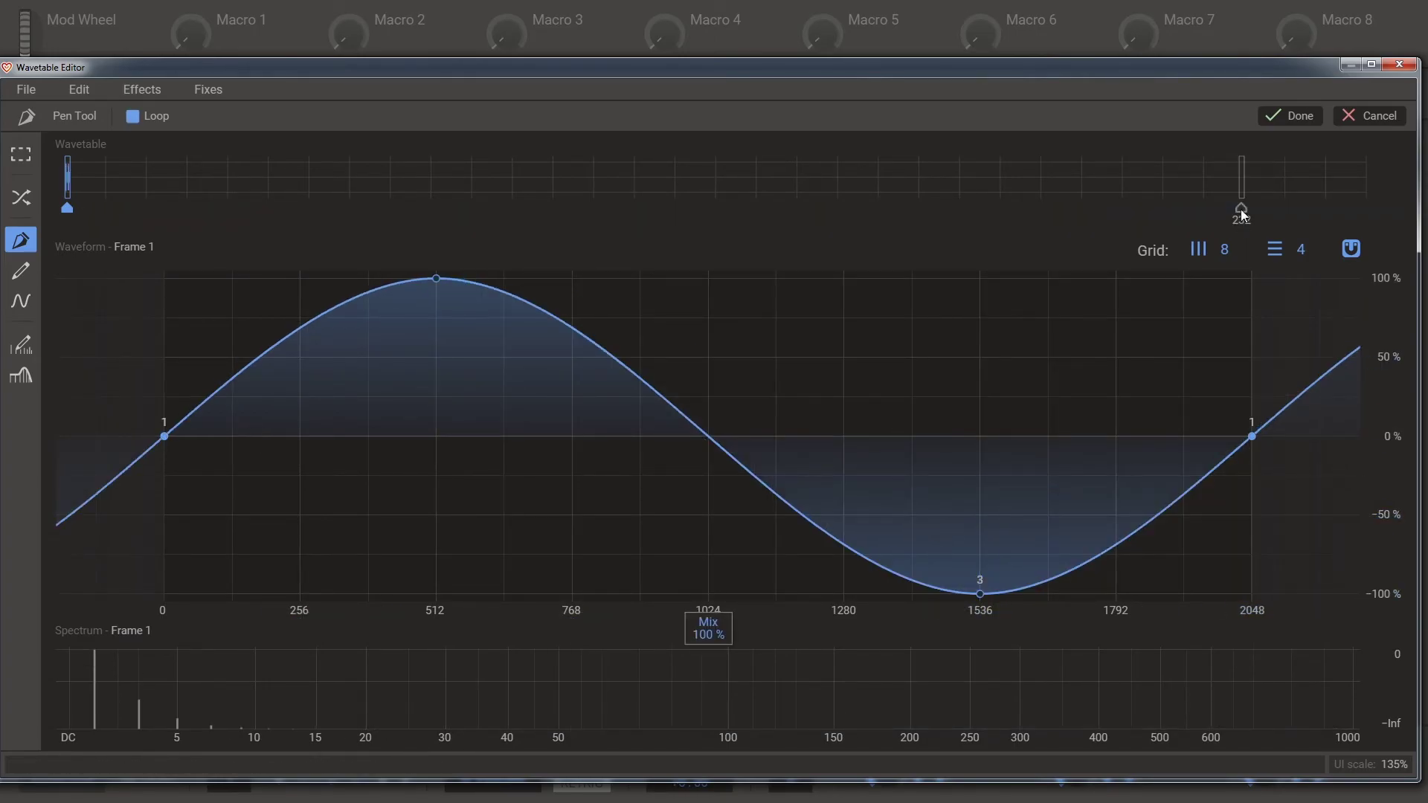
{"action": "left_click", "coordinate": [1294, 125]}
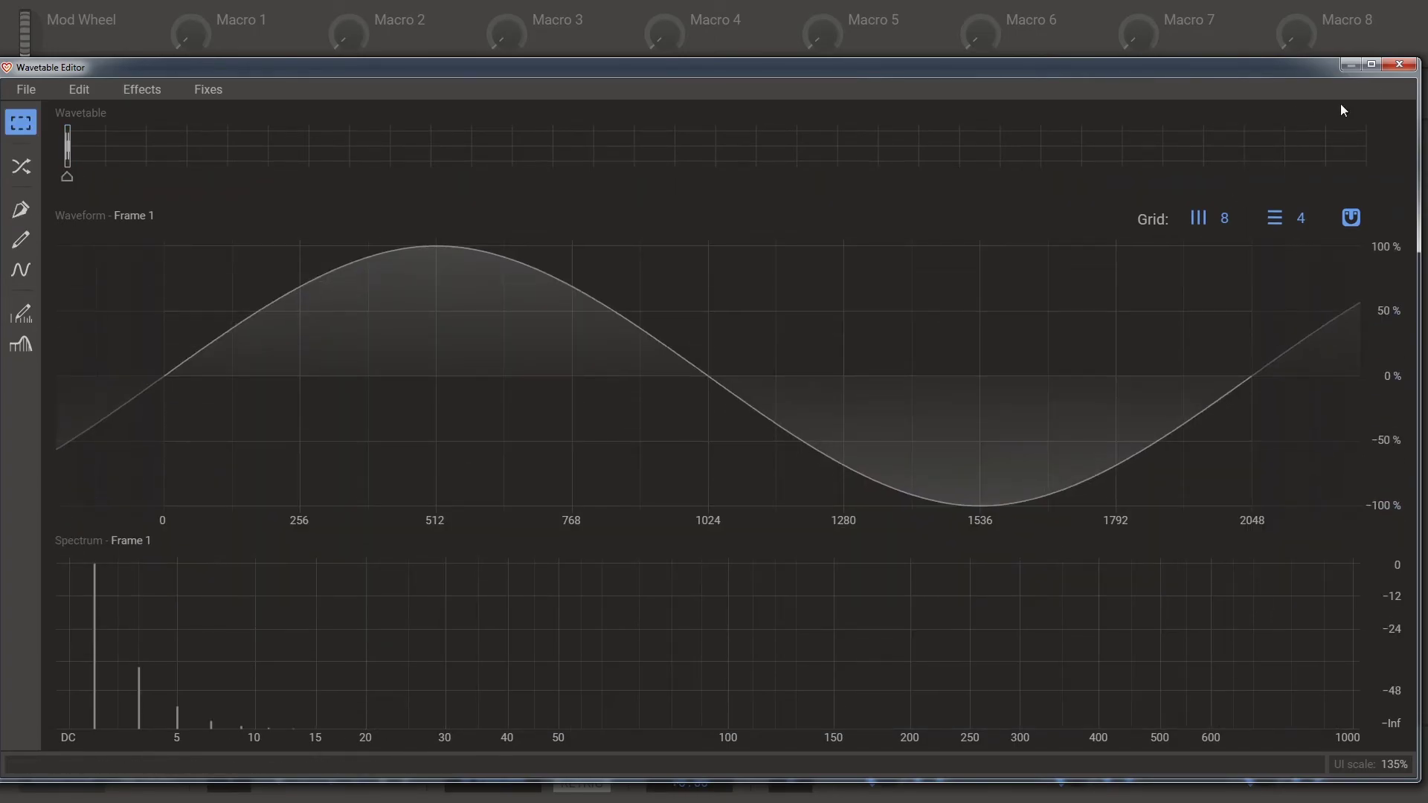
{"action": "left_click", "coordinate": [1398, 65]}
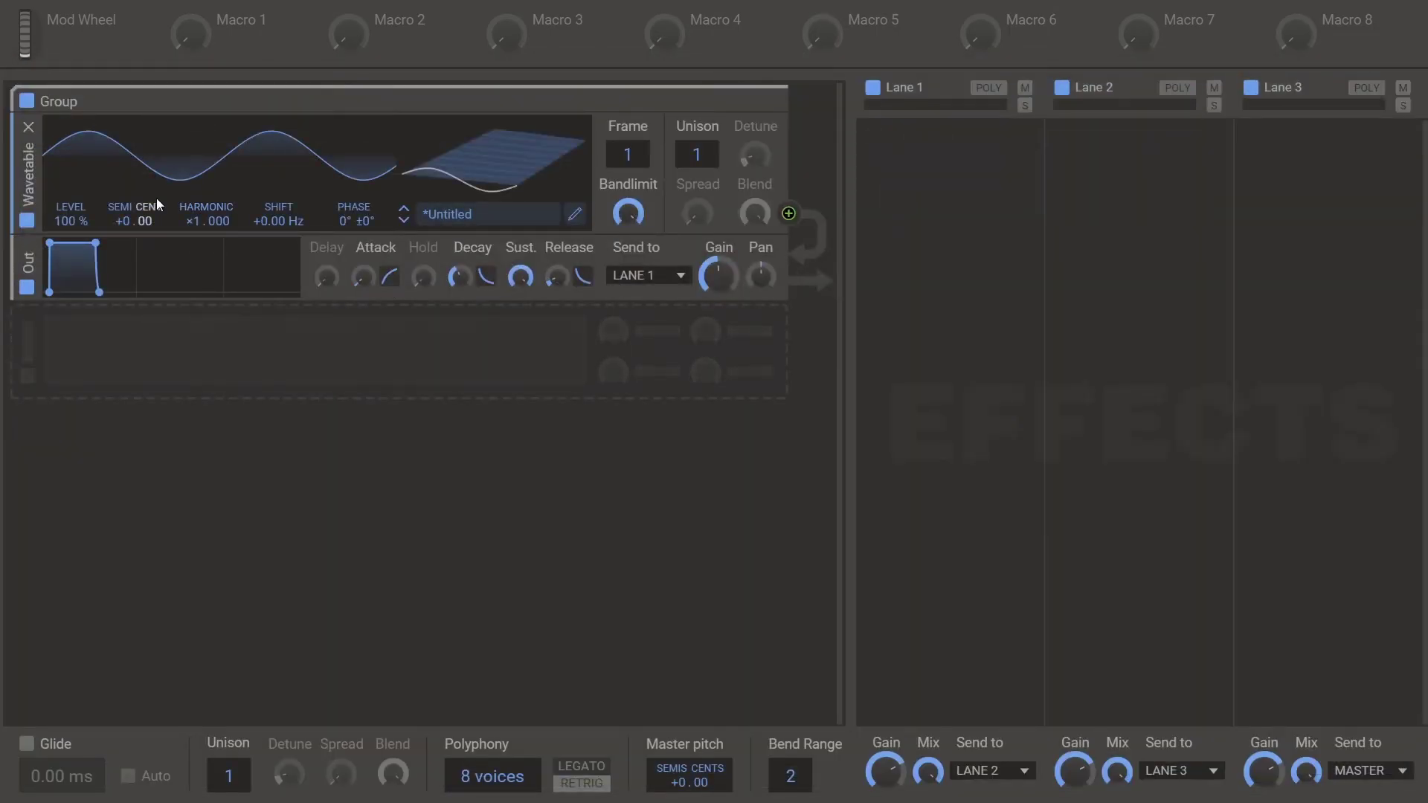
Duplicate the sine oscillator and add a new Group holding an Aux and a Wavetable oscillator
{"action": "left_click_drag", "start_coordinate": [39, 180], "coordinate": [48, 381]}
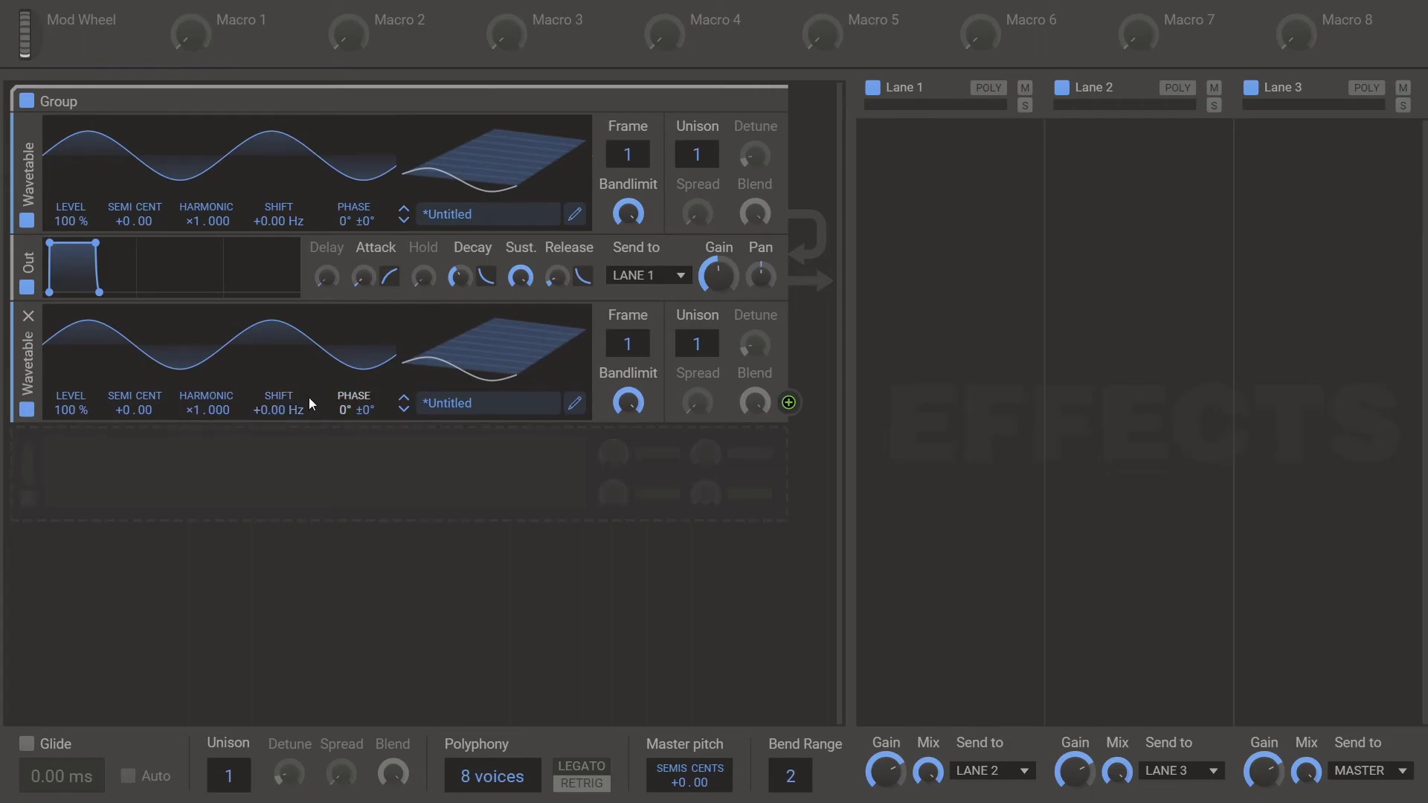
{"action": "left_click", "coordinate": [305, 487]}
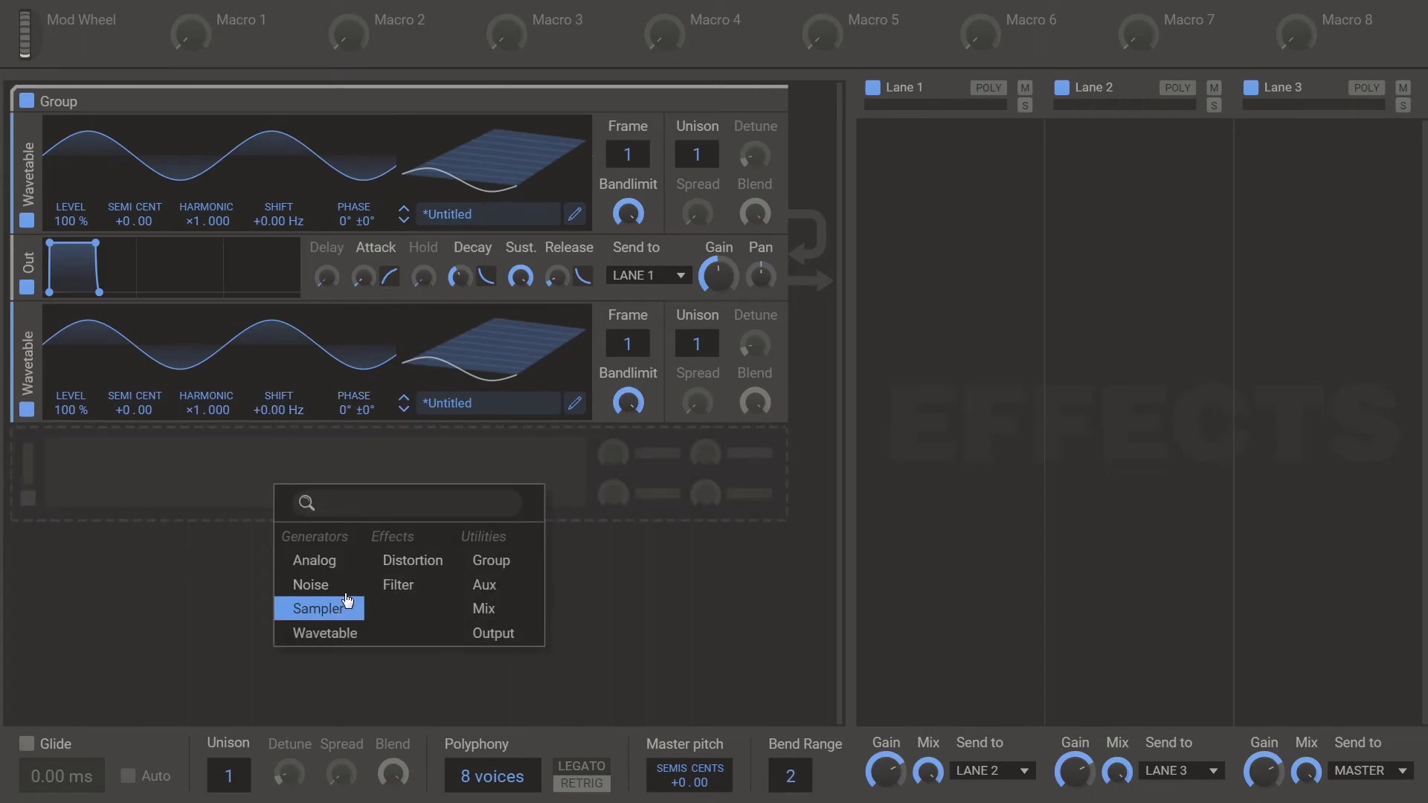
{"action": "left_click", "coordinate": [513, 564]}
{"action": "left_click", "coordinate": [342, 547]}
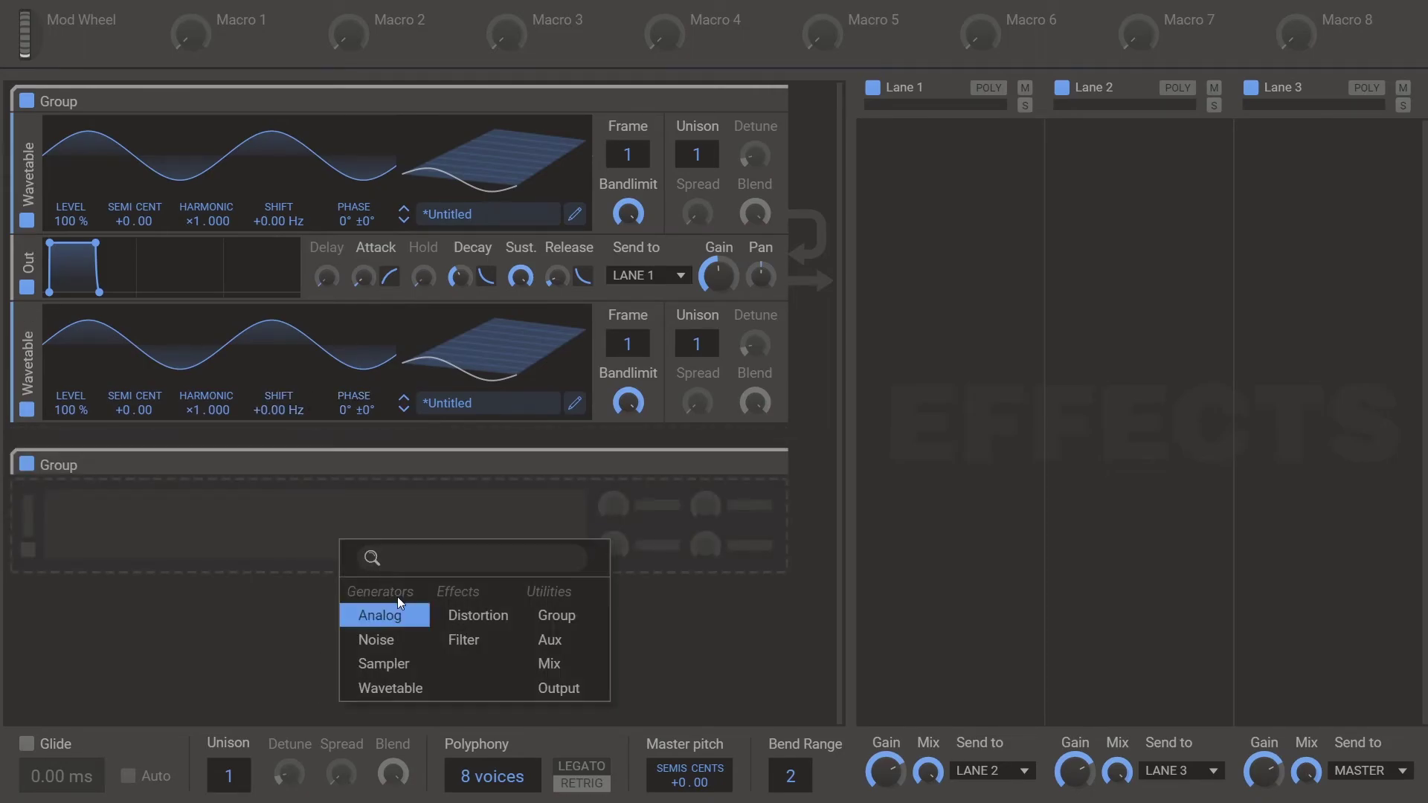
{"action": "left_click", "coordinate": [561, 640]}
{"action": "left_click", "coordinate": [427, 593]}
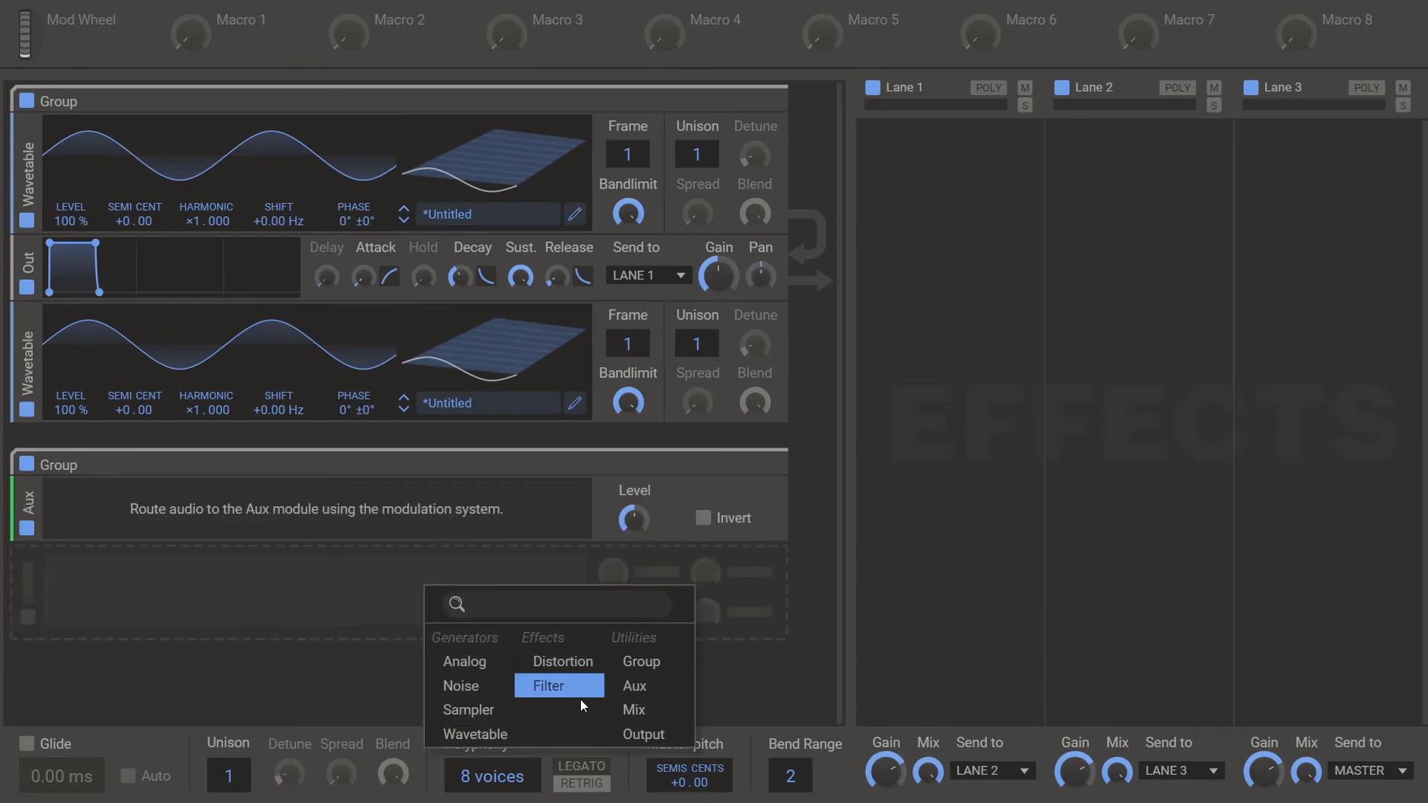
{"action": "left_click", "coordinate": [492, 734]}
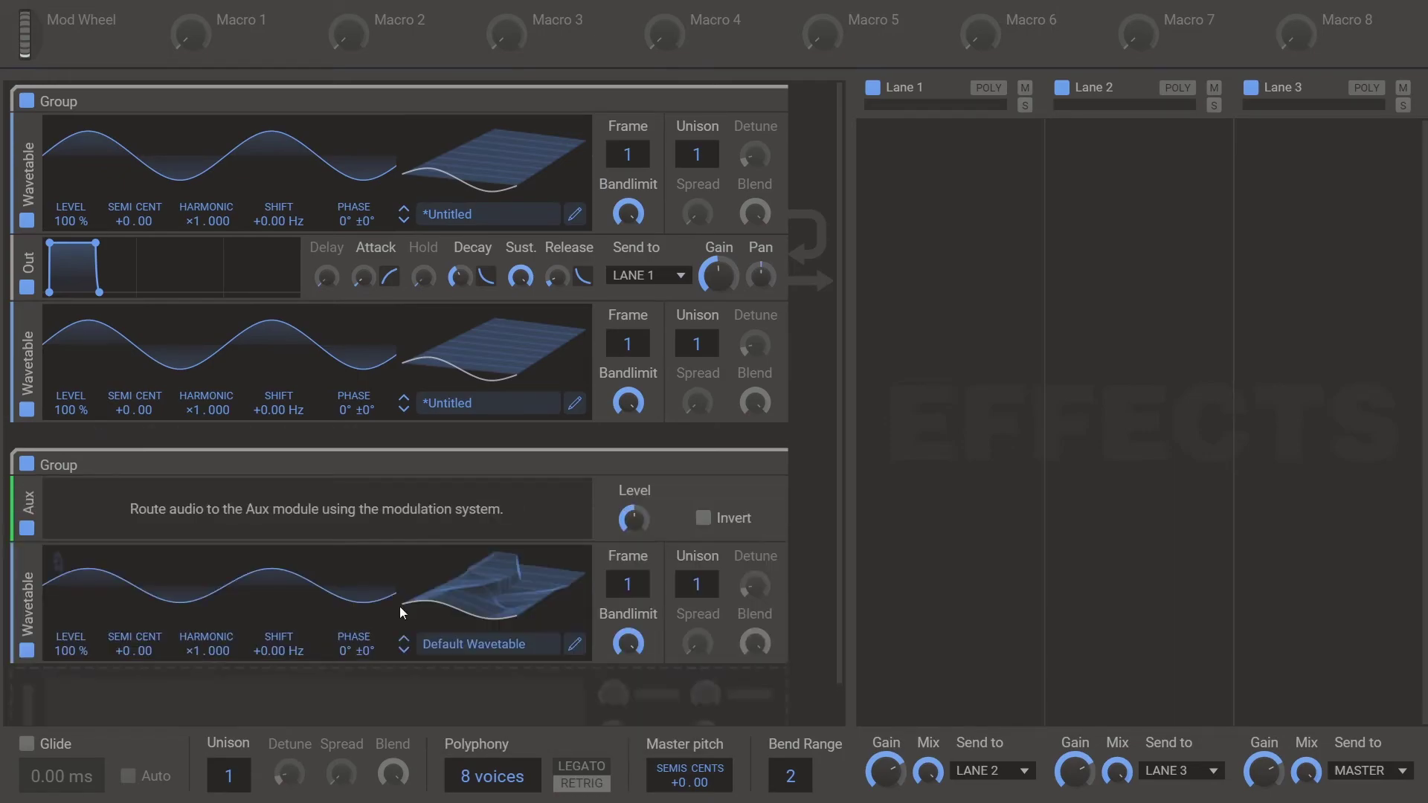
Clear the new oscillator's wavetable and pen a line from the cycle start to 2048
{"action": "left_click", "coordinate": [574, 644]}
{"action": "mouse_move", "coordinate": [55, 134]}
{"action": "left_mouse_down"}
{"action": "mouse_move", "coordinate": [685, 49]}
{"action": "mouse_move", "coordinate": [661, 55]}
{"action": "left_mouse_up"}
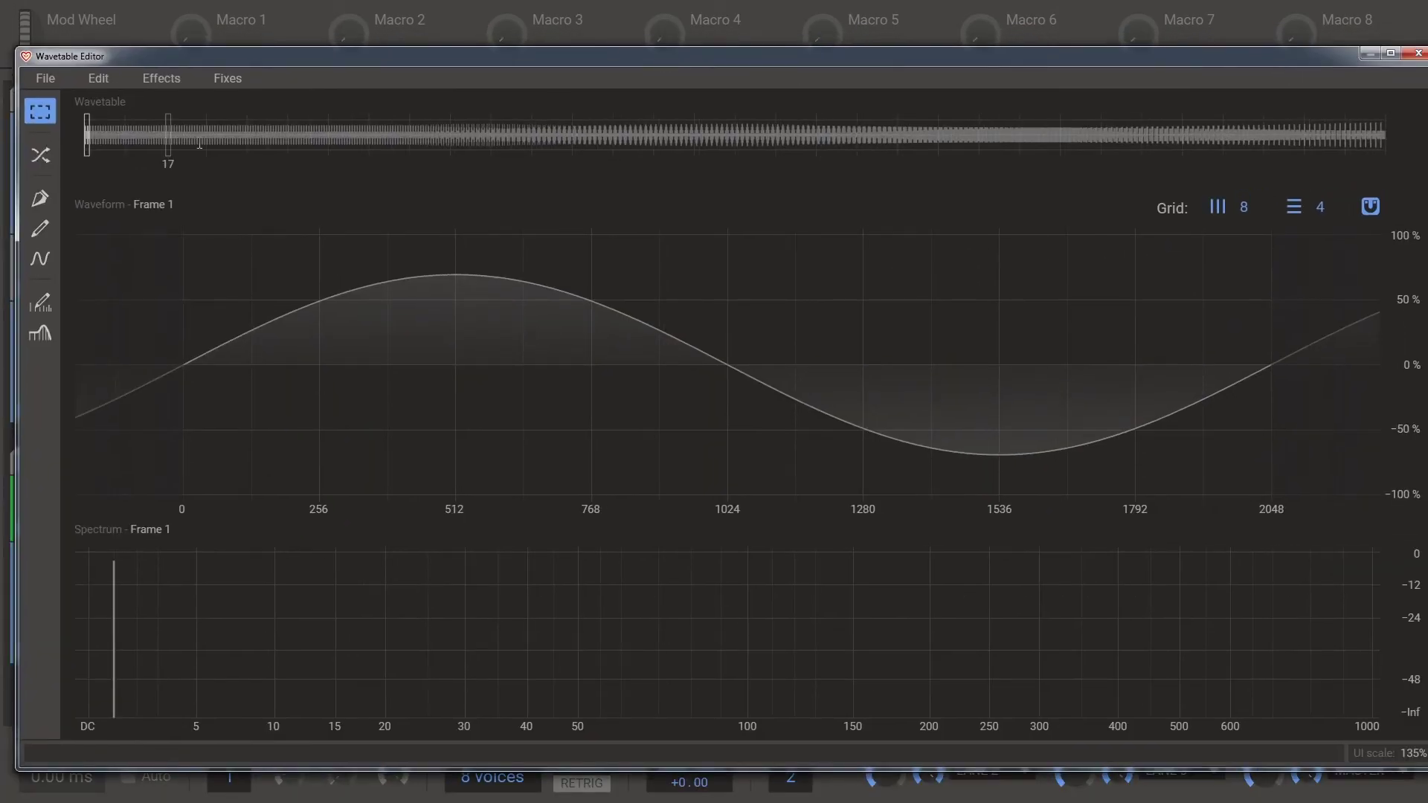
{"action": "left_click", "coordinate": [46, 78]}
{"action": "left_click", "coordinate": [44, 99]}
{"action": "left_click", "coordinate": [37, 198]}
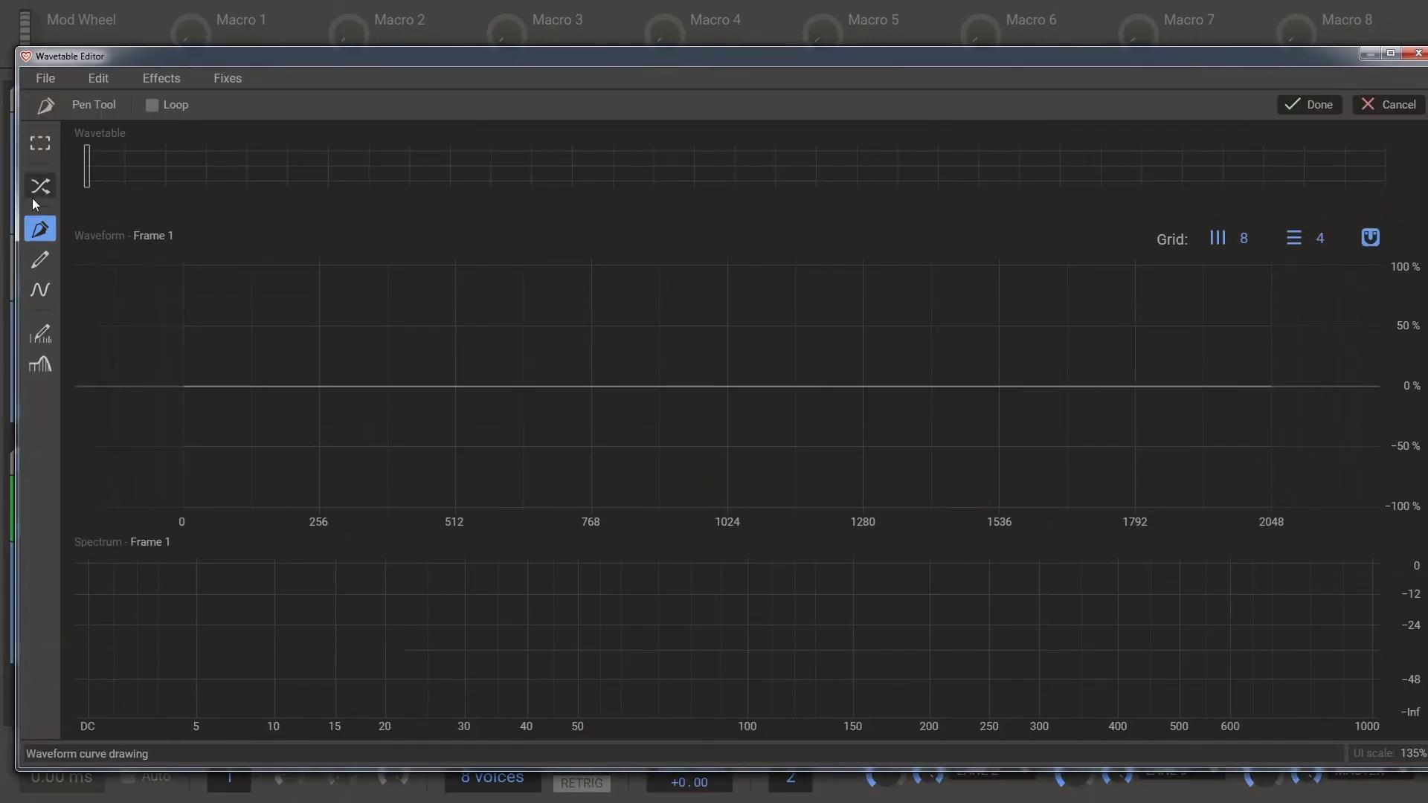
{"action": "left_click", "coordinate": [185, 266]}
{"action": "left_click", "coordinate": [1268, 262]}
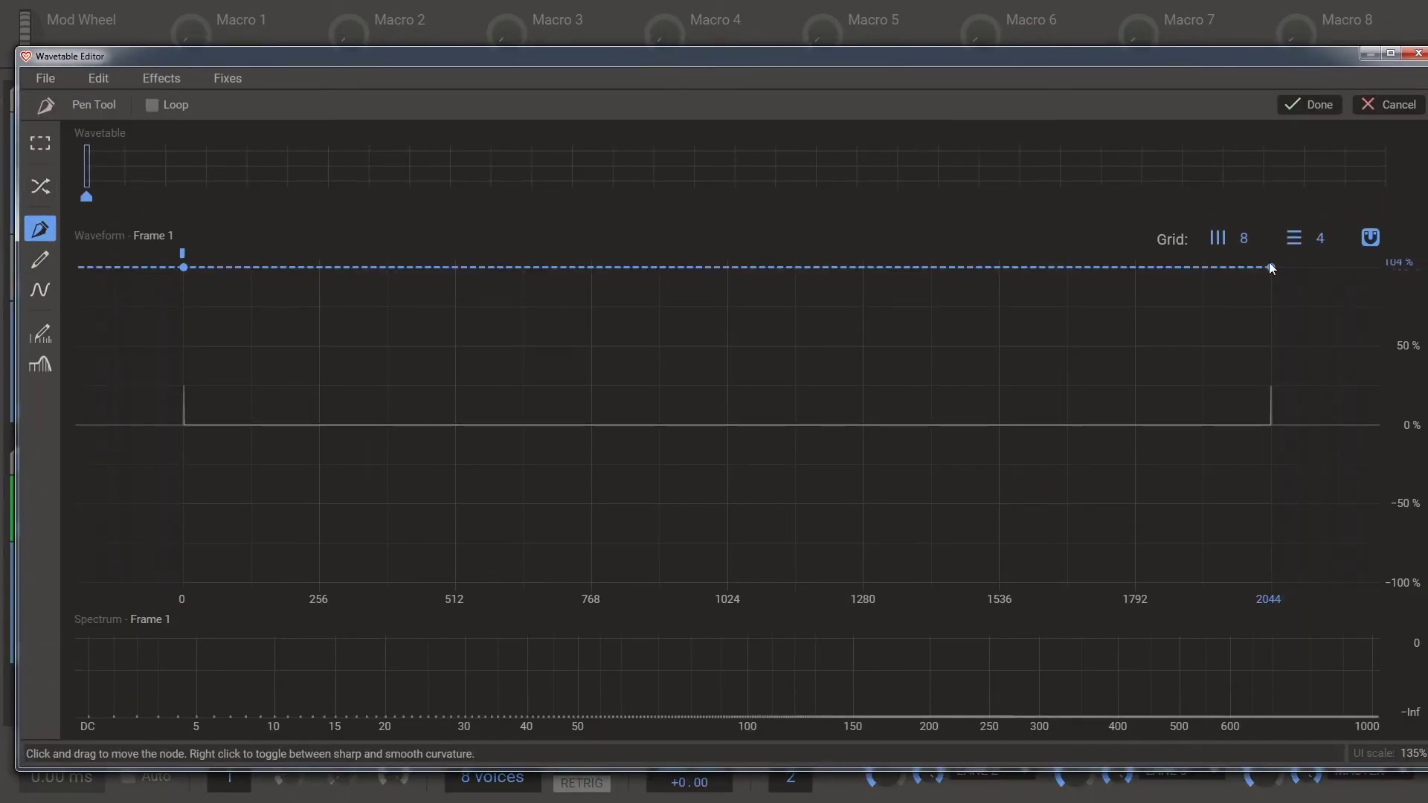
{"action": "left_click", "coordinate": [1315, 108]}
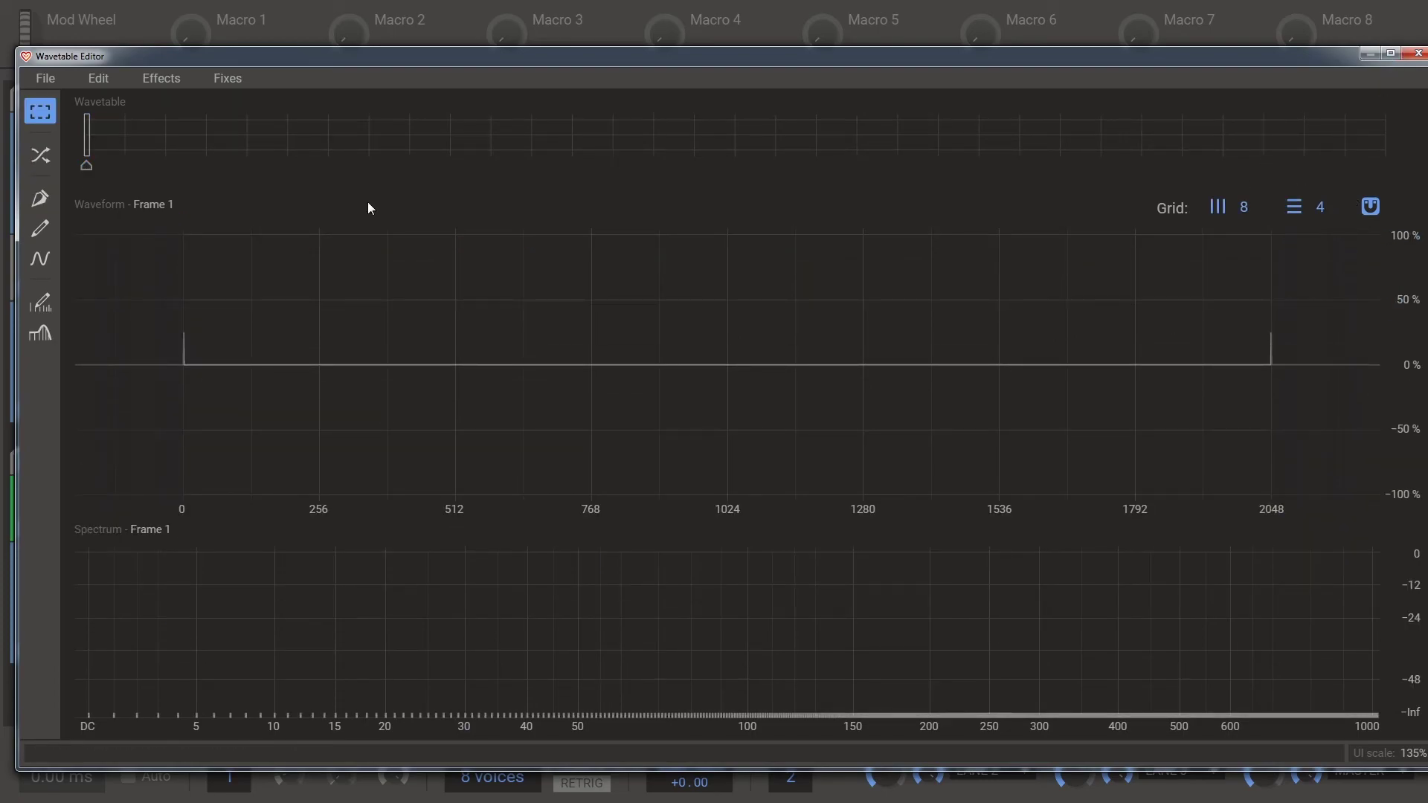
Redraw the waveform as a flat line at 100 % from 0 to 2048 and apply it
{"action": "left_click", "coordinate": [40, 198]}
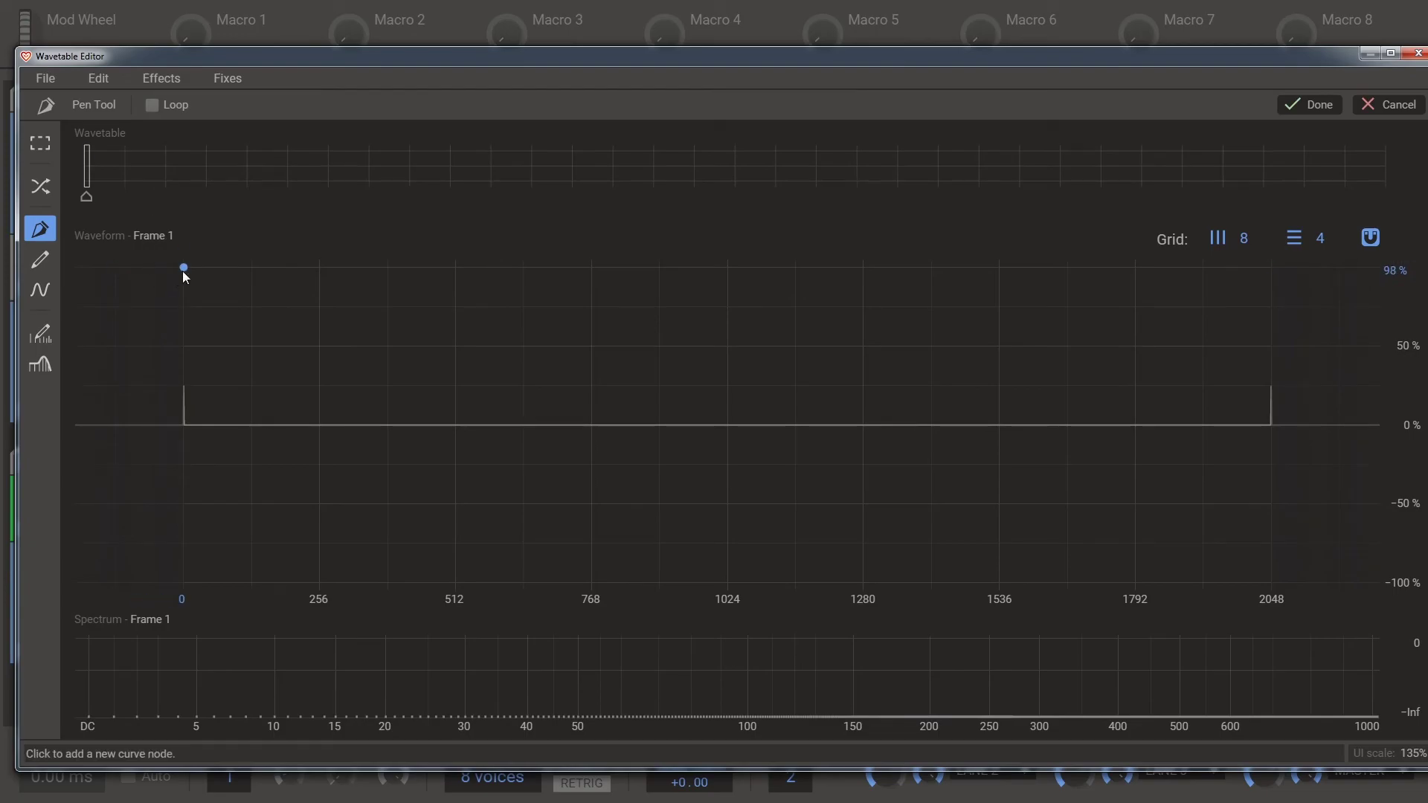
{"action": "left_click", "coordinate": [184, 267]}
{"action": "left_click", "coordinate": [1271, 267]}
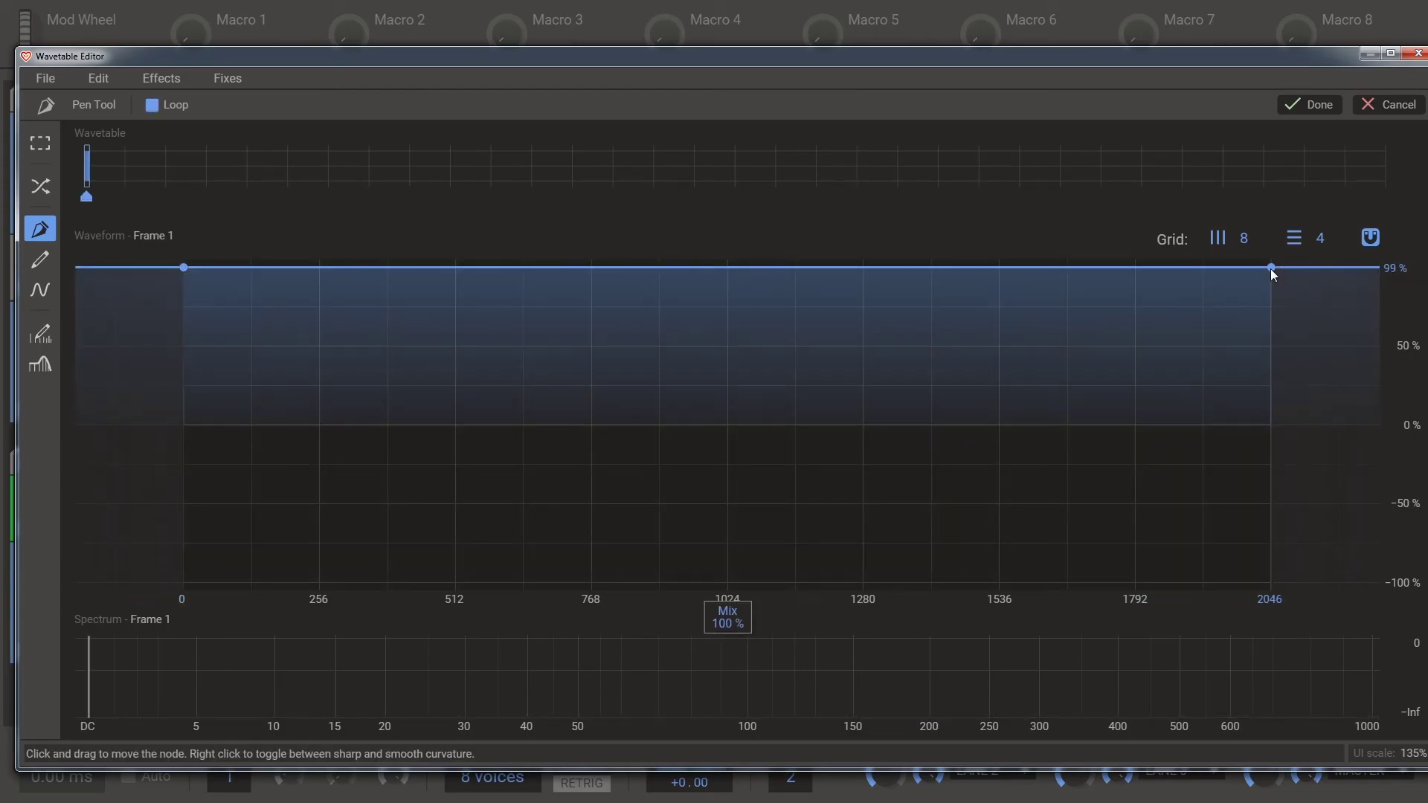
{"action": "left_click", "coordinate": [1290, 108]}
{"action": "left_click", "coordinate": [1417, 54]}
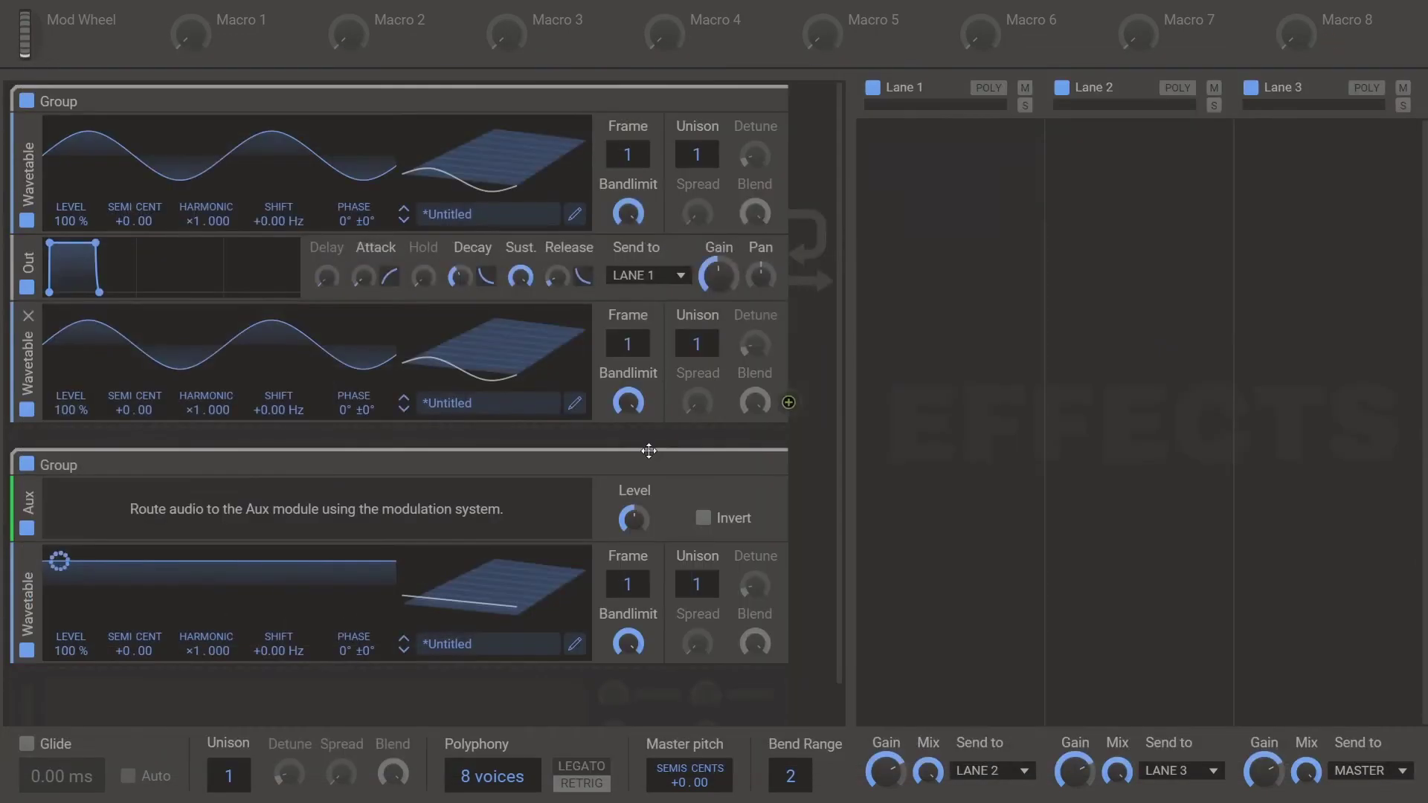
Add a second Aux and route the sine oscillator to the upper Aux and the flat wavetable to the lower Aux
{"action": "left_click", "coordinate": [496, 688]}
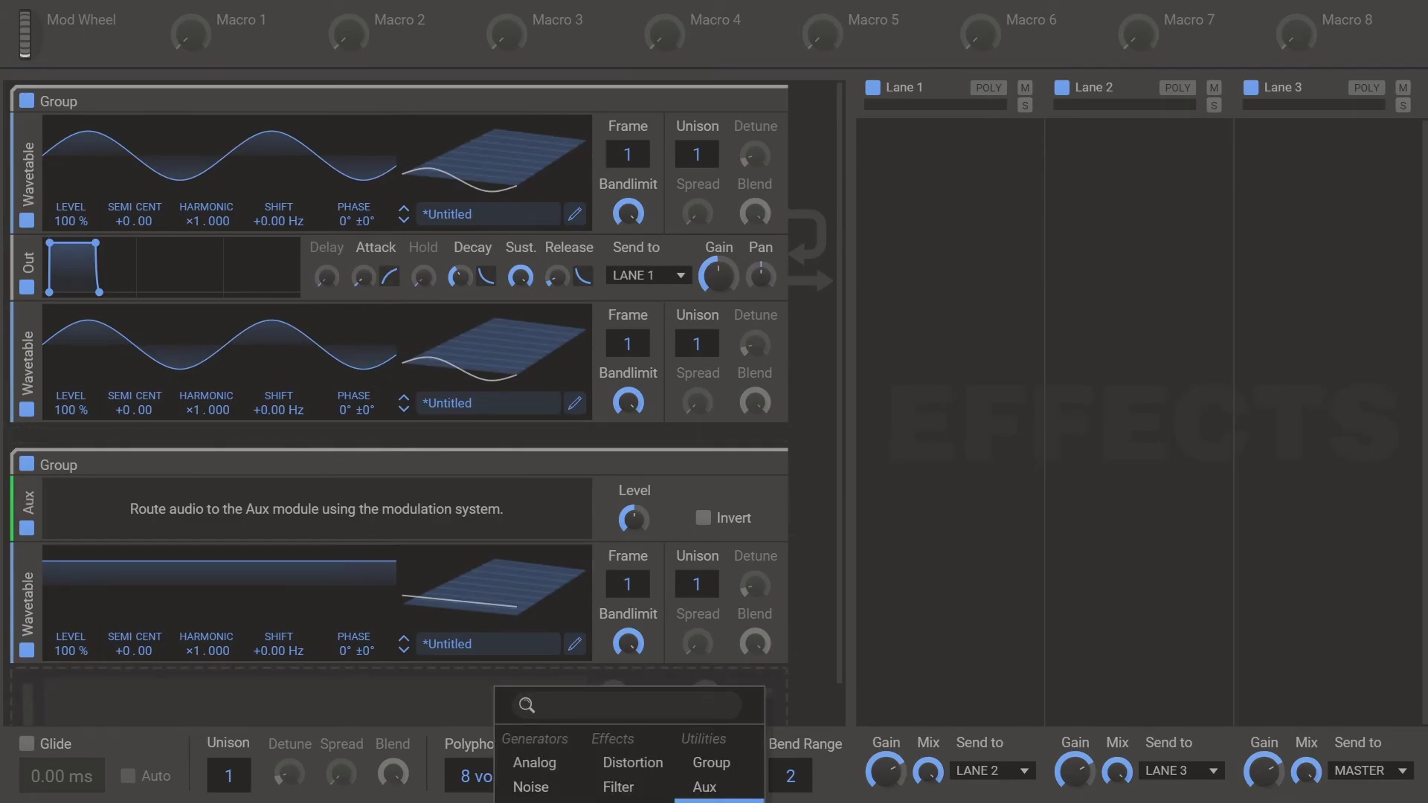
{"action": "left_click", "coordinate": [711, 794]}
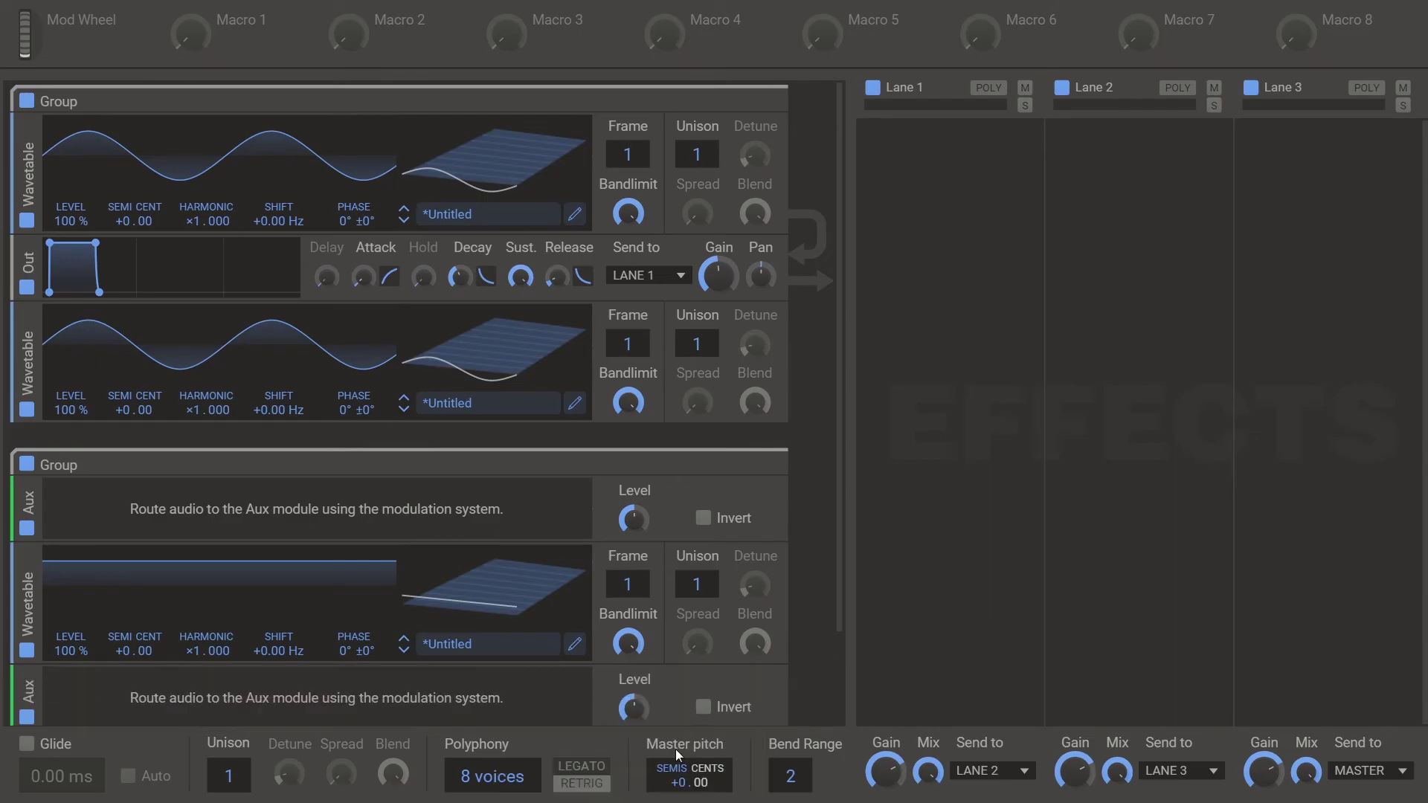
{"action": "scroll", "coordinate": [836, 520], "scroll_direction": "down", "scroll_amount": 3}
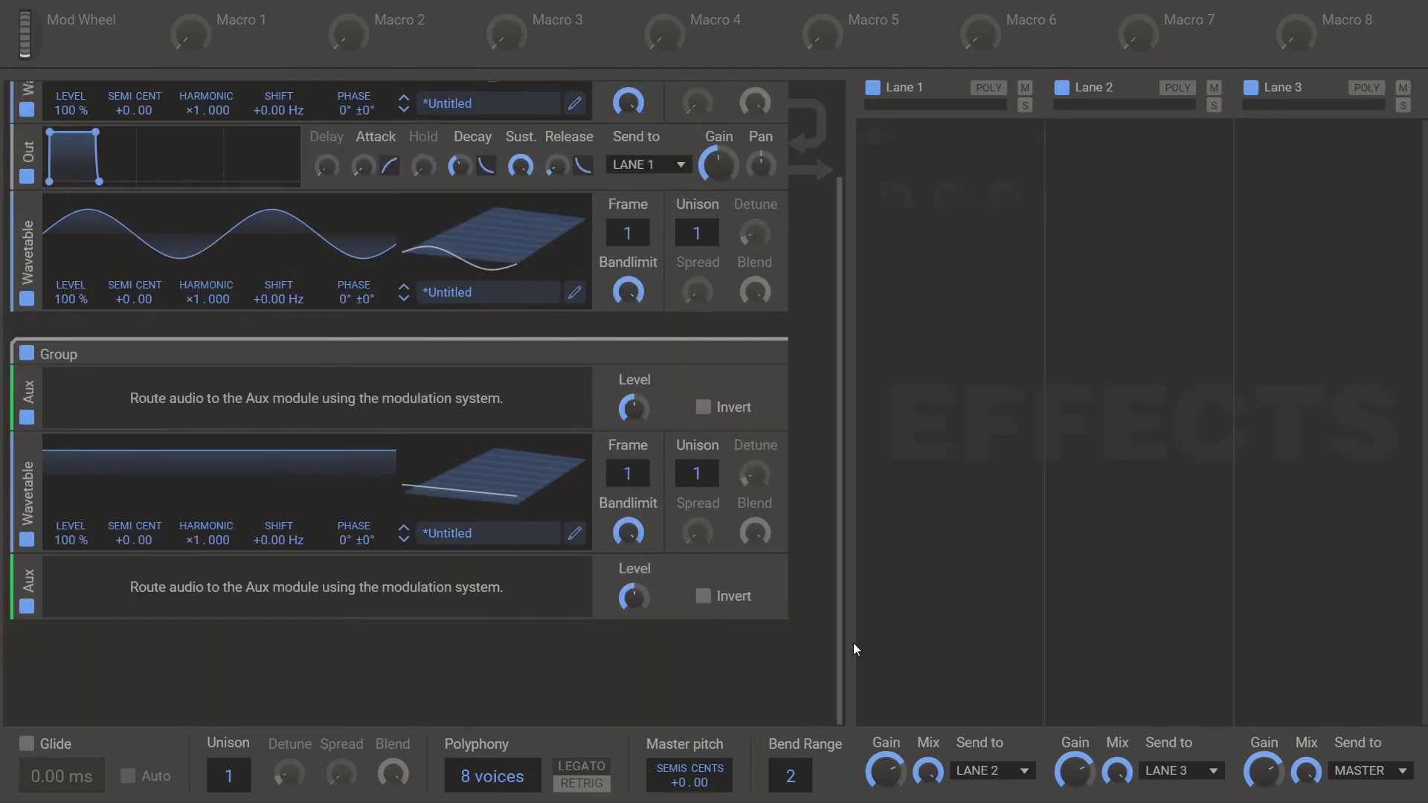
{"action": "left_click_drag", "start_coordinate": [788, 410], "coordinate": [318, 606]}
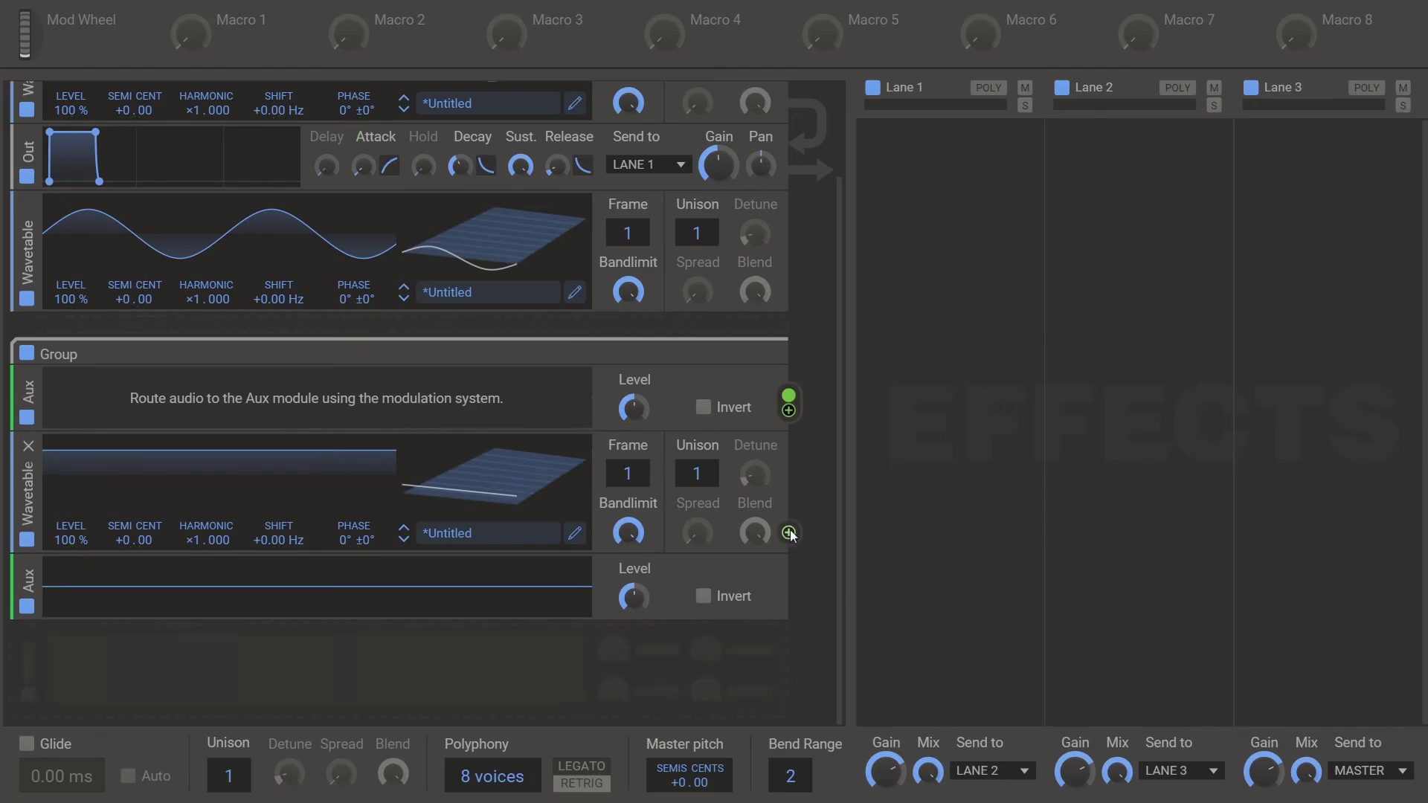
{"action": "left_click_drag", "start_coordinate": [790, 534], "coordinate": [317, 418]}
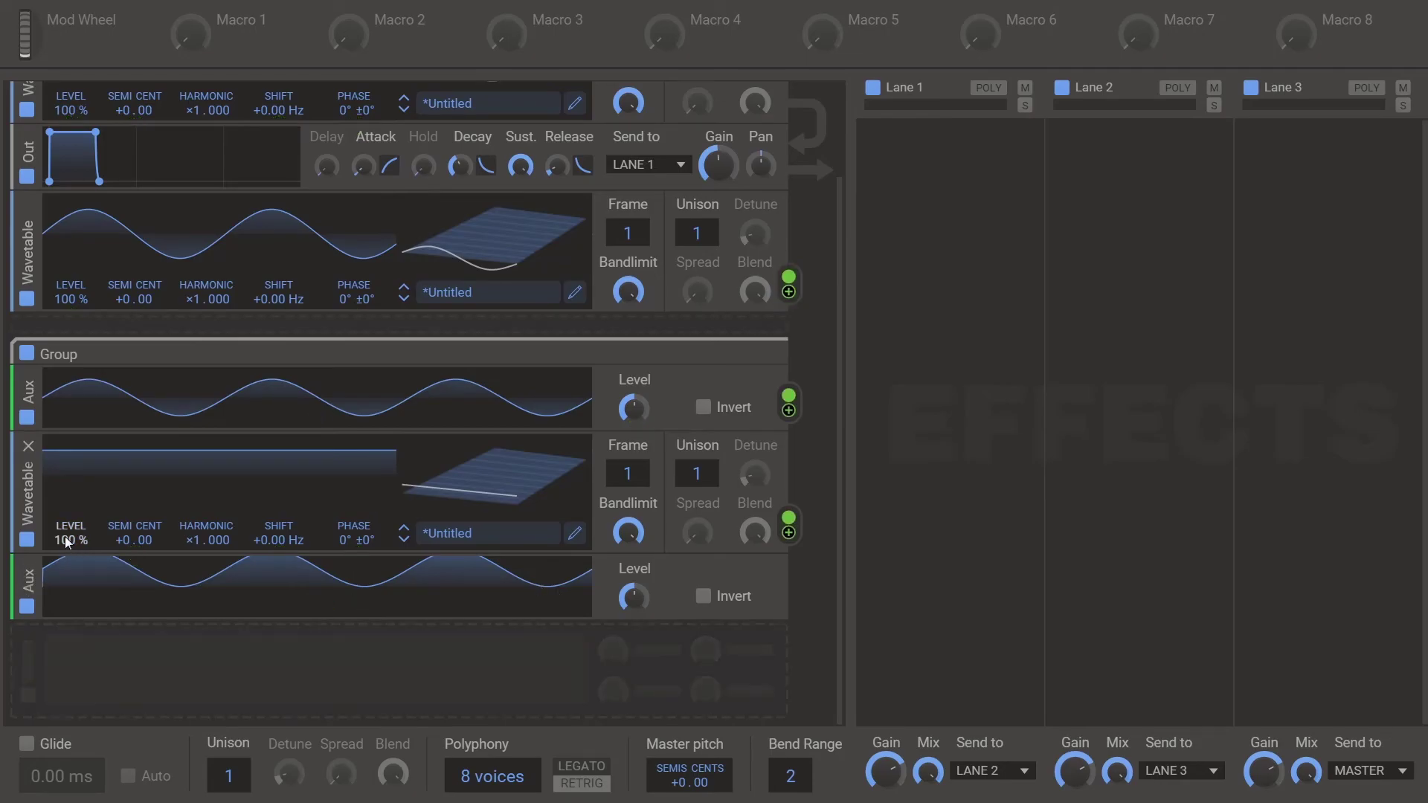
Set the flat wavetable's level to 50 % and have the lower Aux modulate the top oscillator
{"action": "left_click_drag", "start_coordinate": [67, 540], "coordinate": [67, 611]}
{"action": "scroll", "coordinate": [788, 619], "scroll_direction": "up", "scroll_amount": 1}
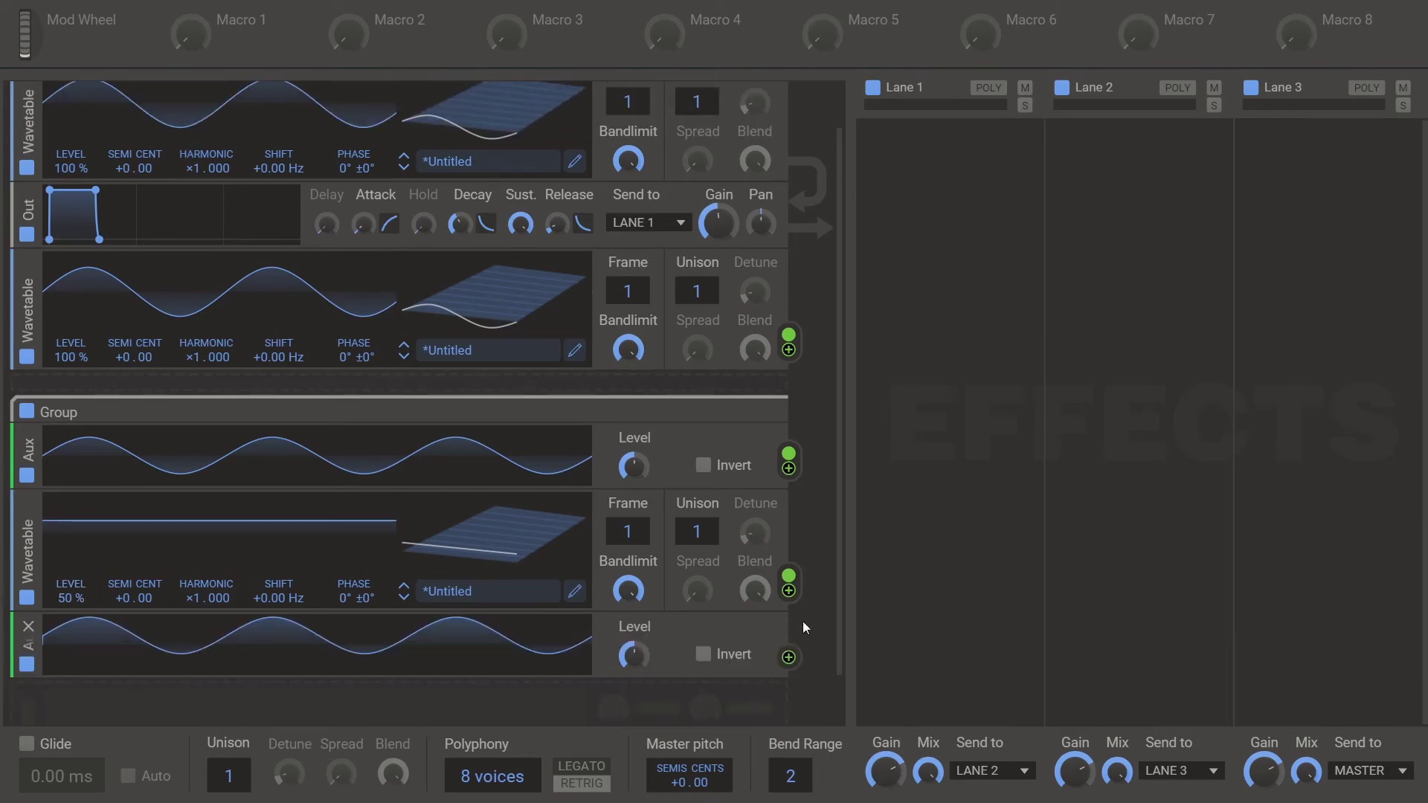
{"action": "left_click_drag", "start_coordinate": [788, 656], "coordinate": [72, 184]}
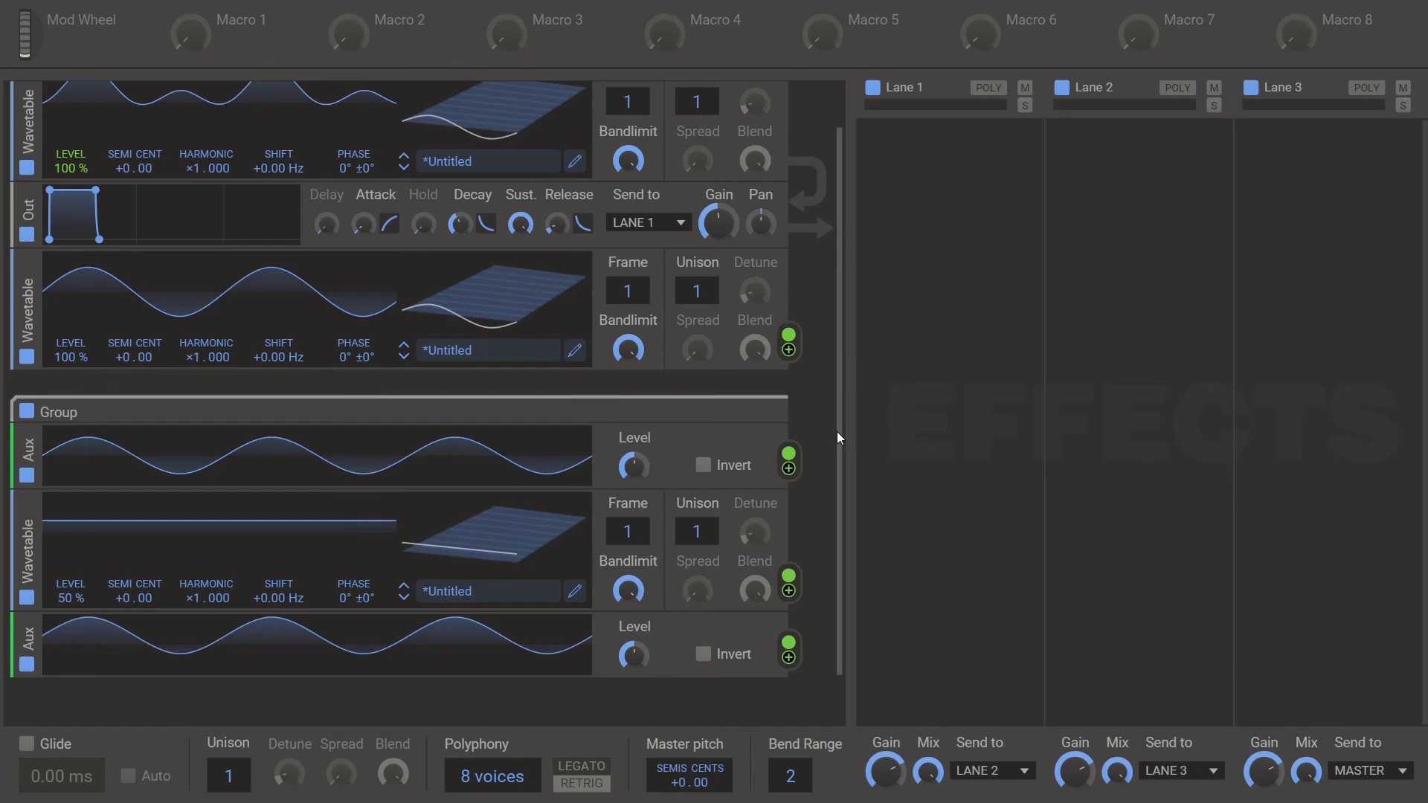
{"action": "scroll", "coordinate": [837, 431], "scroll_direction": "up", "scroll_amount": 1}
{"action": "scroll", "coordinate": [834, 402], "scroll_direction": "up", "scroll_amount": 1}
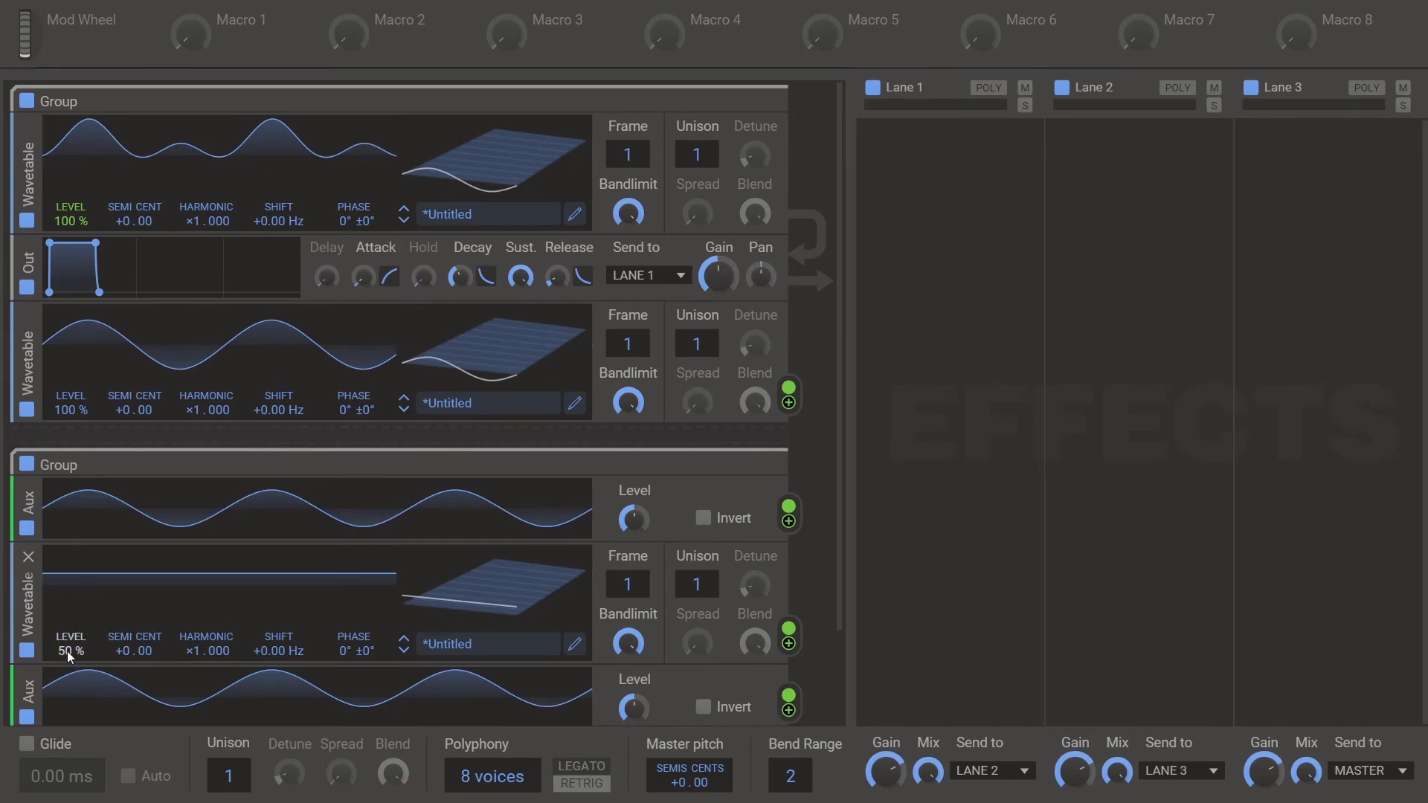
Raise the flat wavetable's level to 60 %
{"action": "mouse_move", "coordinate": [61, 650]}
{"action": "left_mouse_down"}
{"action": "mouse_move", "coordinate": [61, 617]}
{"action": "mouse_move", "coordinate": [60, 642]}
{"action": "left_mouse_up"}
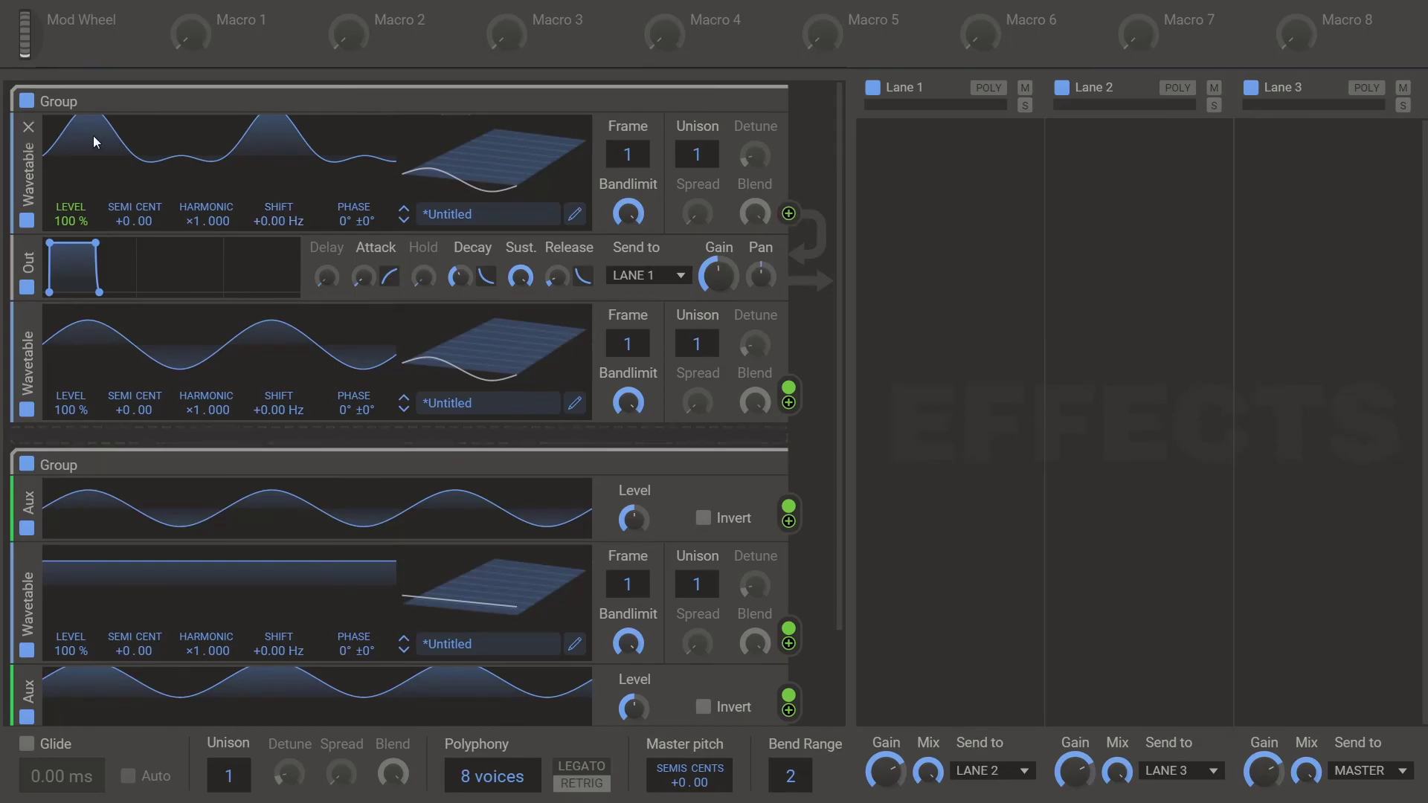
{"action": "scroll", "coordinate": [663, 571], "scroll_direction": "down", "scroll_amount": 2}
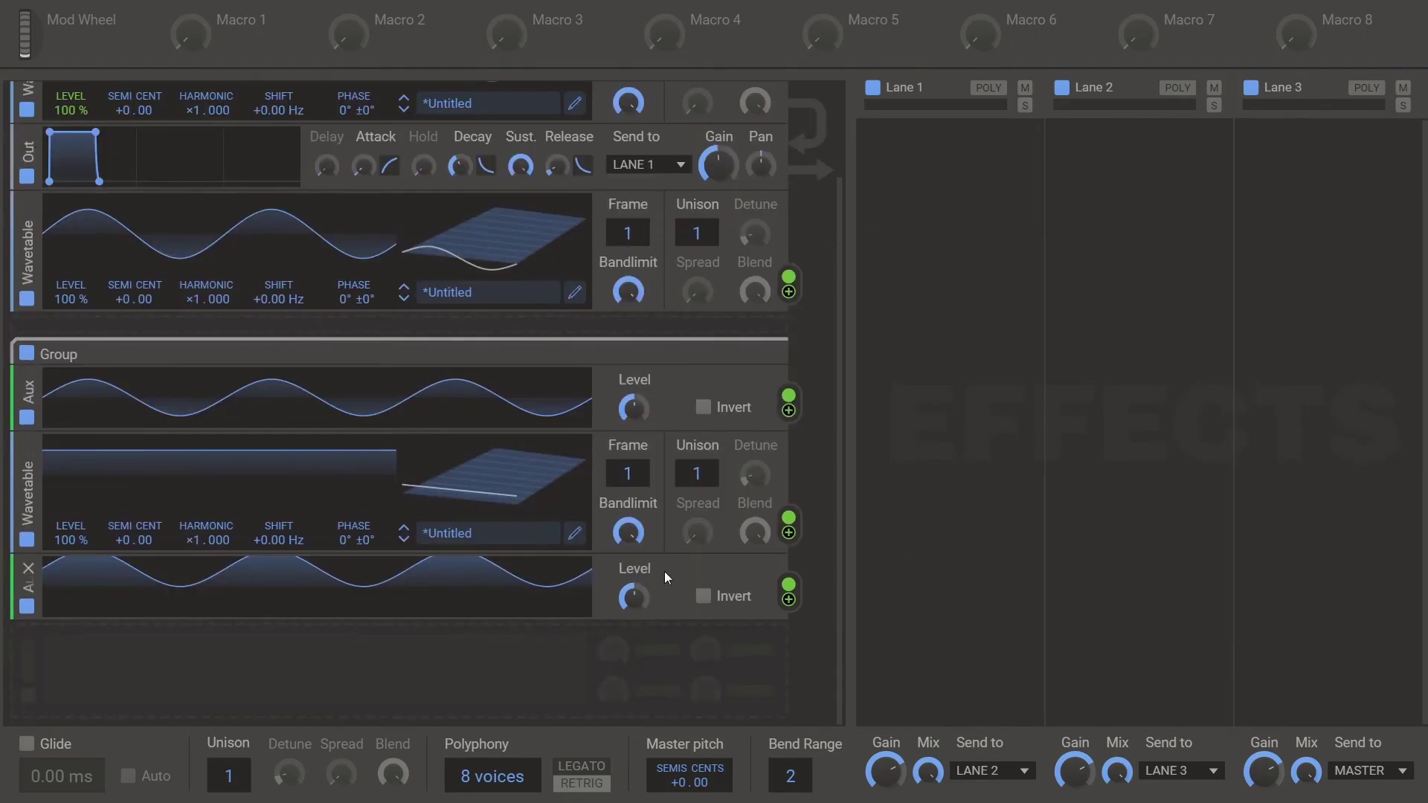
{"action": "scroll", "coordinate": [643, 644], "scroll_direction": "up", "scroll_amount": 2}
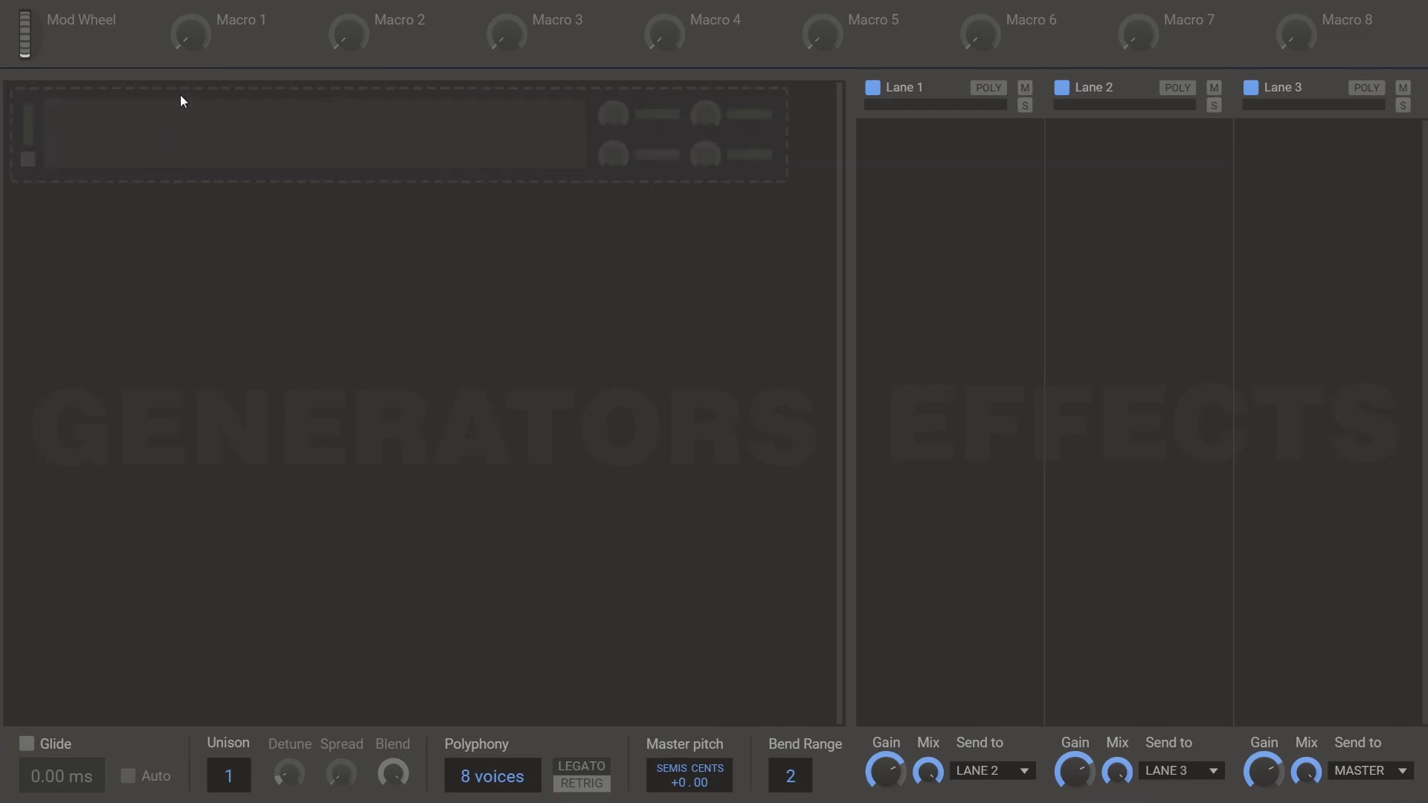
Add two Default Wavetable oscillators, with the second modulating the first's LEVEL
{"action": "left_click", "coordinate": [180, 101]}
{"action": "left_click", "coordinate": [256, 249]}
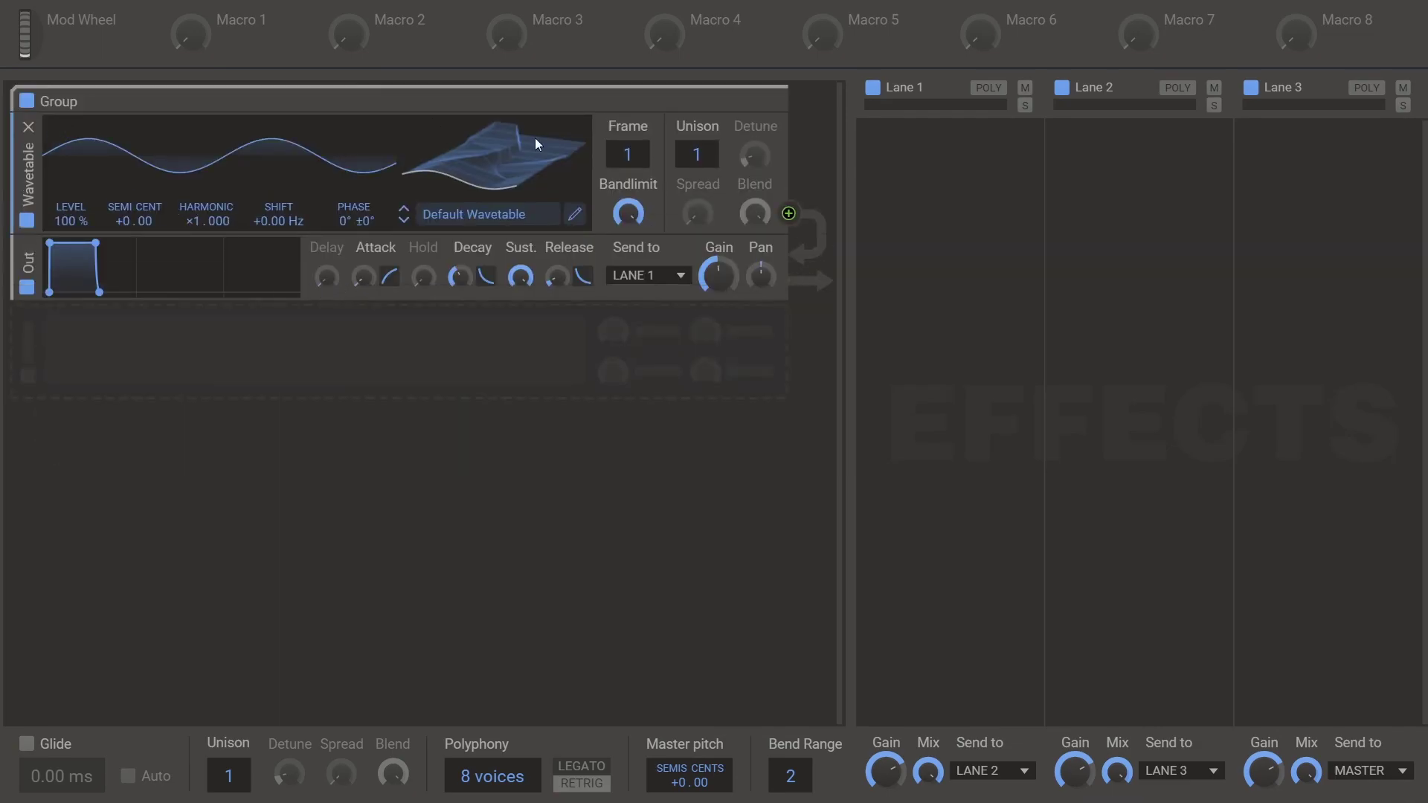
{"action": "left_click", "coordinate": [301, 354]}
{"action": "left_click", "coordinate": [338, 498]}
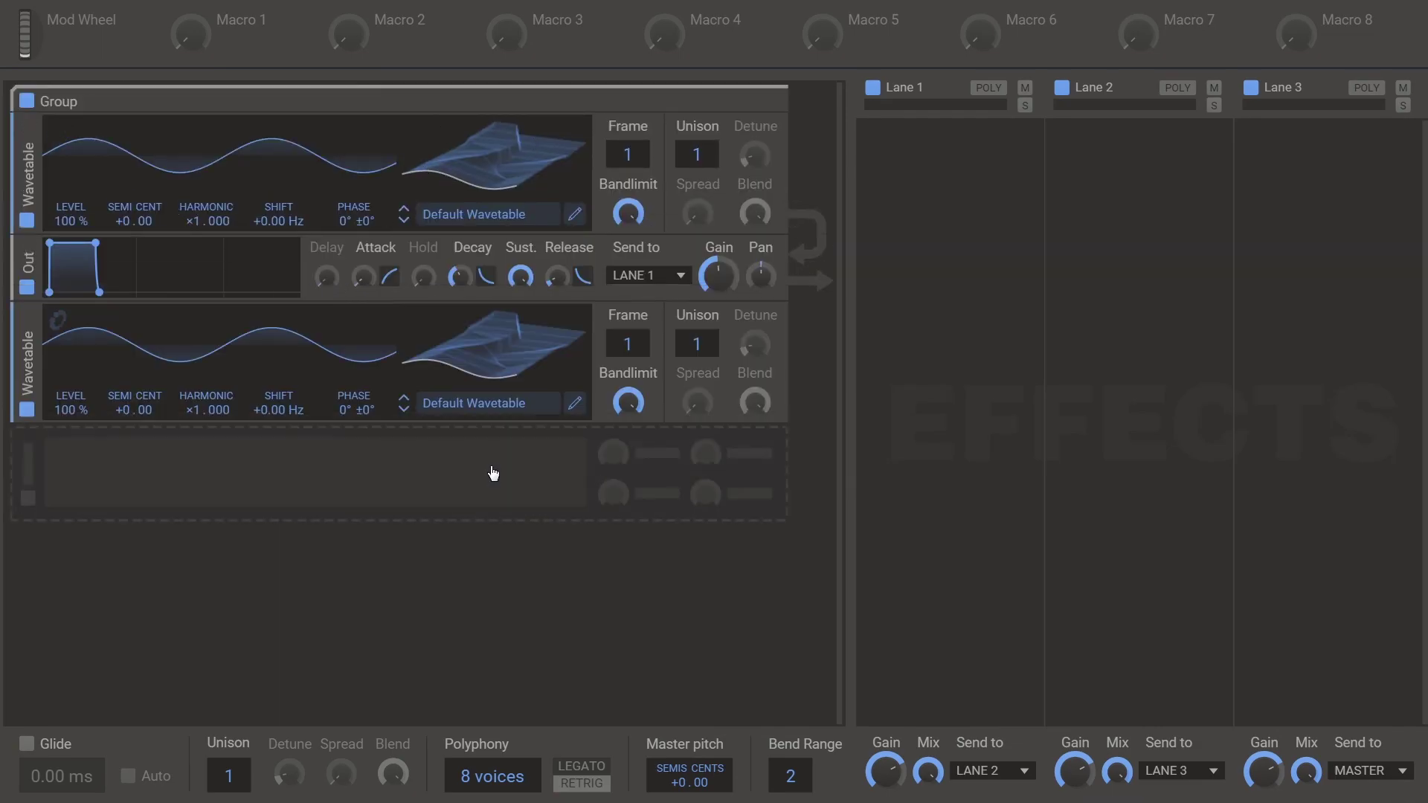
{"action": "left_click_drag", "start_coordinate": [788, 402], "coordinate": [71, 236]}
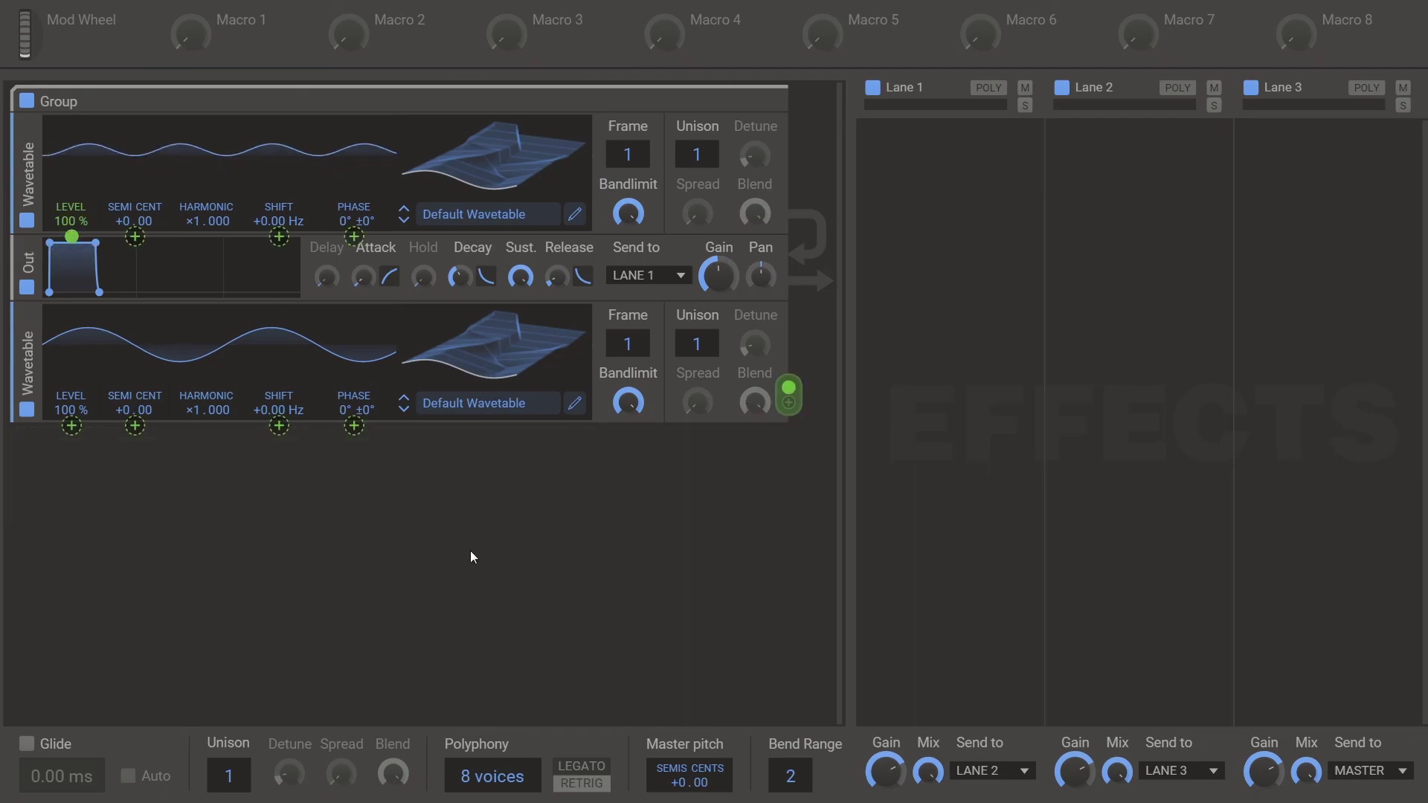